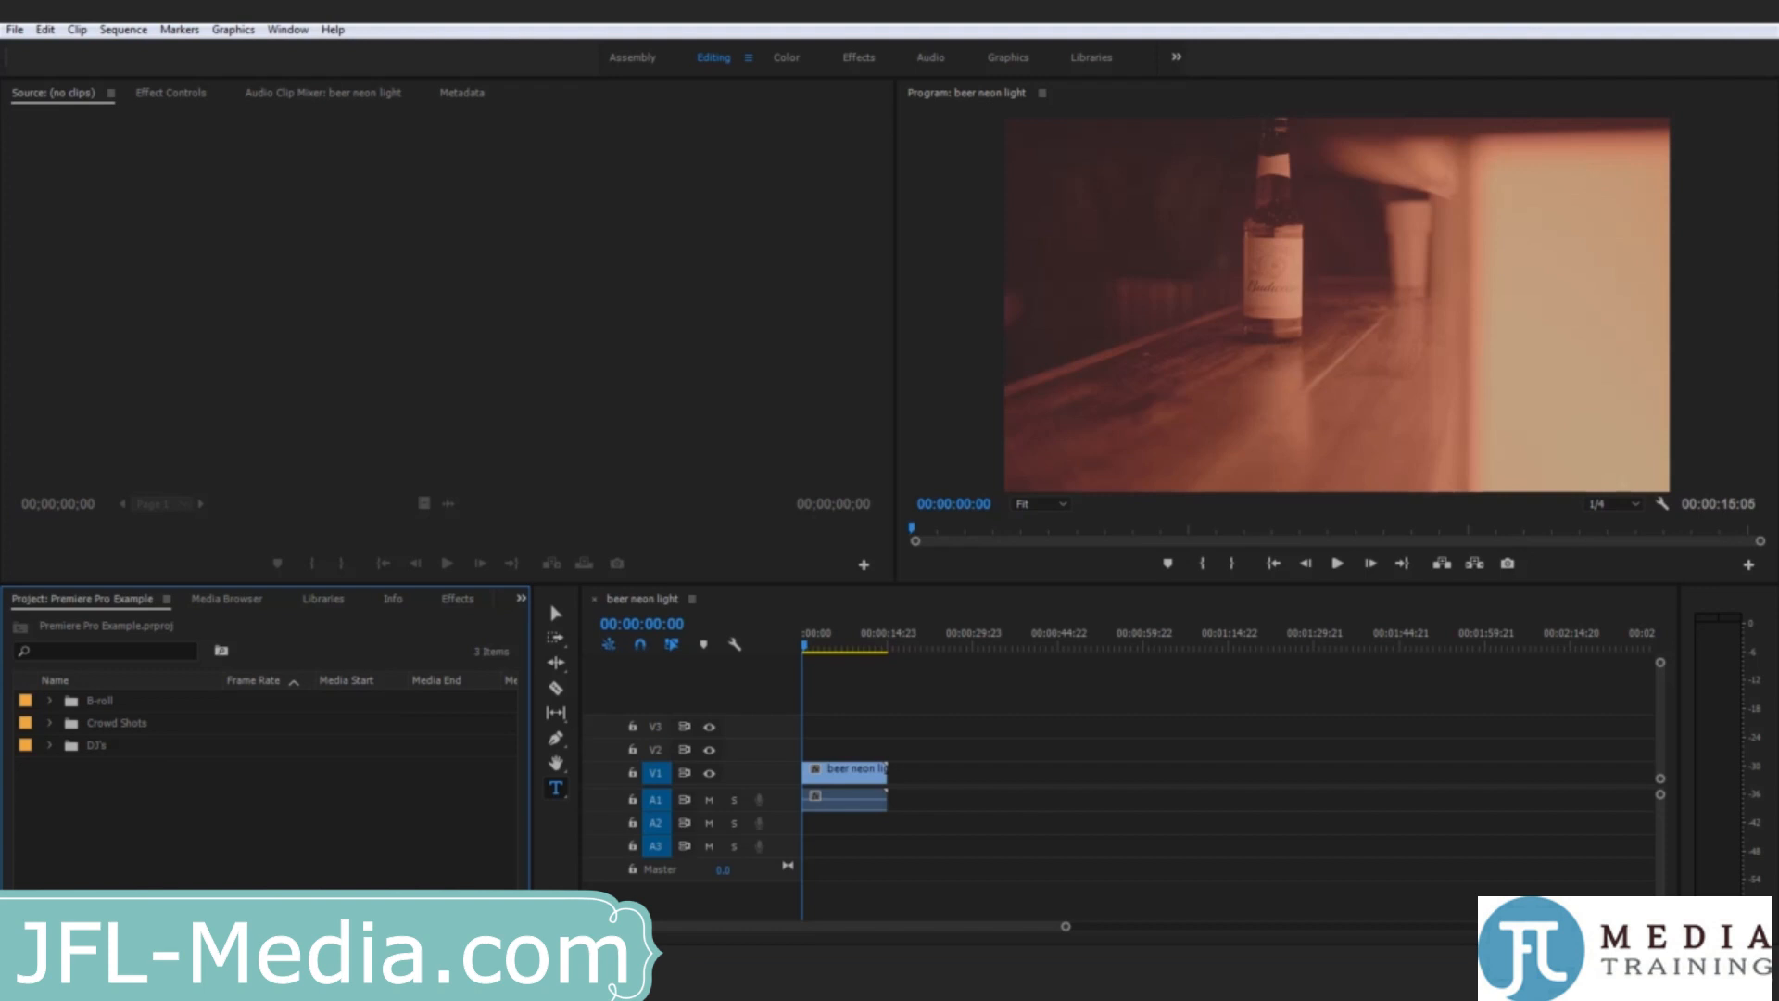
# Step: Import the MAH01876 video from the EXAMPLE > Talking Head folder in Windows Explorer into the project, outside the existing bins
pyautogui.moveTo(1778, 100); pyautogui.dragTo(1353, 24)
pyautogui.doubleClick(1402, 400)
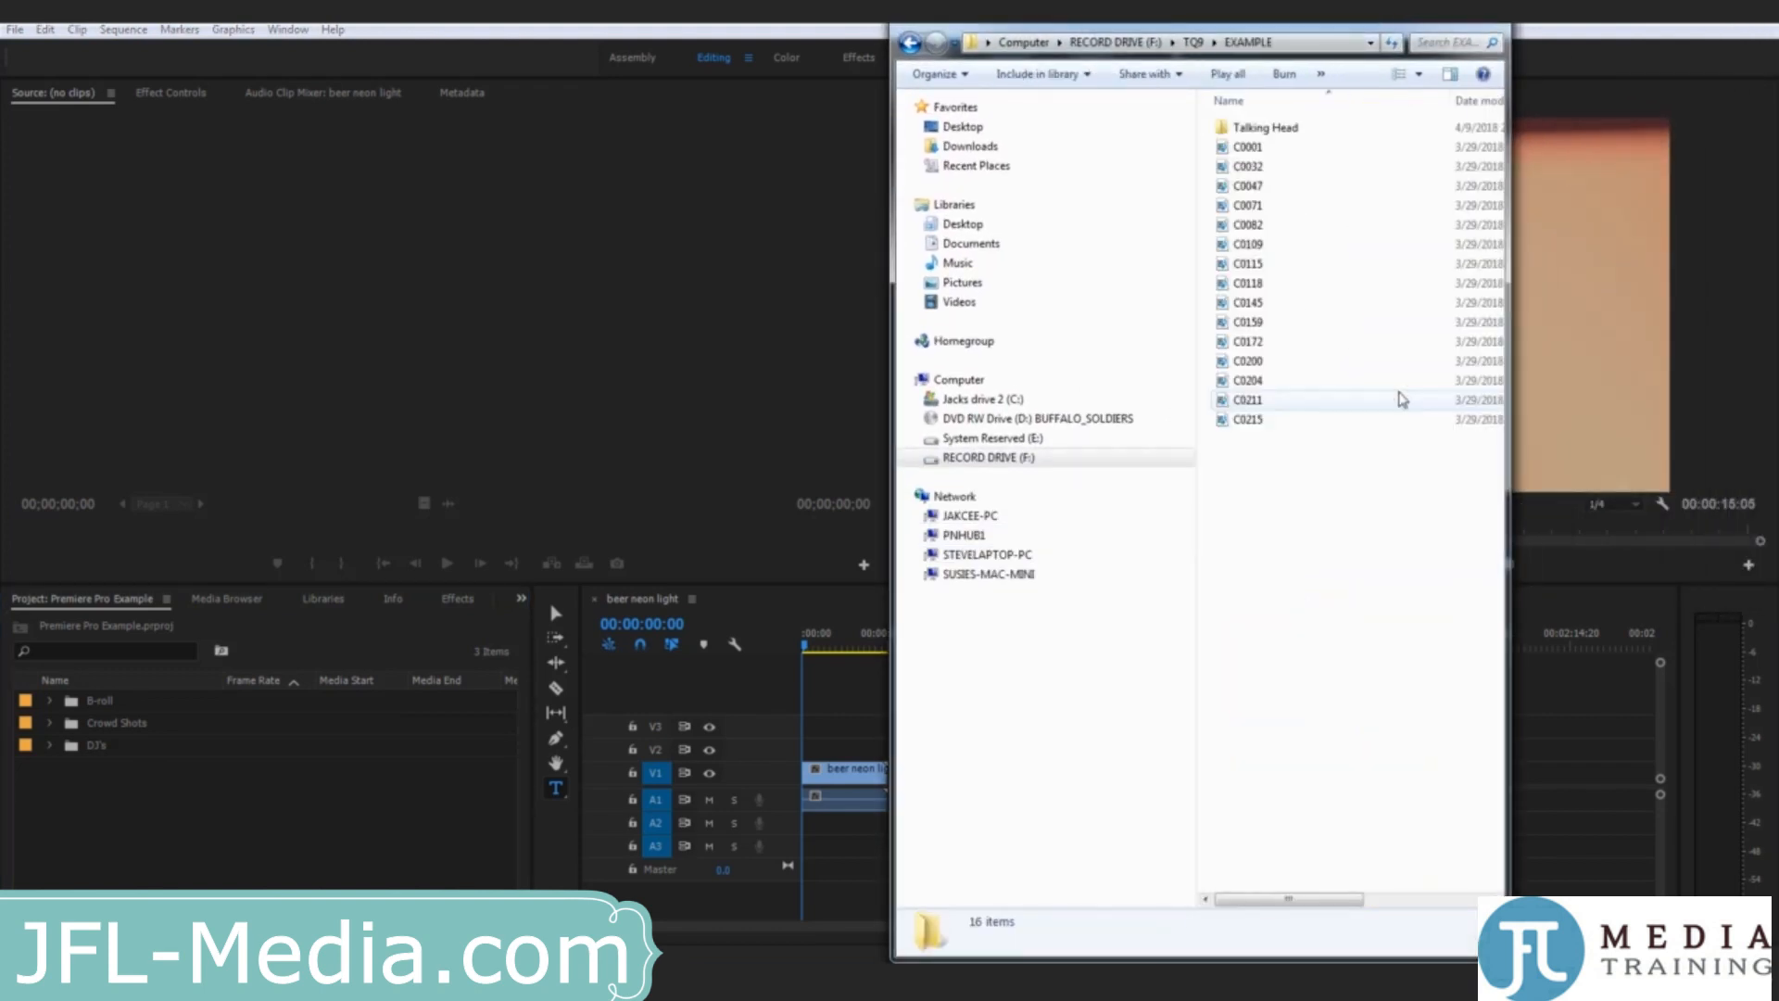
pyautogui.doubleClick(1293, 128)
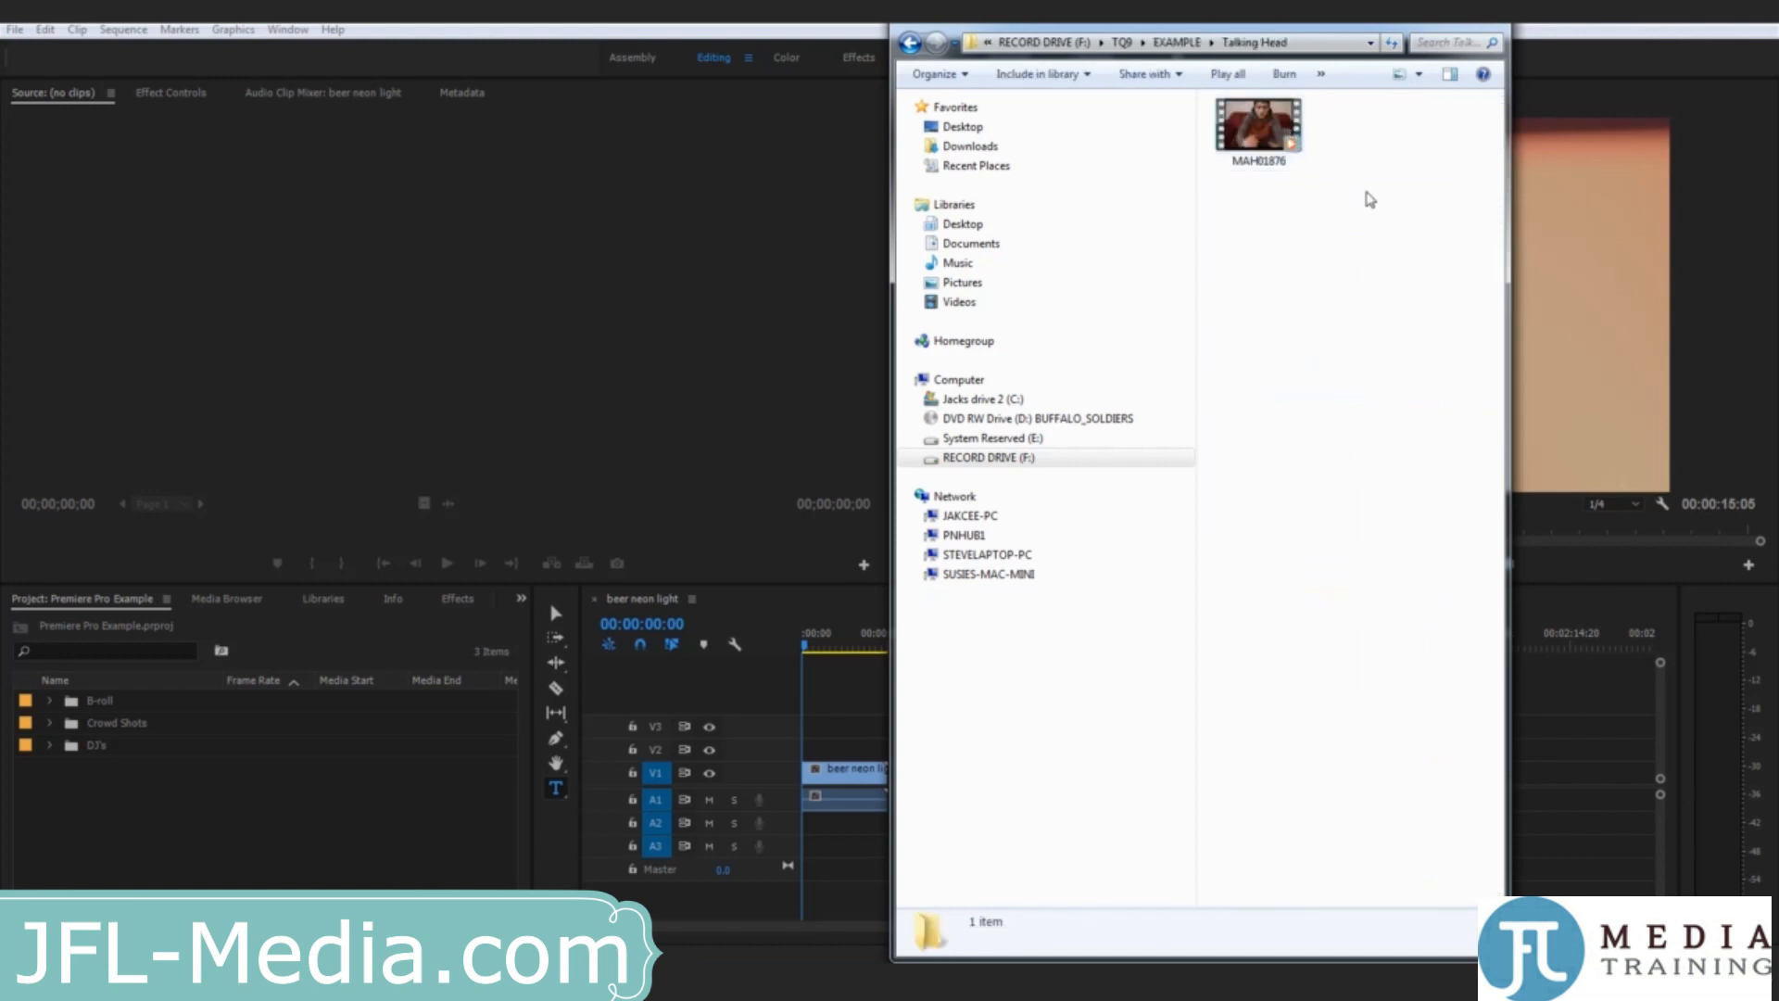
pyautogui.moveTo(1367, 191); pyautogui.dragTo(229, 840)
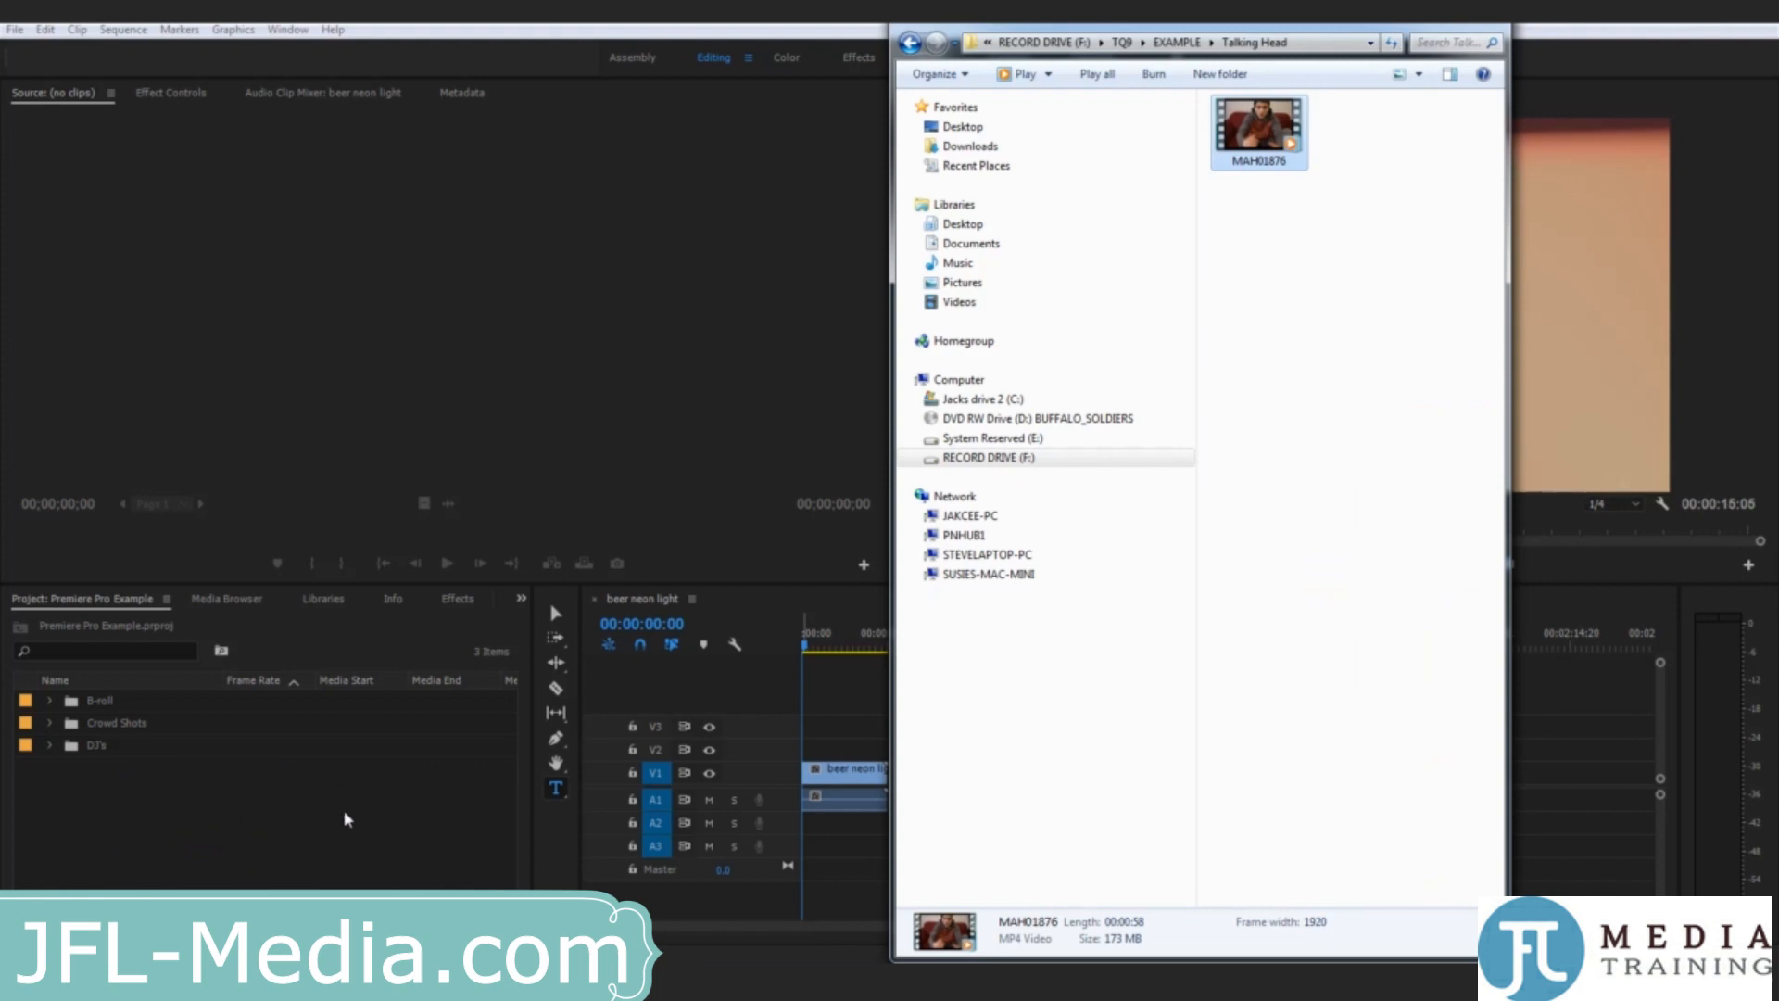
pyautogui.click(315, 812)
pyautogui.hotkey('alt', 'Tab')
pyautogui.moveTo(1258, 130); pyautogui.dragTo(348, 824)
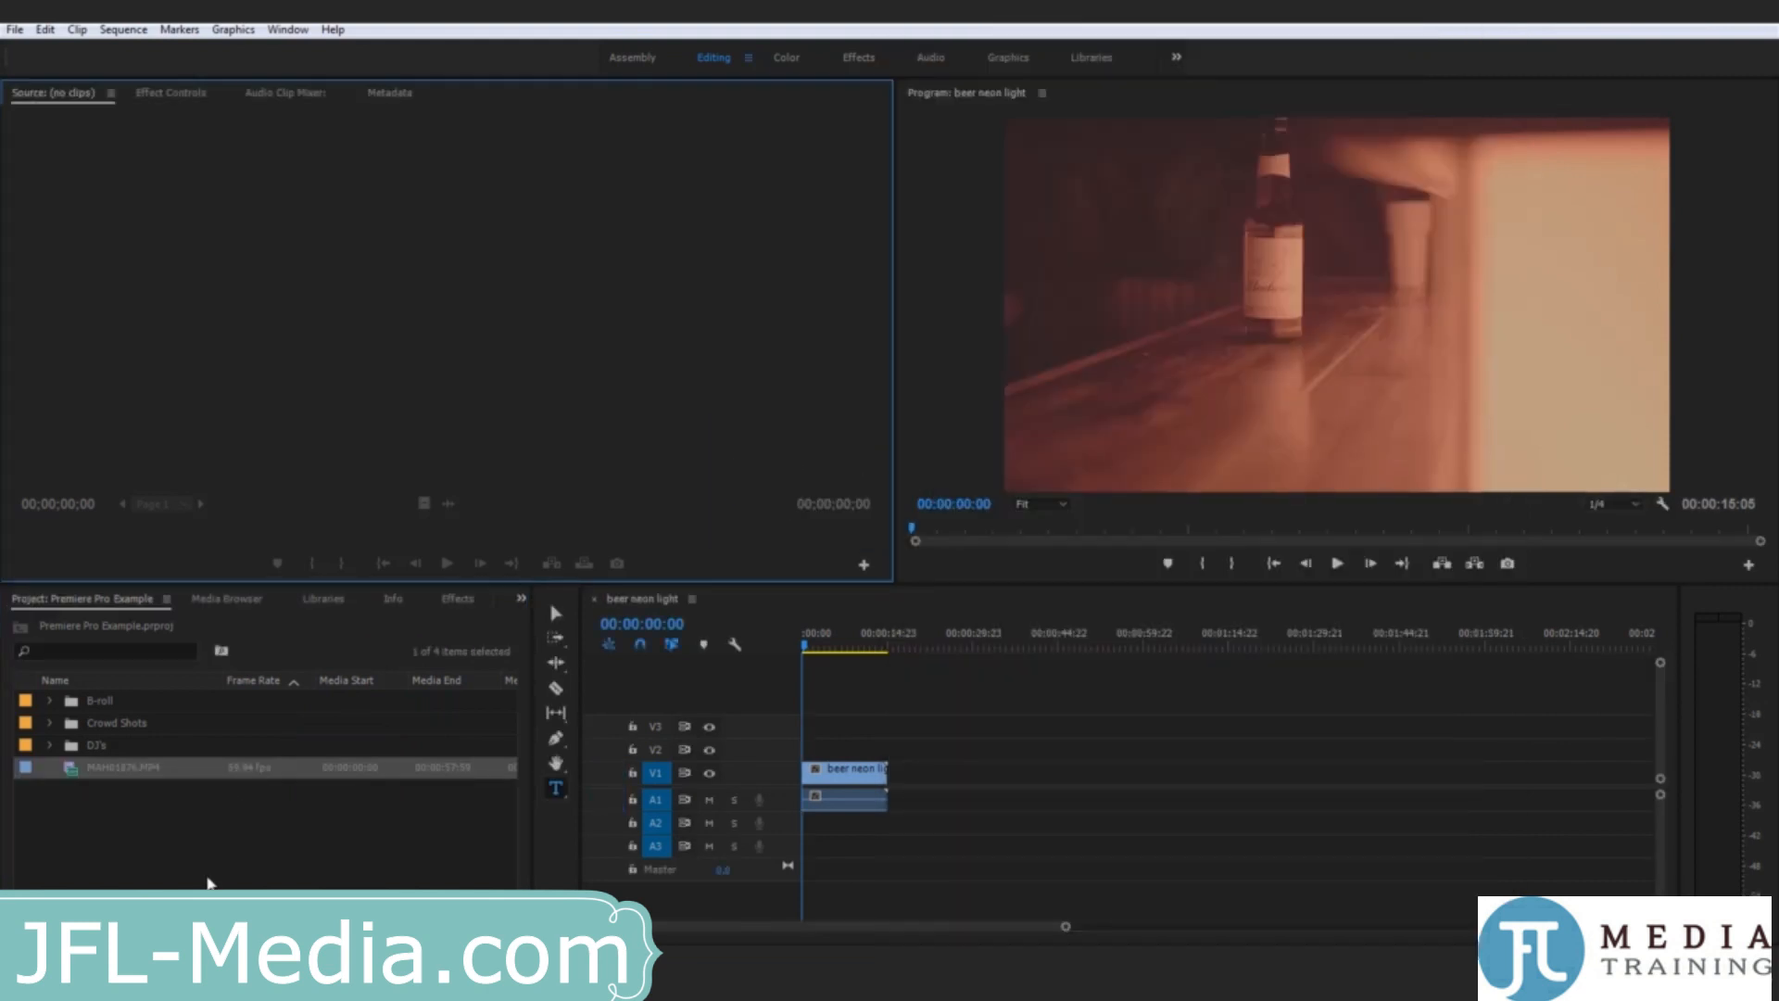
pyautogui.click(207, 880)
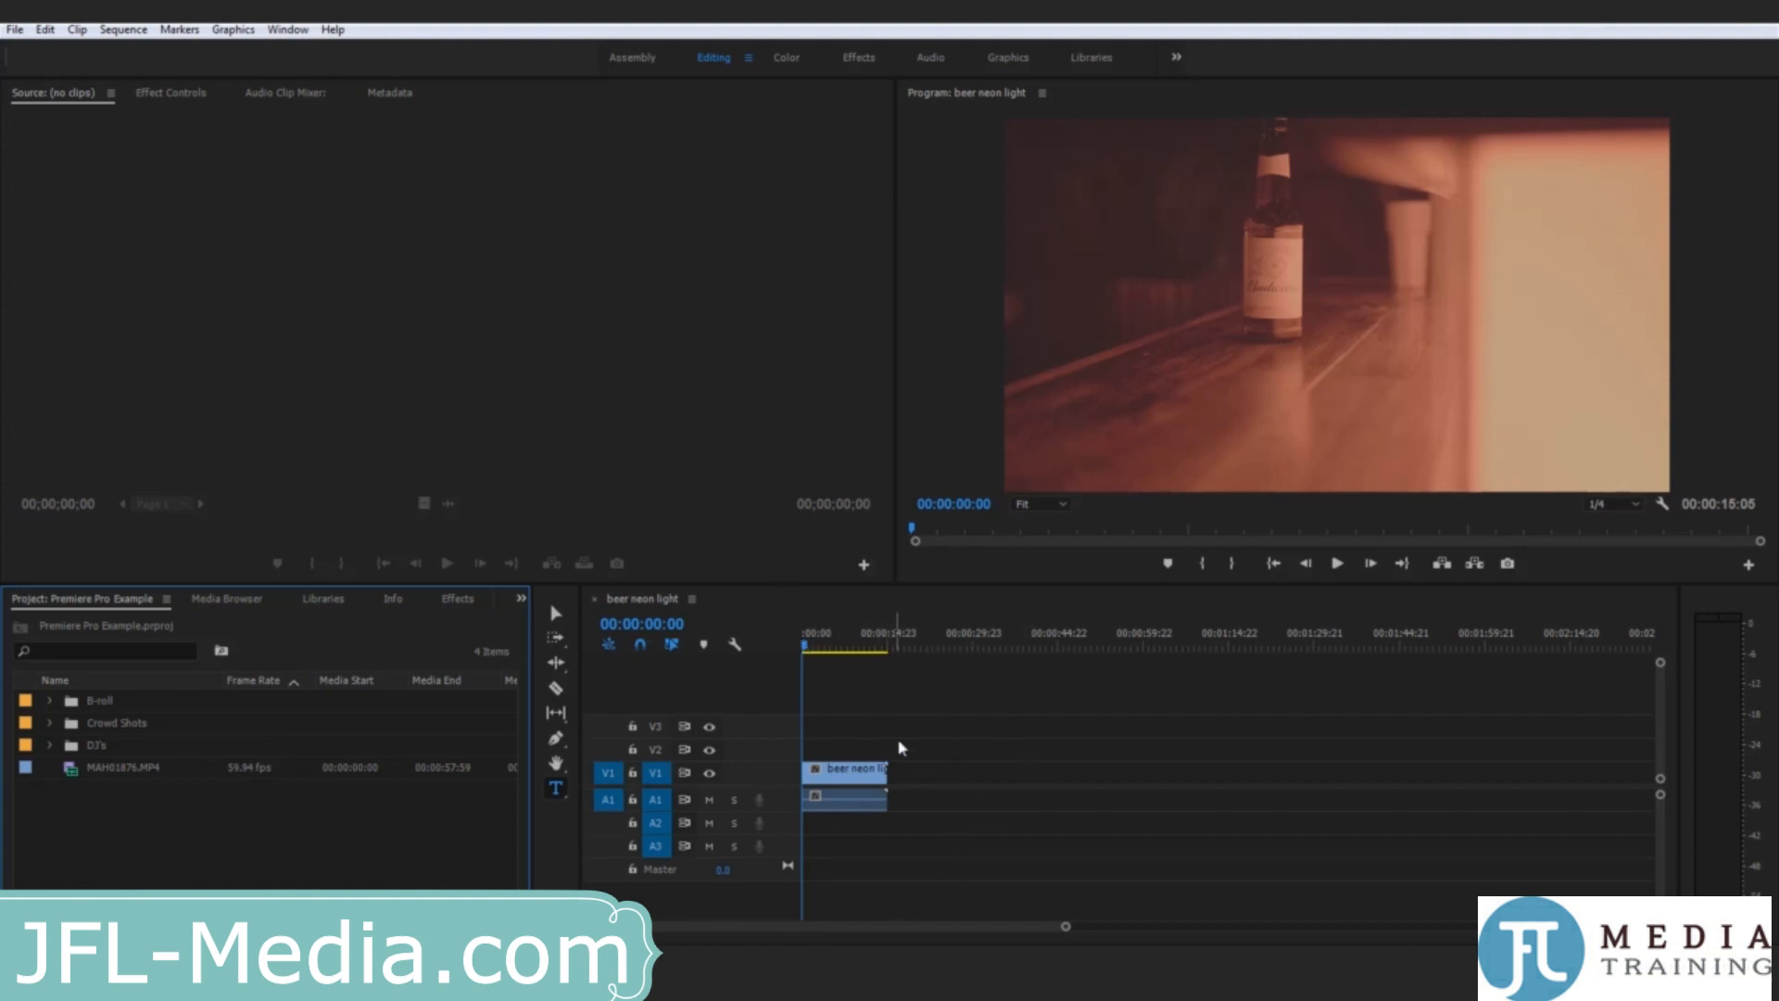
# Step: Close the beer neon light sequence and create a new sequence from MAH01876.MP4
pyautogui.click(594, 601)
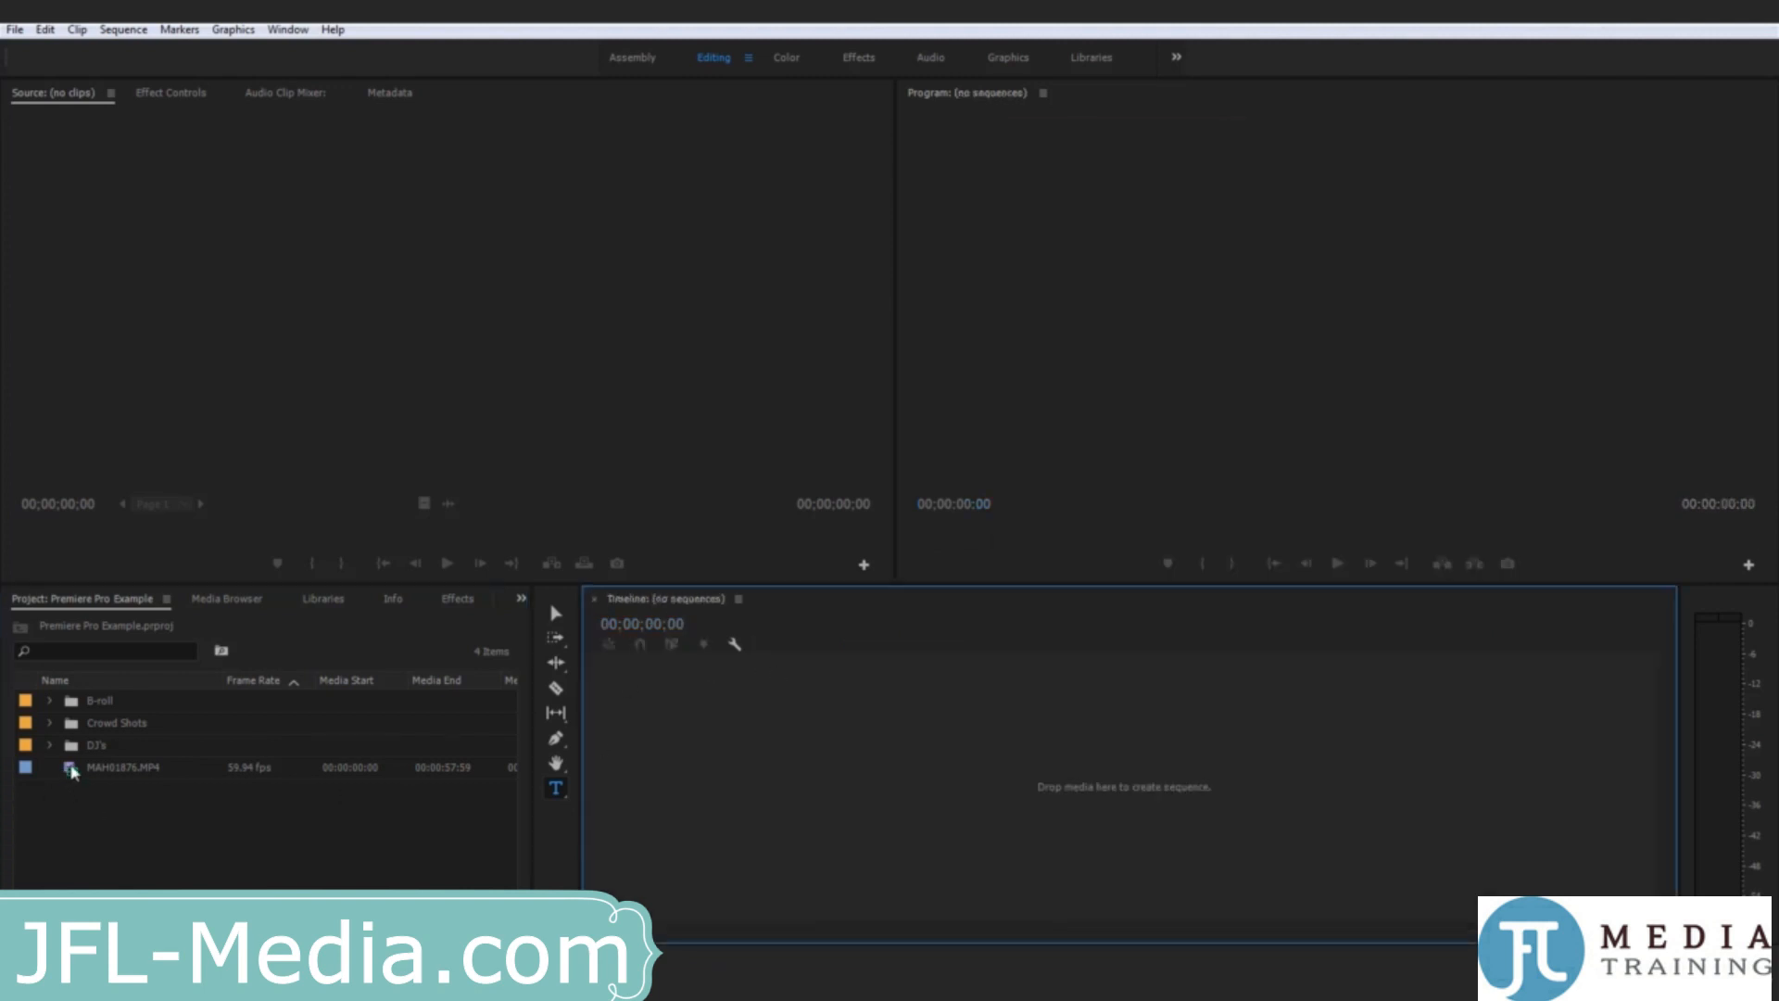
pyautogui.moveTo(65, 770); pyautogui.dragTo(380, 783)
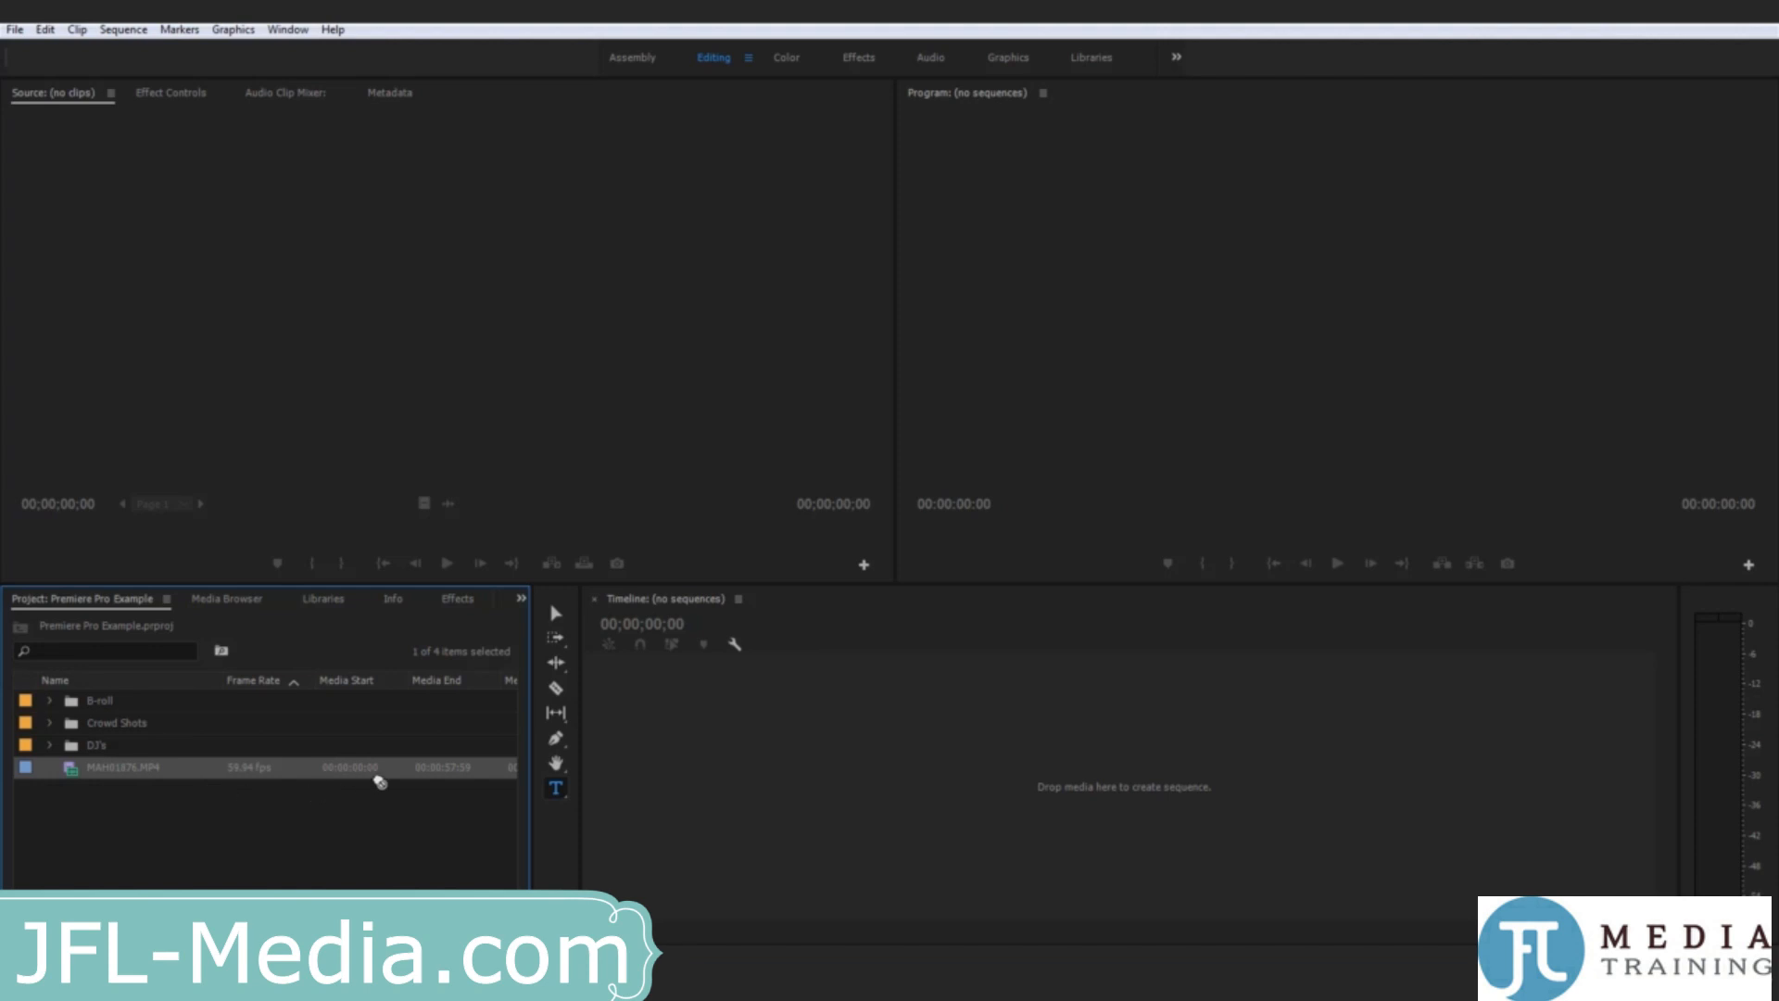
pyautogui.moveTo(765, 717); pyautogui.dragTo(820, 732)
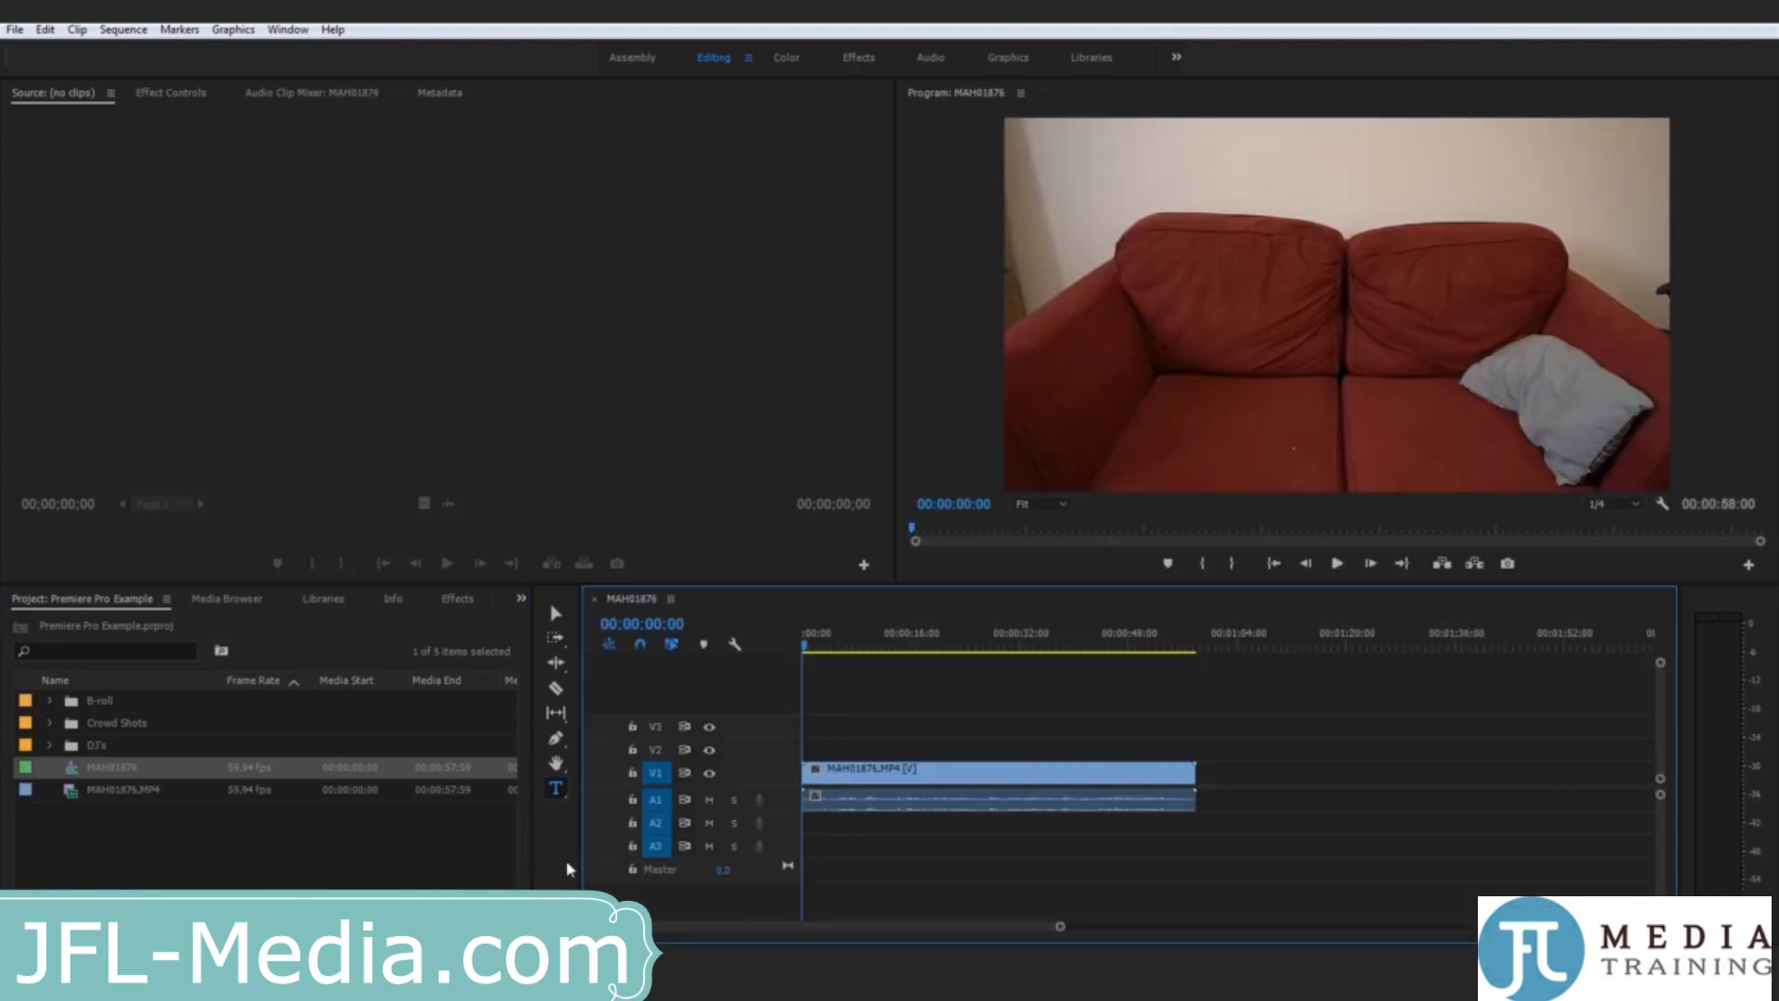
# Step: Scrub and play through the MAH01876 sequence to examine where each talking-head take starts and ends
pyautogui.moveTo(804, 646); pyautogui.dragTo(862, 664)
pyautogui.press('Home')
pyautogui.moveTo(603, 926); pyautogui.dragTo(662, 934)
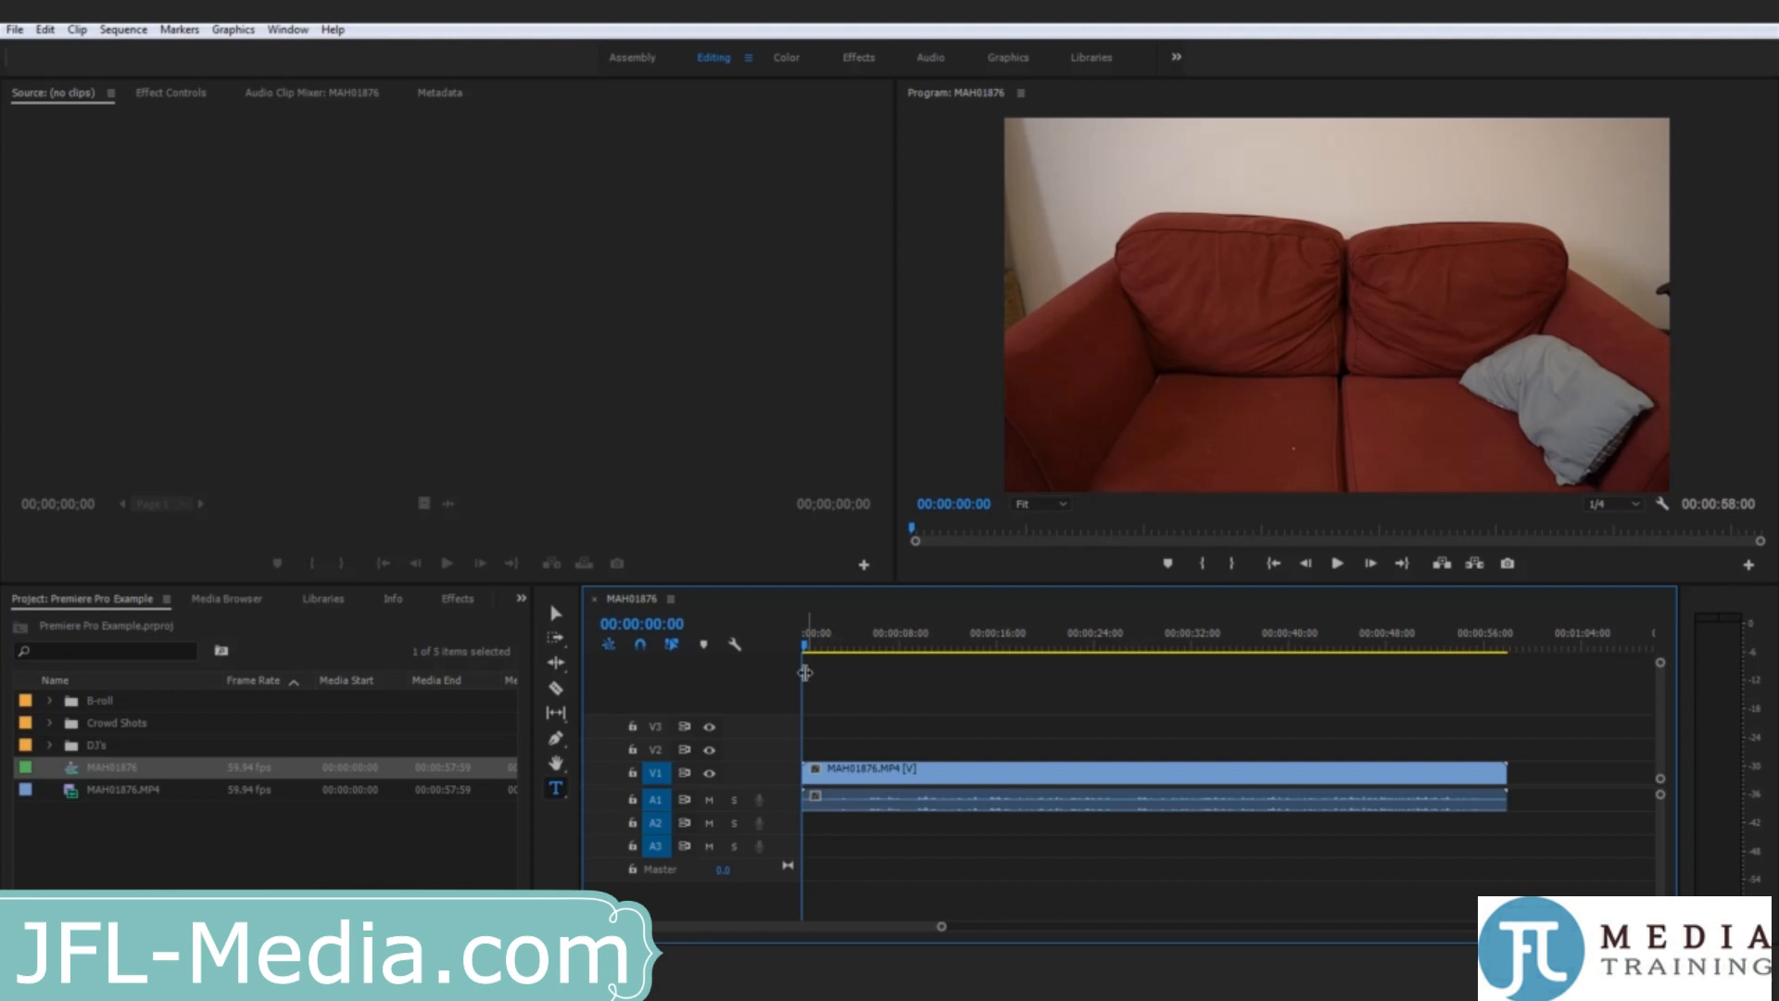
pyautogui.moveTo(808, 646); pyautogui.dragTo(823, 704)
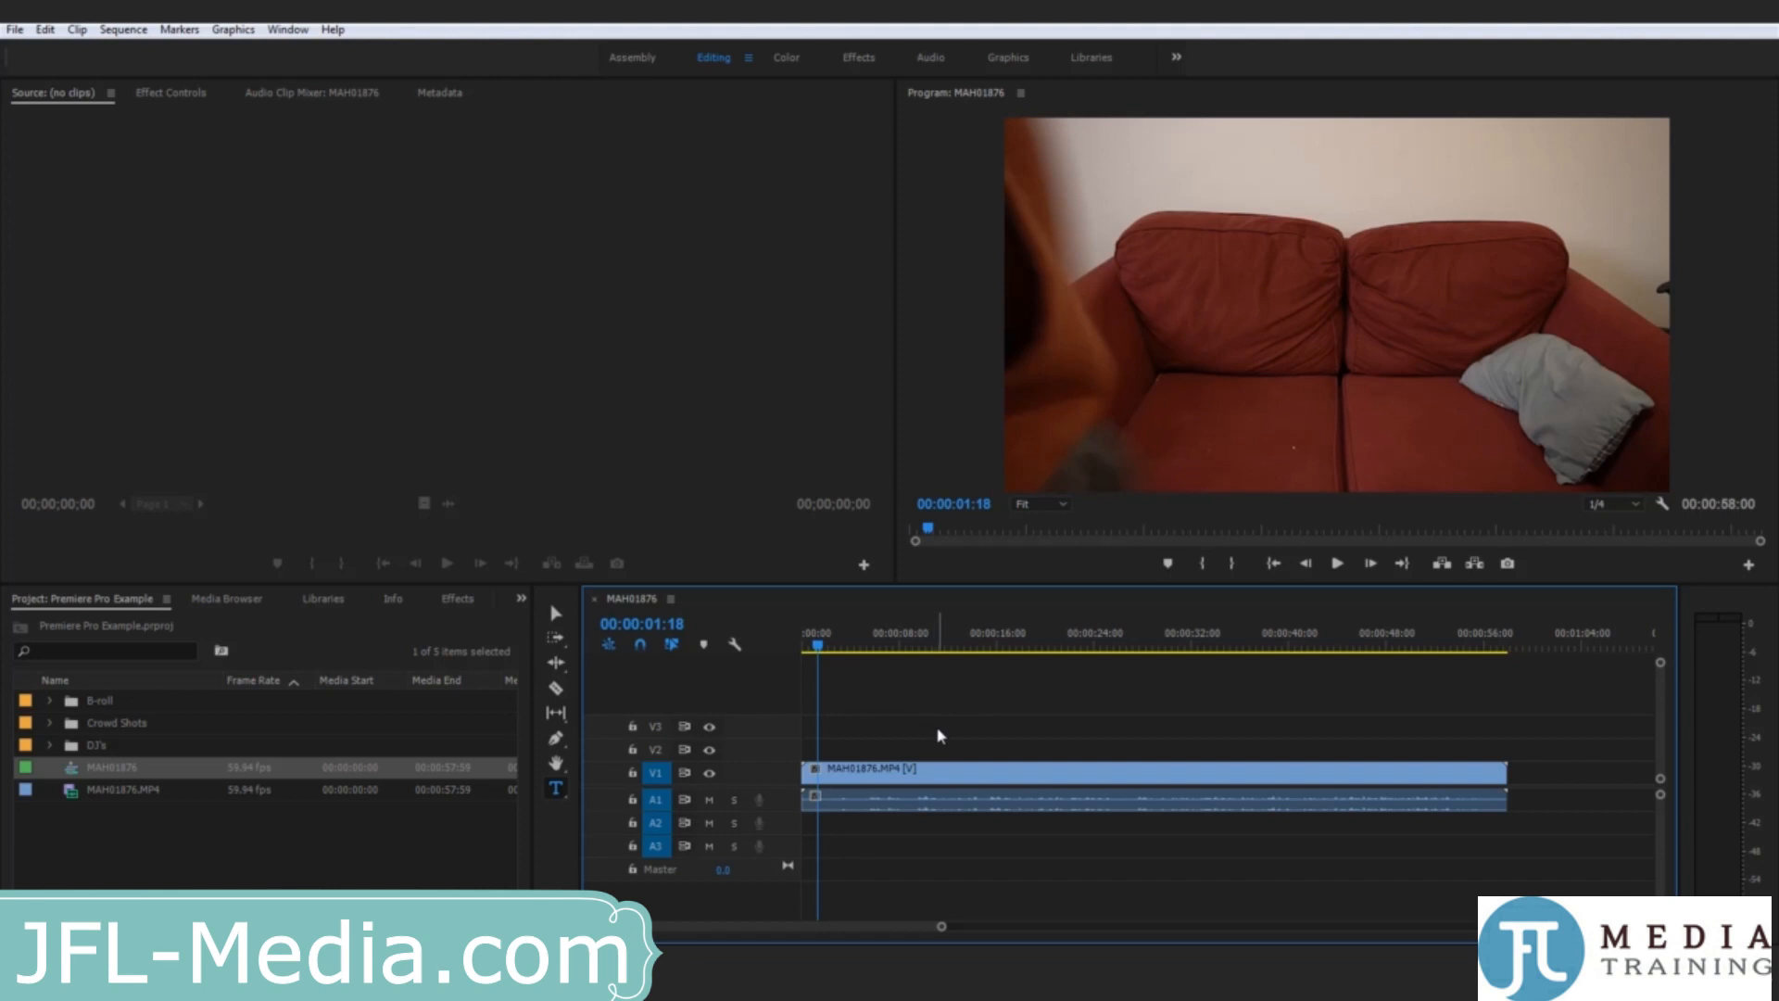
pyautogui.moveTo(861, 718); pyautogui.dragTo(1177, 743)
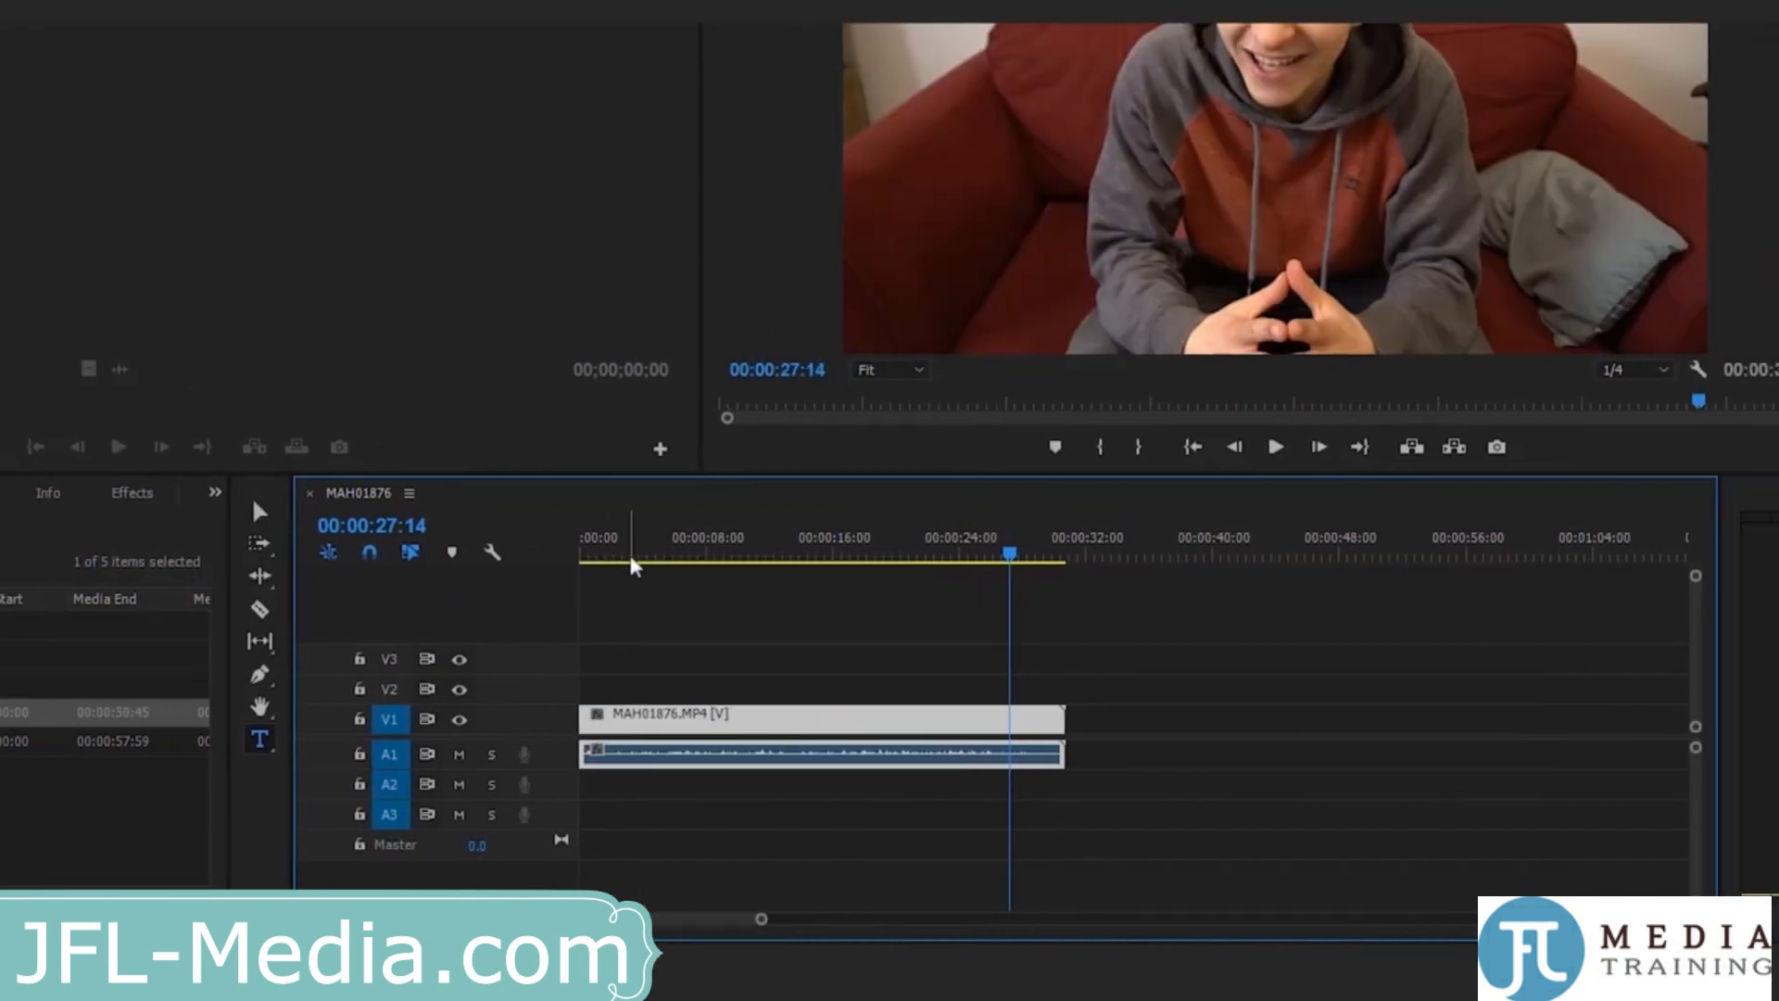
pyautogui.click(581, 556)
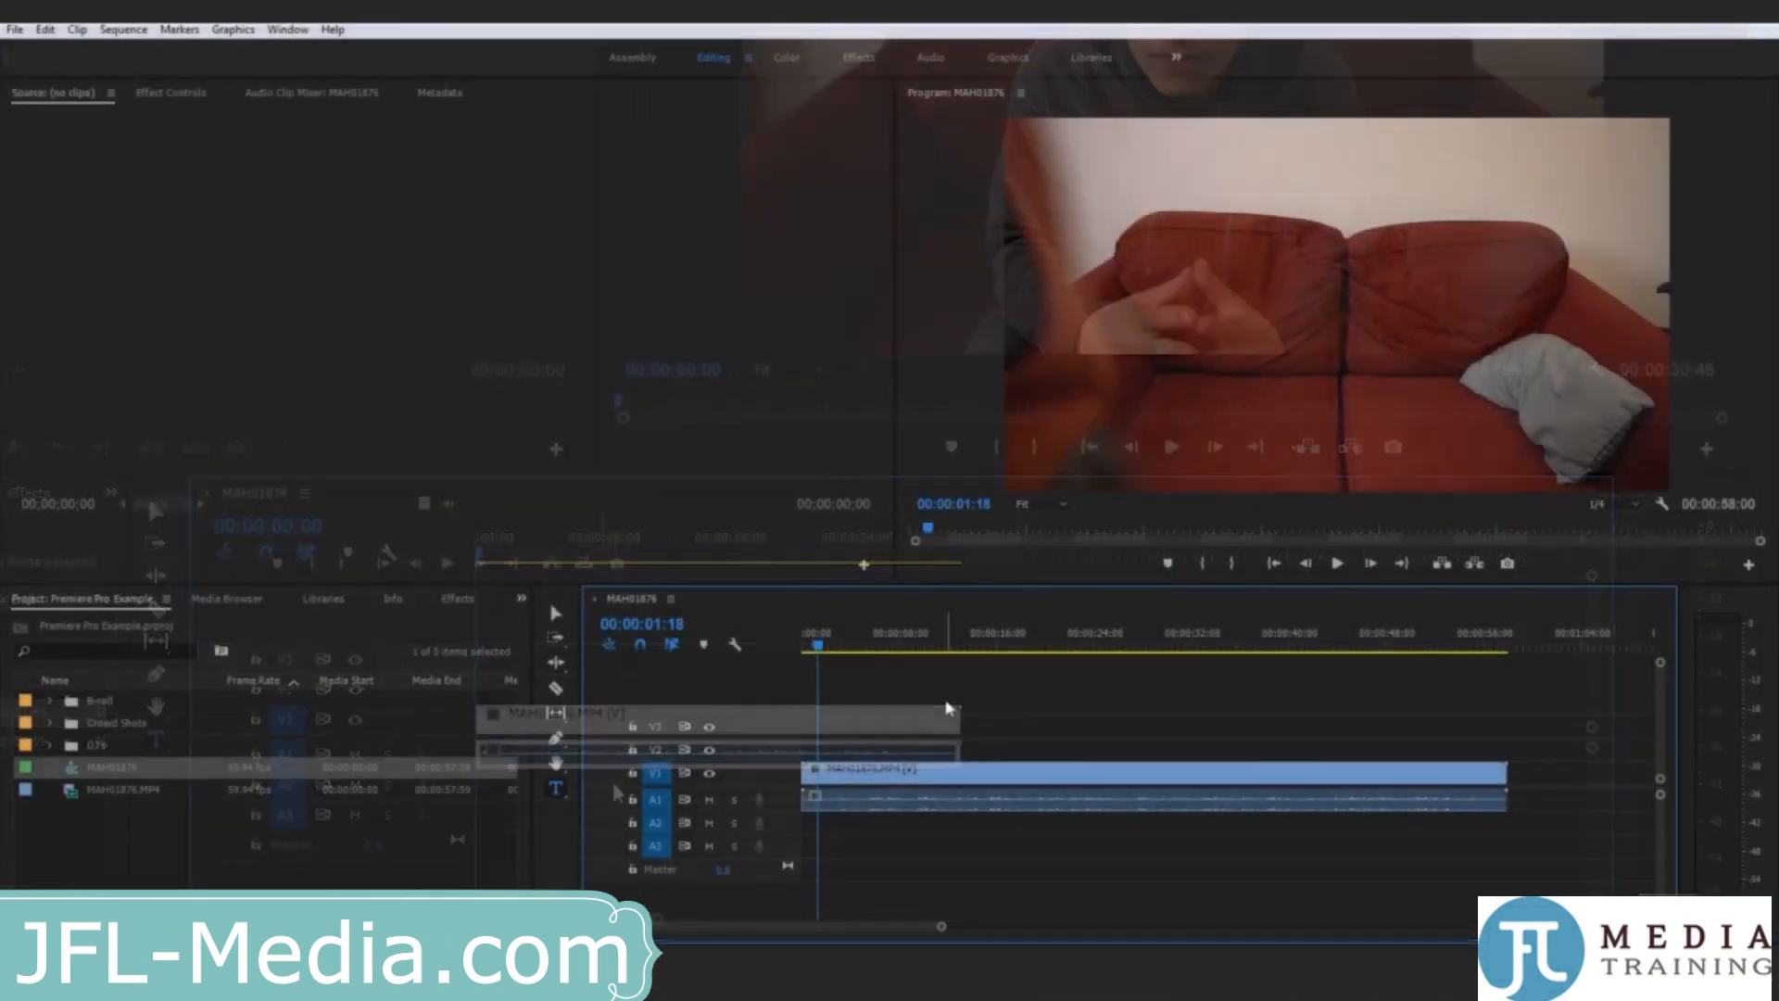
pyautogui.click(874, 649)
pyautogui.press('space')
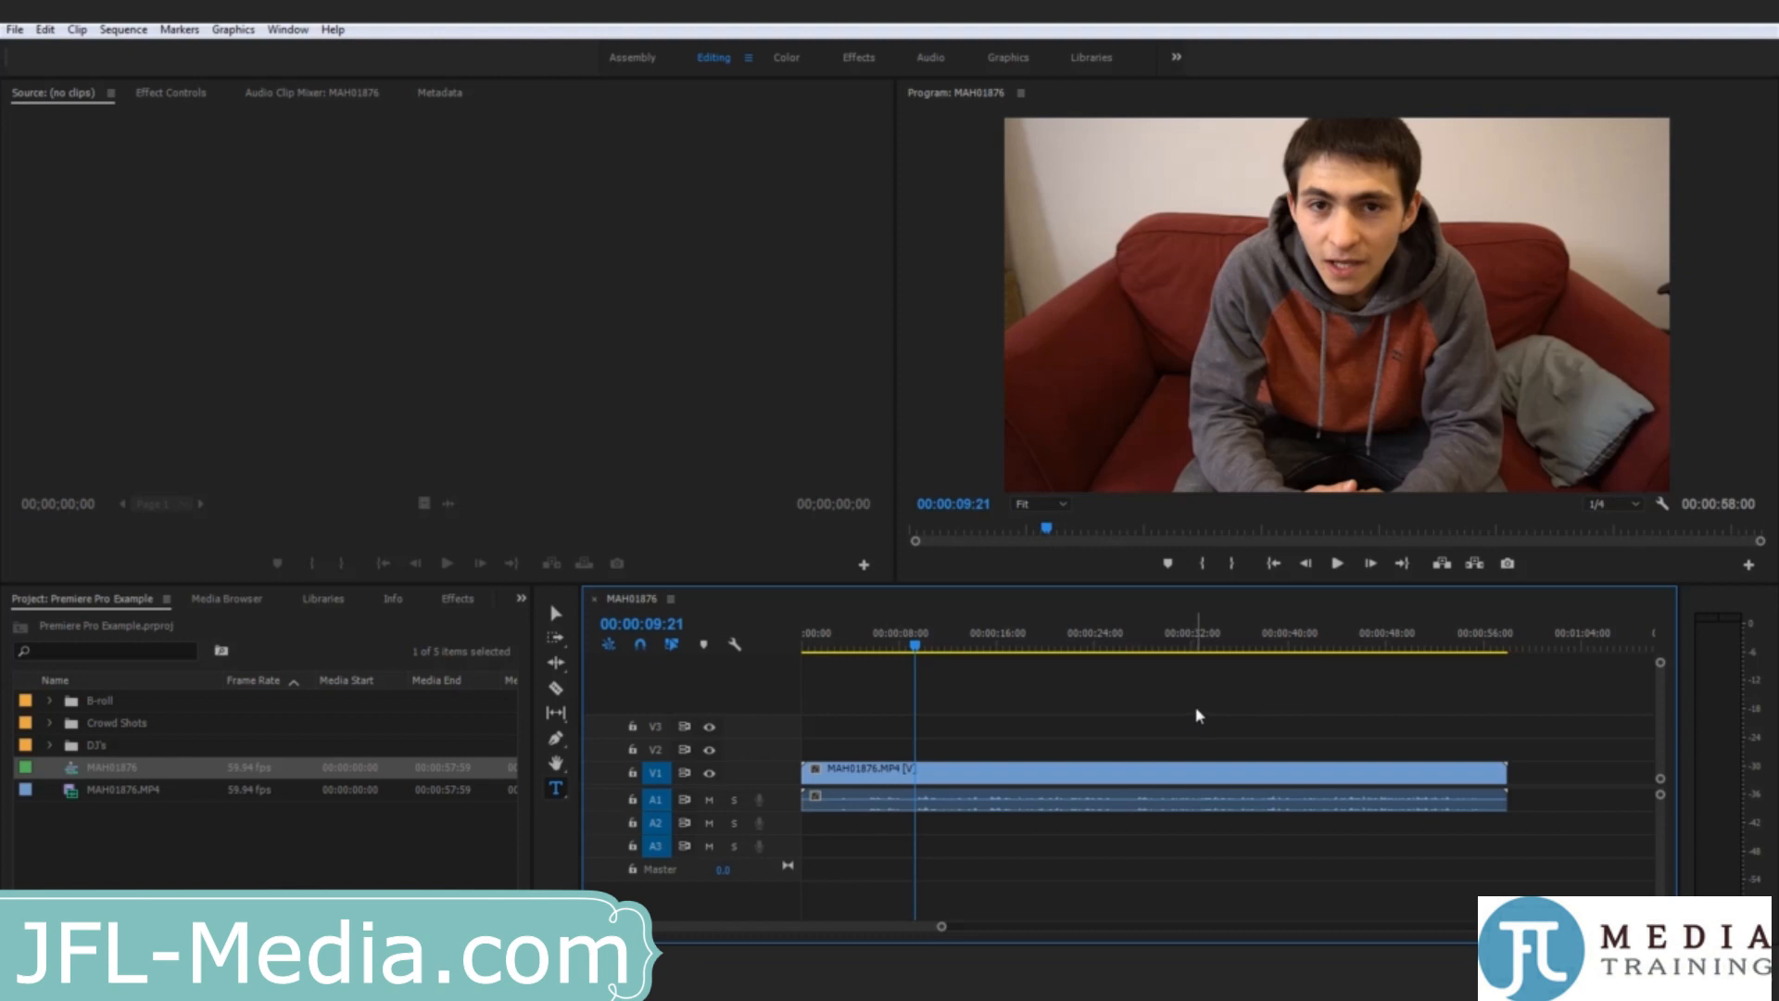
pyautogui.press('space')
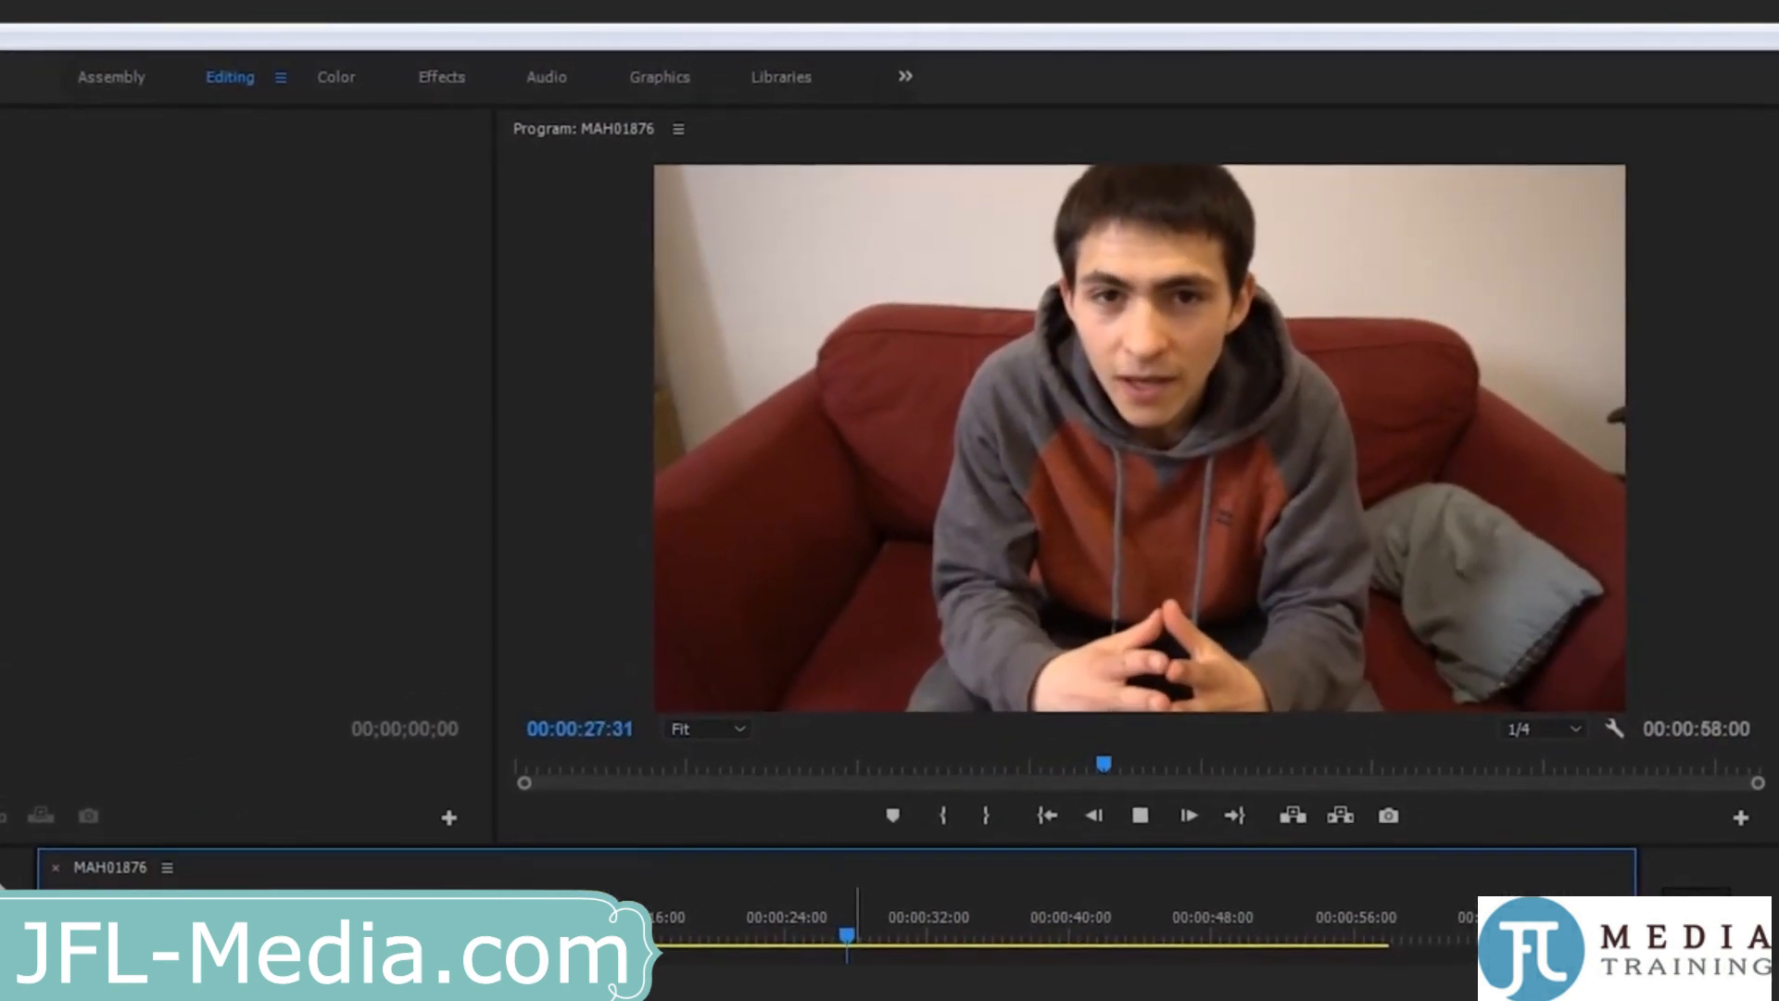
pyautogui.press('space')
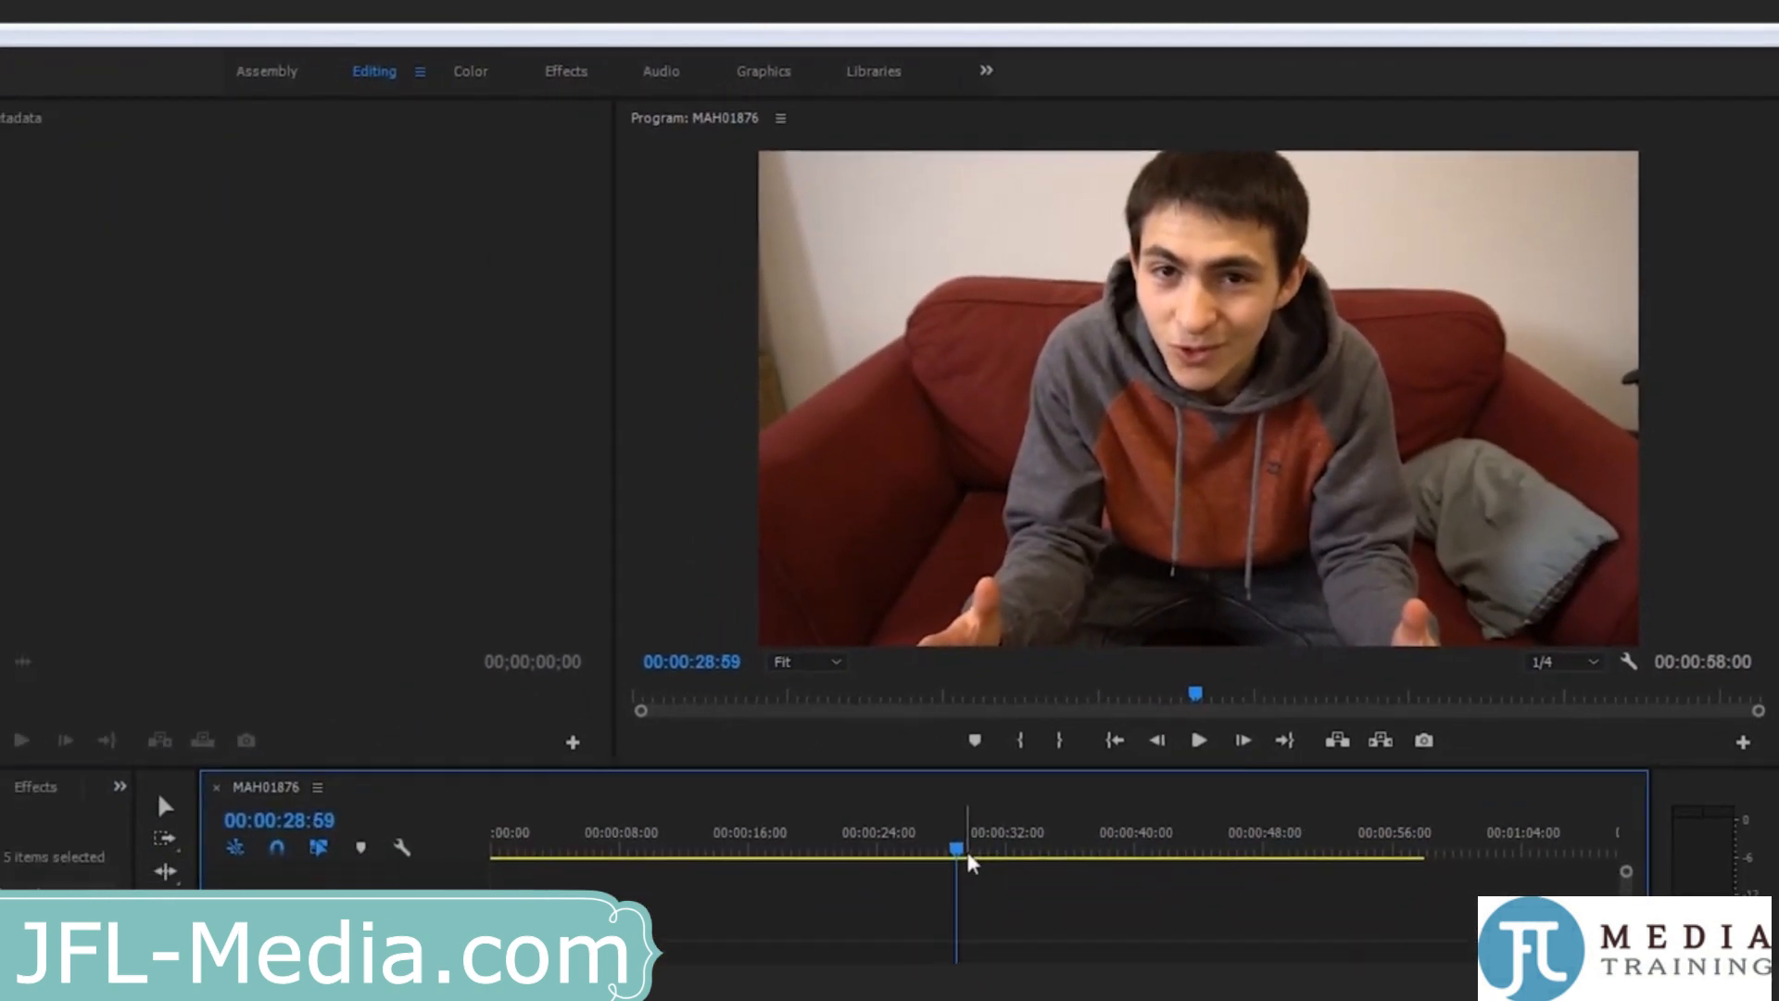
# Step: Trim the start of the MAH01876 clip to 00:00:27:14 and move the remaining clip to the beginning of the sequence
pyautogui.moveTo(960, 850); pyautogui.dragTo(937, 850)
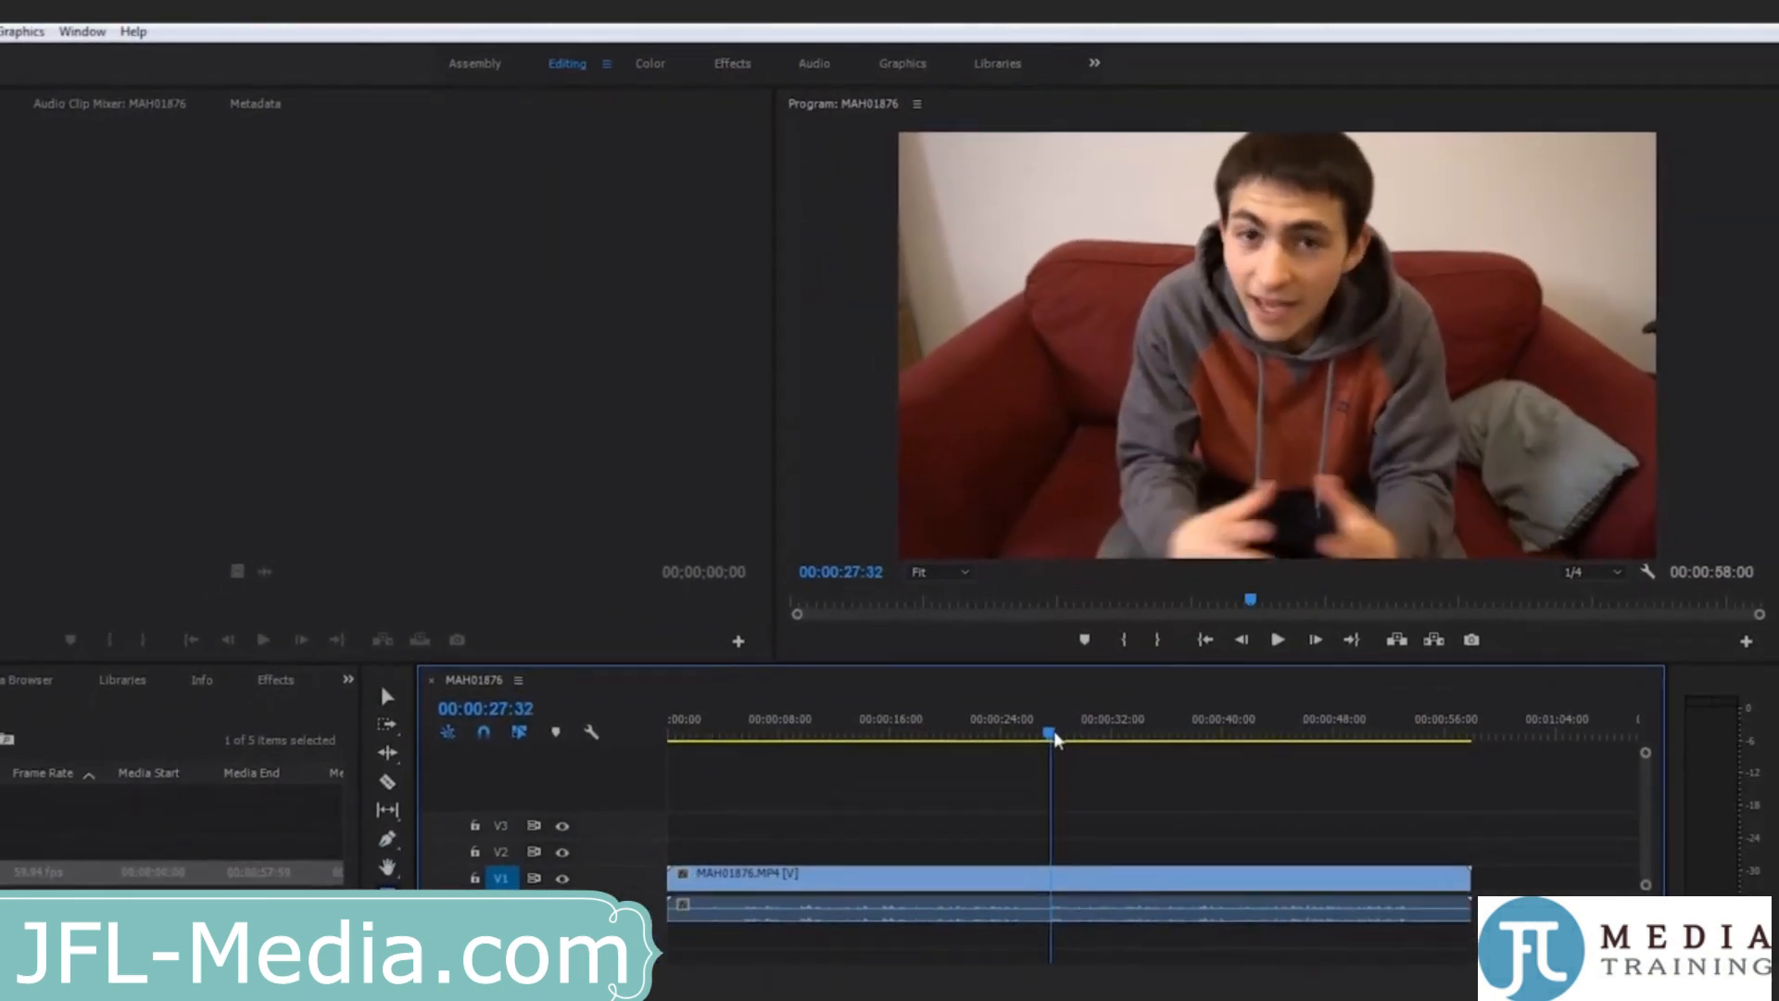
pyautogui.moveTo(1053, 730); pyautogui.dragTo(1132, 660)
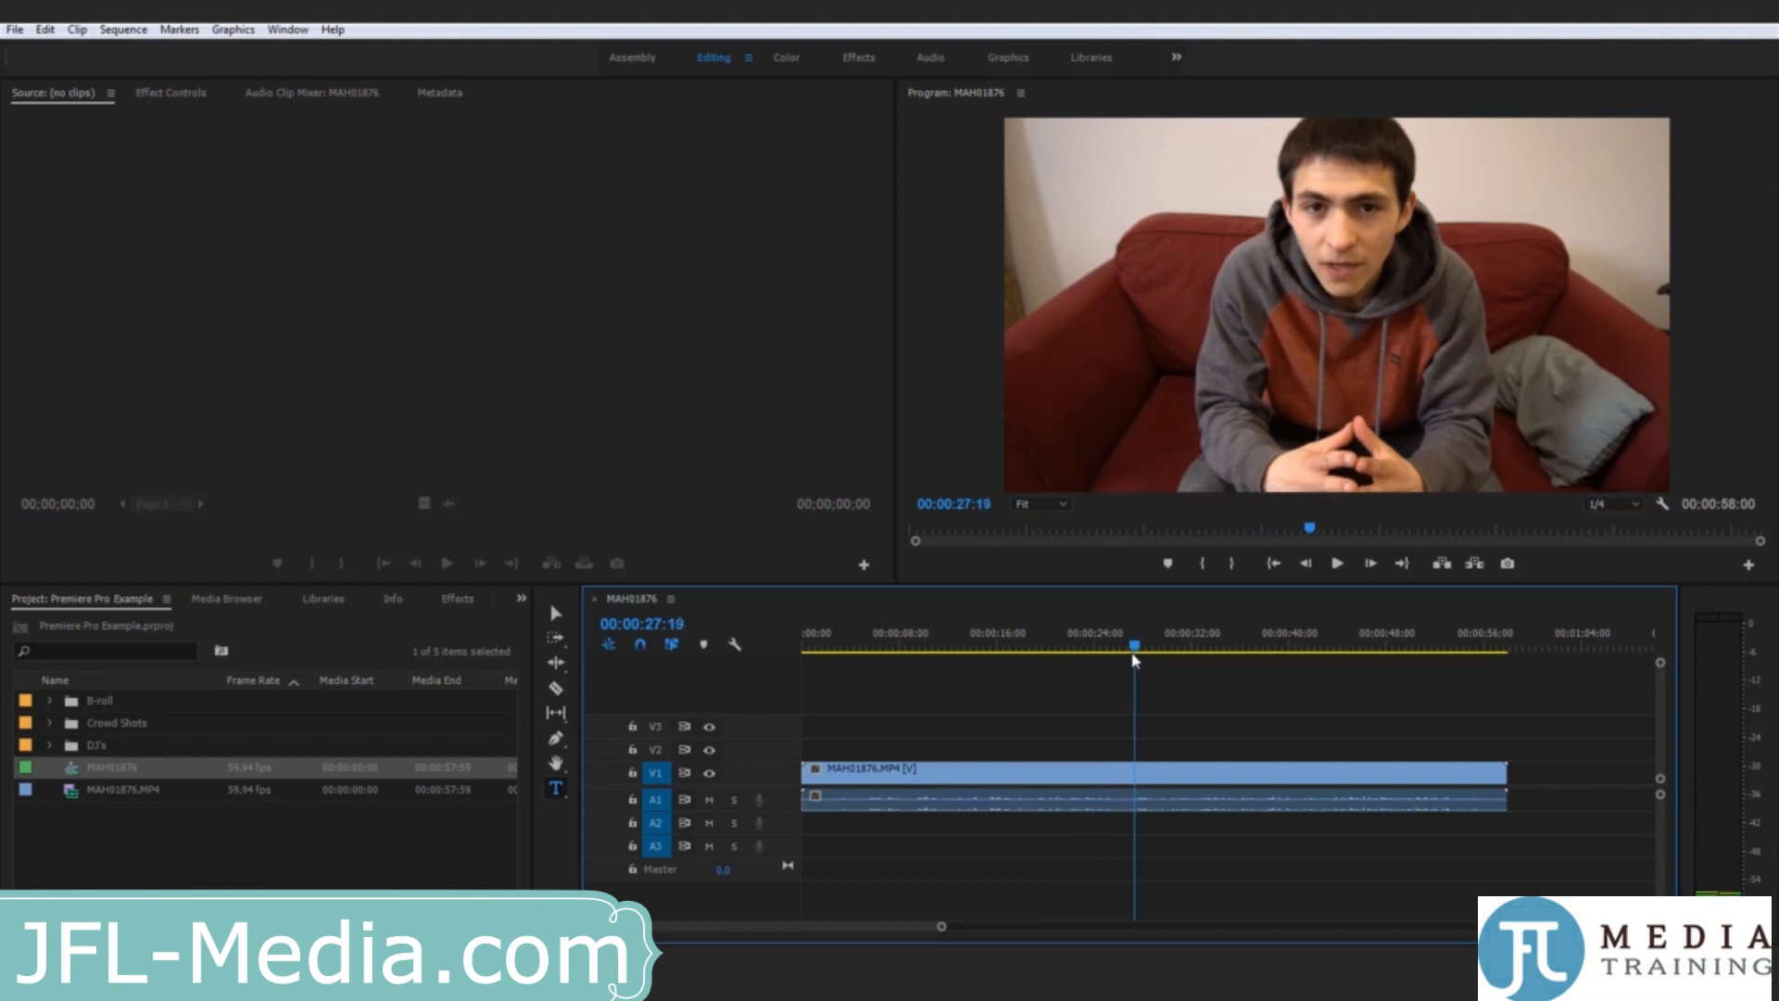
pyautogui.click(1141, 806)
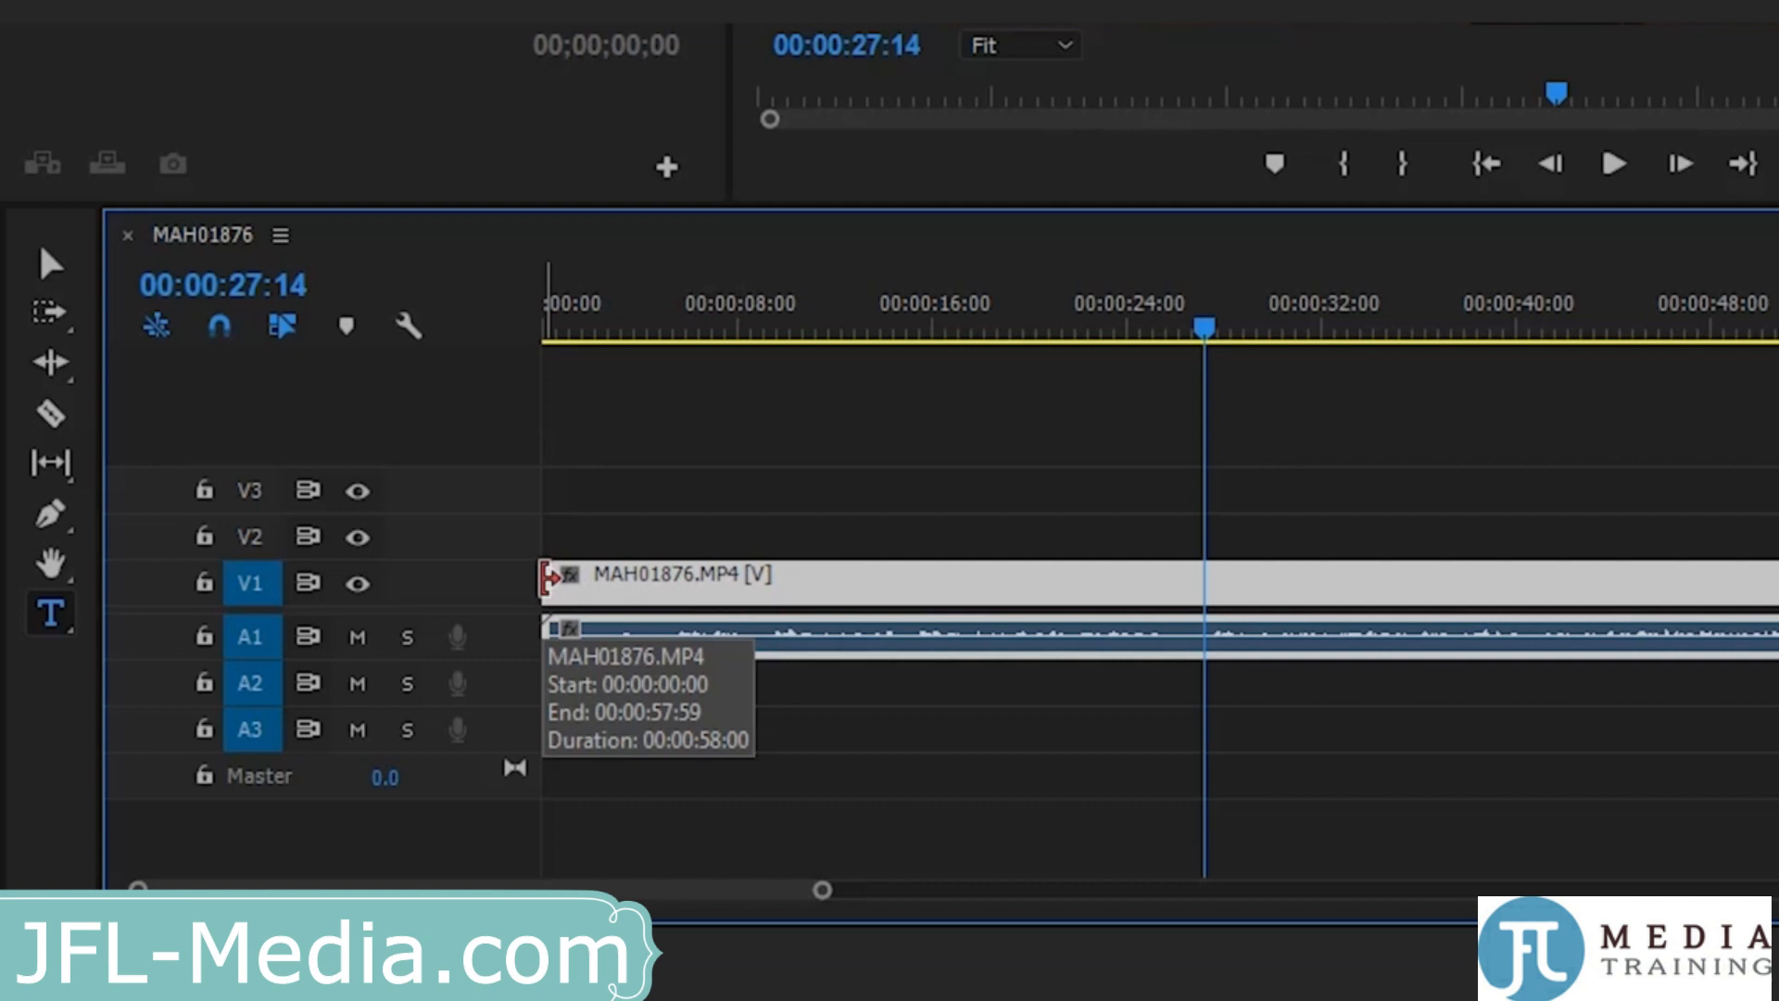
pyautogui.click(547, 576)
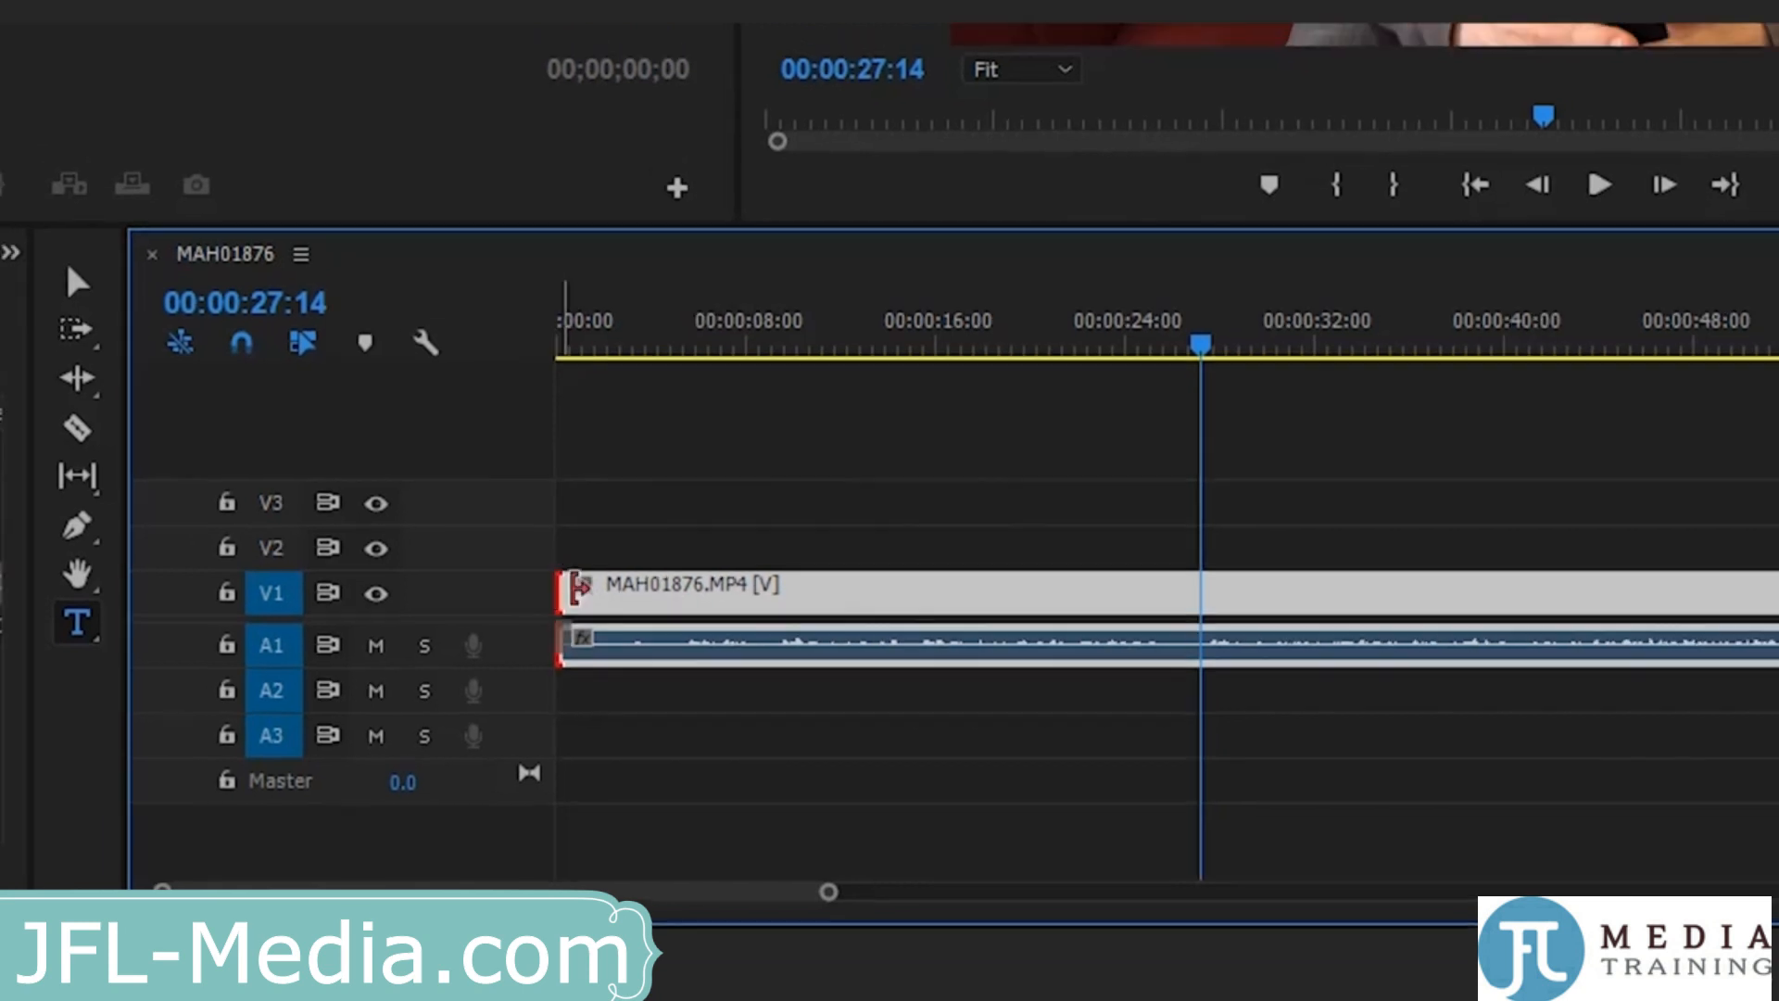
pyautogui.moveTo(549, 577); pyautogui.dragTo(997, 608)
pyautogui.moveTo(1007, 669); pyautogui.dragTo(1180, 671)
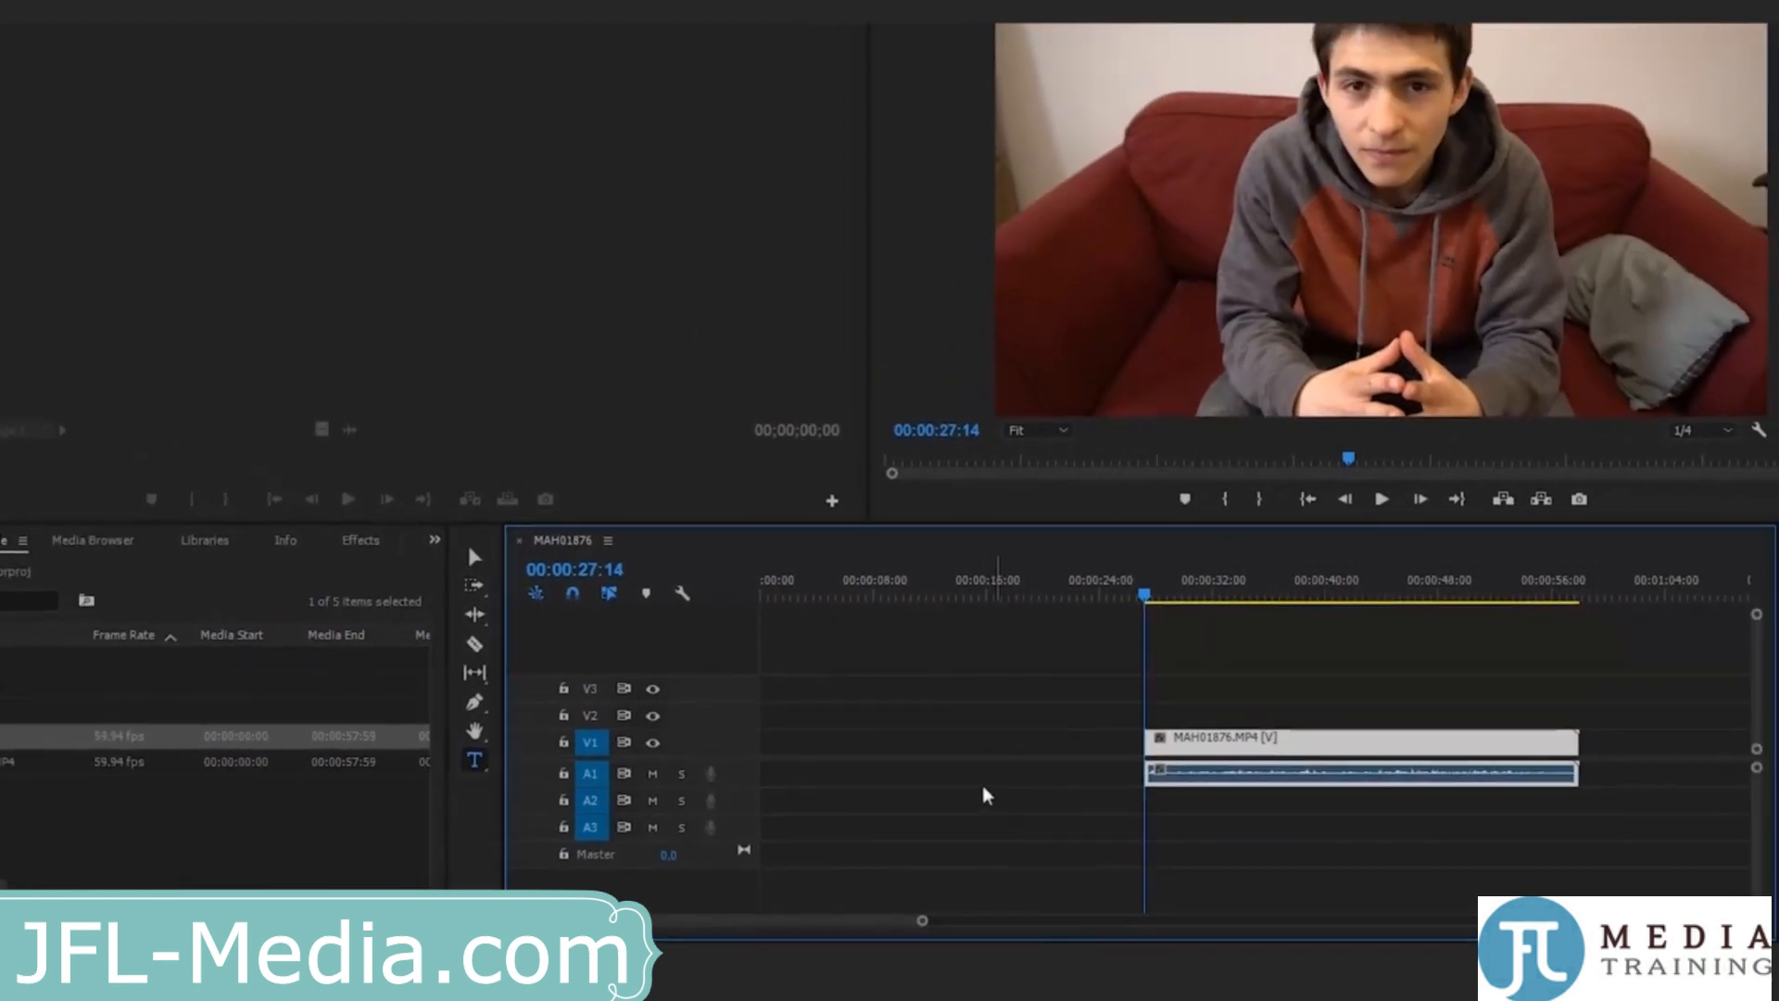
pyautogui.moveTo(1216, 755); pyautogui.dragTo(819, 760)
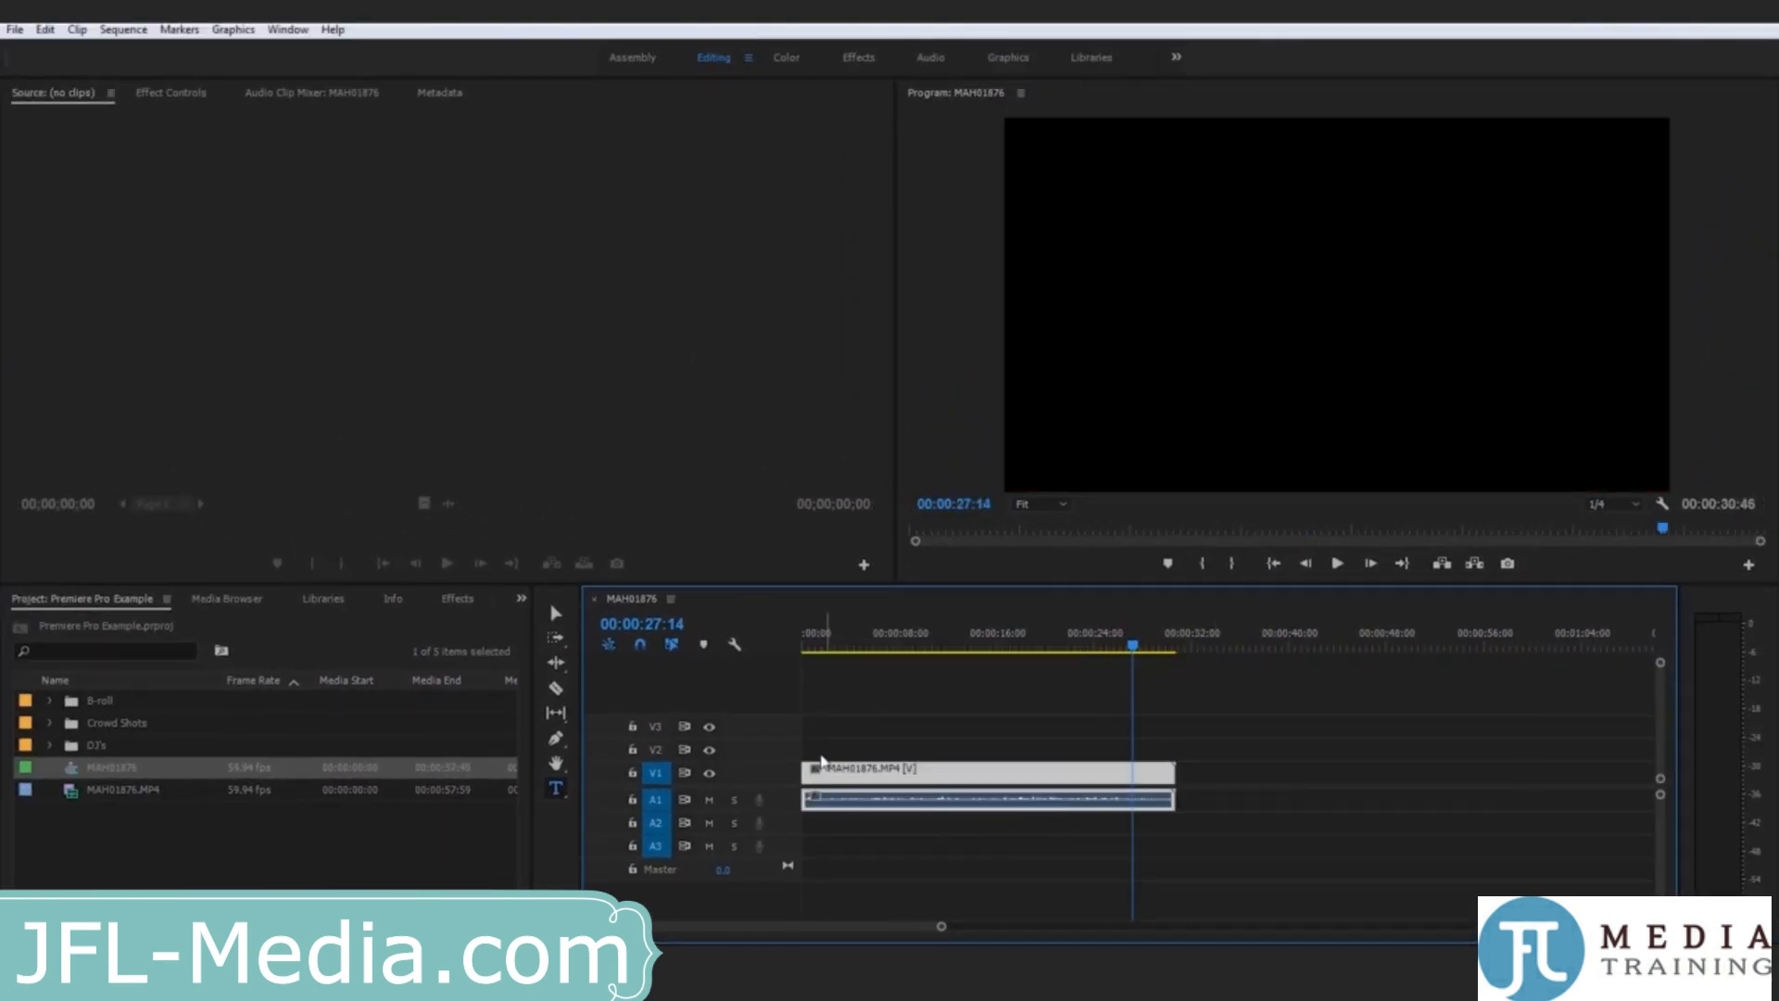
# Step: Play the trimmed clip from the beginning of the sequence to check its opening seconds
pyautogui.moveTo(840, 643); pyautogui.dragTo(777, 646)
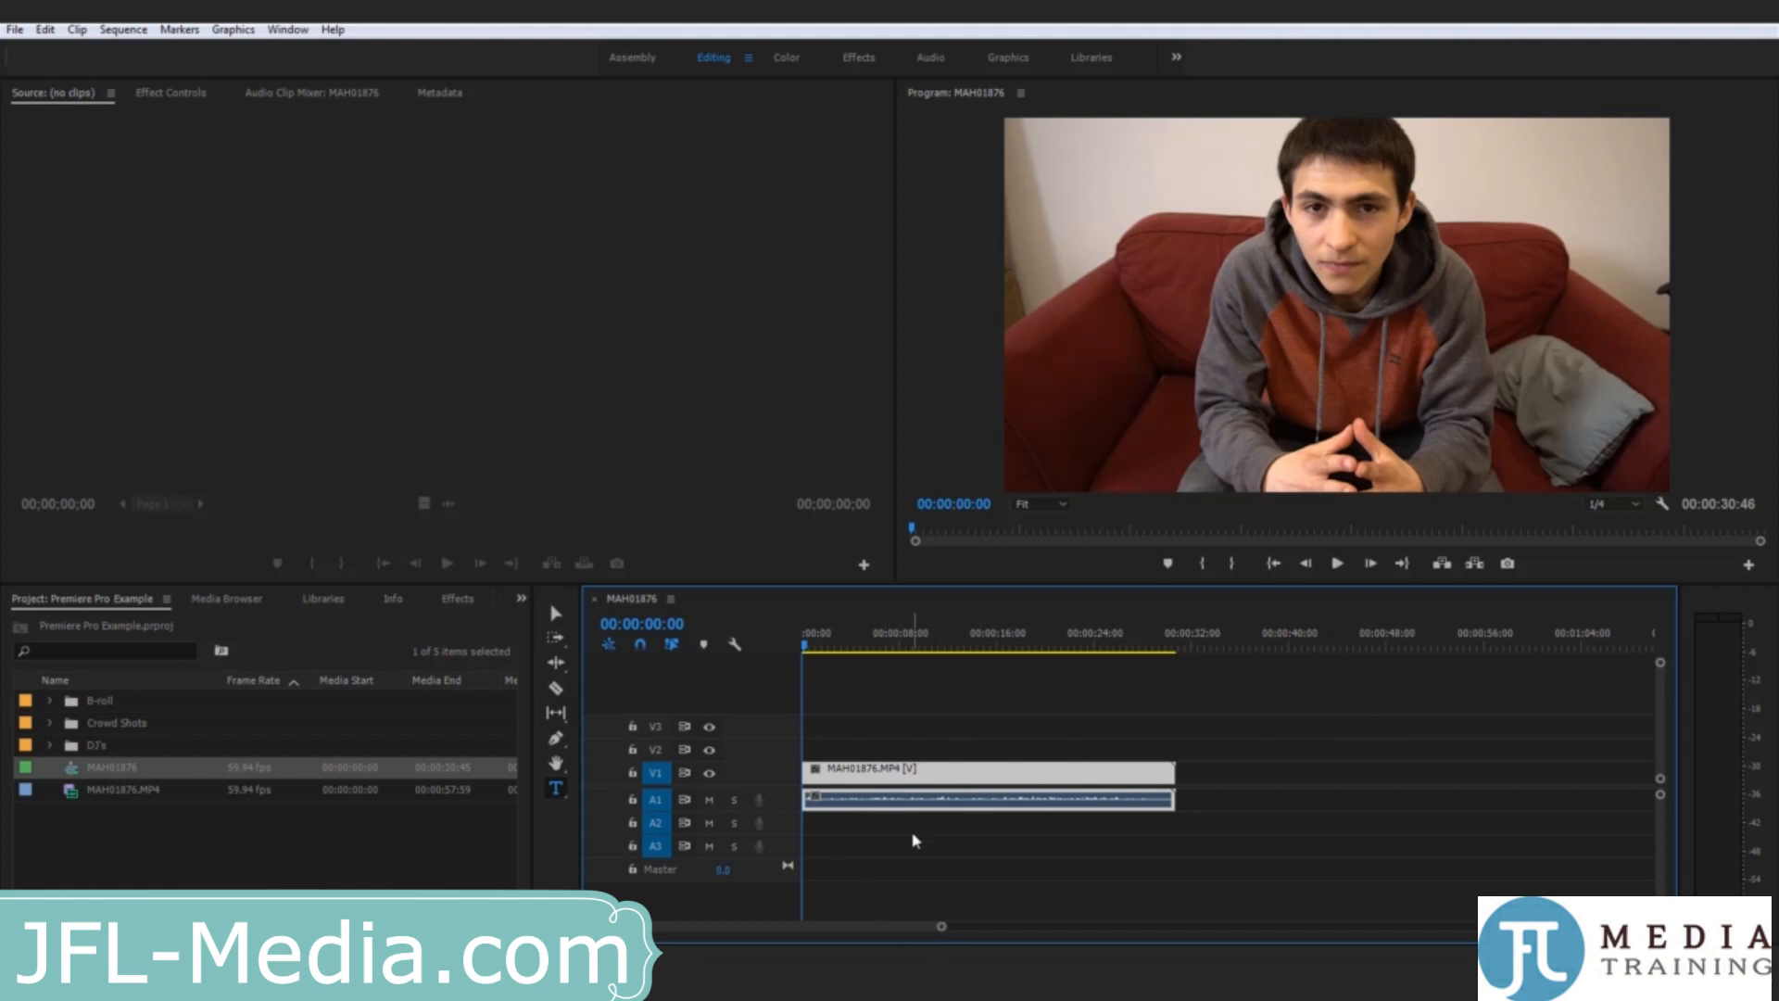
pyautogui.click(1300, 811)
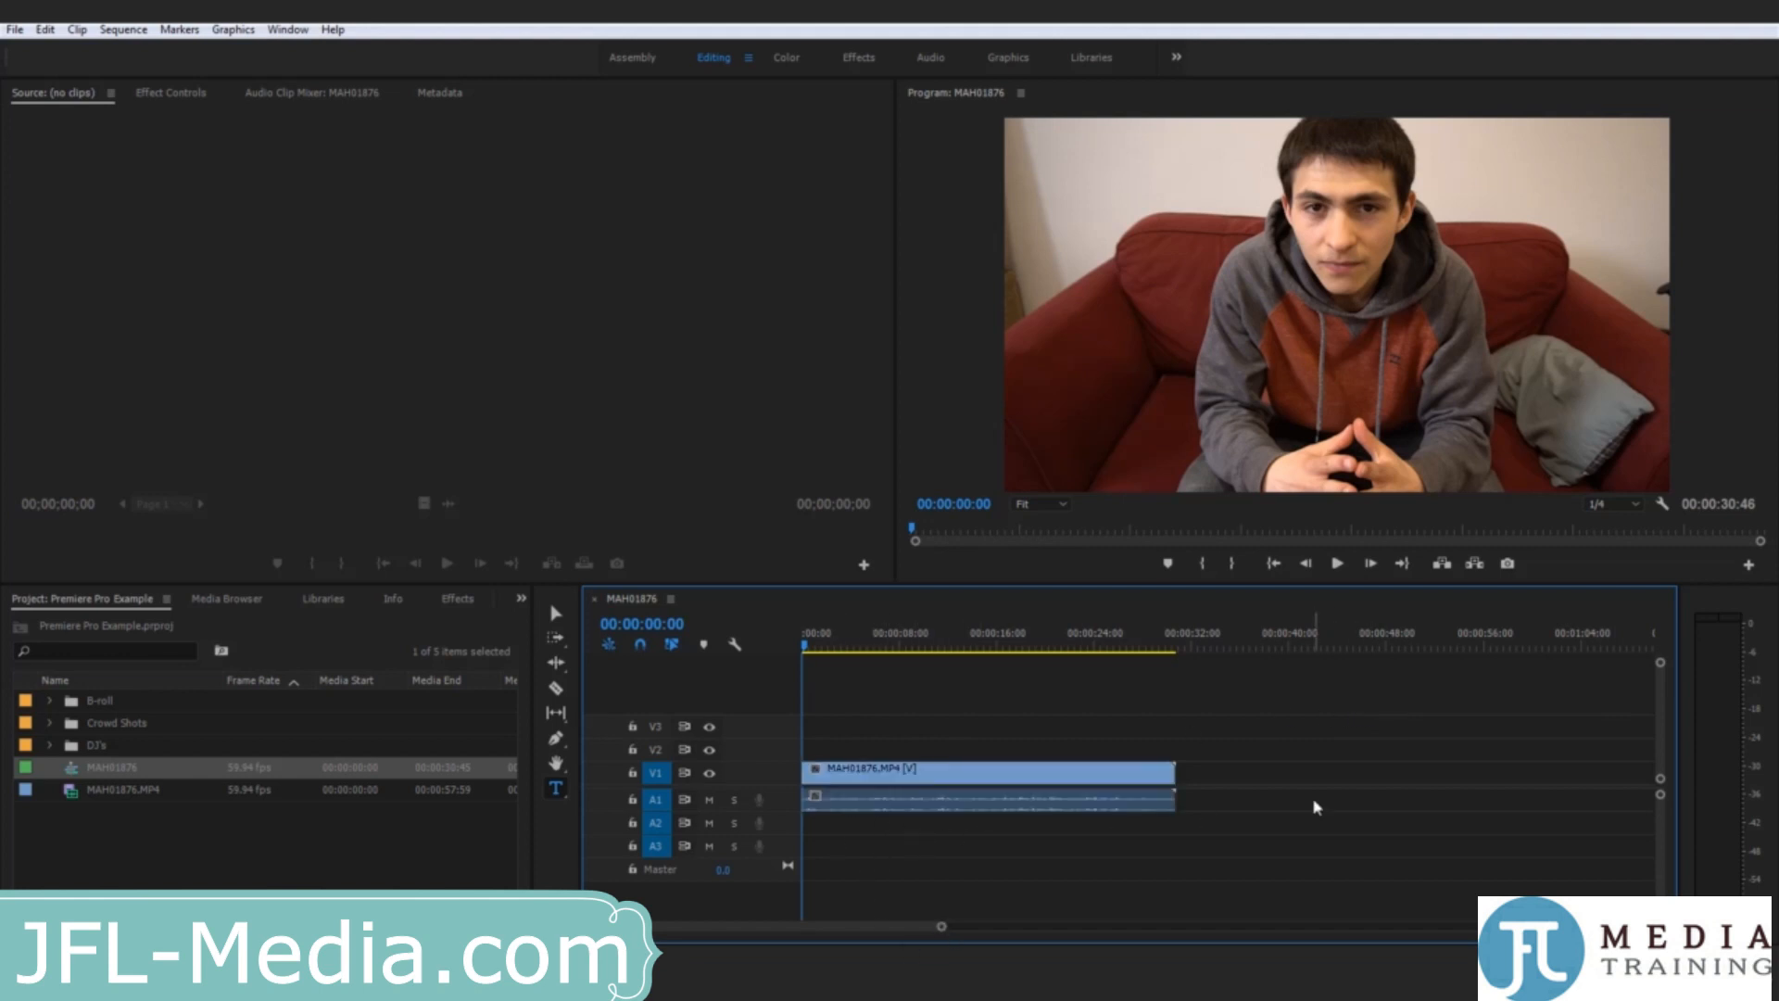
pyautogui.press('space')
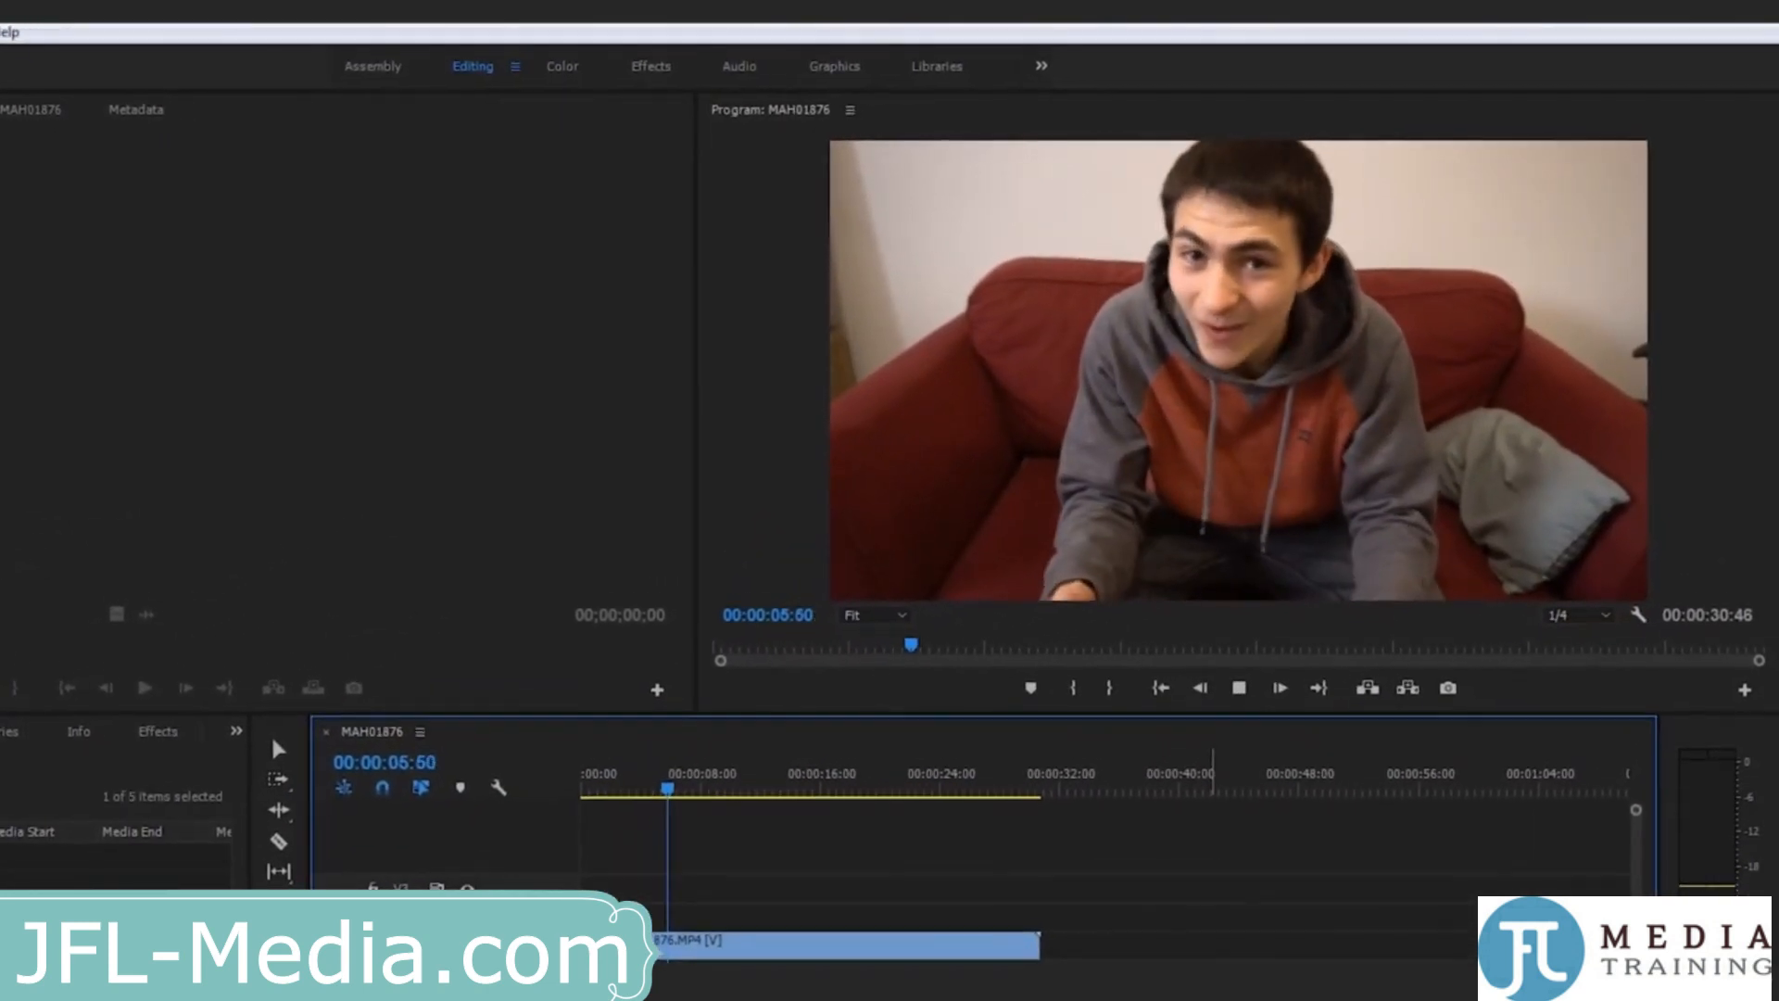
pyautogui.press('space')
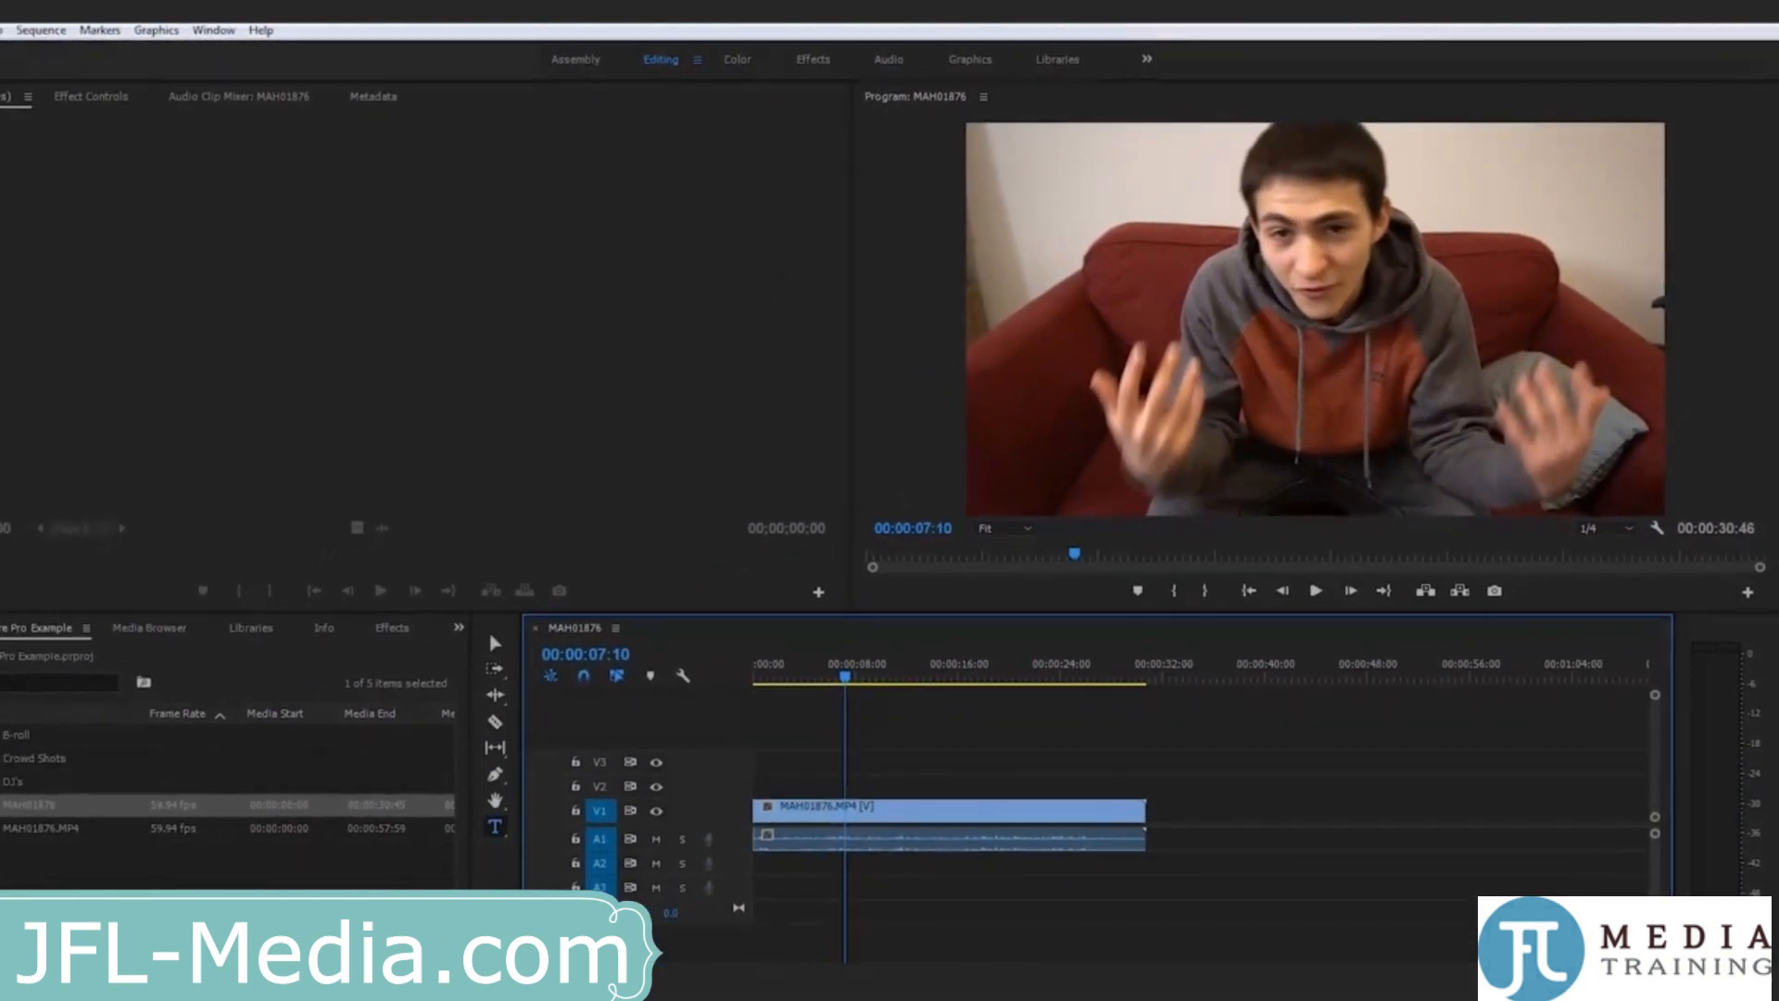
# Step: Split the clip at 00:00:28:23, delete the leftover segment after the cut, and return the playhead to the sequence start
pyautogui.moveTo(861, 680); pyautogui.dragTo(1148, 704)
pyautogui.hotkey('ctrl', 'k')
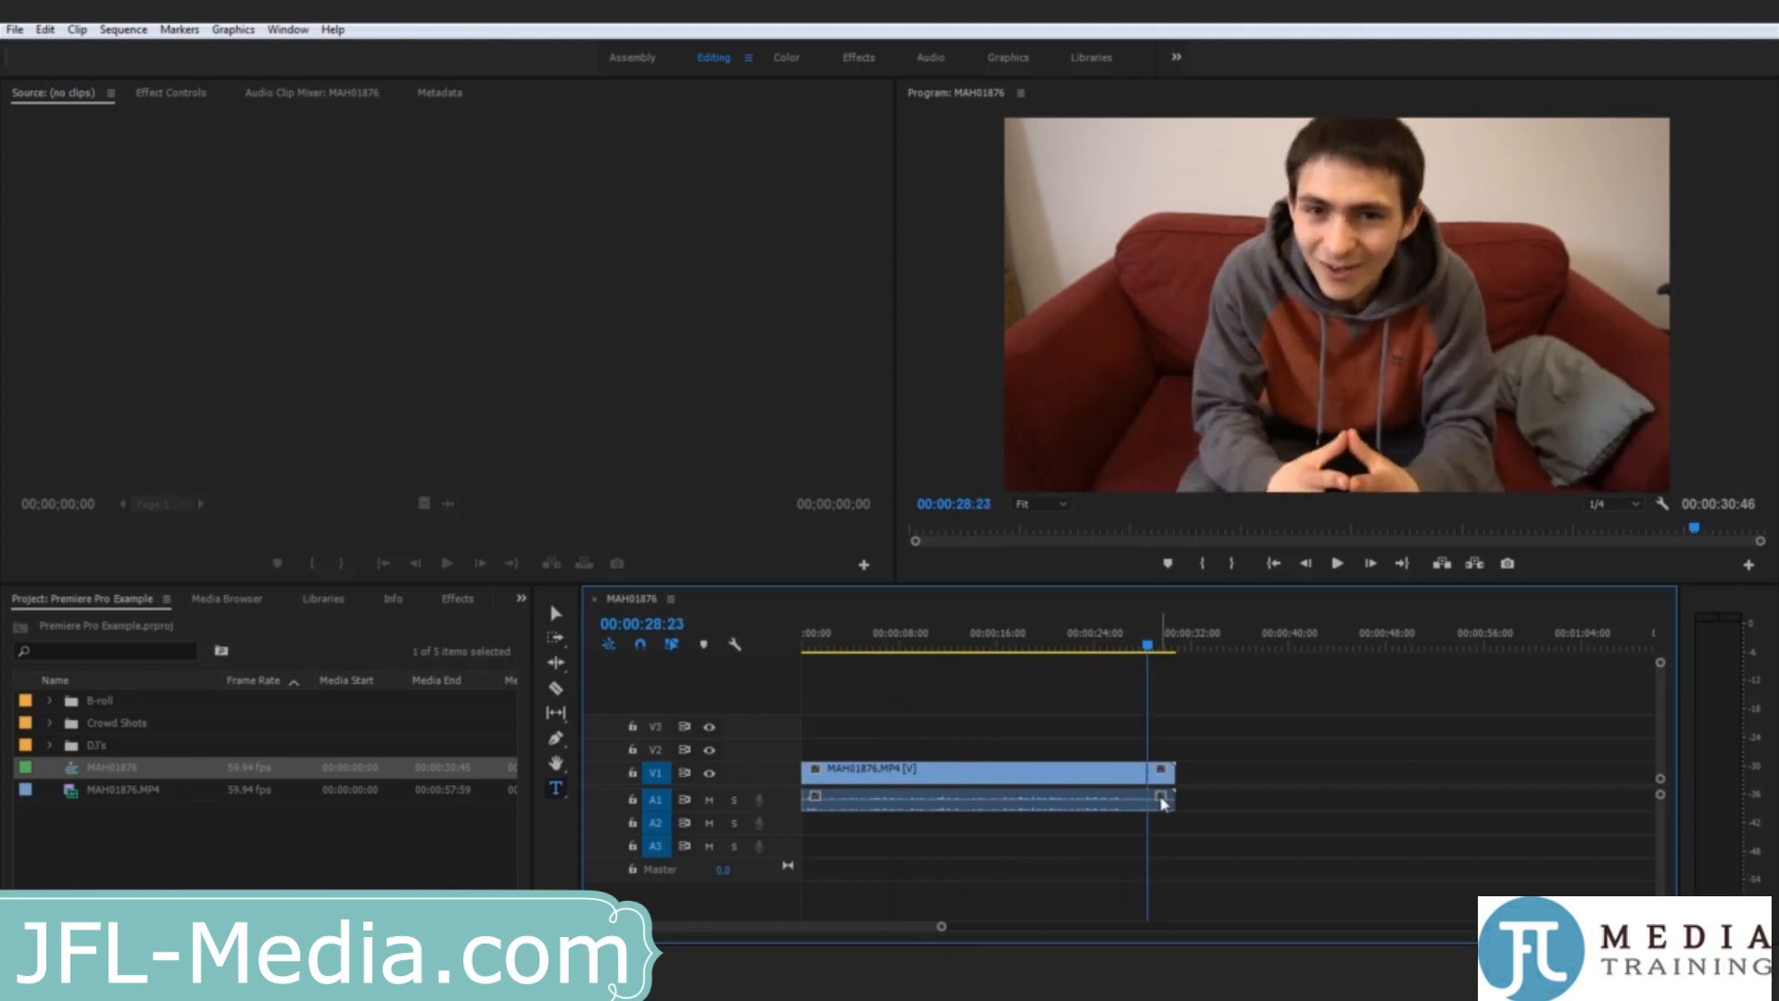
pyautogui.click(1163, 802)
pyautogui.press('Delete')
pyautogui.press('Home')
pyautogui.click(1146, 769)
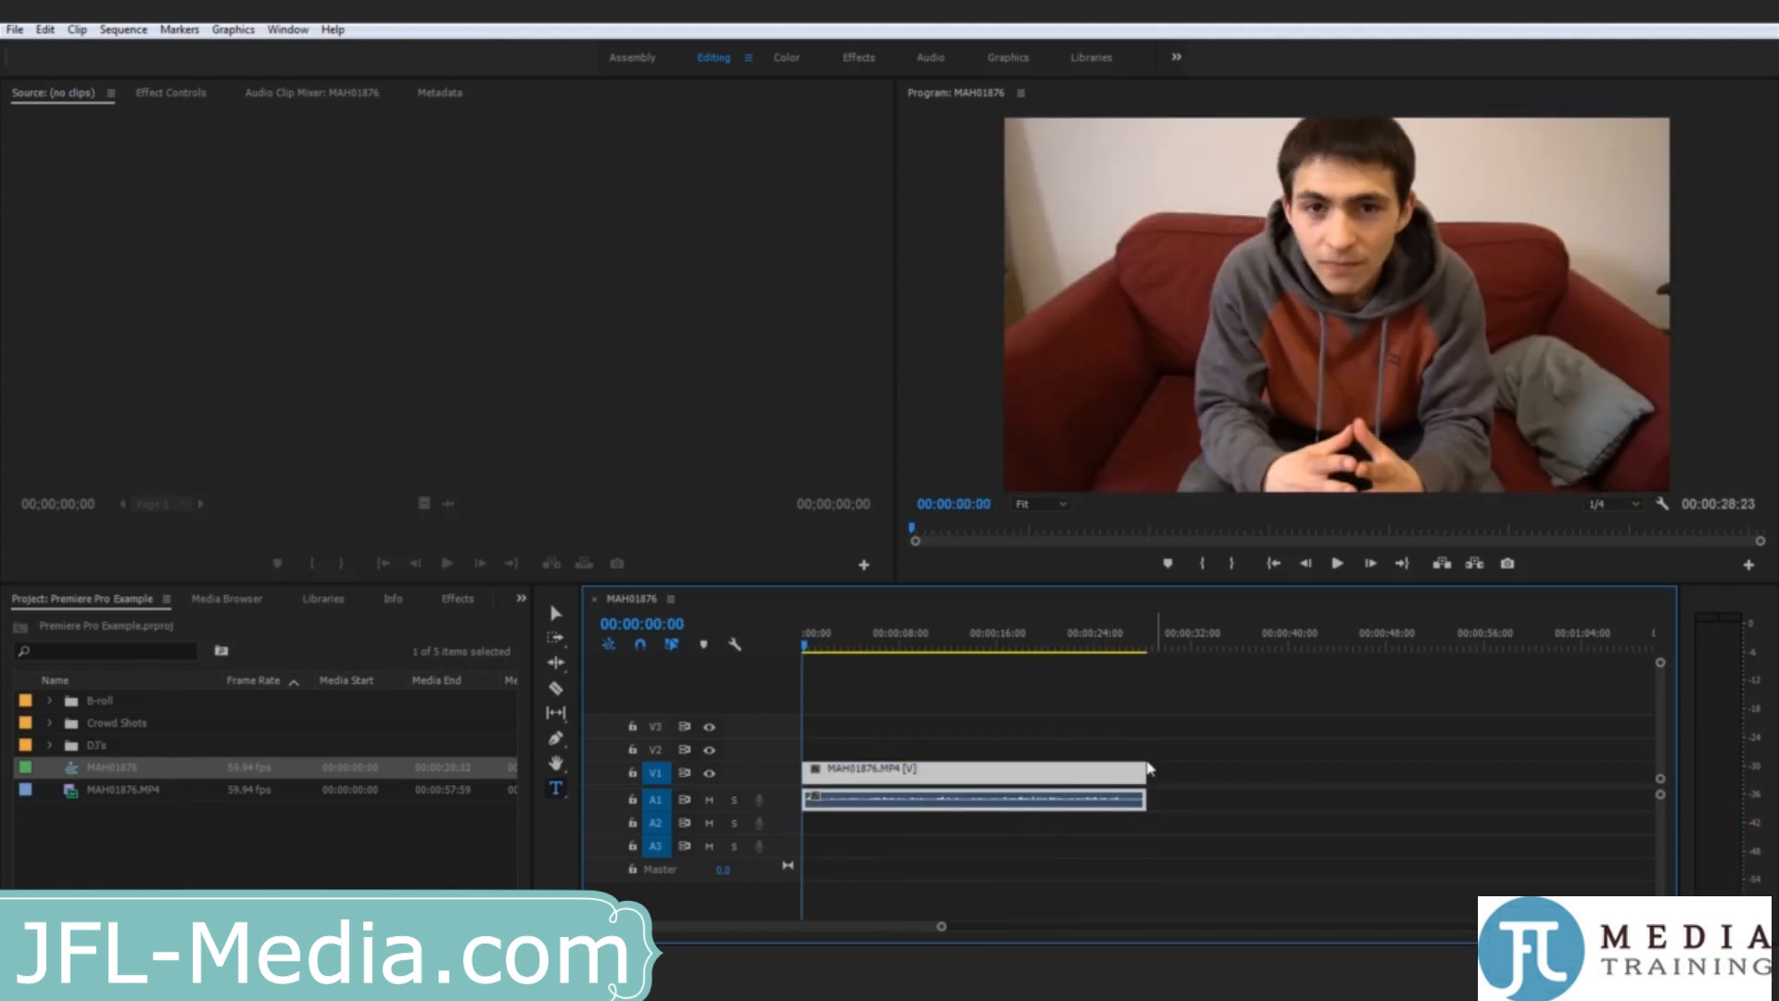
pyautogui.click(1240, 739)
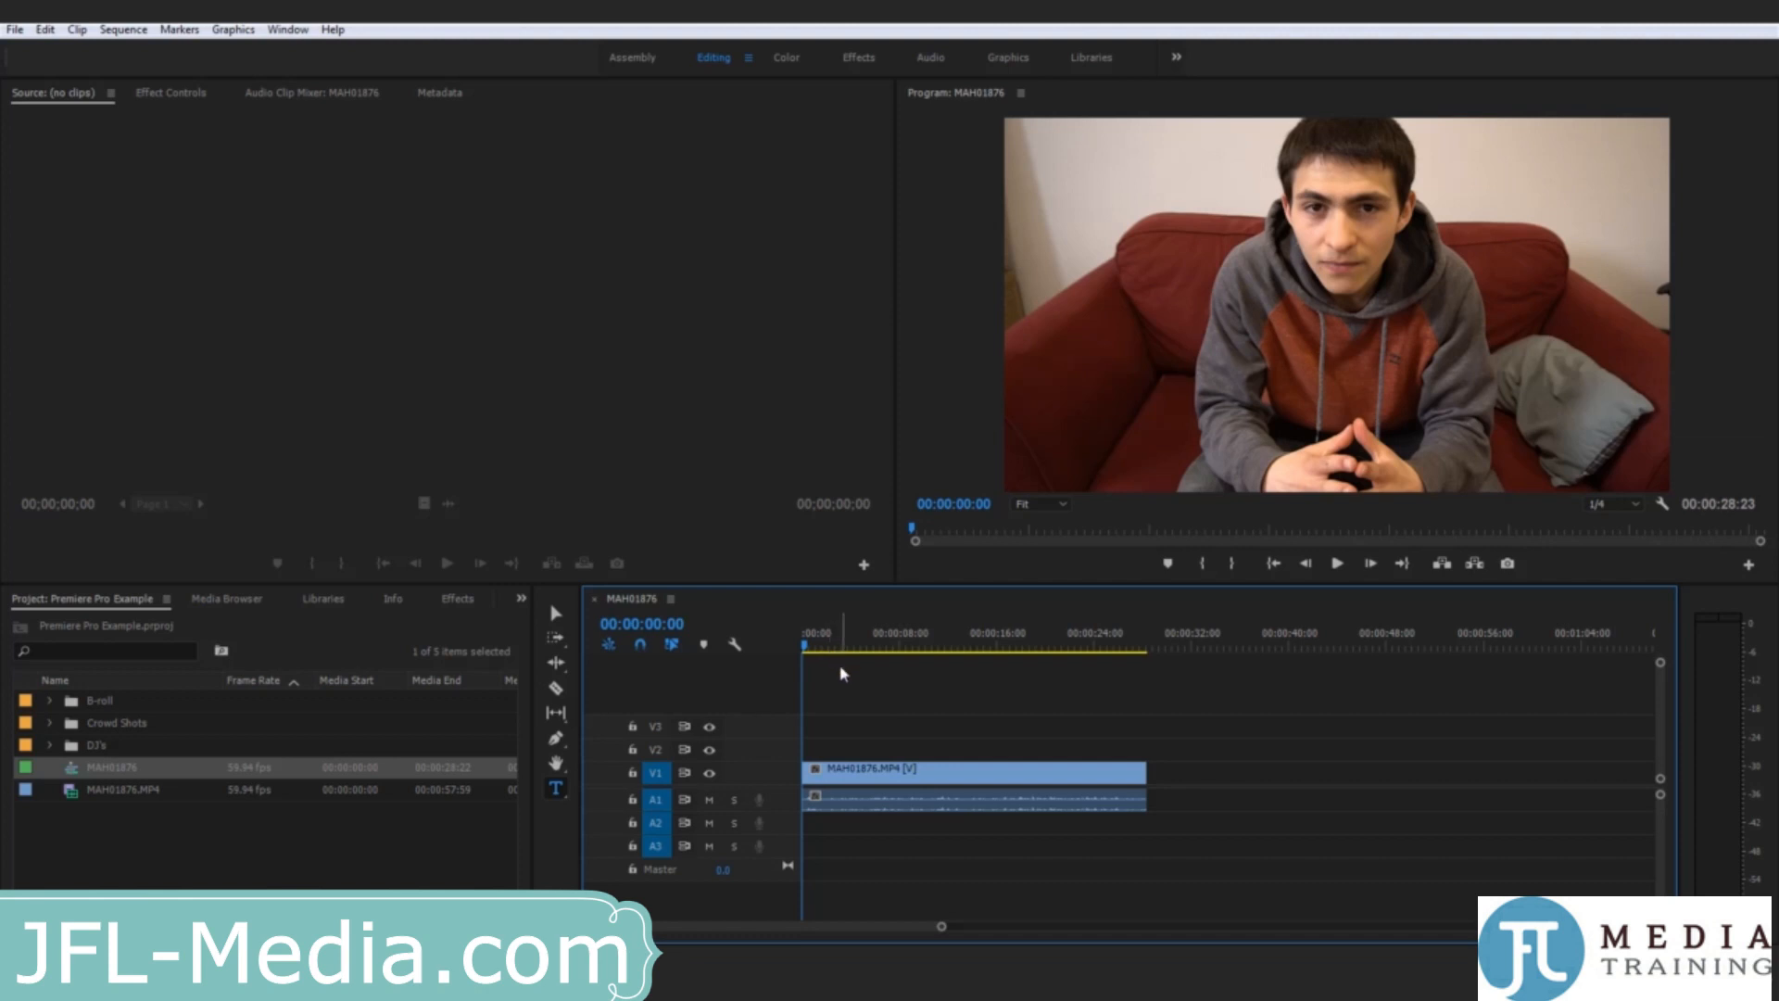
# Step: Play the opening of the trimmed clip and park the playhead at 00:00:06:53
pyautogui.moveTo(600, 926)
pyautogui.mouseDown()
pyautogui.moveTo(659, 926)
pyautogui.moveTo(628, 928)
pyautogui.mouseUp()
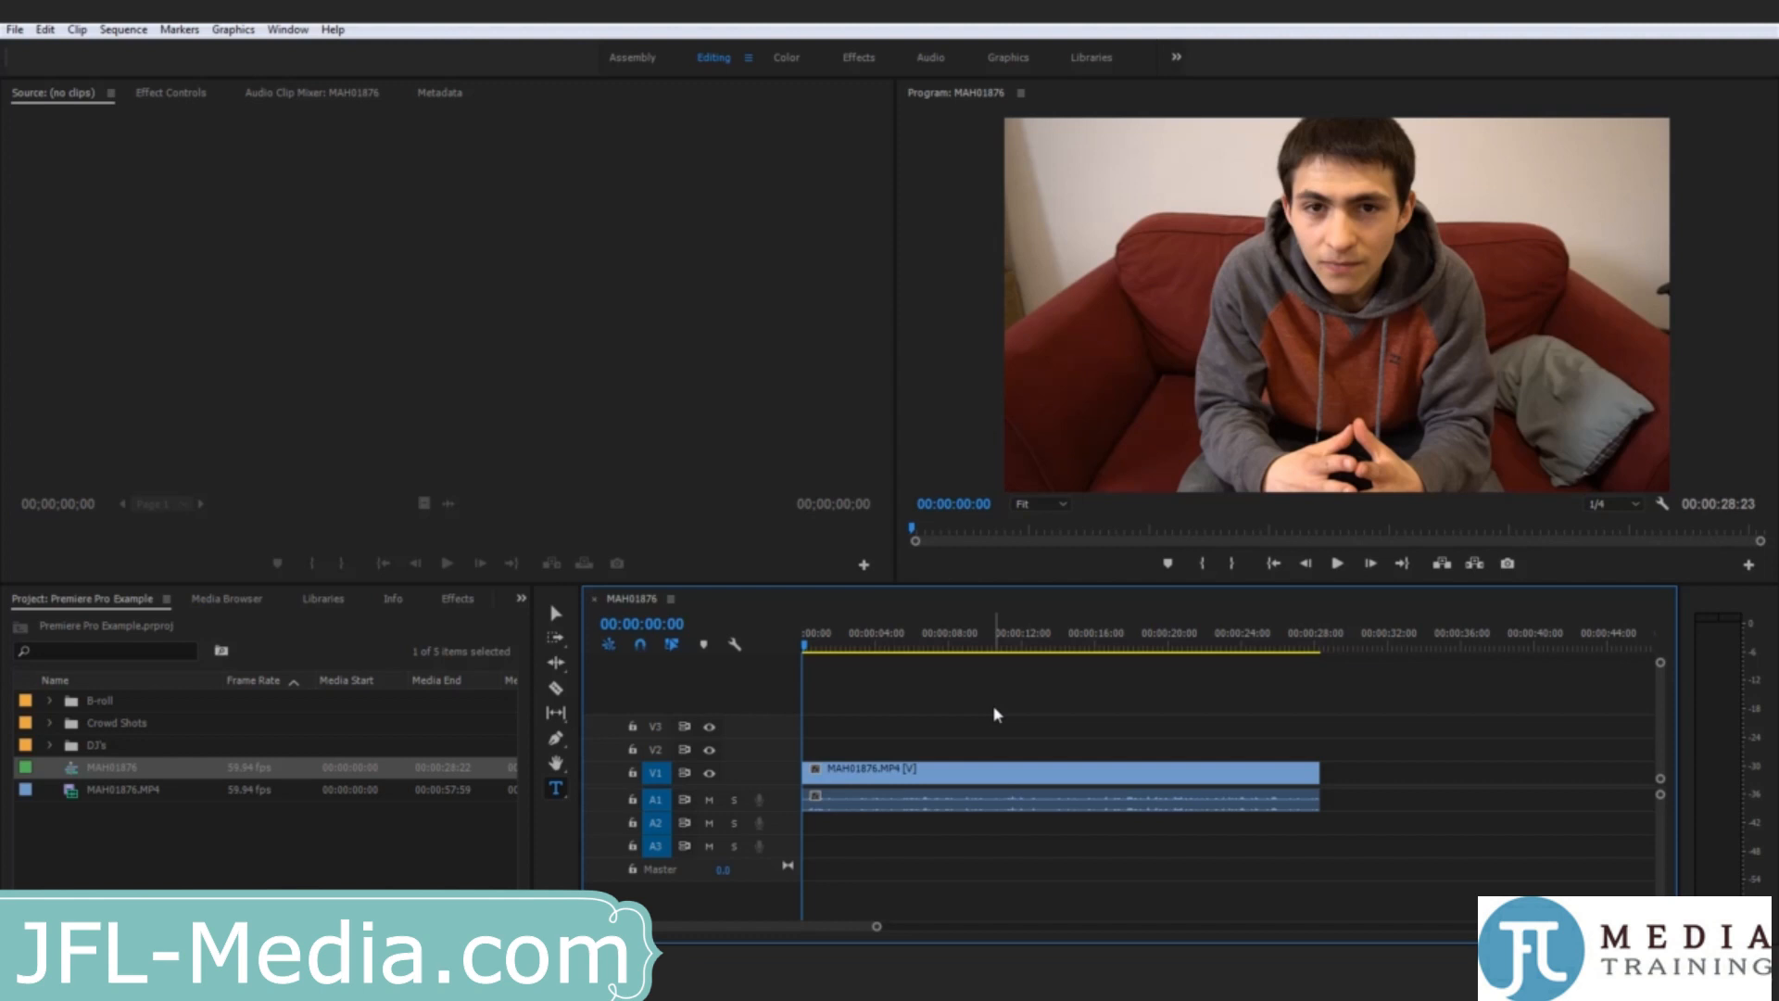
pyautogui.press('space')
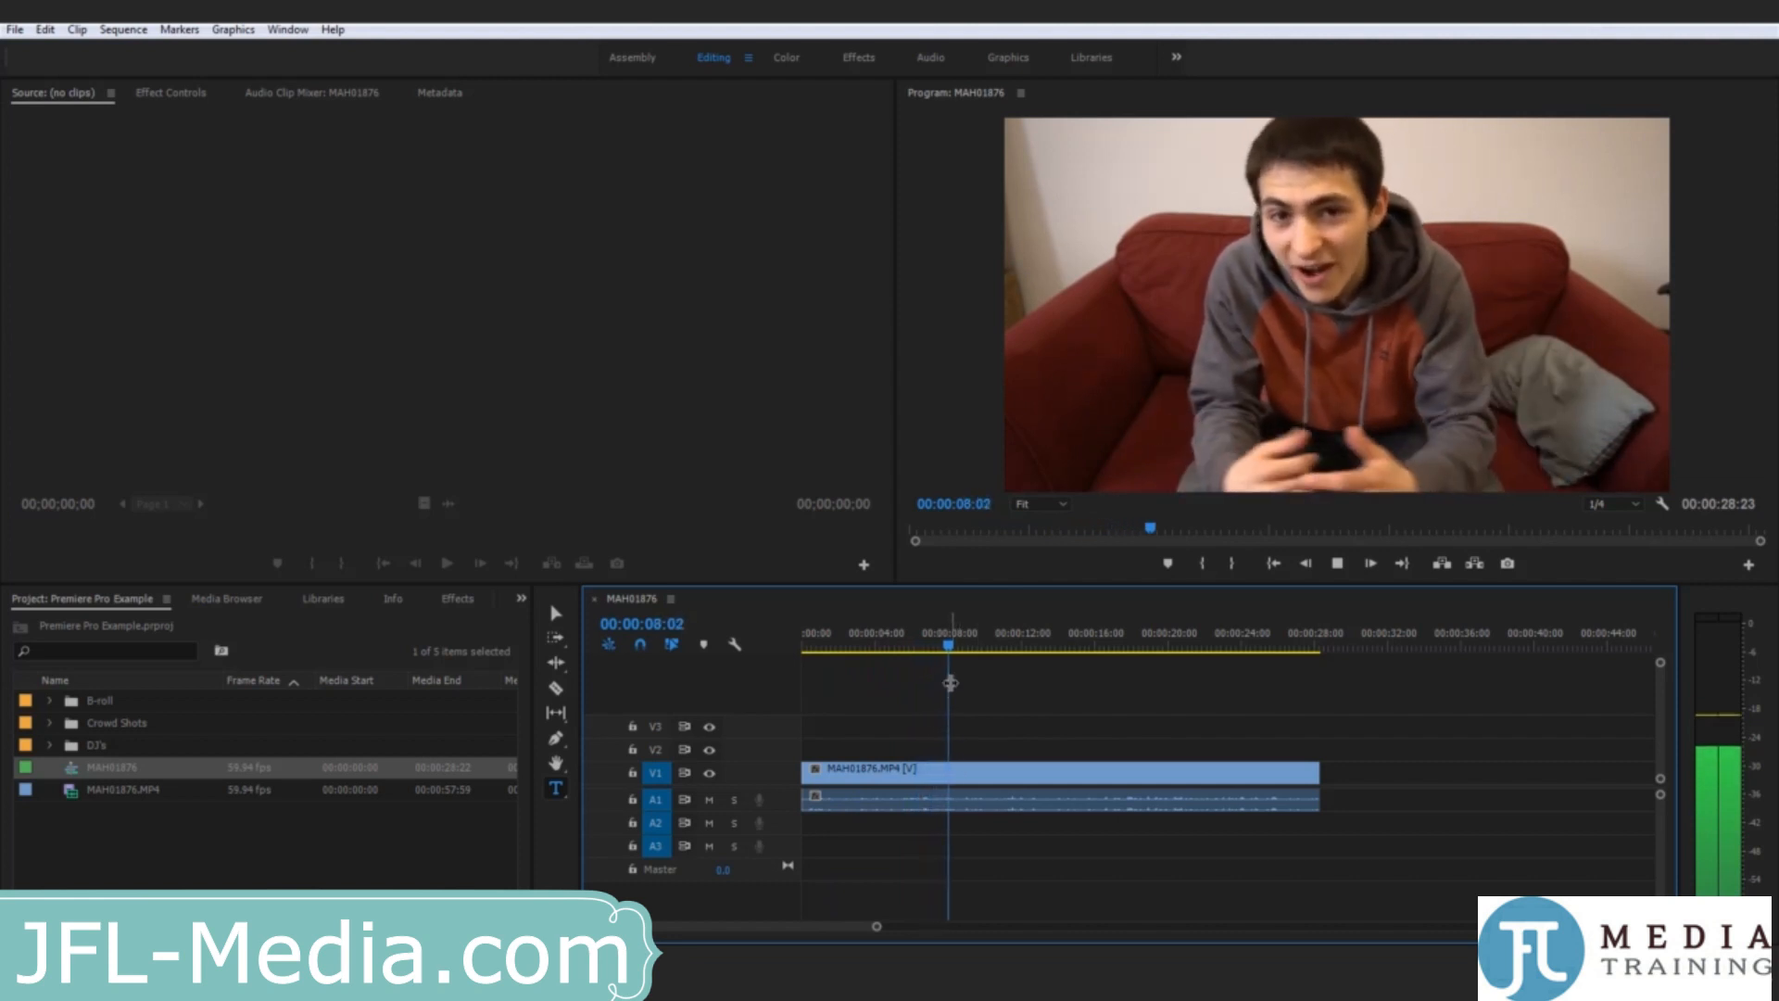
pyautogui.press('space')
pyautogui.moveTo(962, 640); pyautogui.dragTo(816, 742)
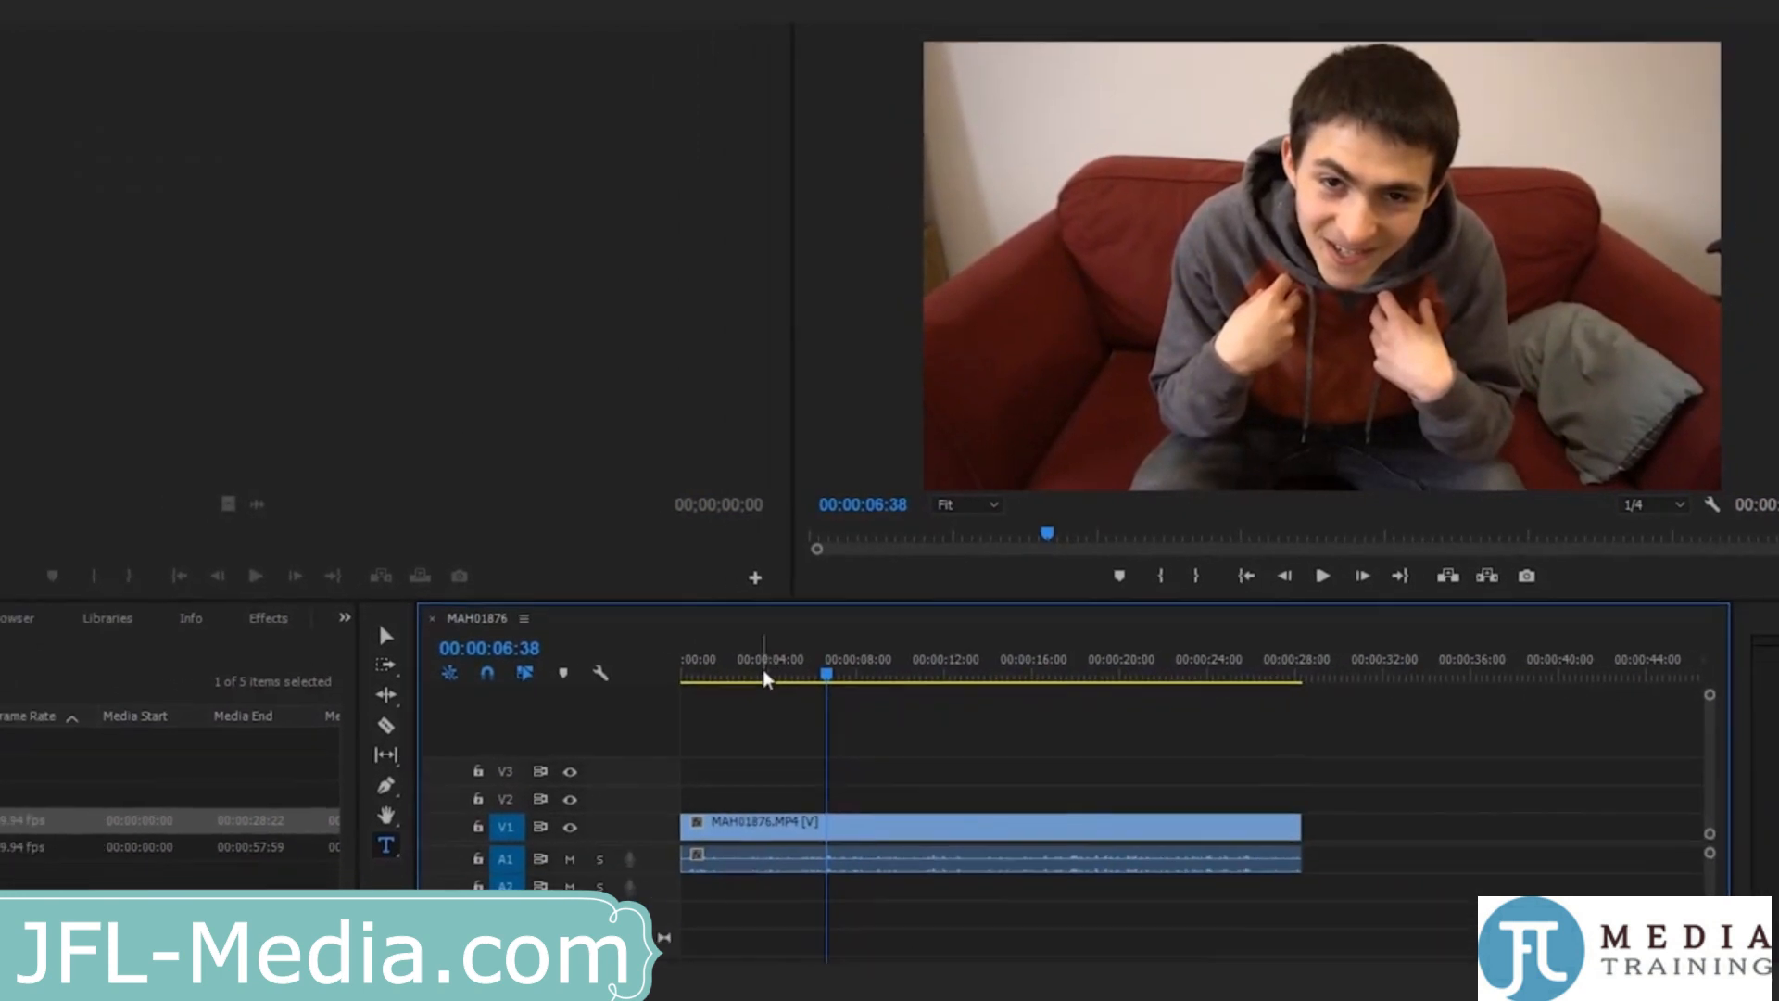
pyautogui.click(763, 677)
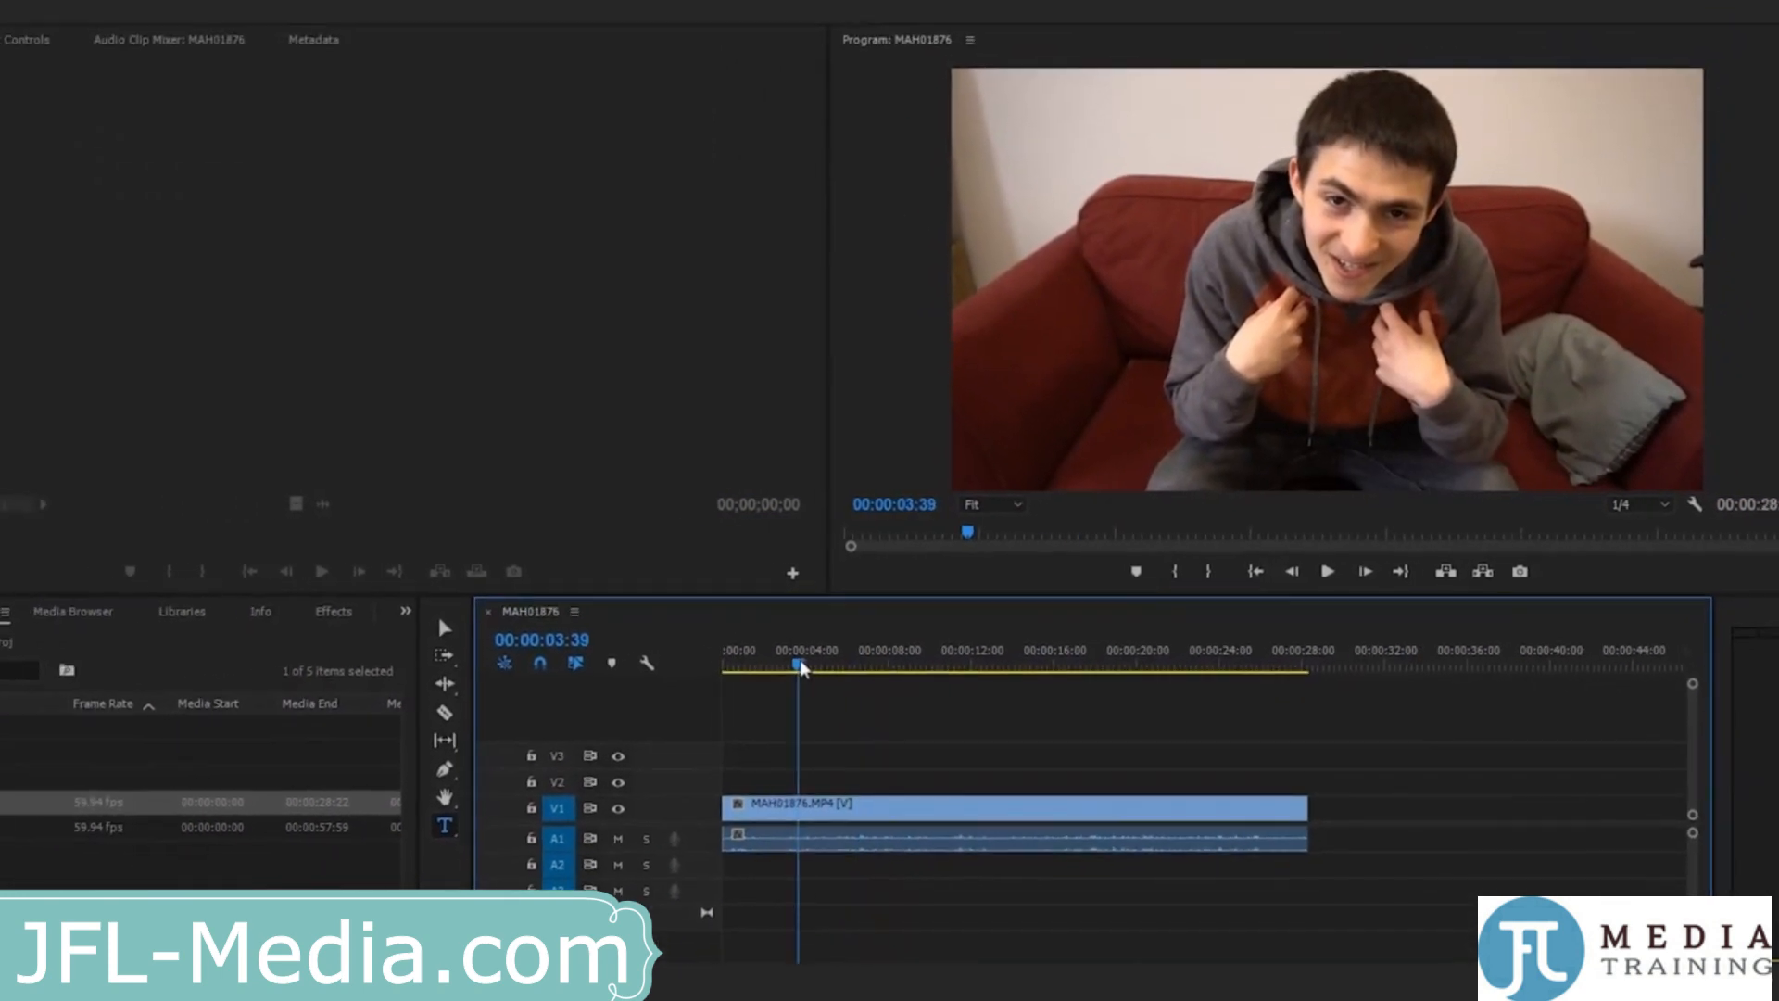
pyautogui.press('space')
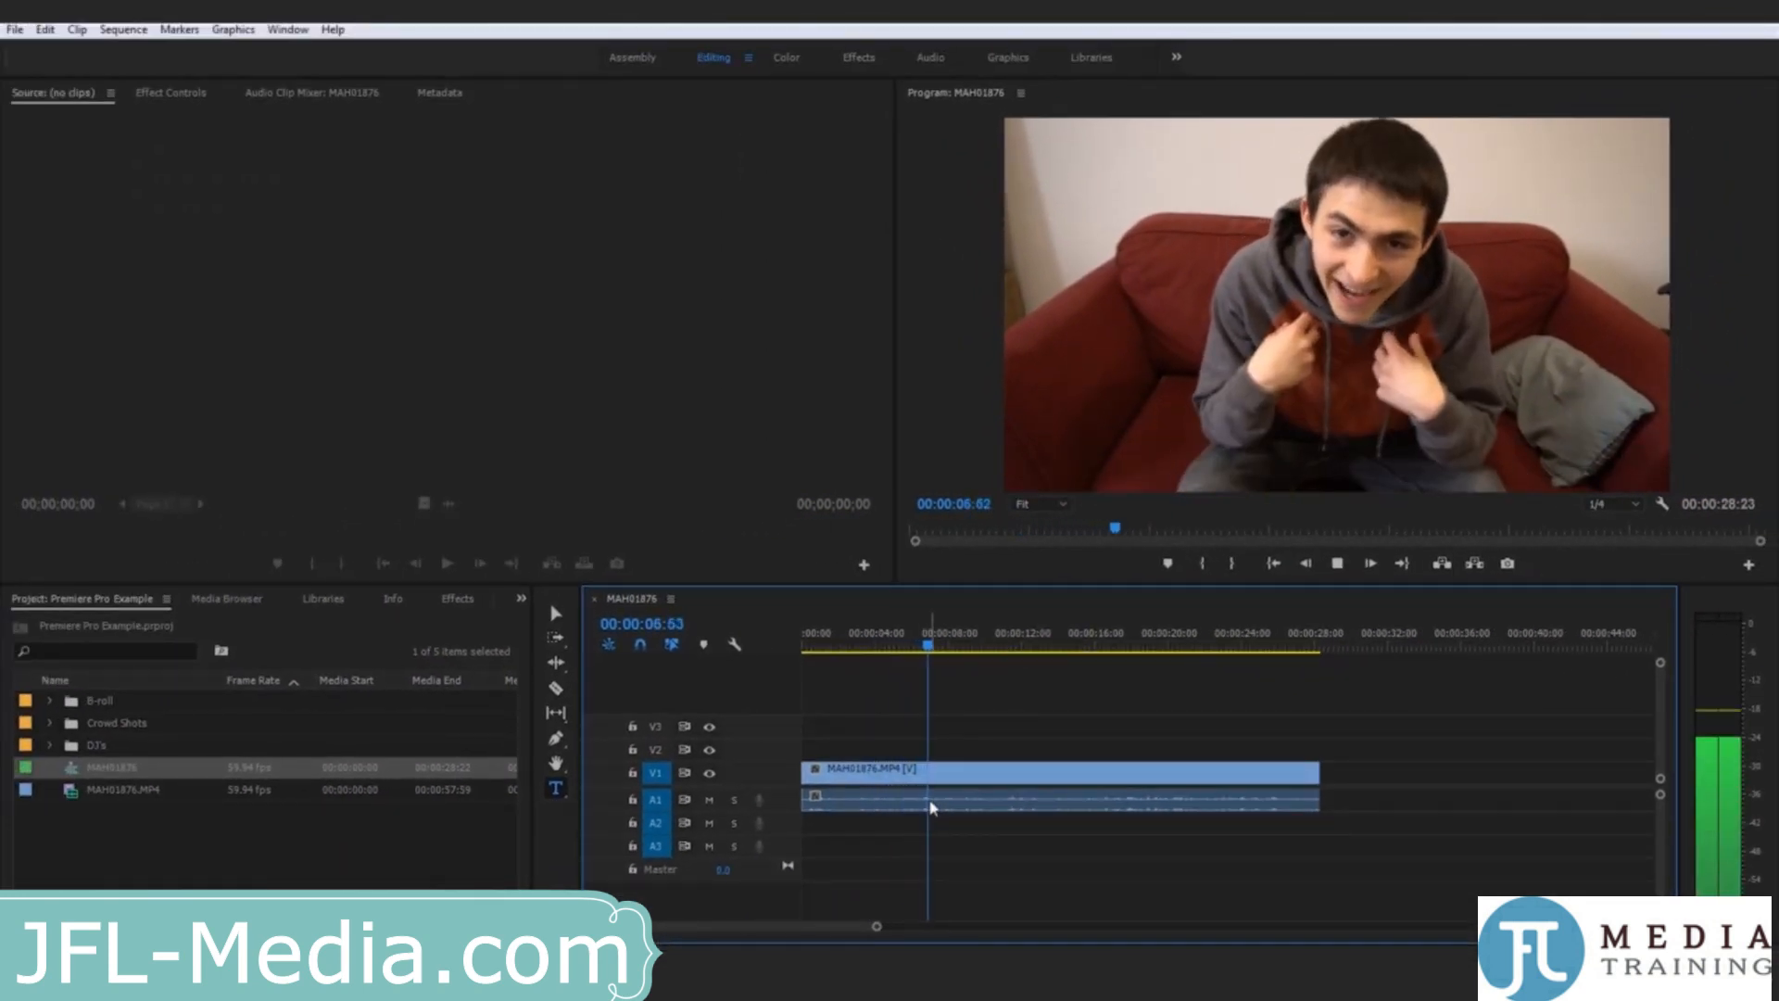
pyautogui.press('space')
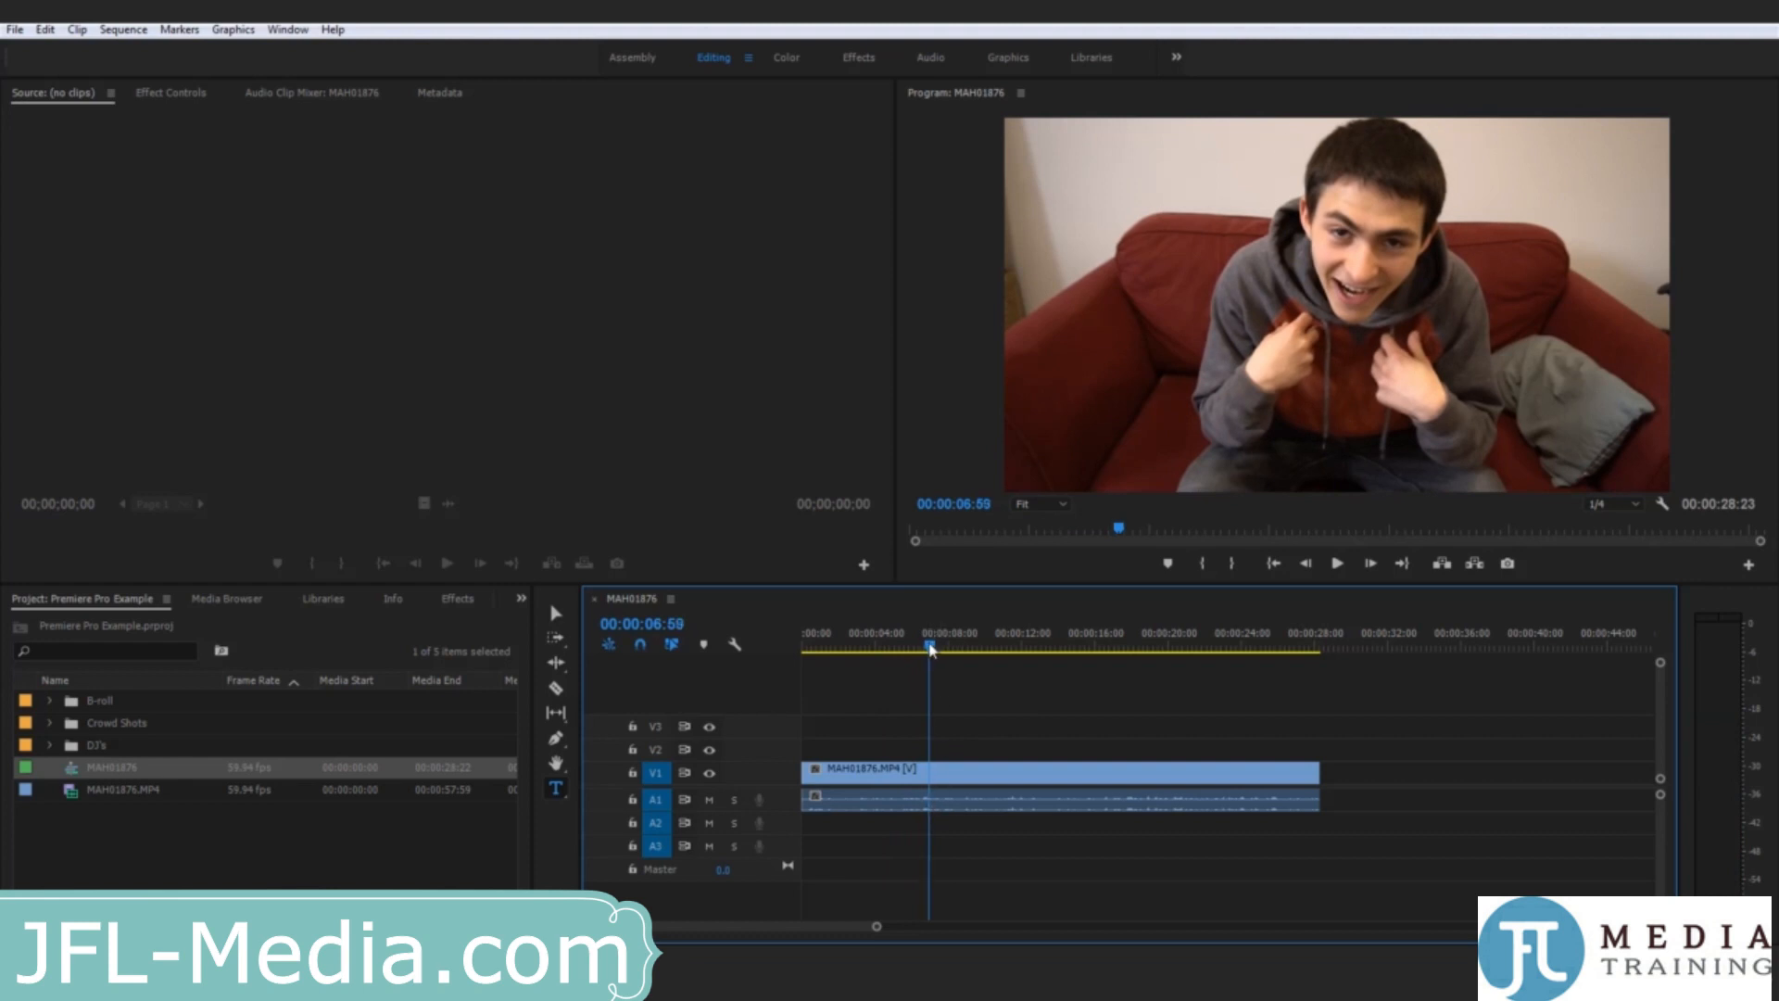
pyautogui.moveTo(929, 646); pyautogui.dragTo(927, 648)
# Step: Switch to the file browser and open the footage folder inside Record Drive on RECORD DRIVE (F:) in a maximized window
pyautogui.hotkey('alt', 'Tab')
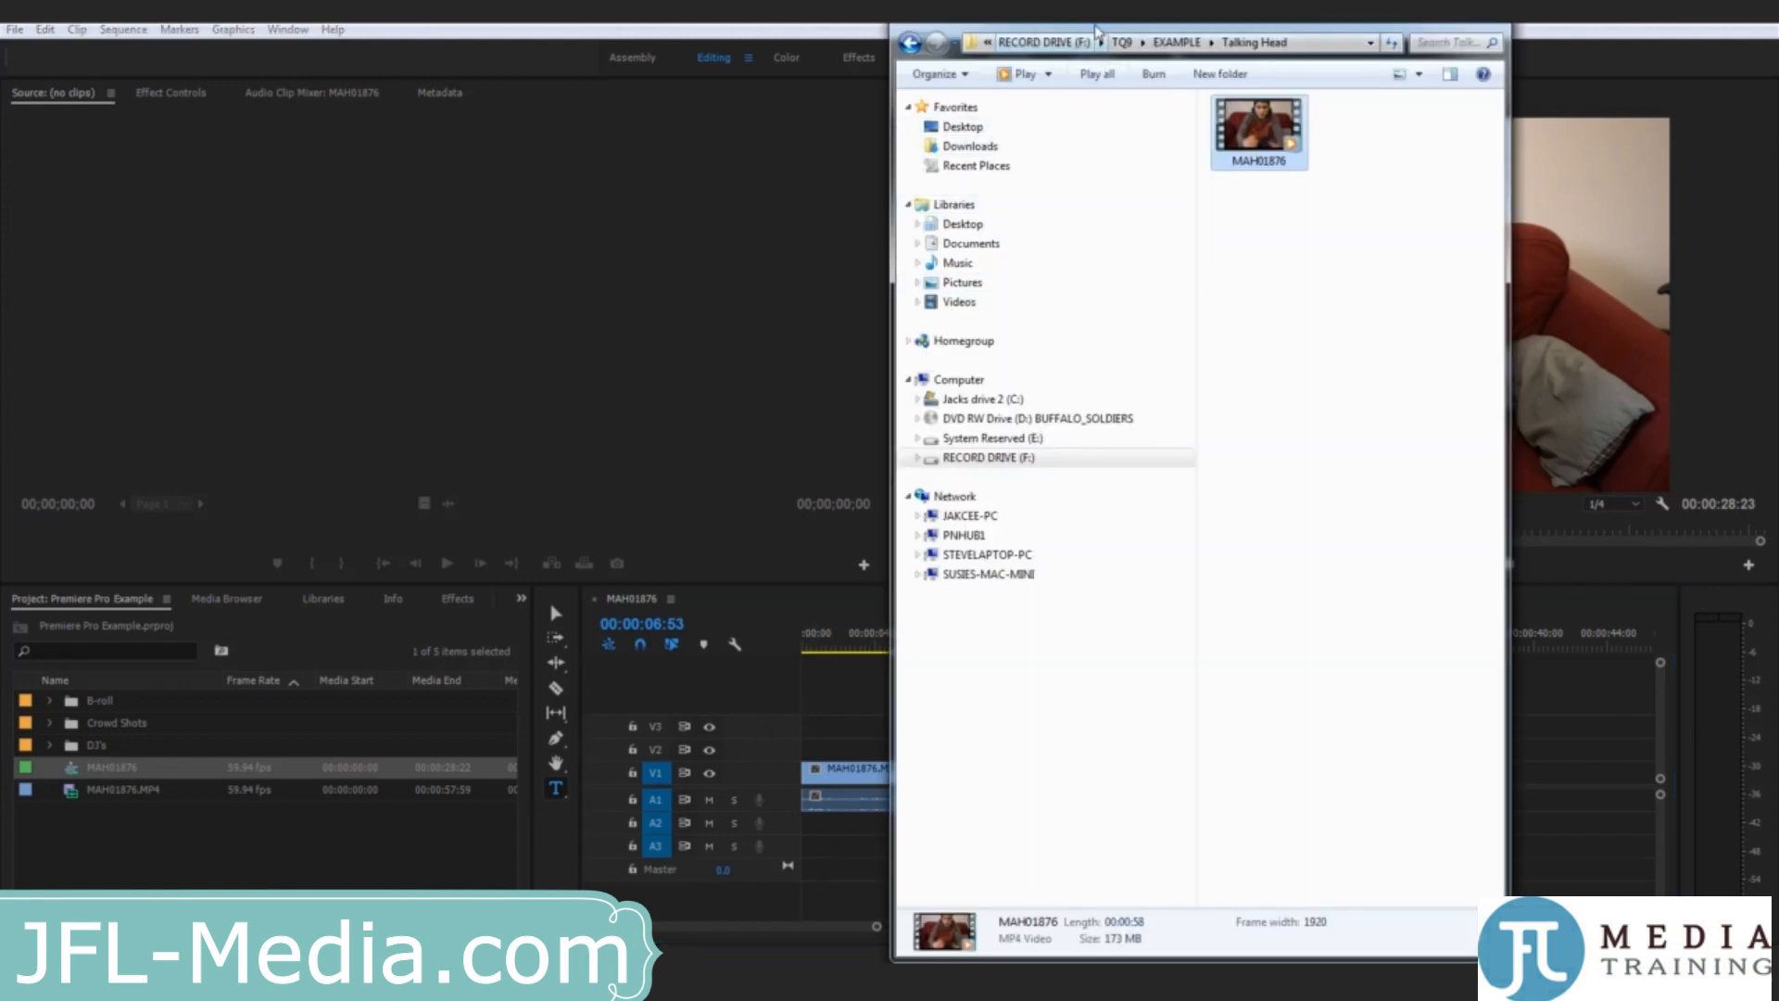
pyautogui.click(1117, 42)
pyautogui.click(1084, 44)
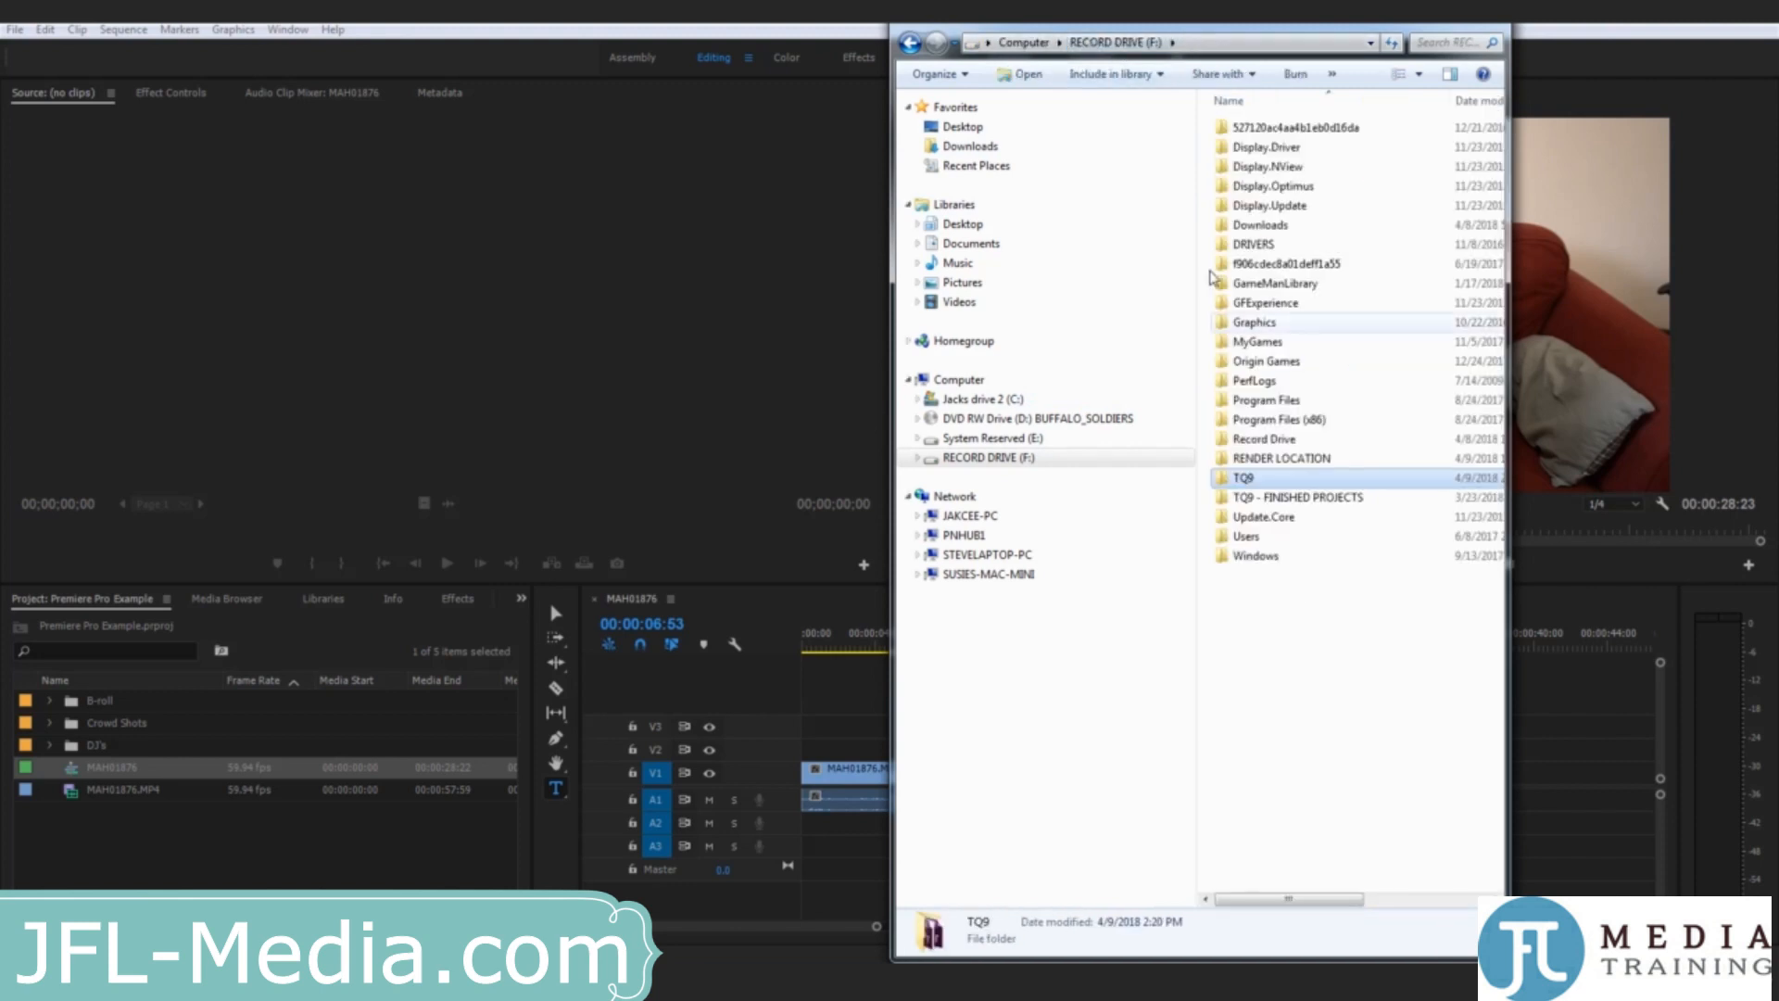
pyautogui.doubleClick(1250, 437)
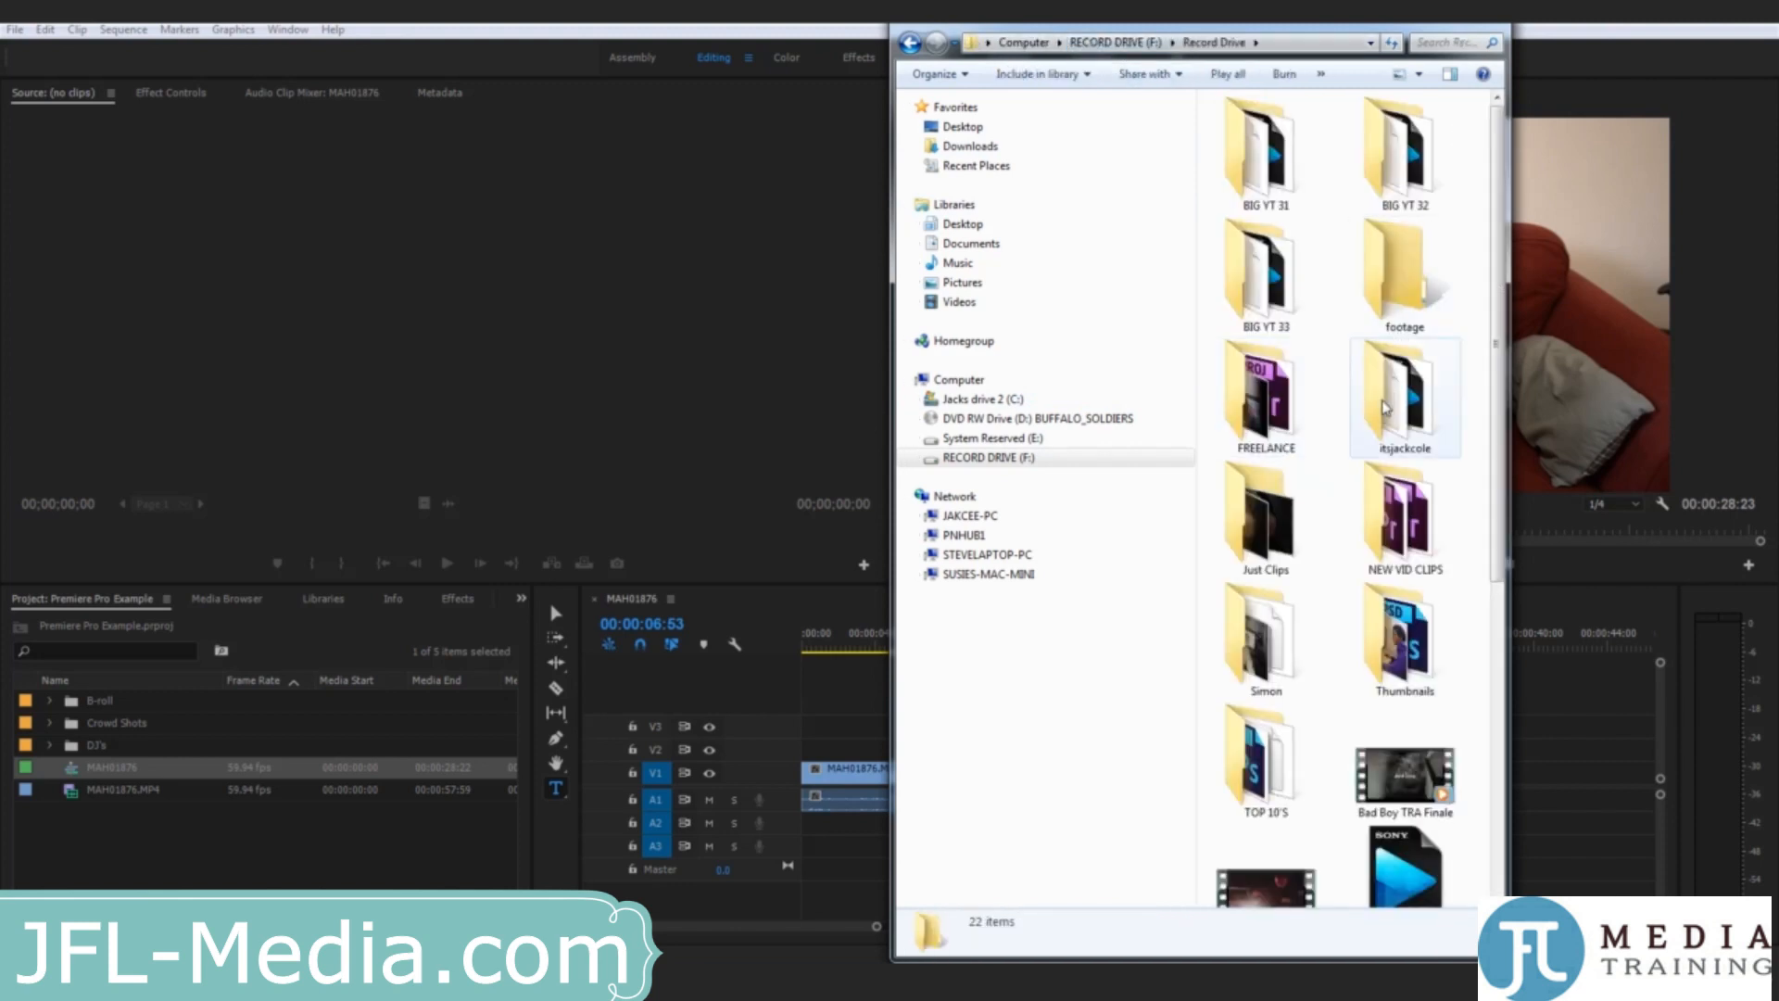
pyautogui.doubleClick(1404, 273)
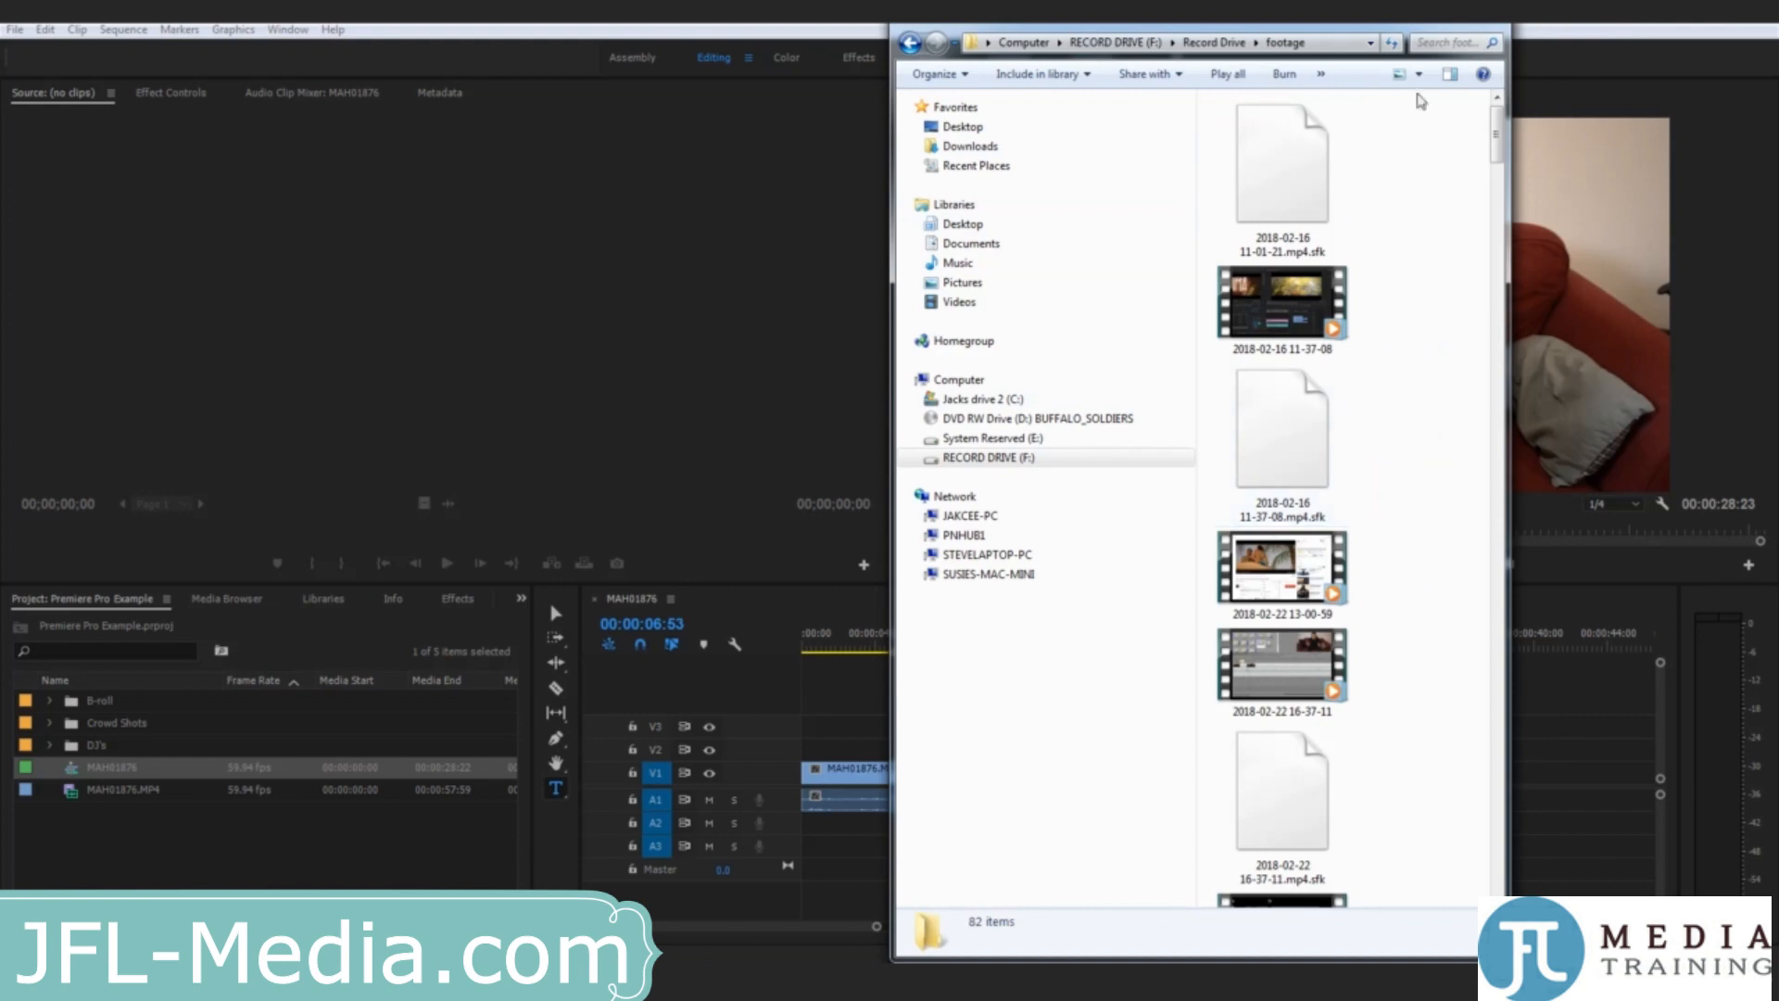
pyautogui.click(1453, 13)
pyautogui.click(866, 457)
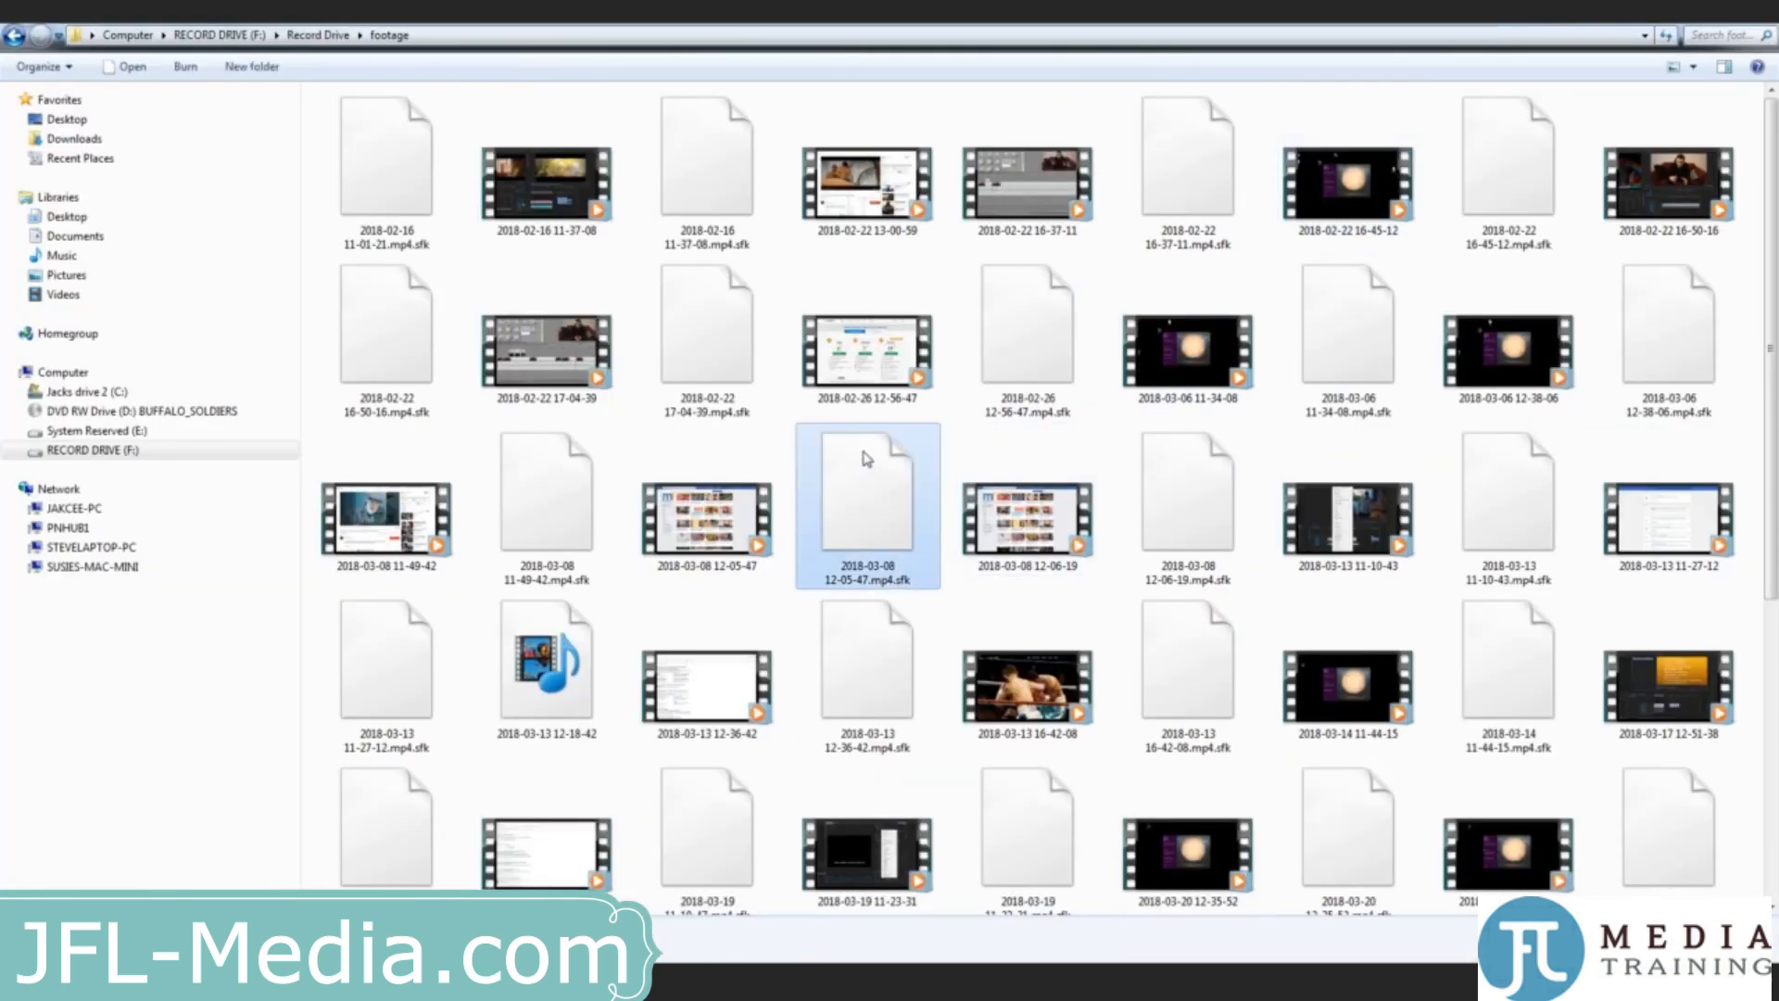
pyautogui.scroll(-1, 865, 457)
pyautogui.scroll(-2, 862, 452)
pyautogui.moveTo(1051, 639); pyautogui.dragTo(903, 681)
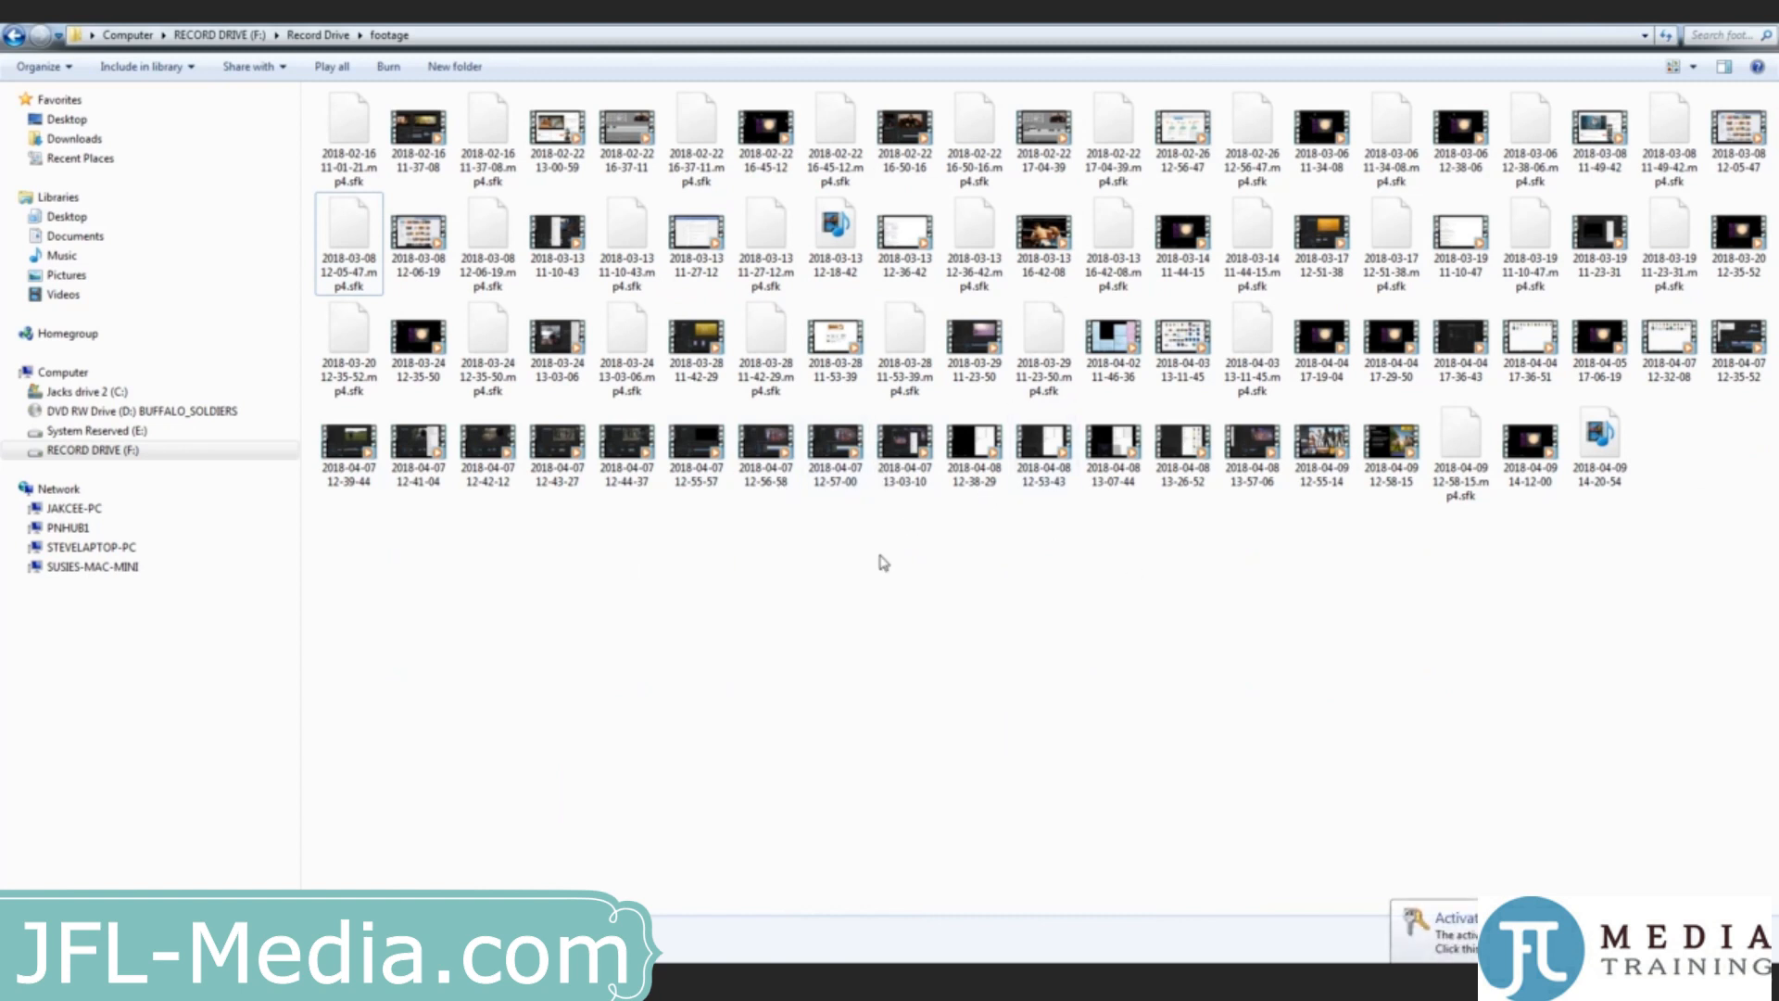
pyautogui.click(834, 491)
pyautogui.moveTo(836, 451); pyautogui.dragTo(815, 607)
pyautogui.click(815, 595)
pyautogui.click(835, 477)
pyautogui.moveTo(835, 466); pyautogui.dragTo(413, 841)
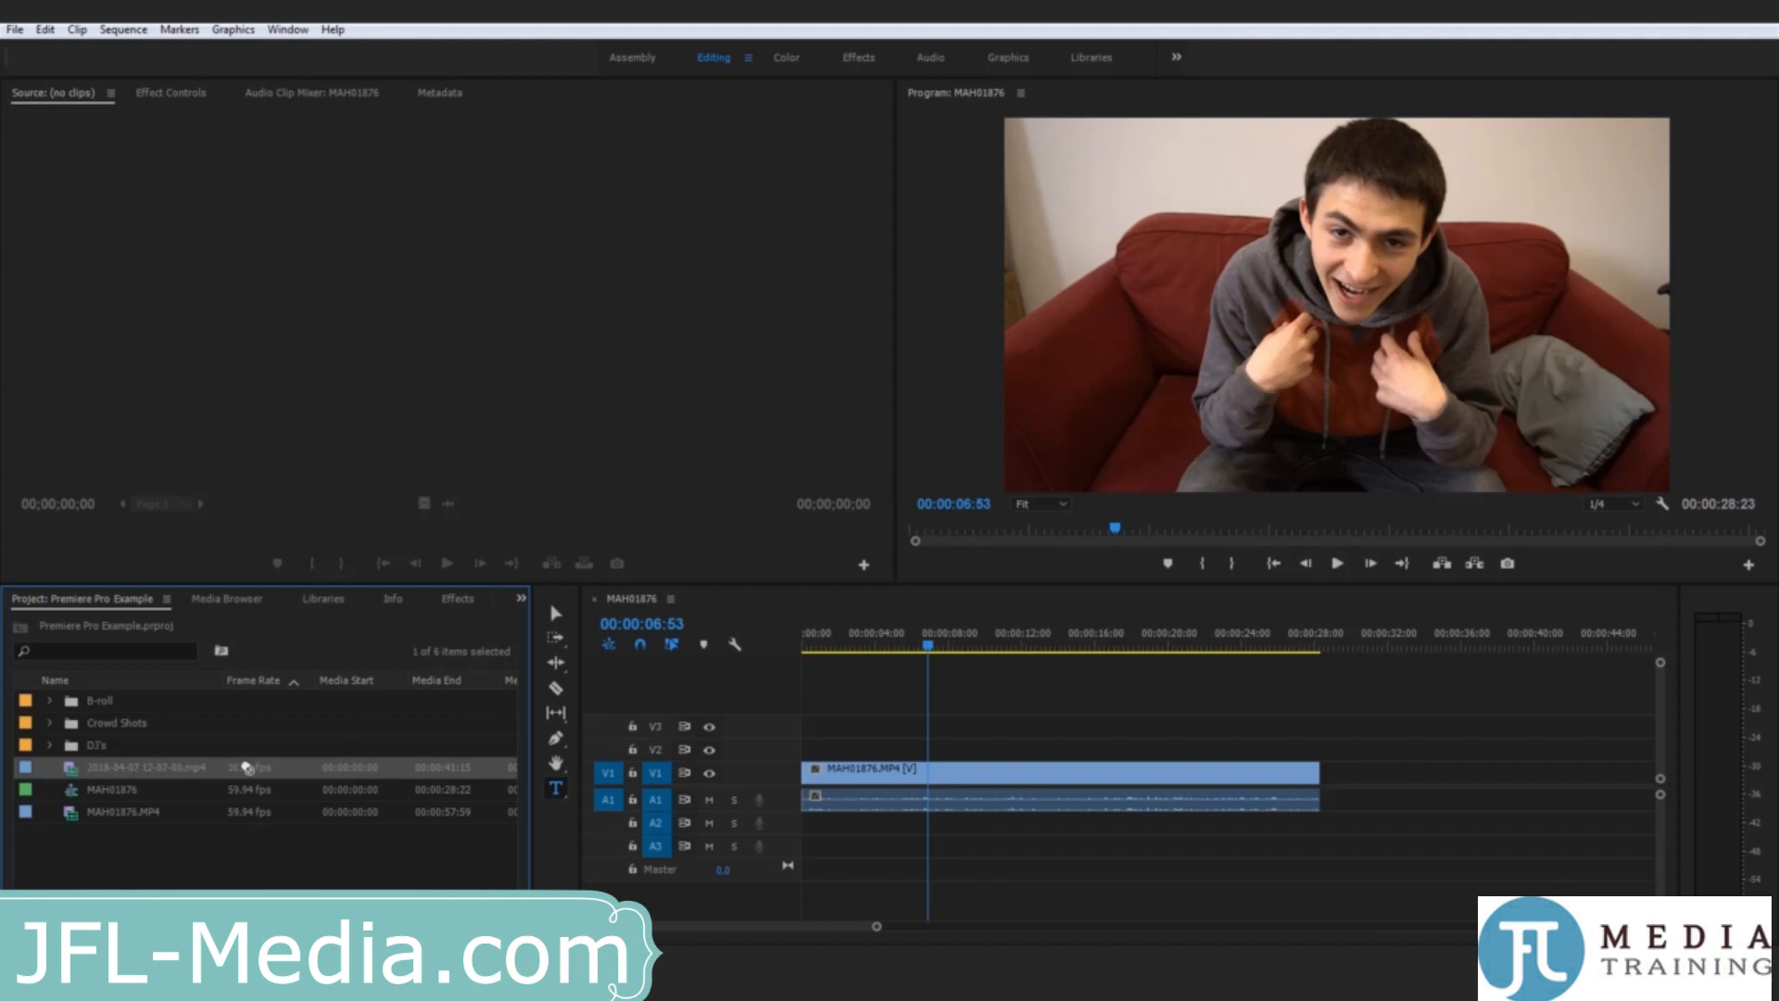
pyautogui.moveTo(245, 767); pyautogui.dragTo(669, 661)
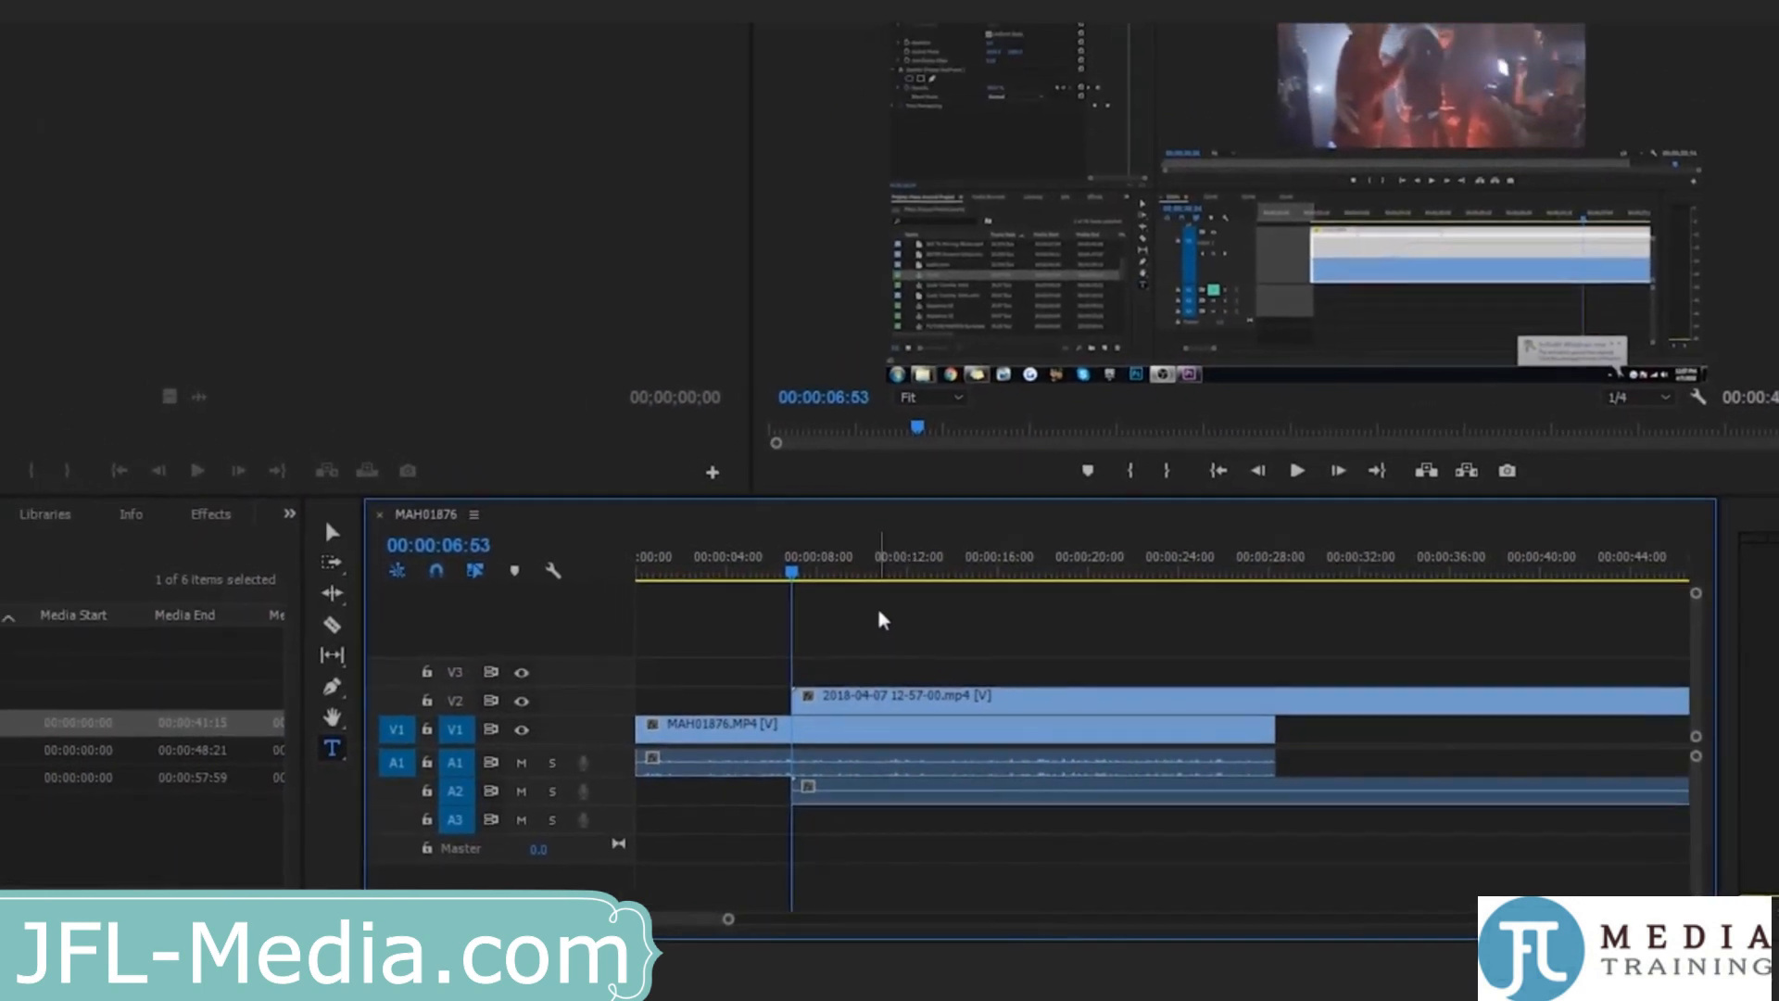
pyautogui.click(875, 721)
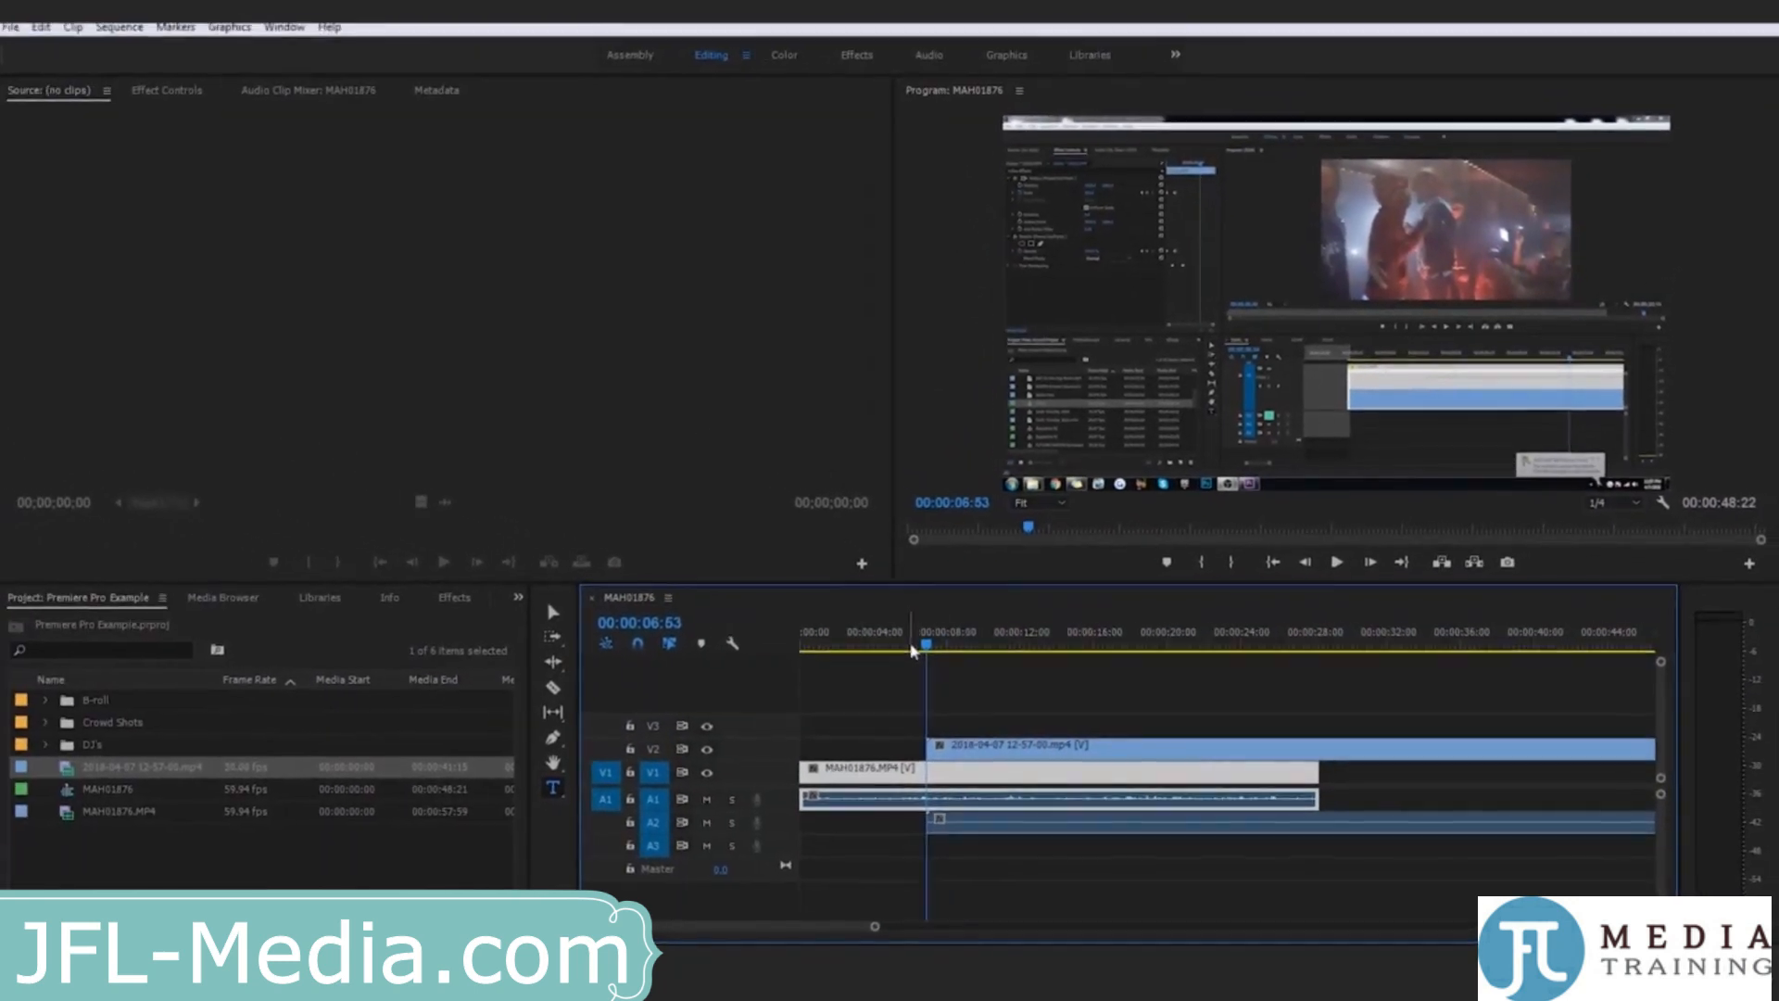
pyautogui.moveTo(926, 649); pyautogui.dragTo(935, 654)
pyautogui.click(940, 676)
pyautogui.click(965, 752)
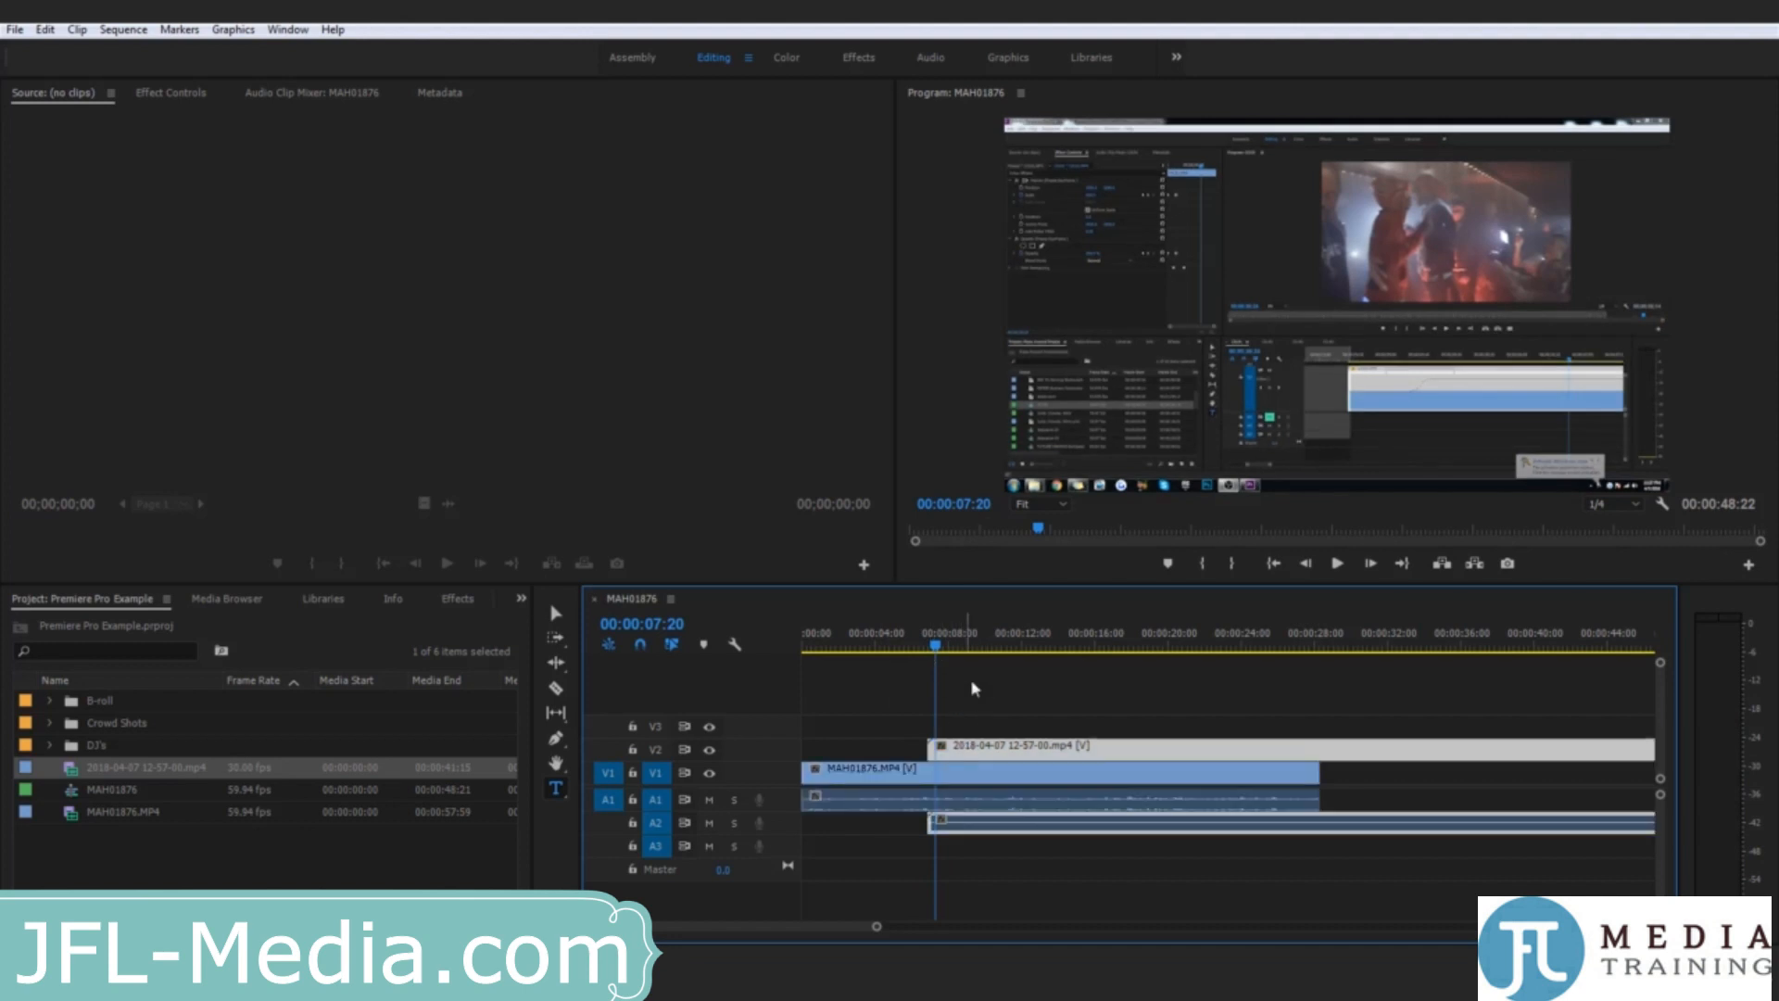
pyautogui.moveTo(973, 646); pyautogui.dragTo(1007, 657)
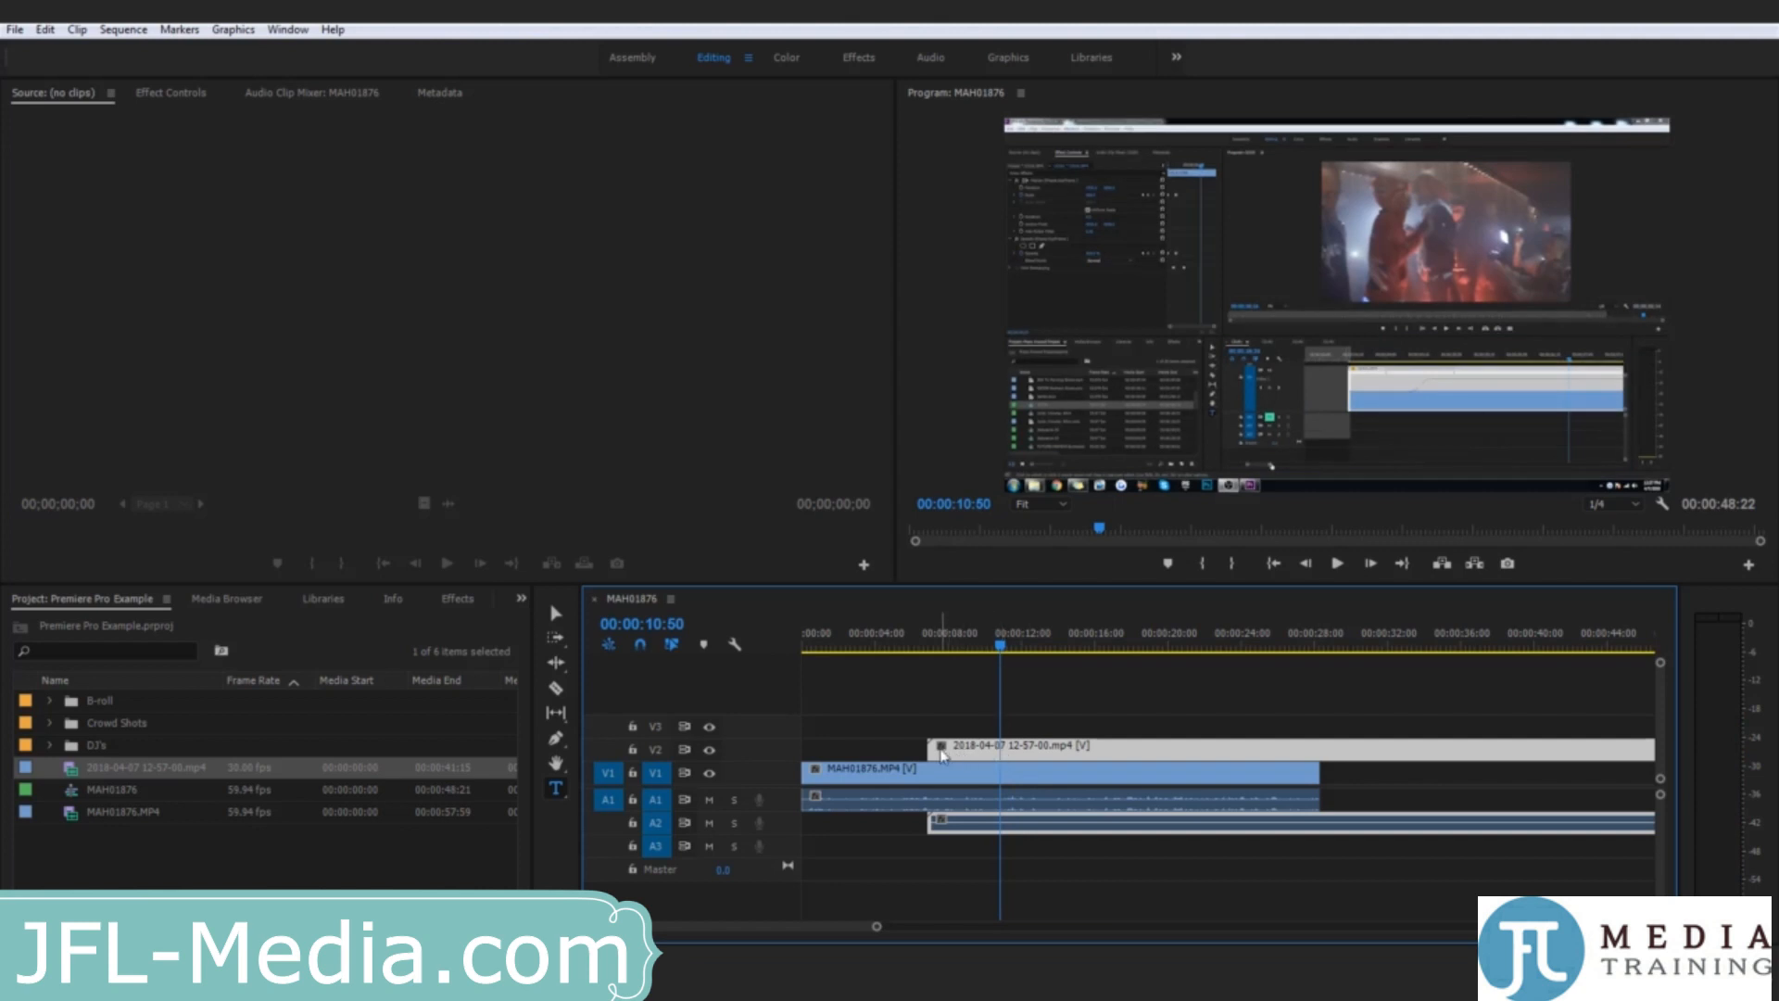
pyautogui.moveTo(932, 748); pyautogui.dragTo(1003, 752)
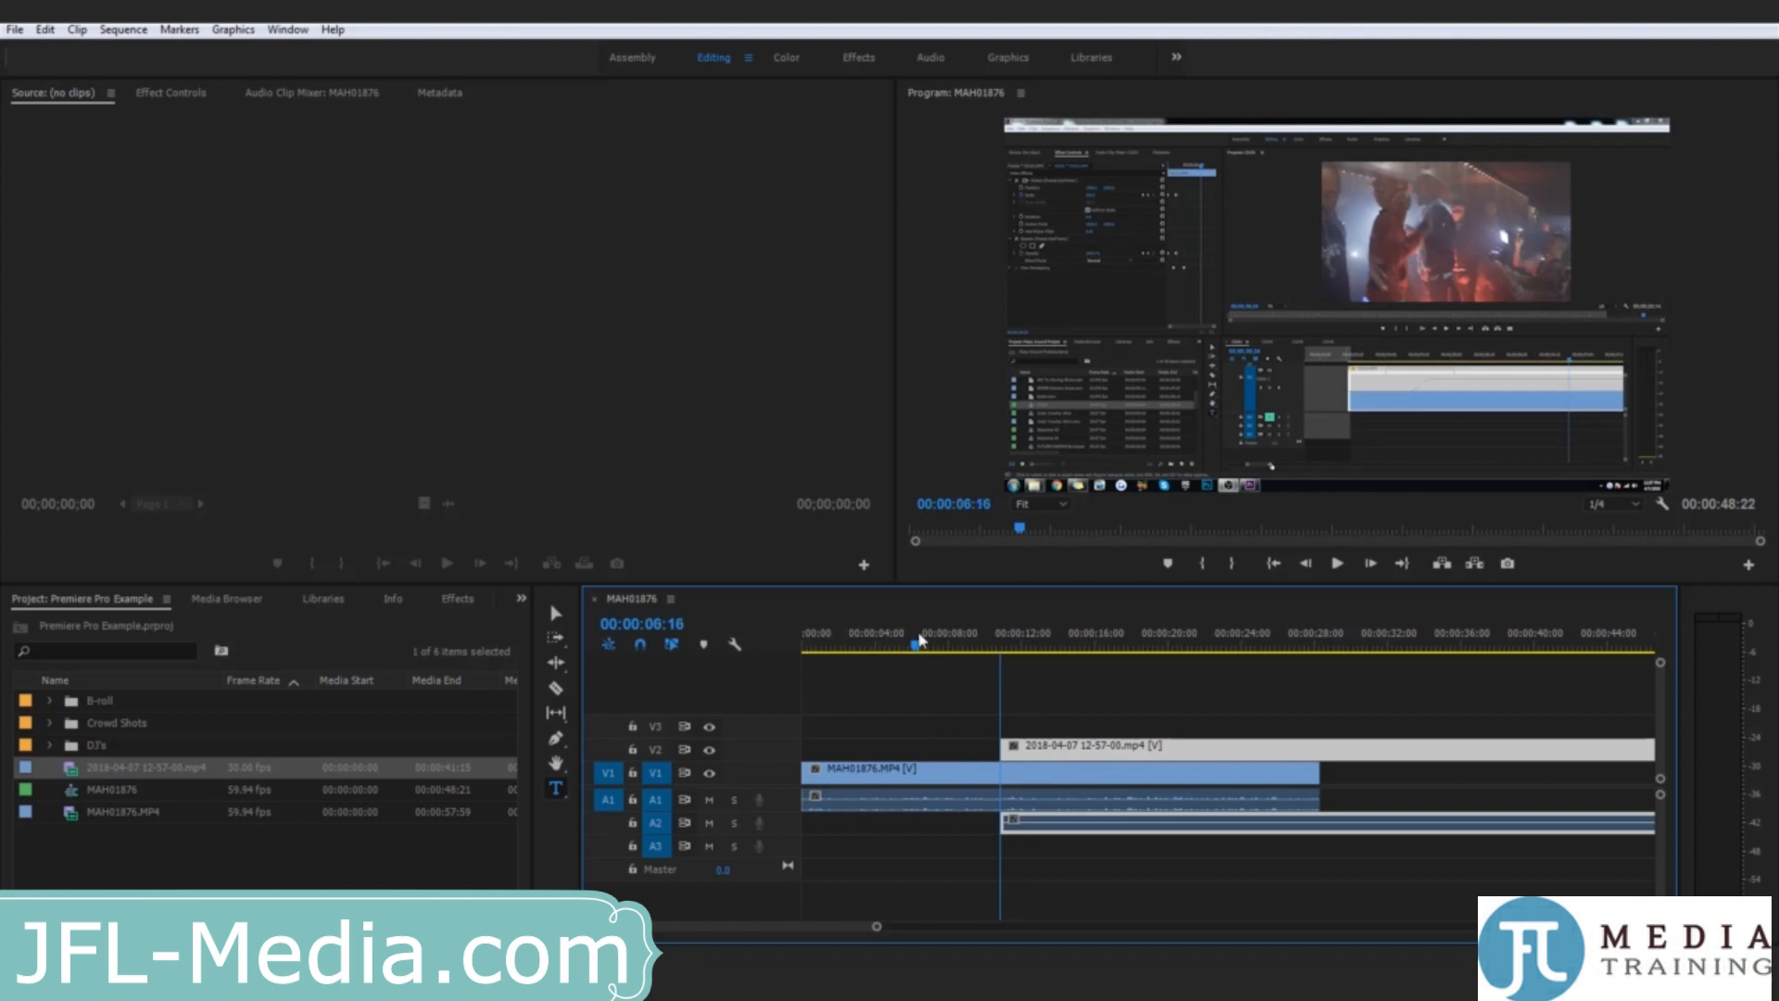
# Step: Play the talking-head clip from 00:00:05:28 to 00:00:07:09 and move the V2 overlay clip to start there
pyautogui.moveTo(920, 639)
pyautogui.mouseDown()
pyautogui.moveTo(886, 644)
pyautogui.moveTo(902, 649)
pyautogui.mouseUp()
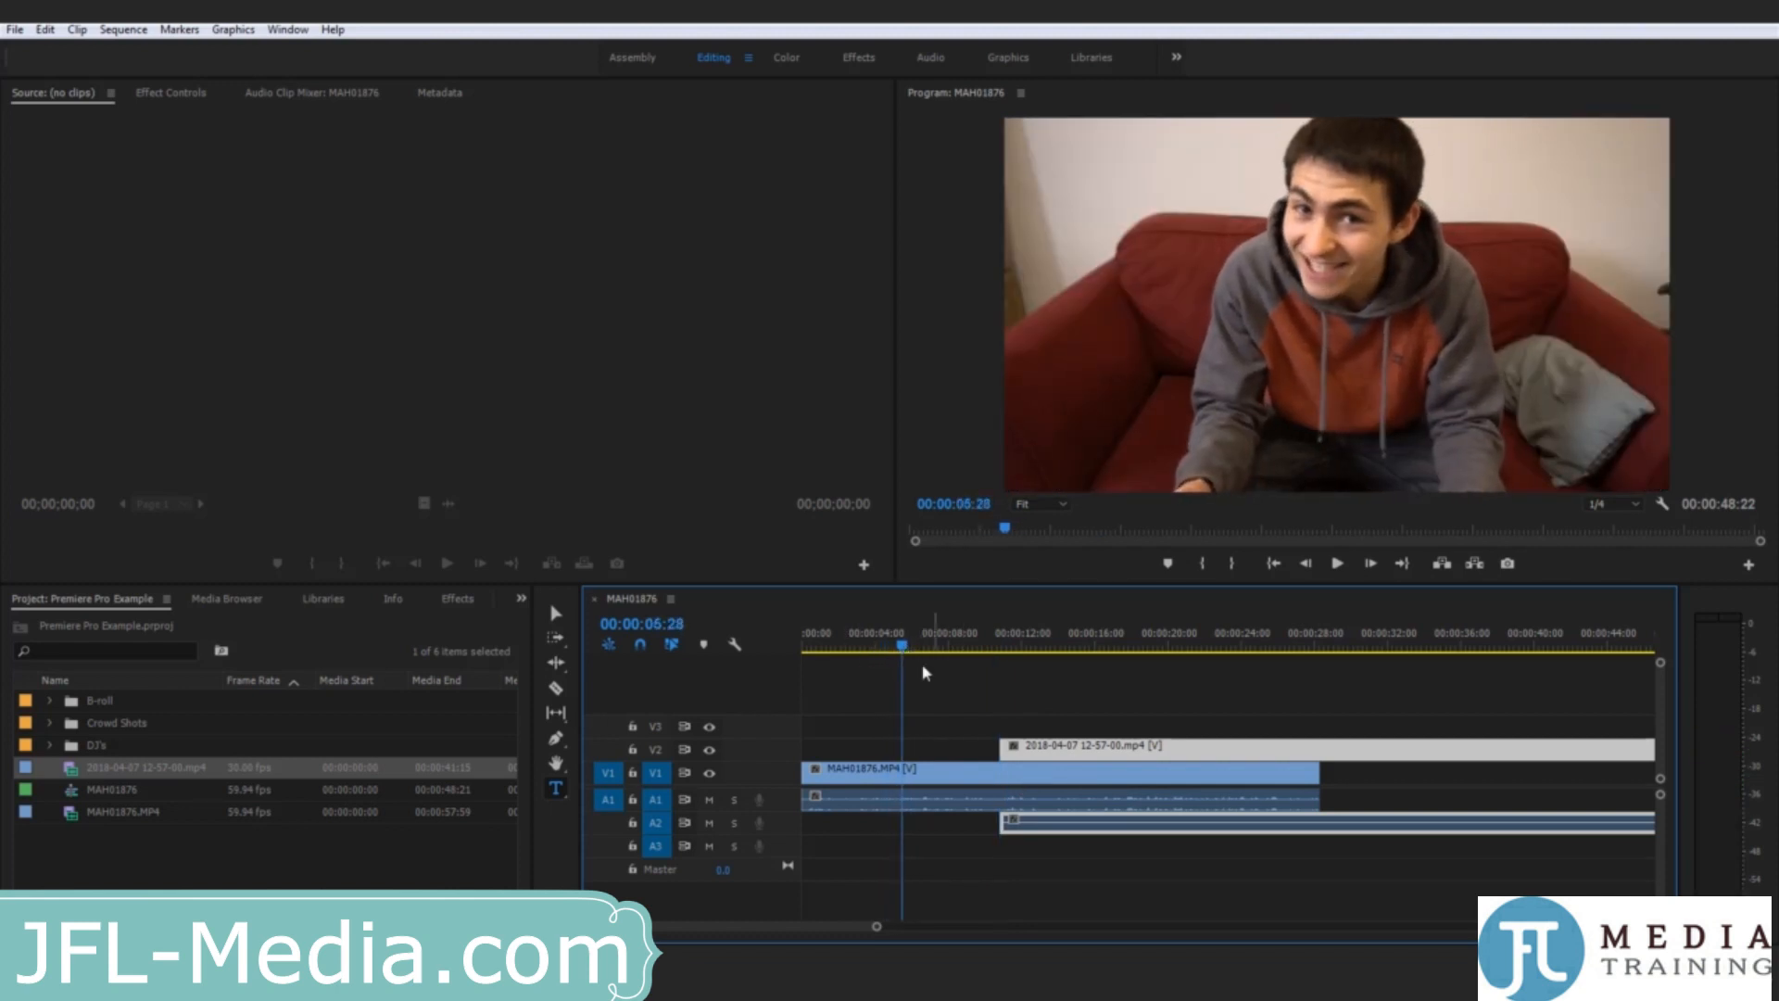
pyautogui.press('space')
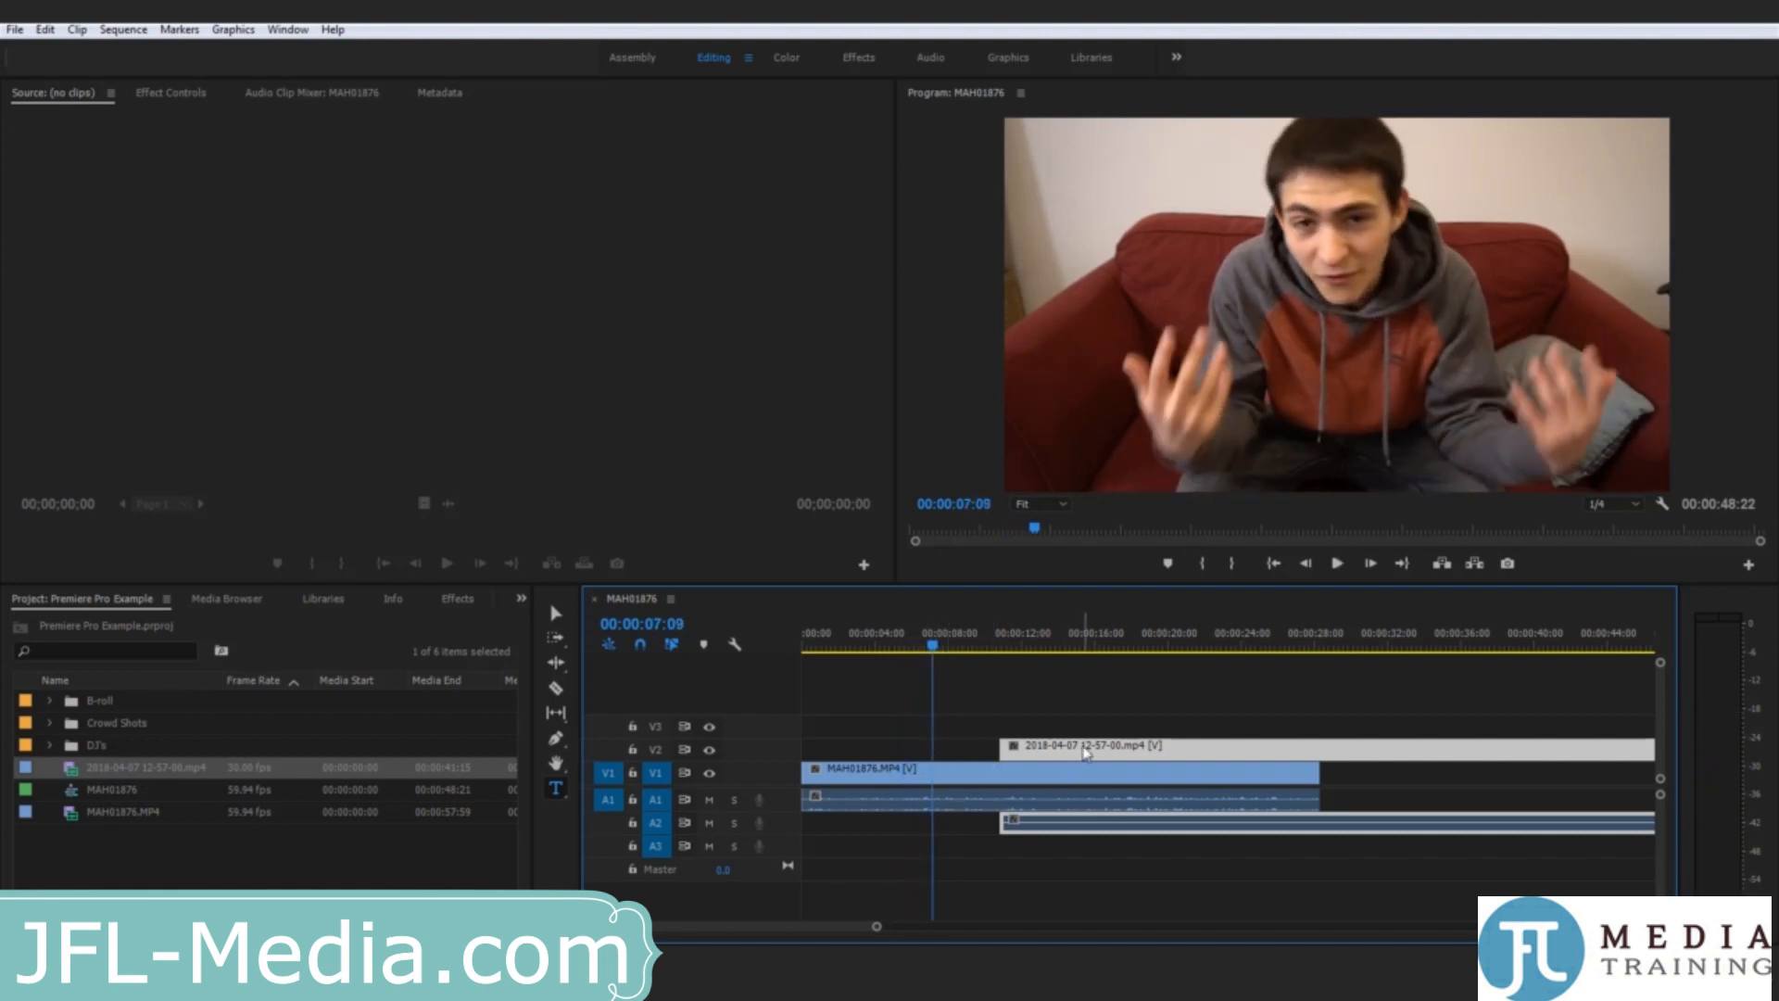
pyautogui.moveTo(1086, 753); pyautogui.dragTo(1019, 755)
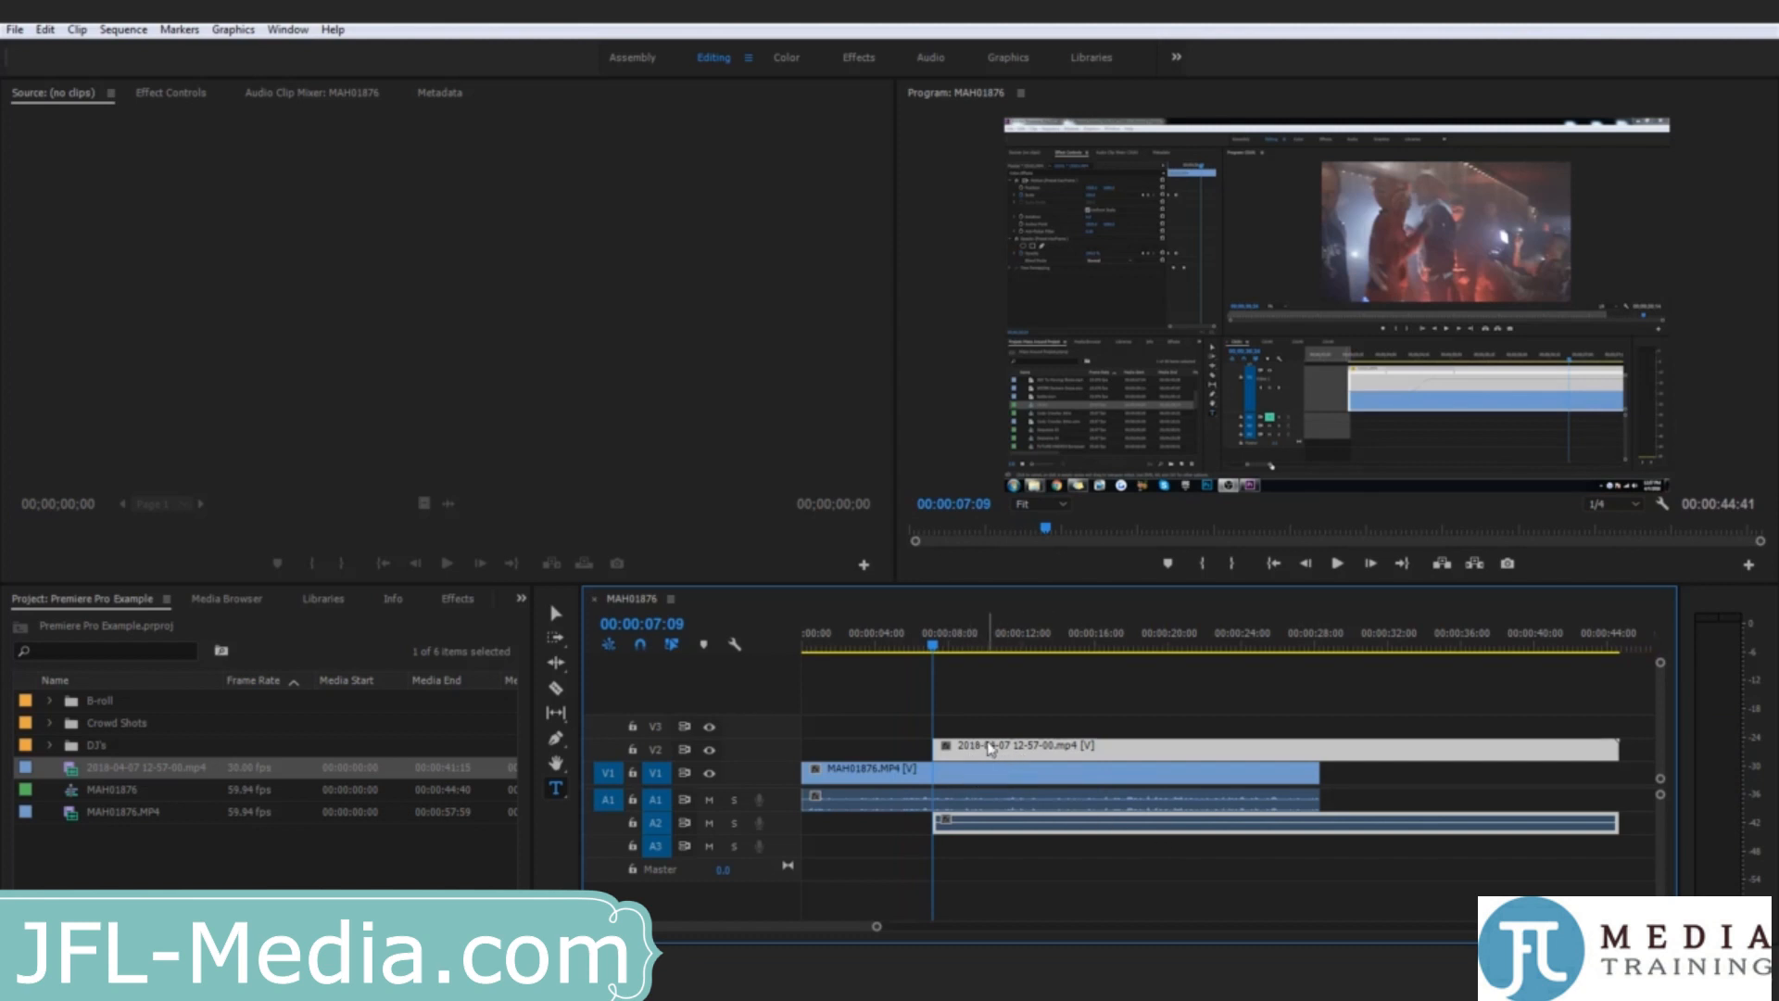
# Step: Play the sequence from 00:00:03:17 into the overlay clip to check its timing against the speech
pyautogui.click(916, 647)
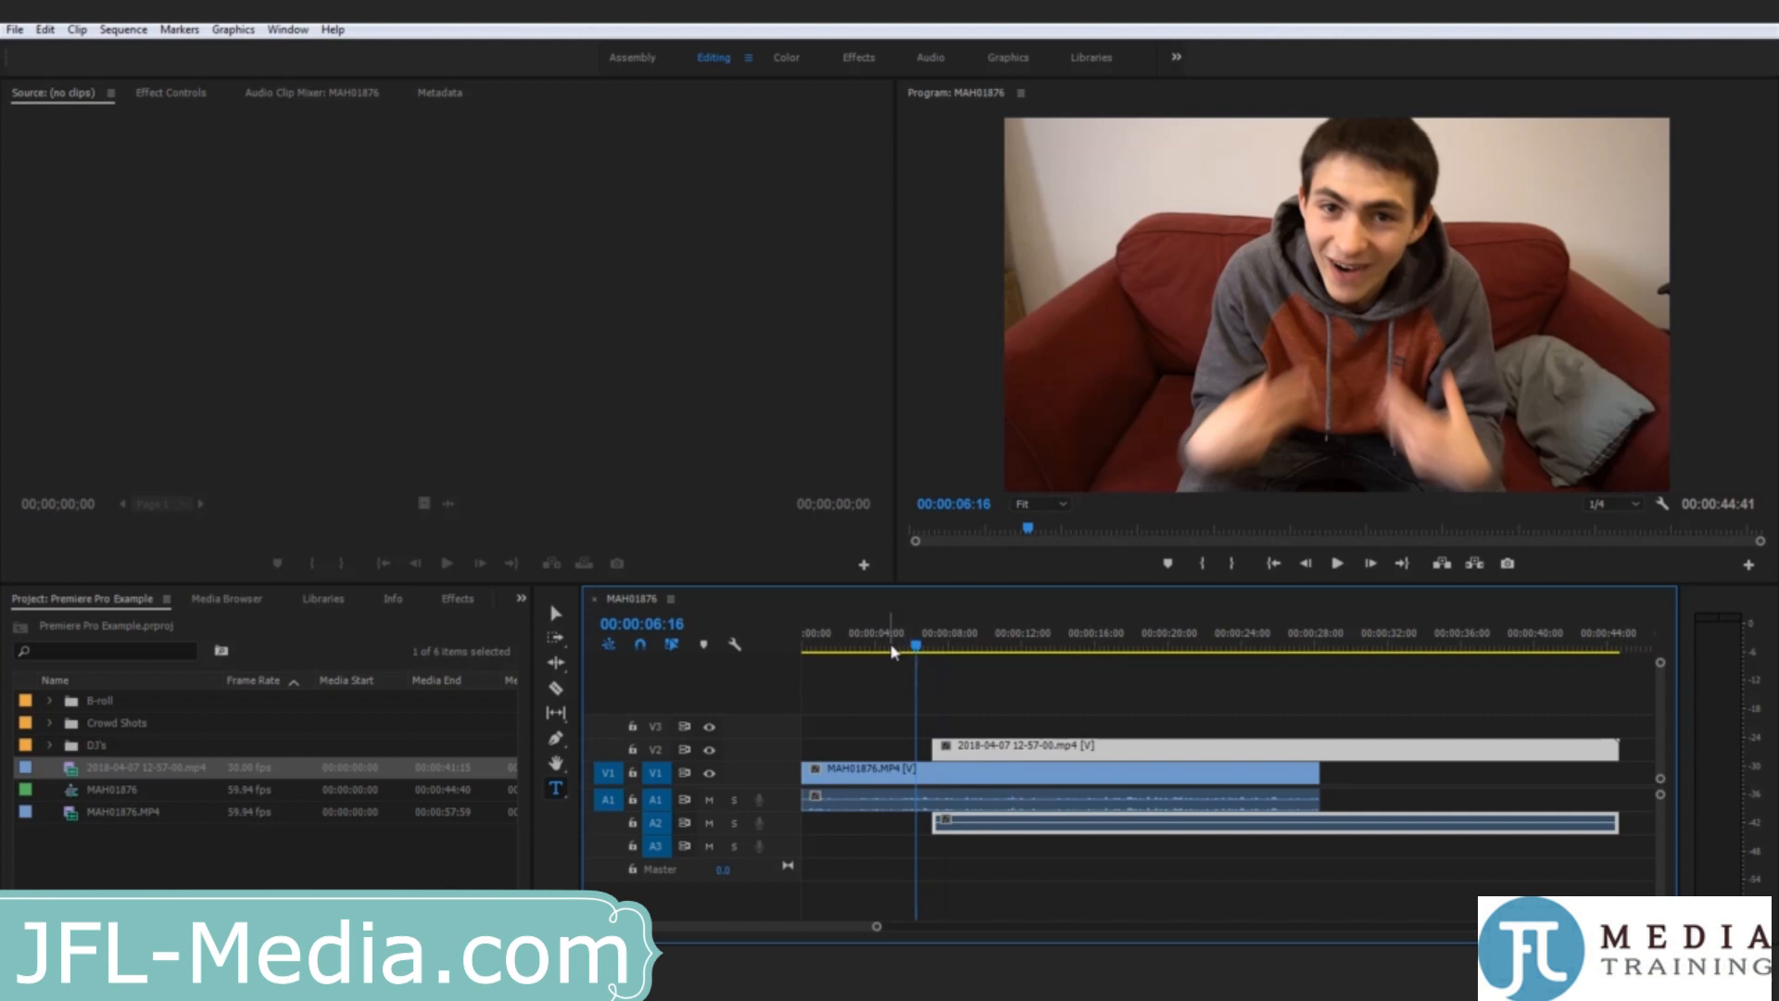
pyautogui.moveTo(892, 652); pyautogui.dragTo(866, 658)
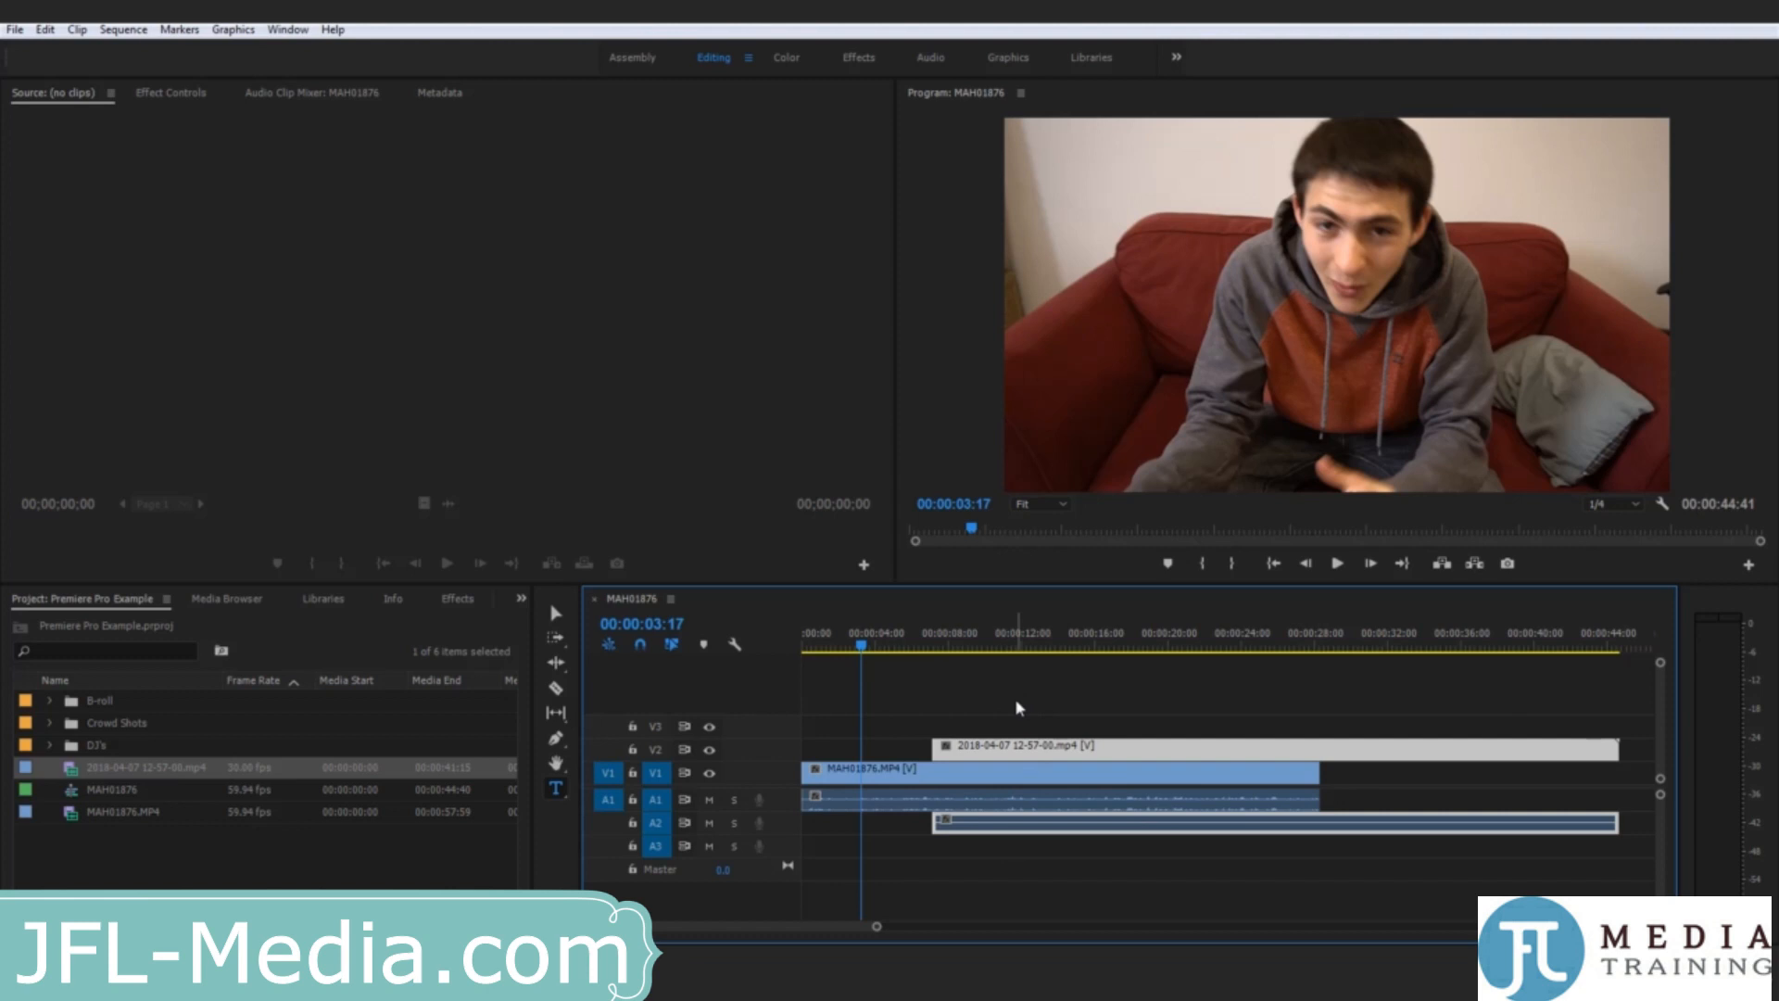
pyautogui.press('space')
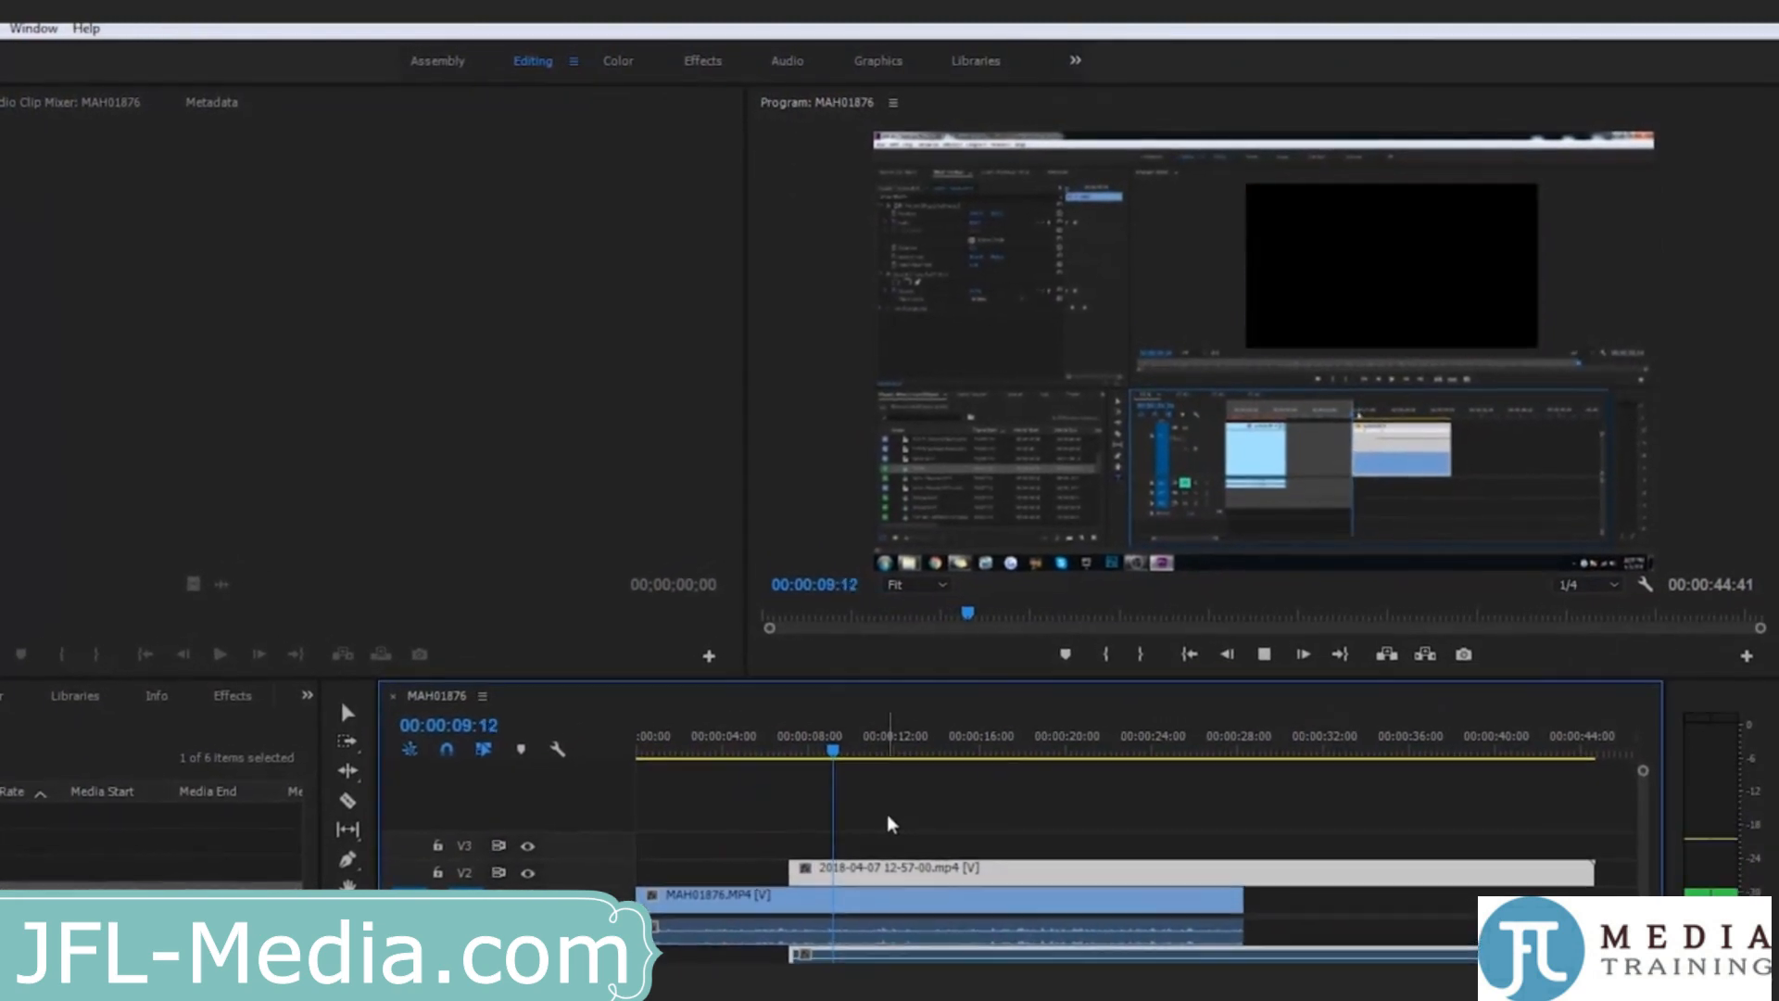
# Step: Park the playhead at 00:00:08:45 and trim the end of the V2 overlay clip to it
pyautogui.click(848, 749)
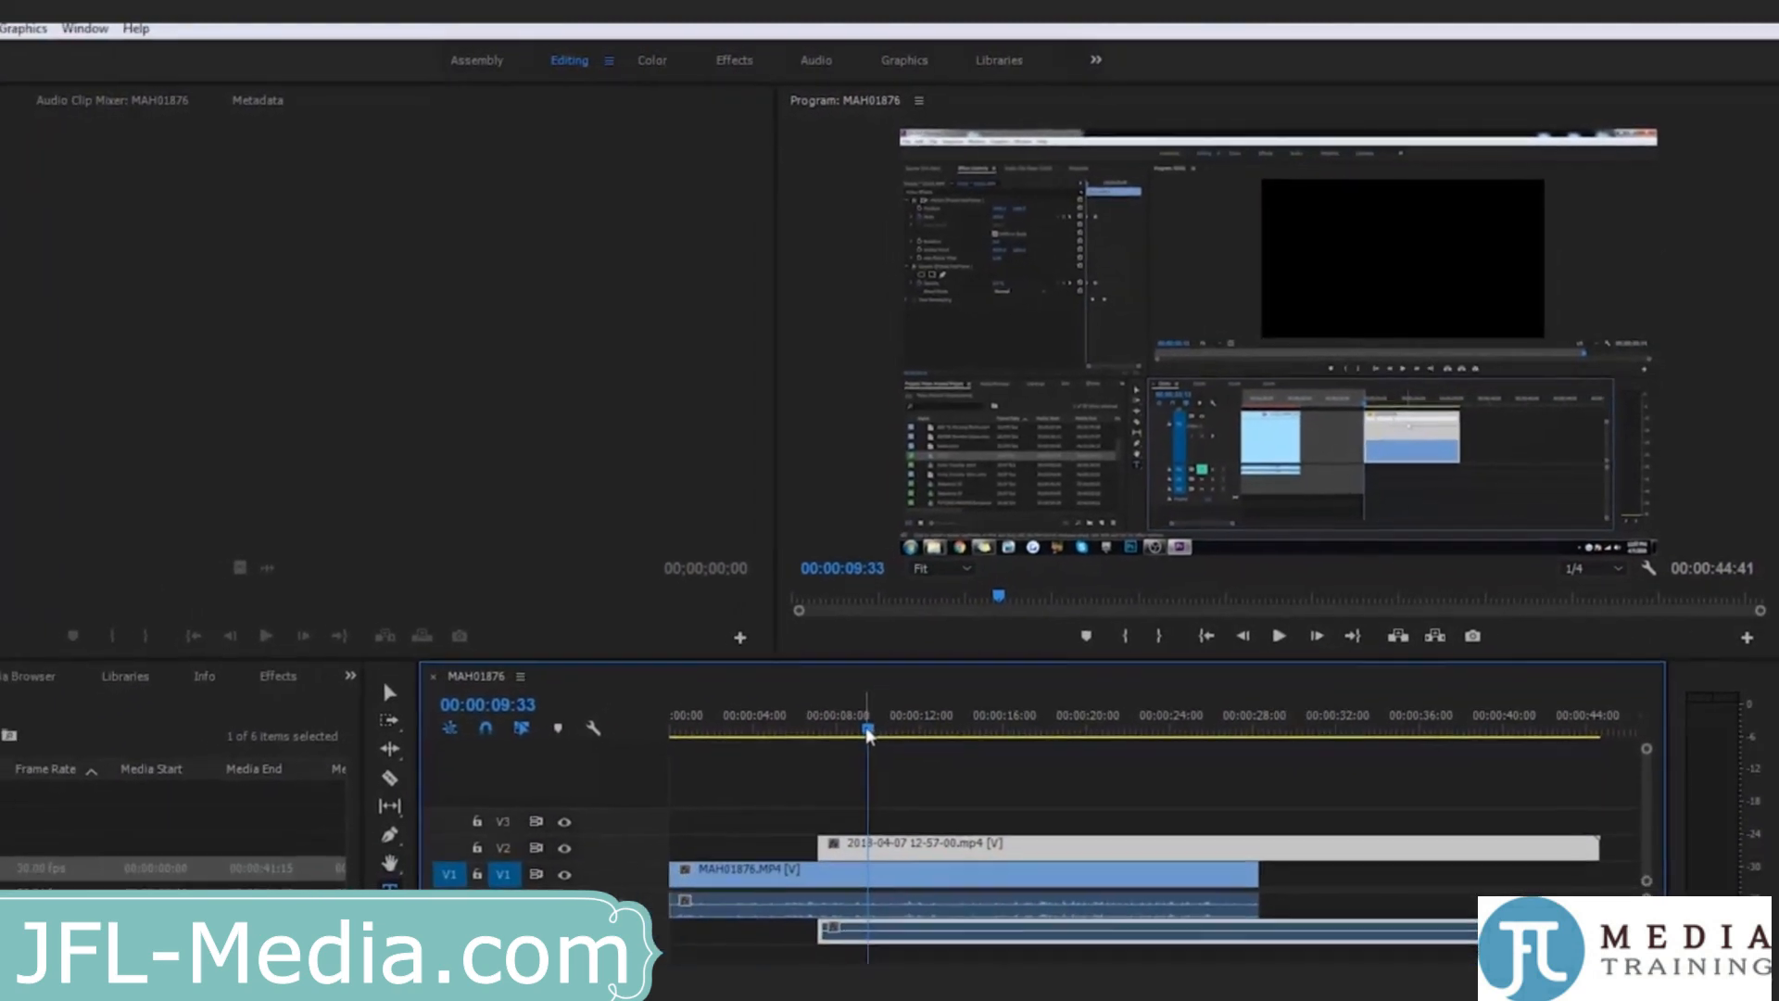
pyautogui.moveTo(849, 748); pyautogui.dragTo(811, 757)
pyautogui.moveTo(908, 694); pyautogui.dragTo(929, 820)
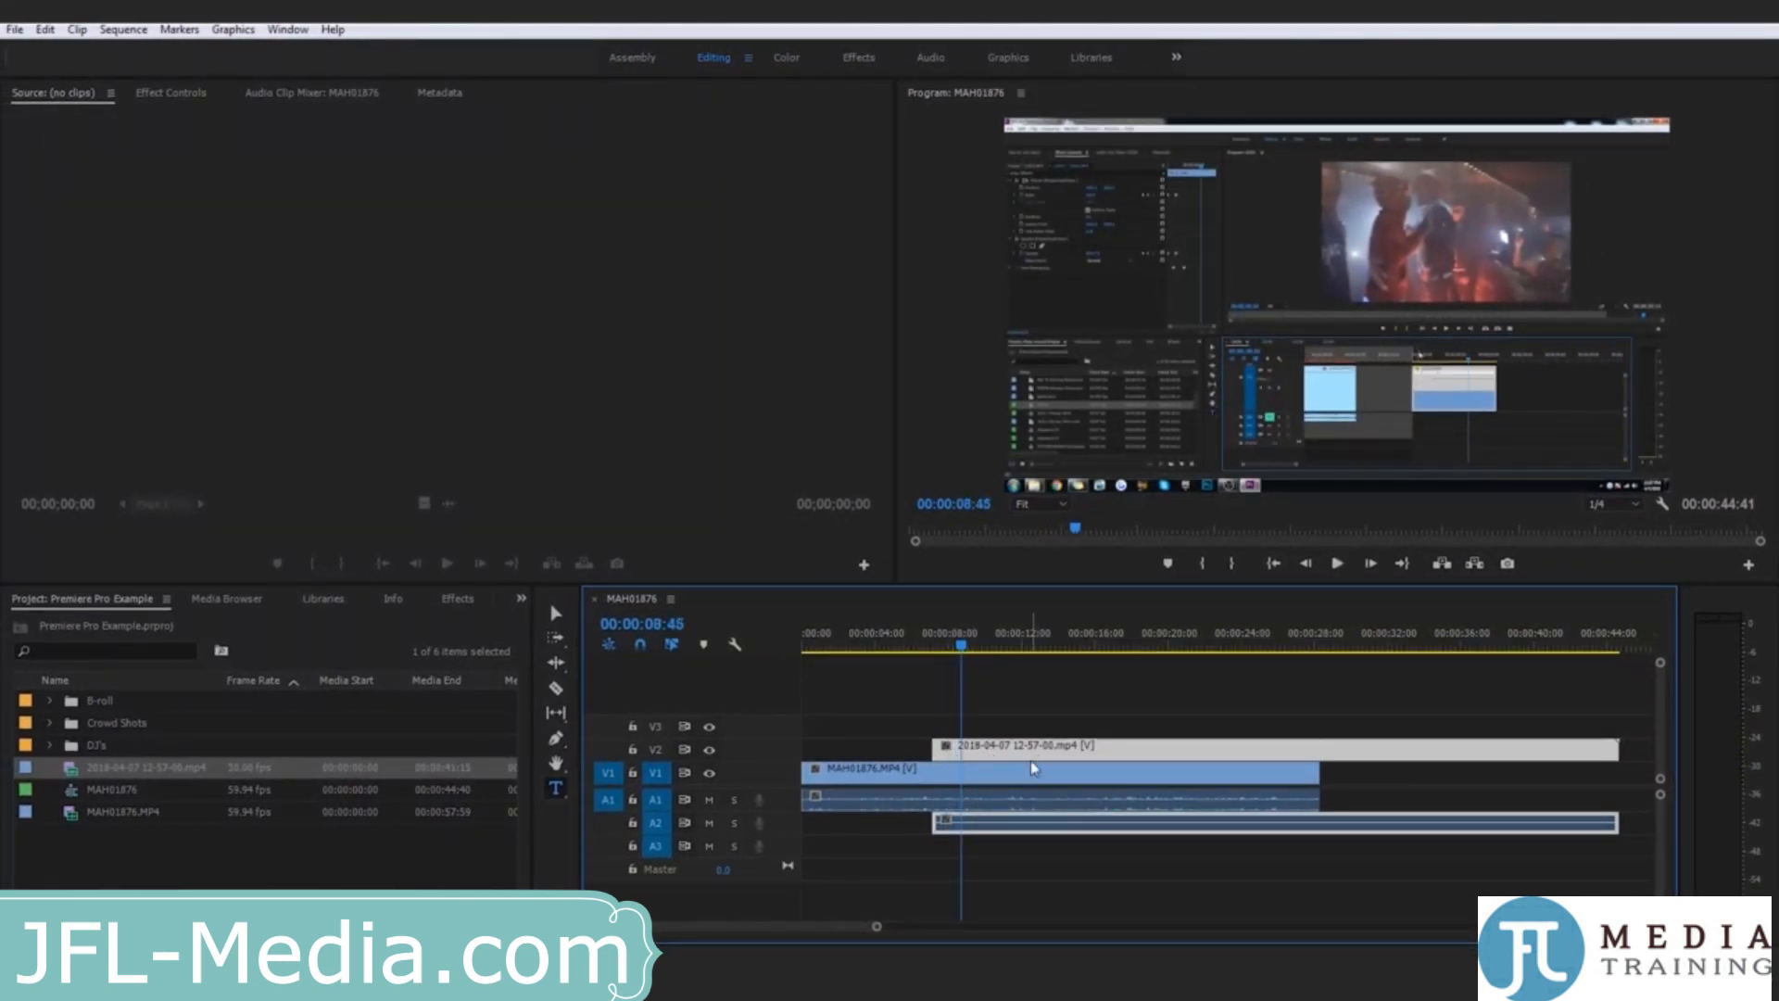
pyautogui.moveTo(877, 925); pyautogui.dragTo(942, 926)
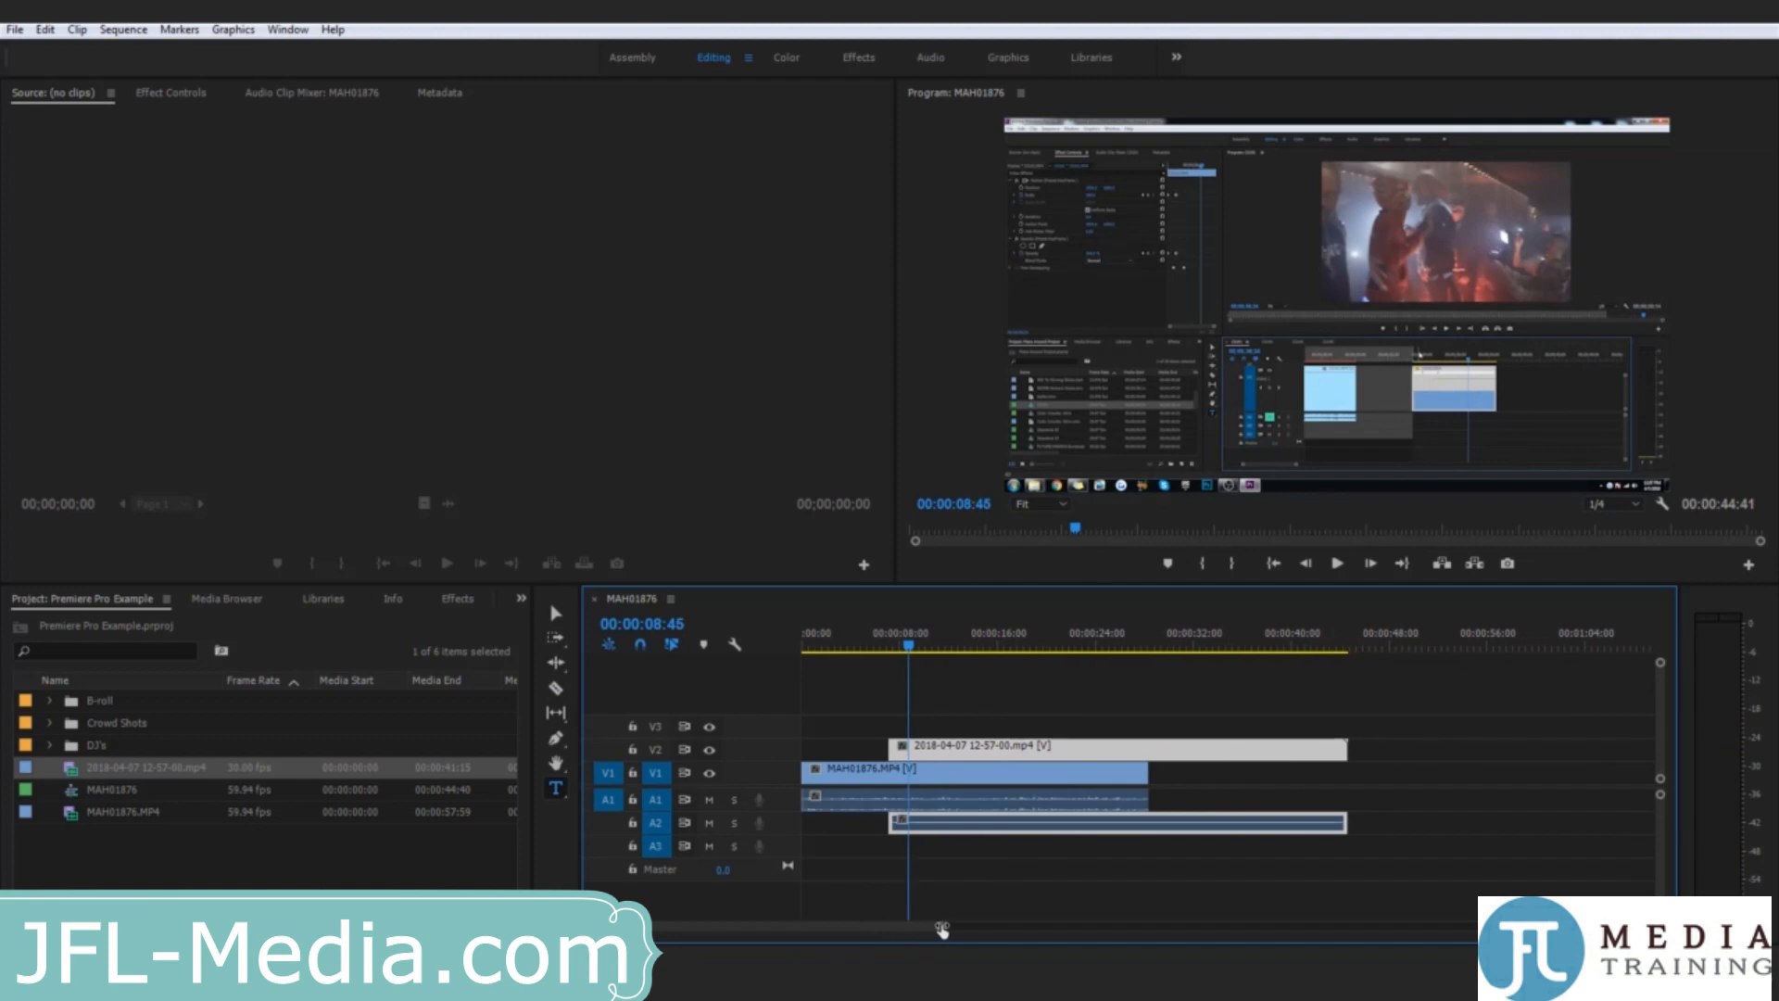
pyautogui.moveTo(1339, 749); pyautogui.dragTo(907, 755)
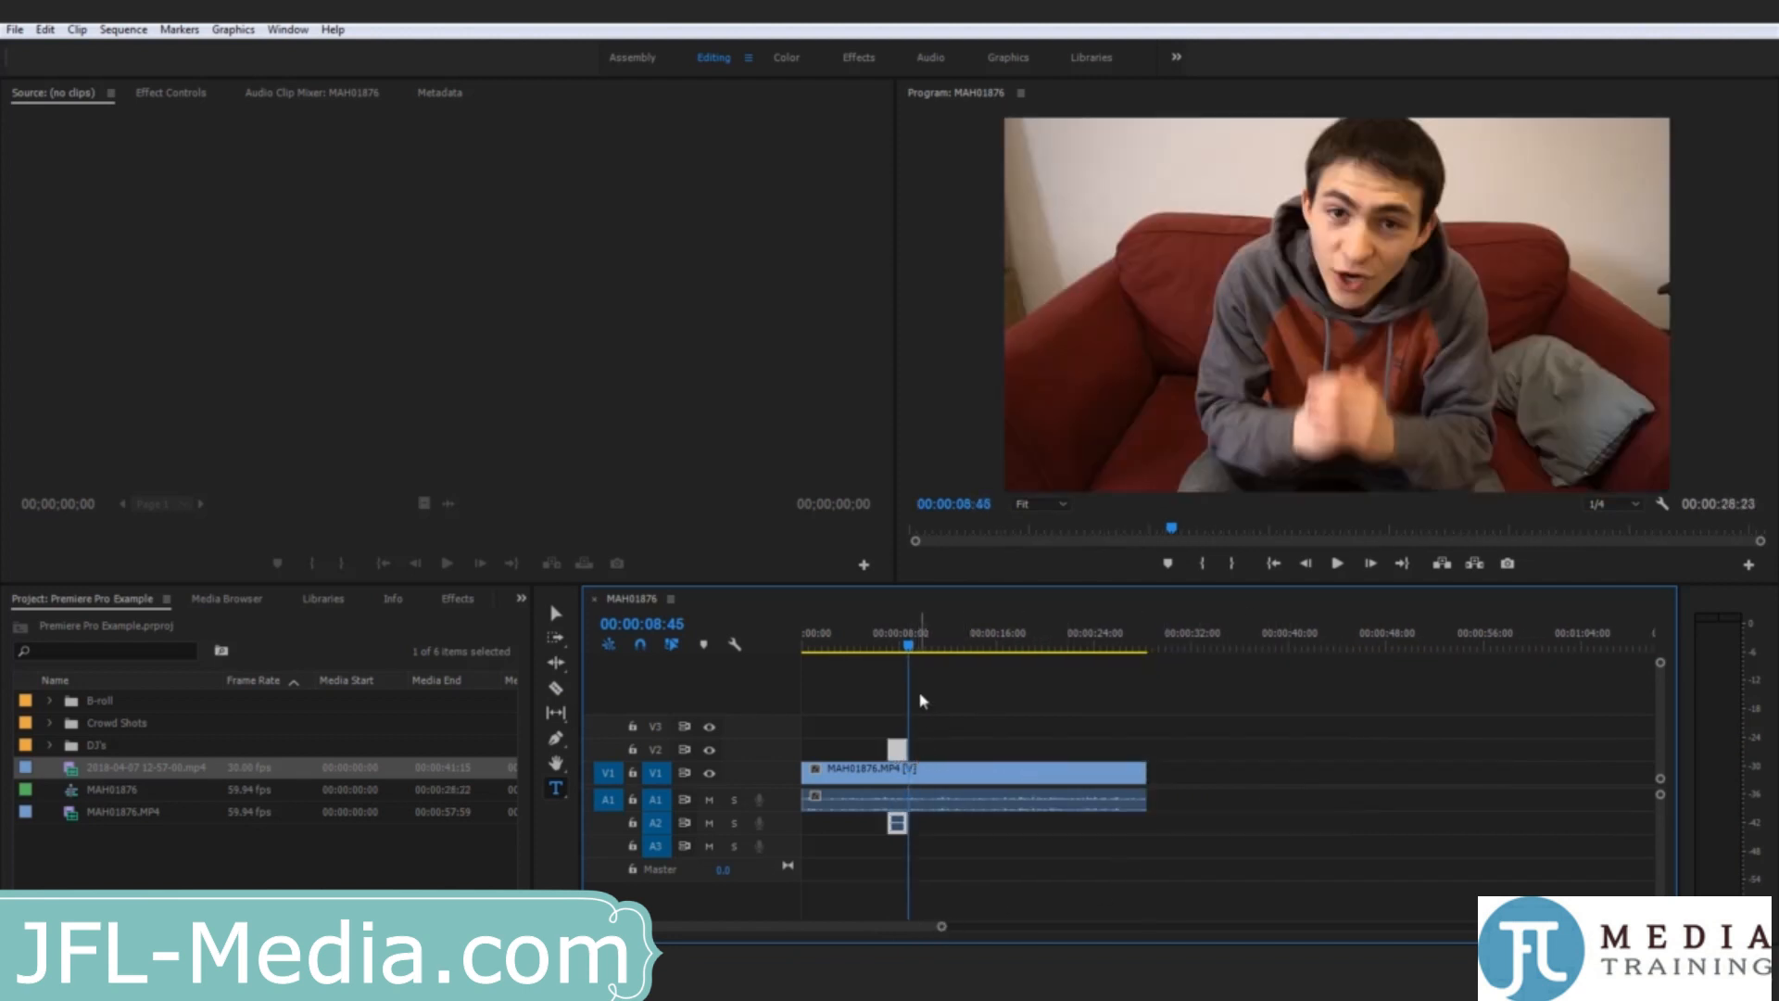
# Step: Import T.R.A. Bad Boy.mp4 from the record drive and place it on V2 at 00:00:08:45, directly after the short overlay clip
pyautogui.click(893, 644)
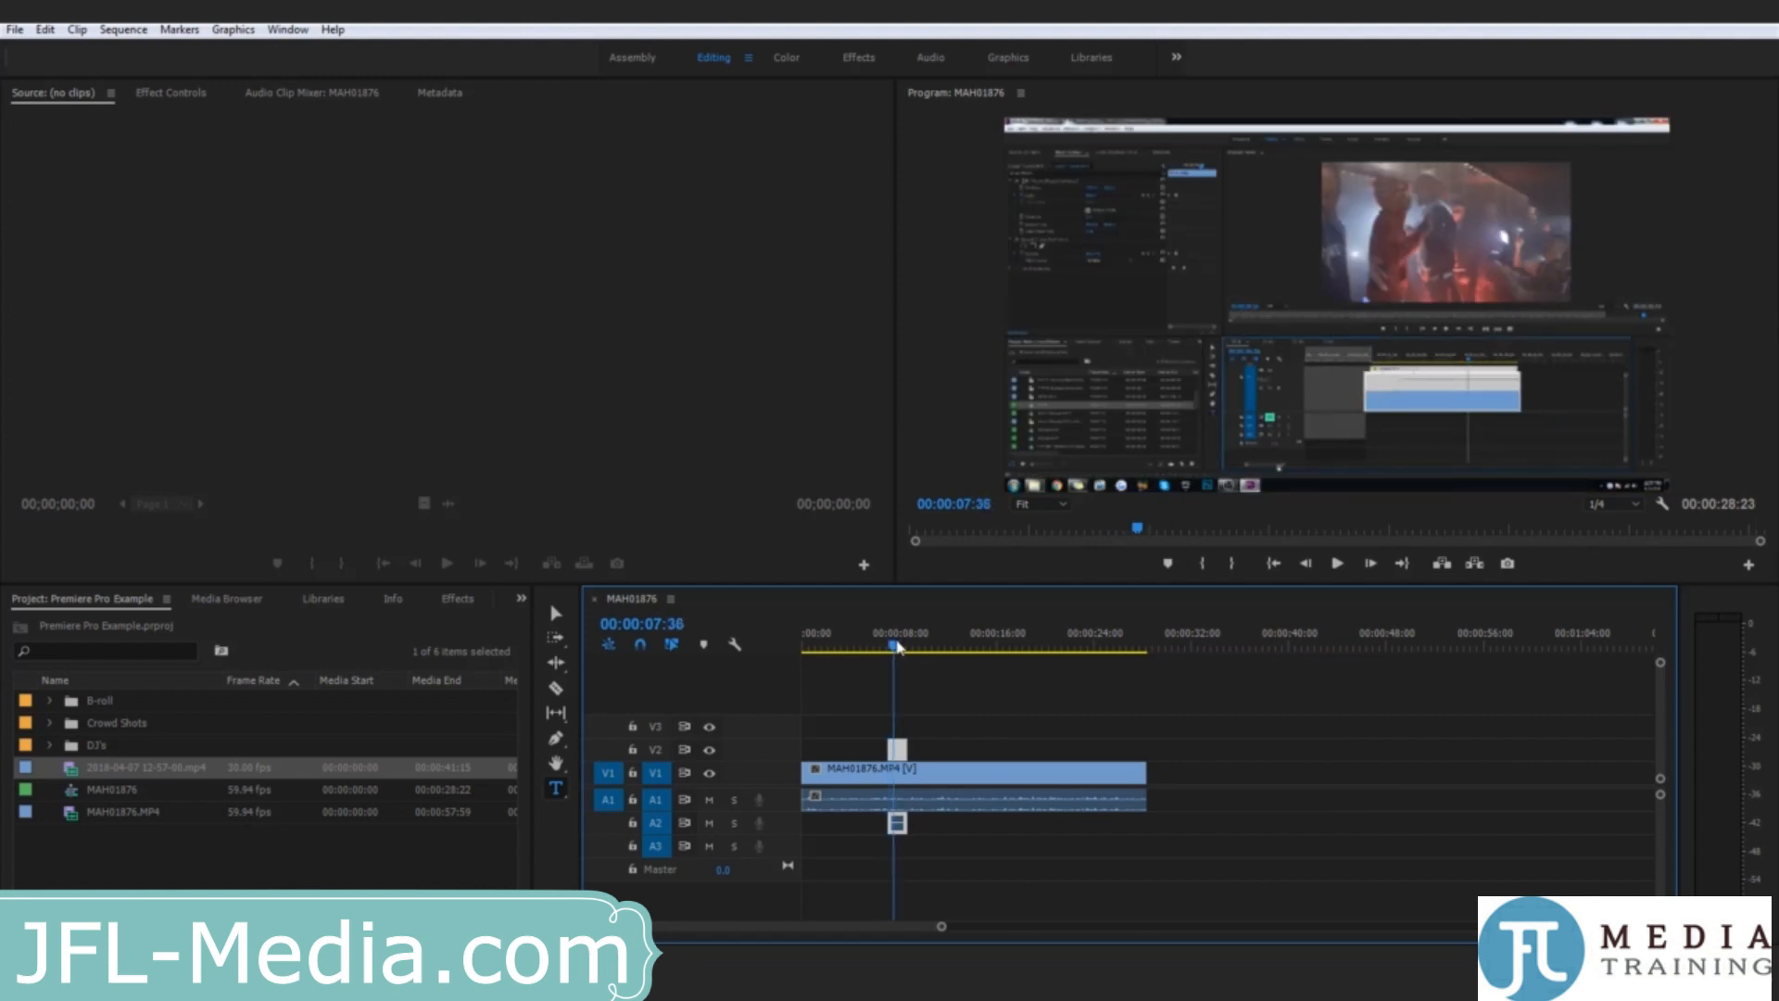
pyautogui.moveTo(897, 646); pyautogui.dragTo(912, 651)
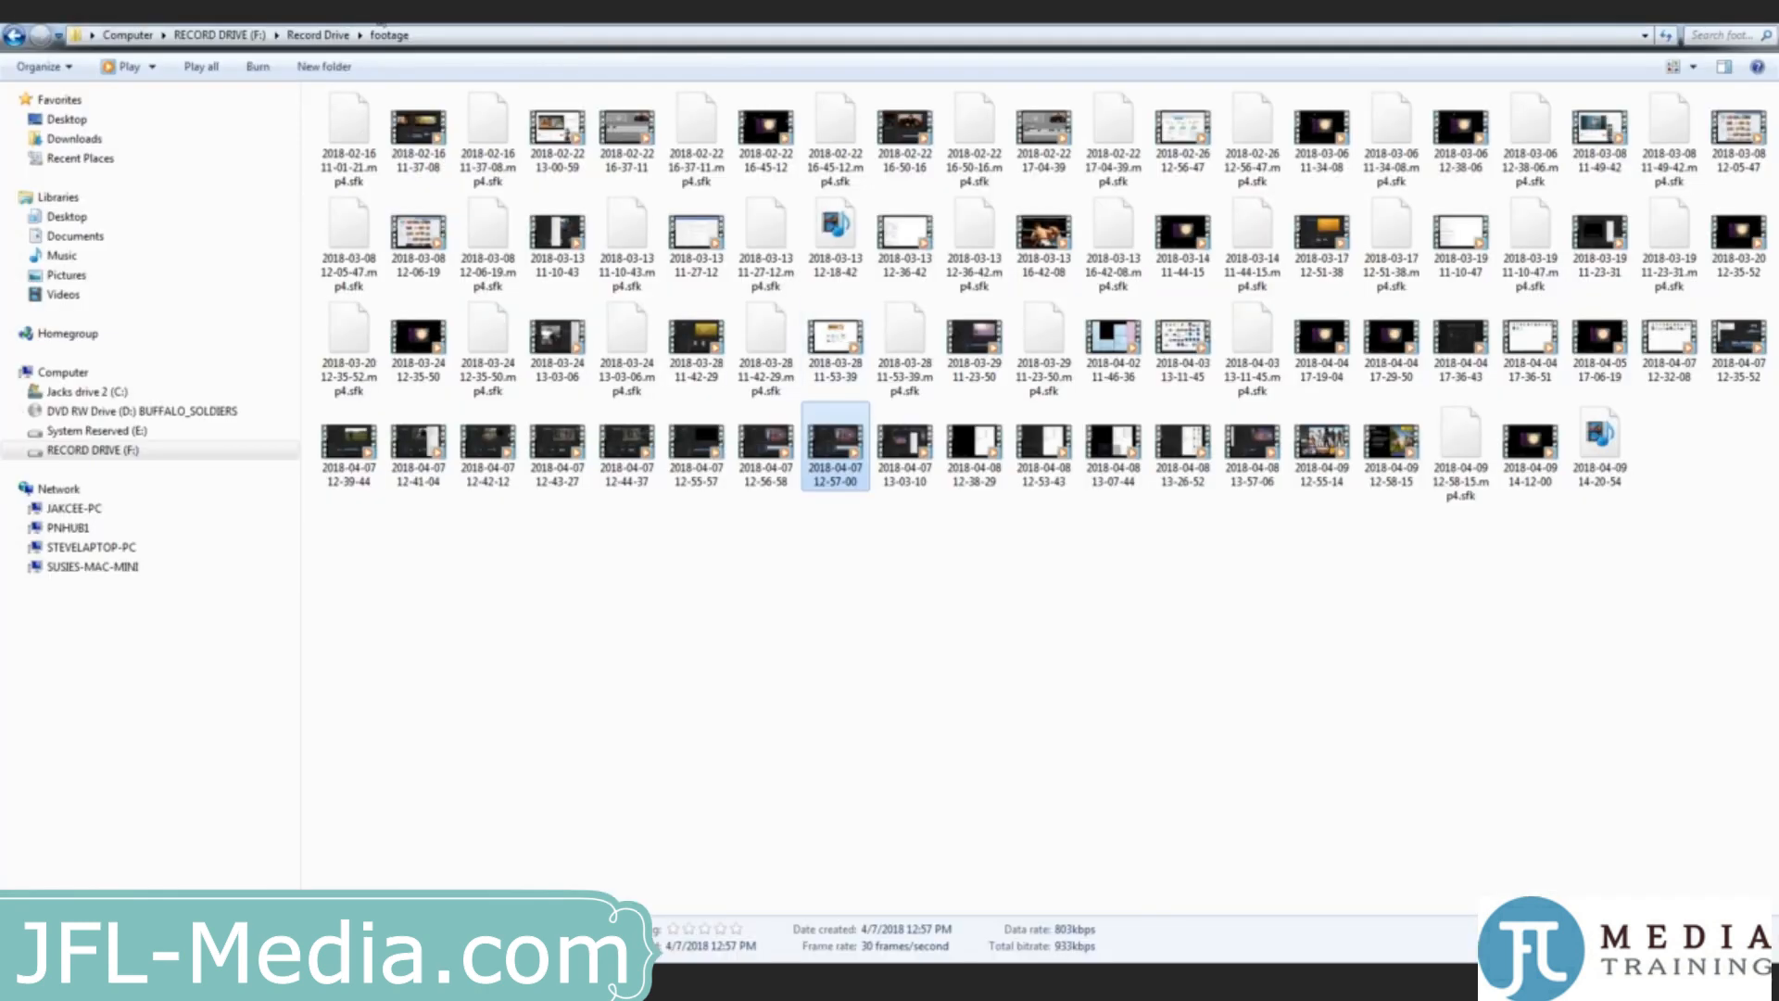
pyautogui.click(318, 35)
pyautogui.click(248, 35)
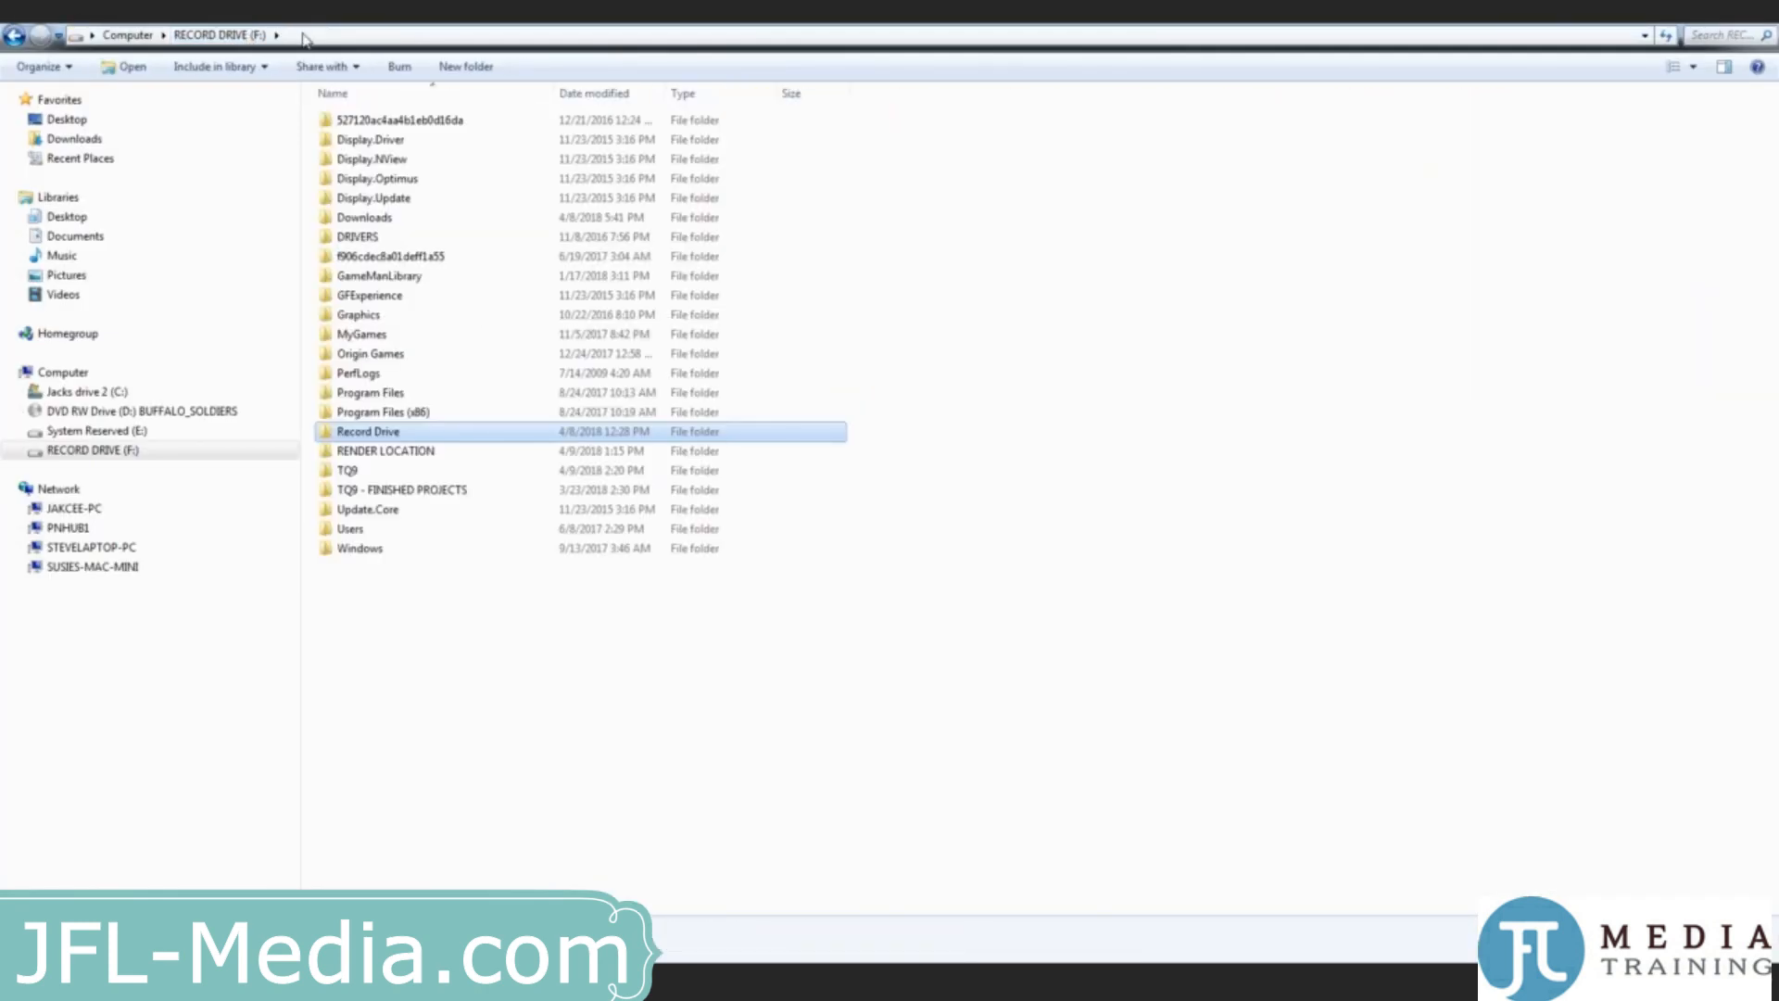
pyautogui.click(13, 35)
pyautogui.moveTo(1153, 278); pyautogui.dragTo(435, 871)
pyautogui.moveTo(78, 776); pyautogui.dragTo(920, 751)
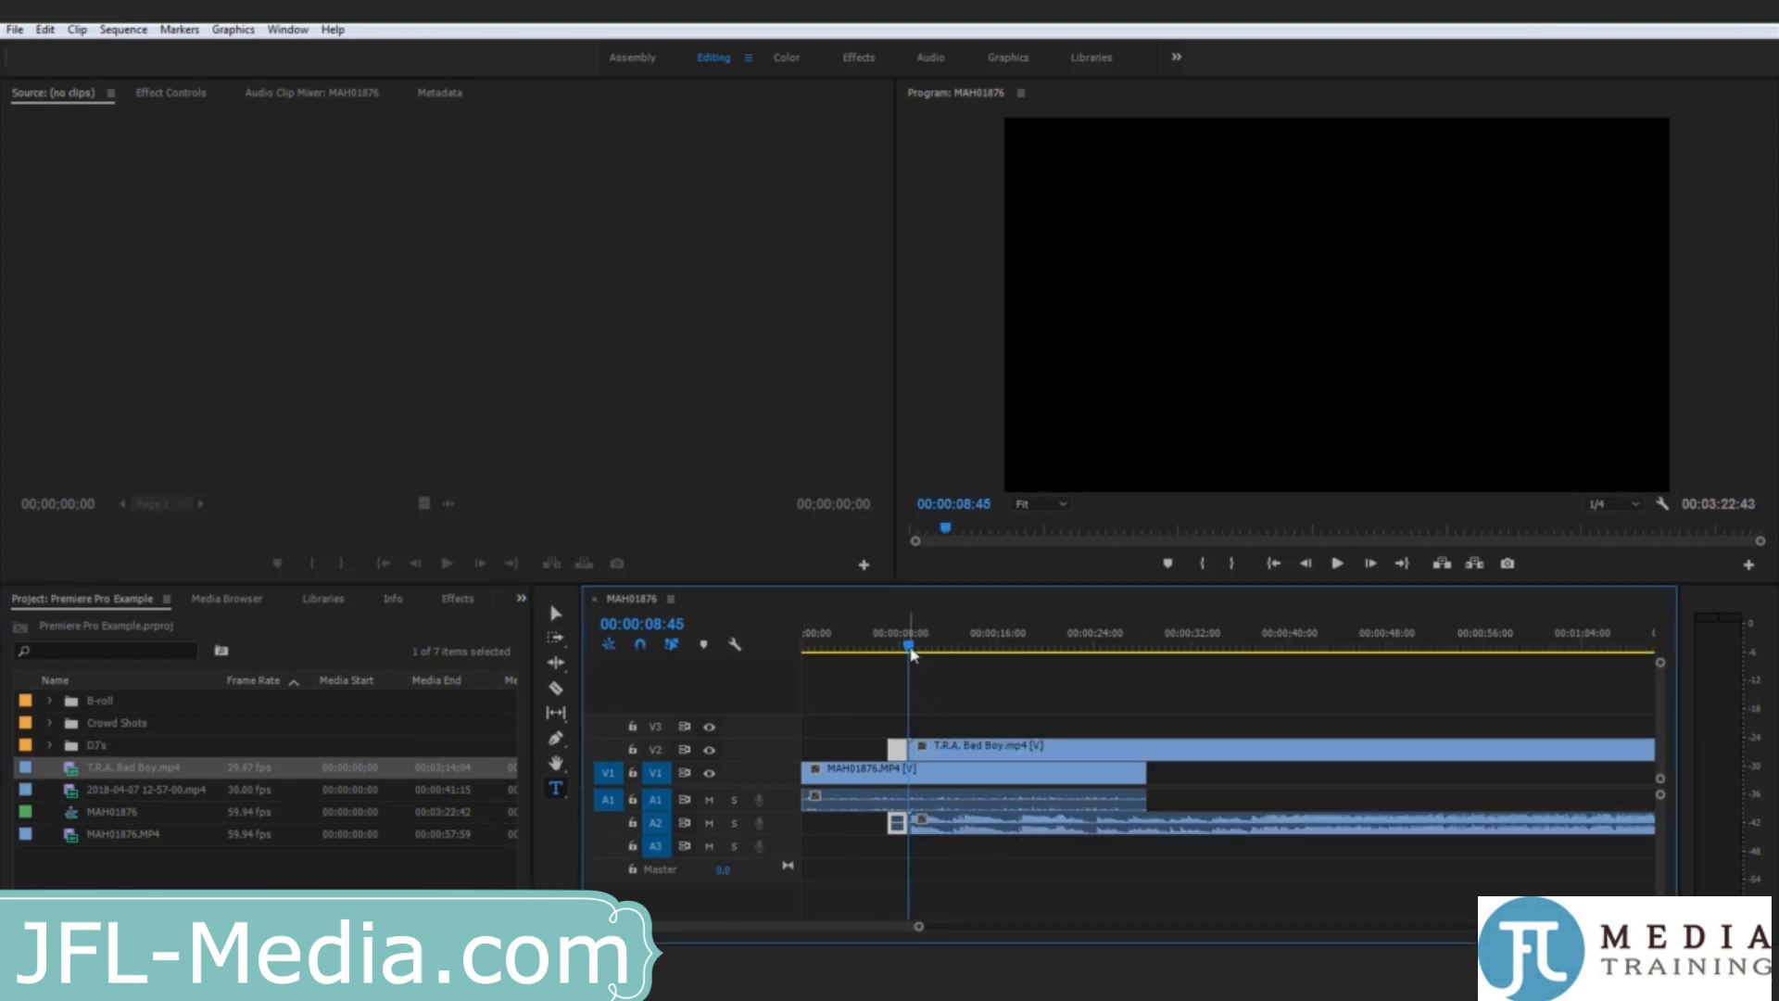
# Step: Find the first frame of the director-credit title at 00:00:35:51 and trim the start of the T.R.A. Bad Boy clip to it
pyautogui.moveTo(910, 649); pyautogui.dragTo(1242, 679)
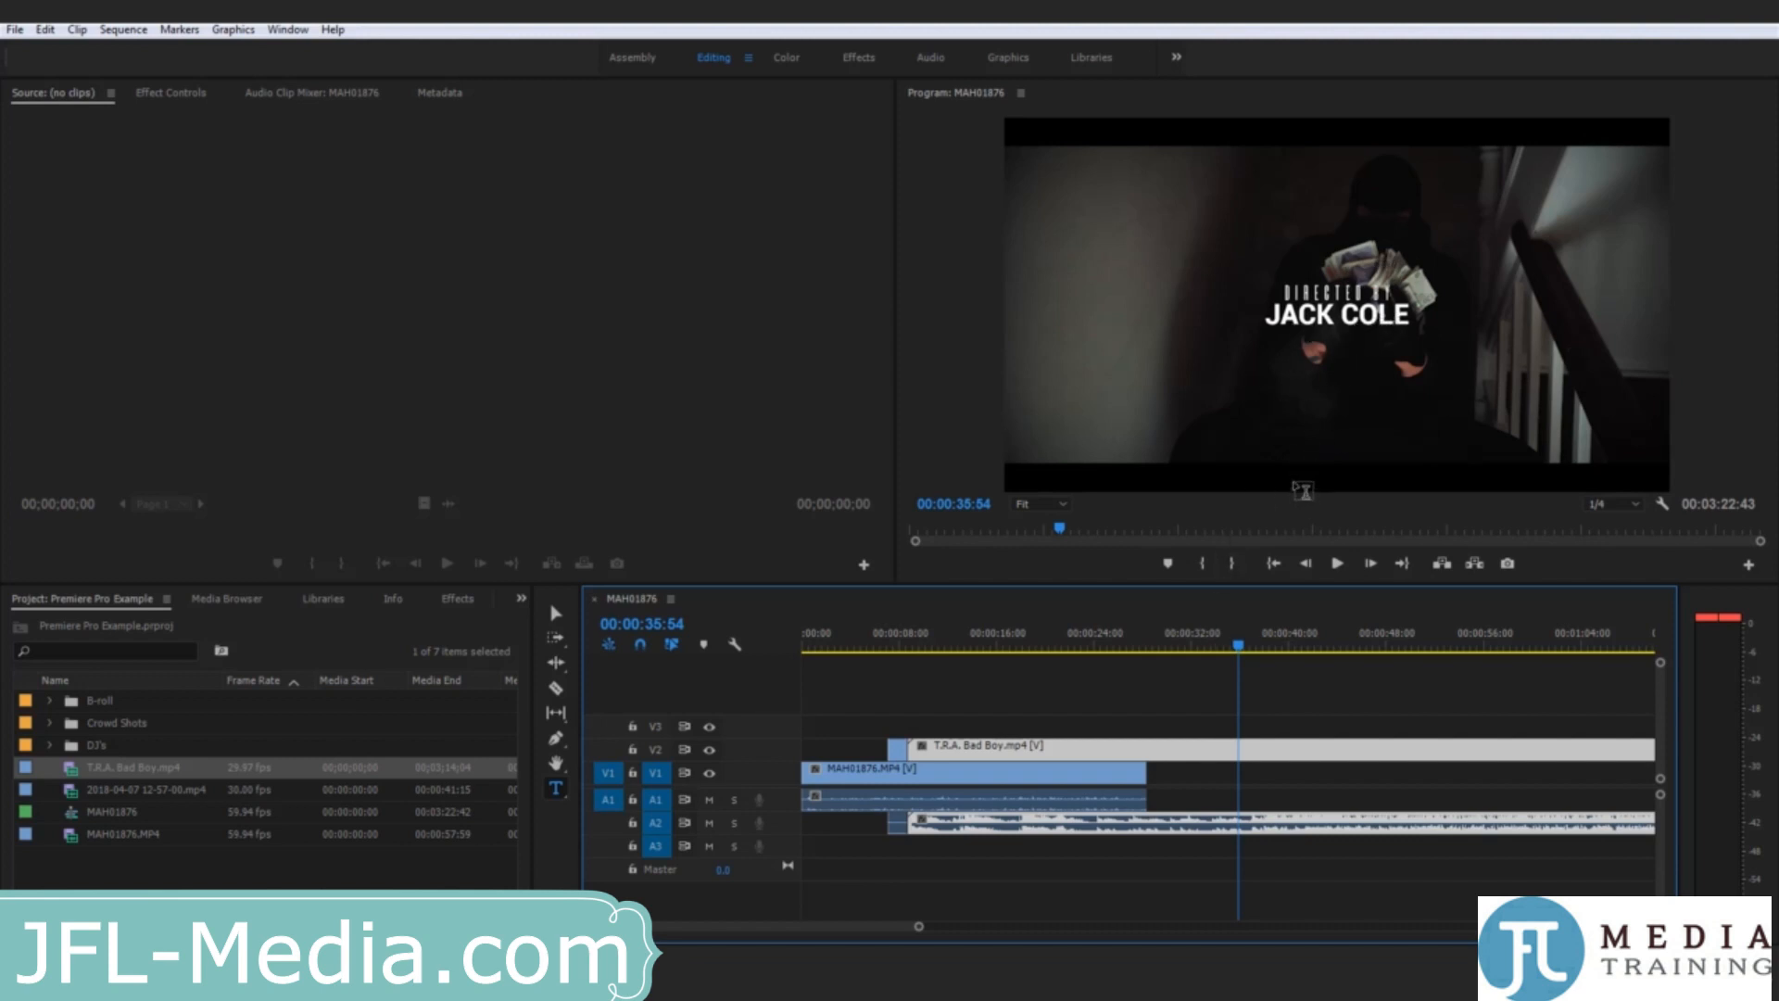
pyautogui.moveTo(1240, 652); pyautogui.dragTo(1239, 662)
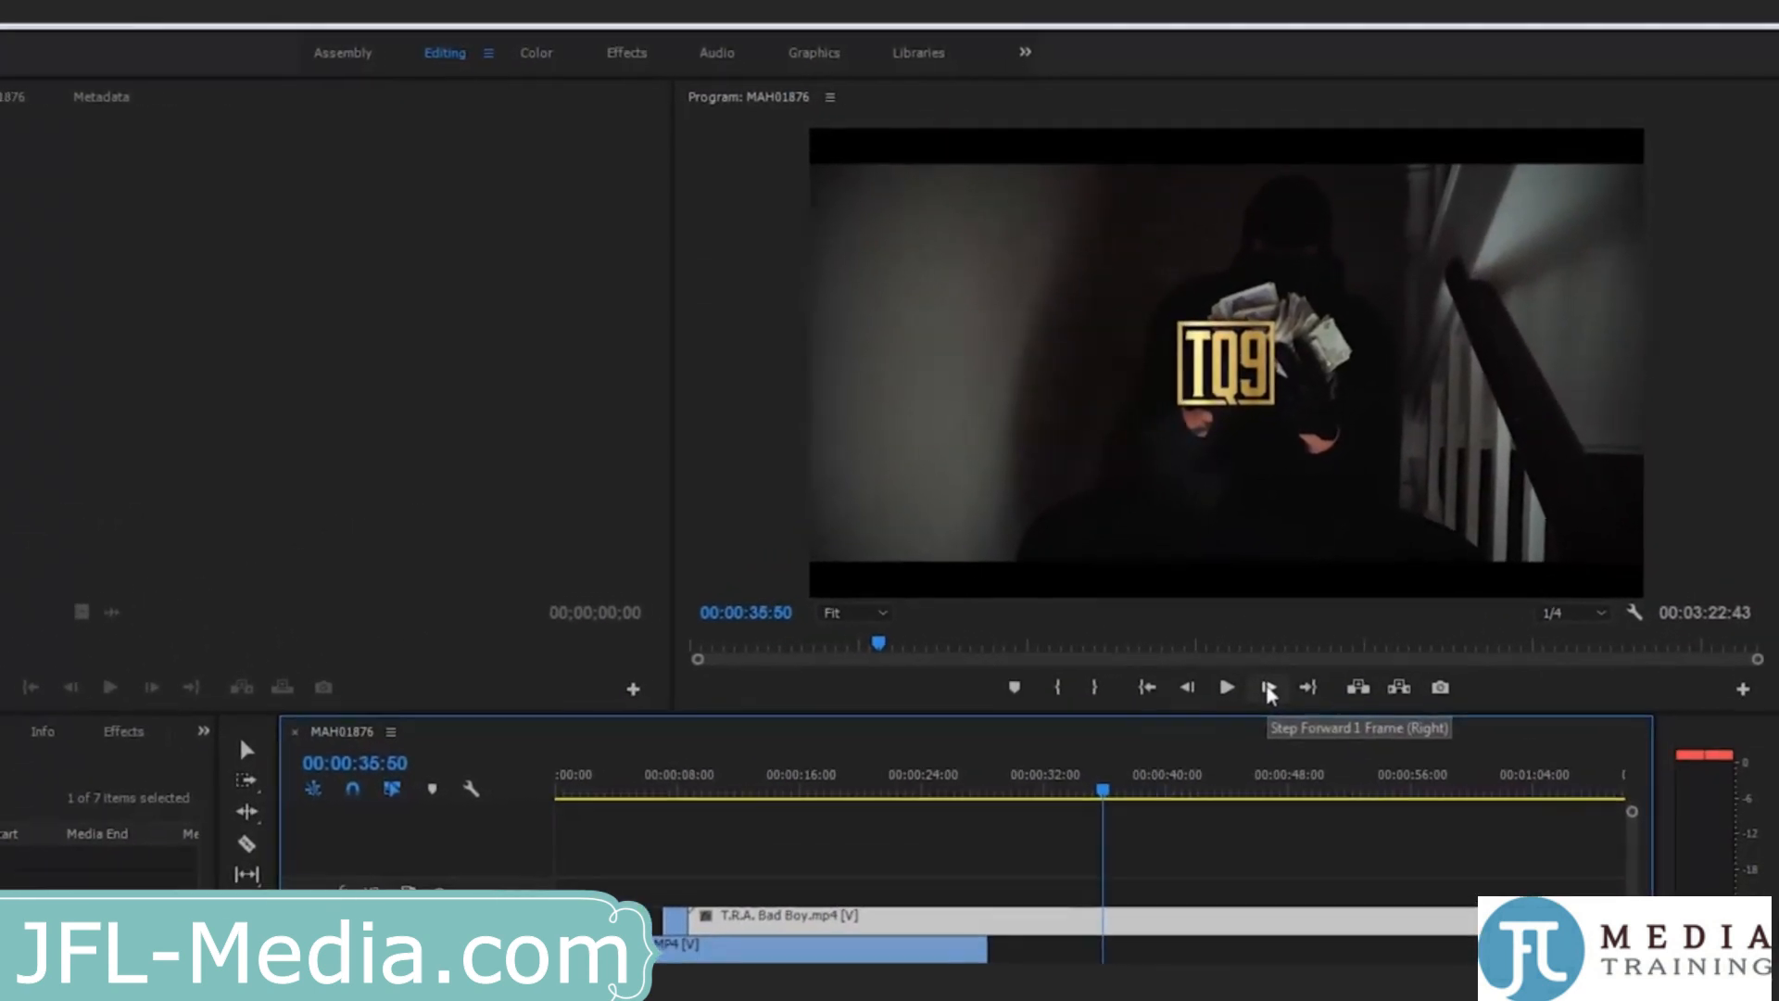
pyautogui.click(1232, 732)
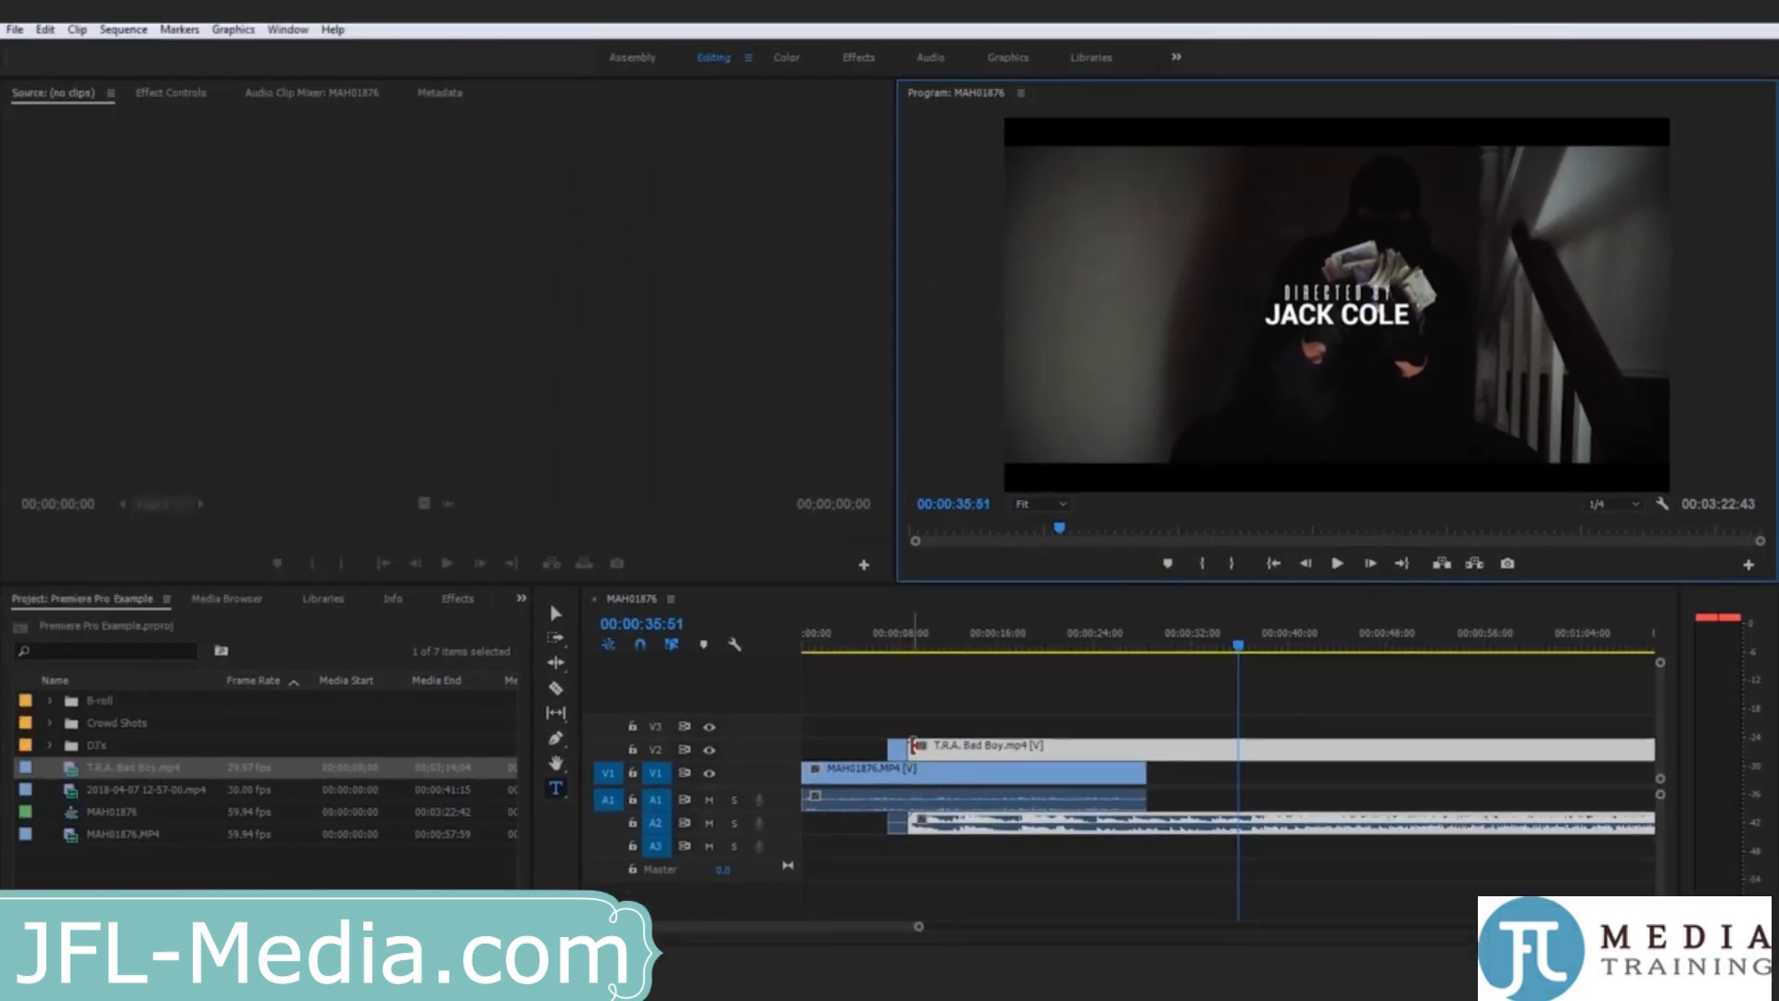
pyautogui.moveTo(910, 746); pyautogui.dragTo(1238, 746)
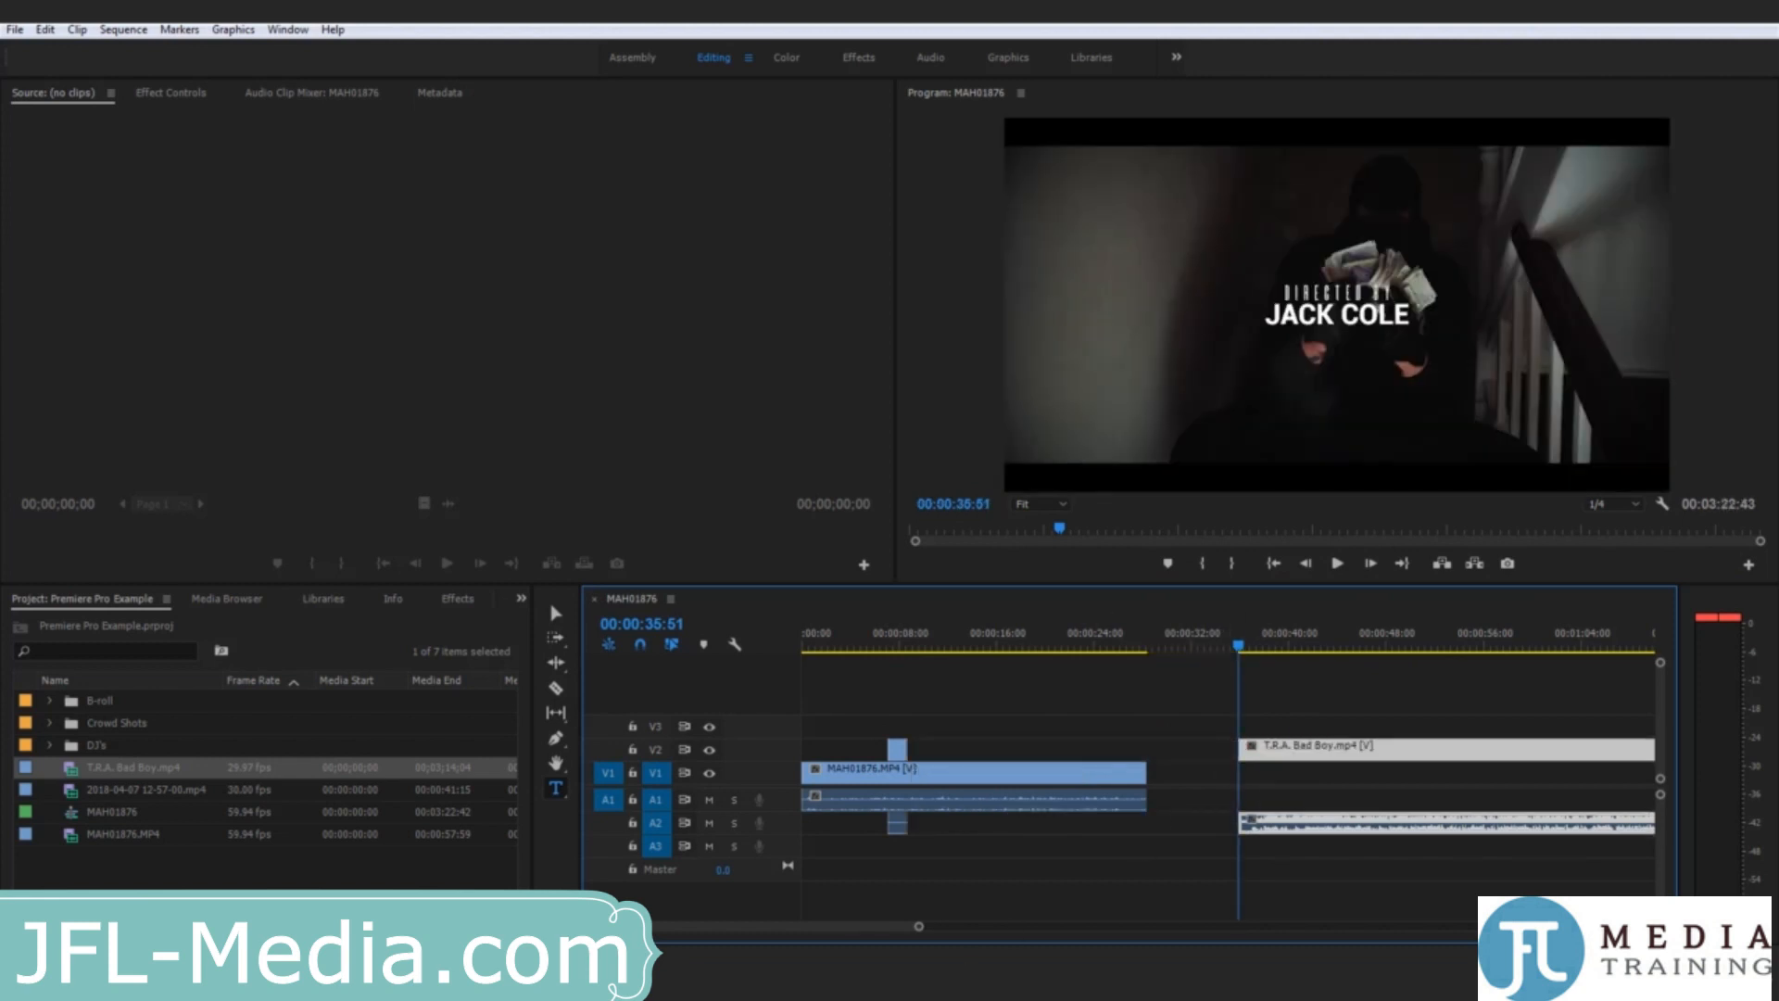
# Step: Find the last frame of the director-credit title at 00:00:38:08 and trim the end of the T.R.A. Bad Boy clip to it
pyautogui.moveTo(915, 928); pyautogui.dragTo(954, 929)
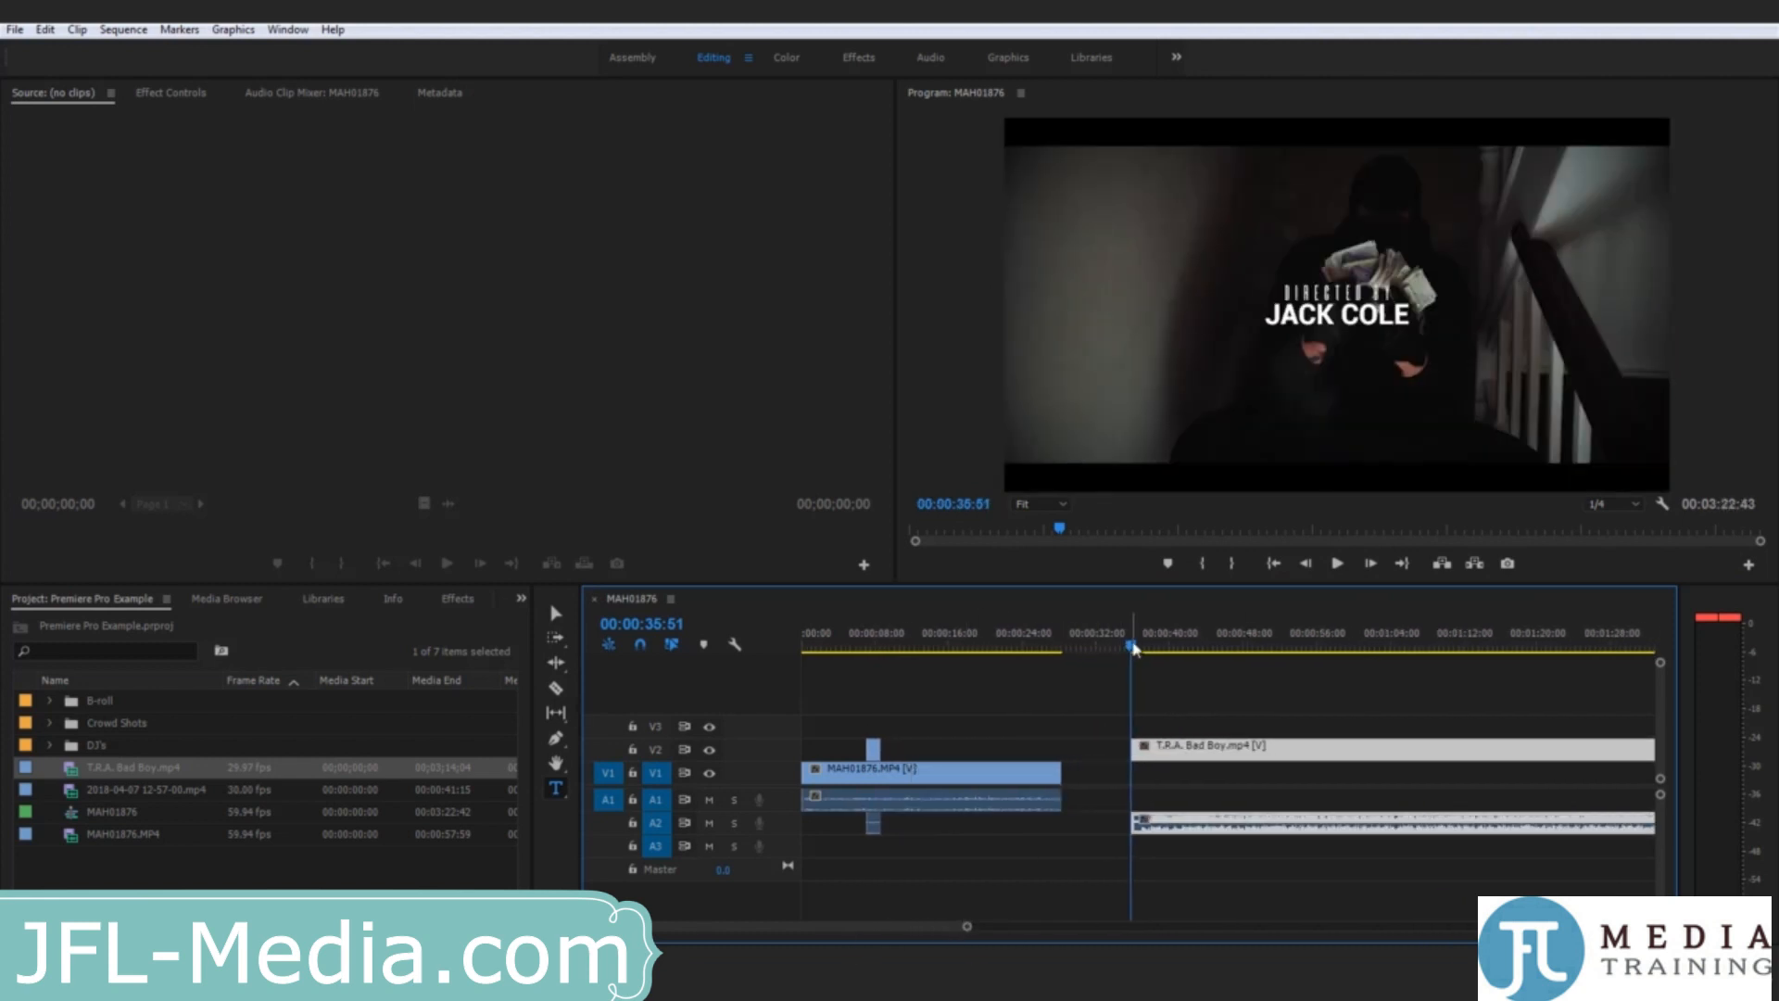
pyautogui.moveTo(1132, 647); pyautogui.dragTo(1156, 648)
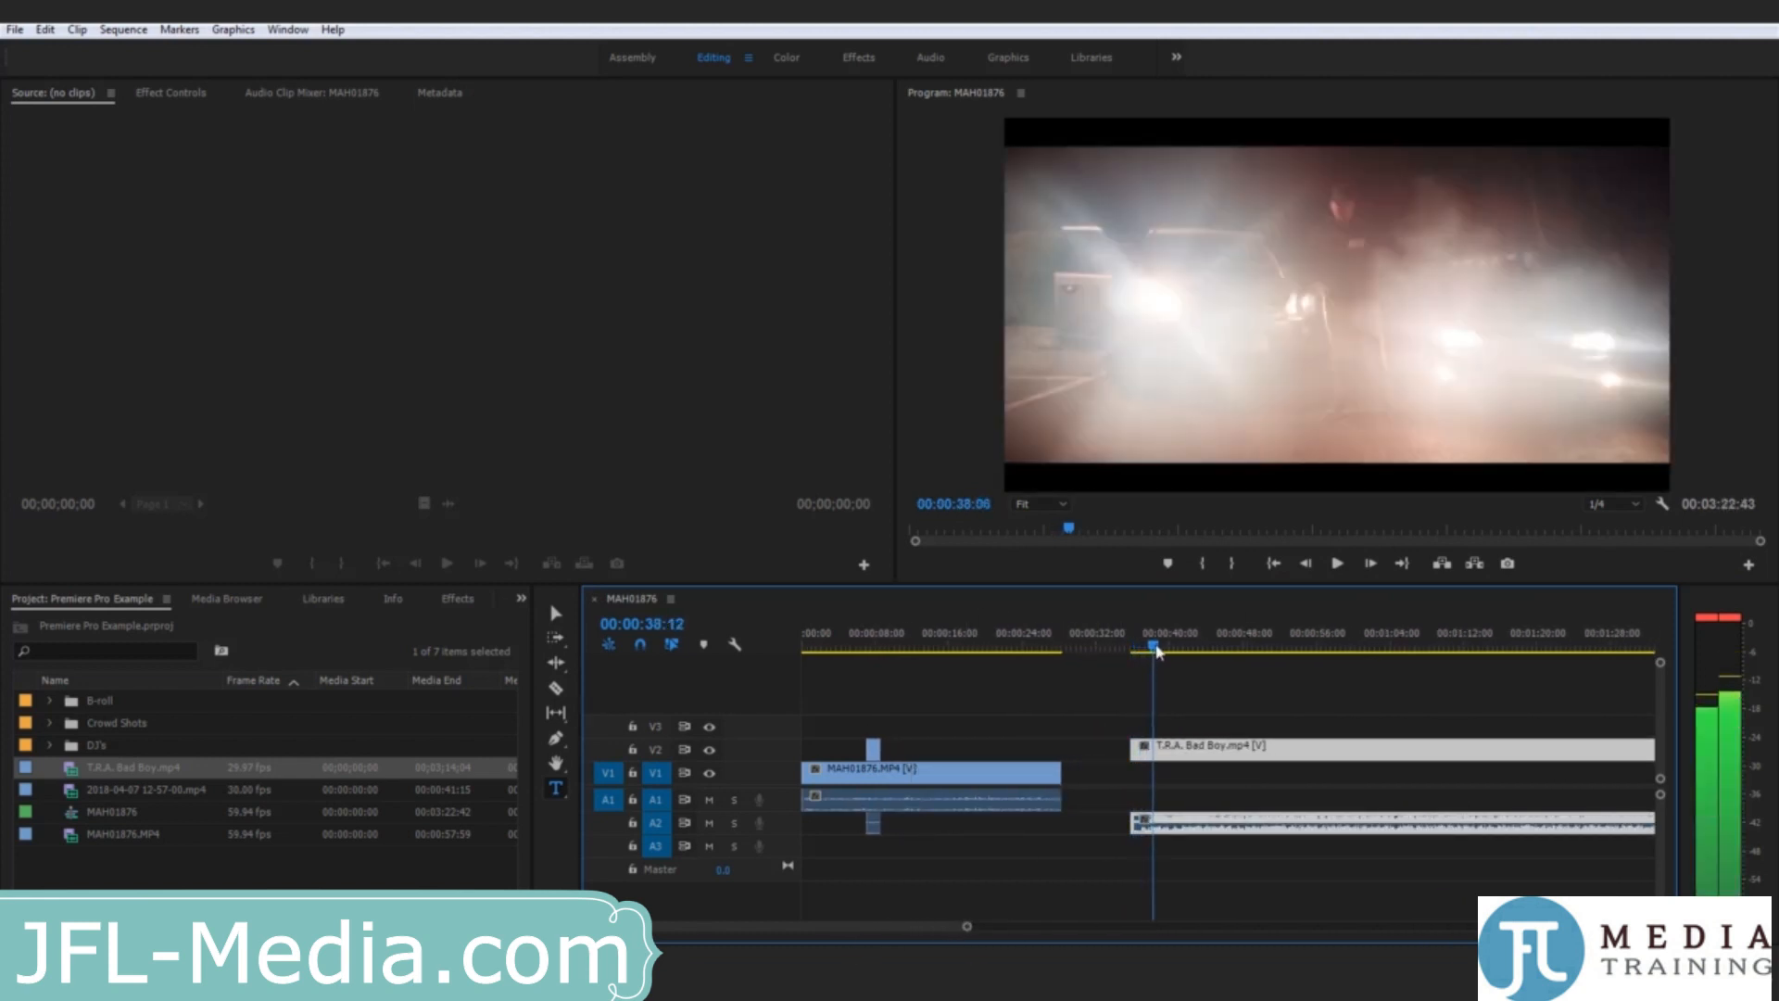
pyautogui.click(1307, 564)
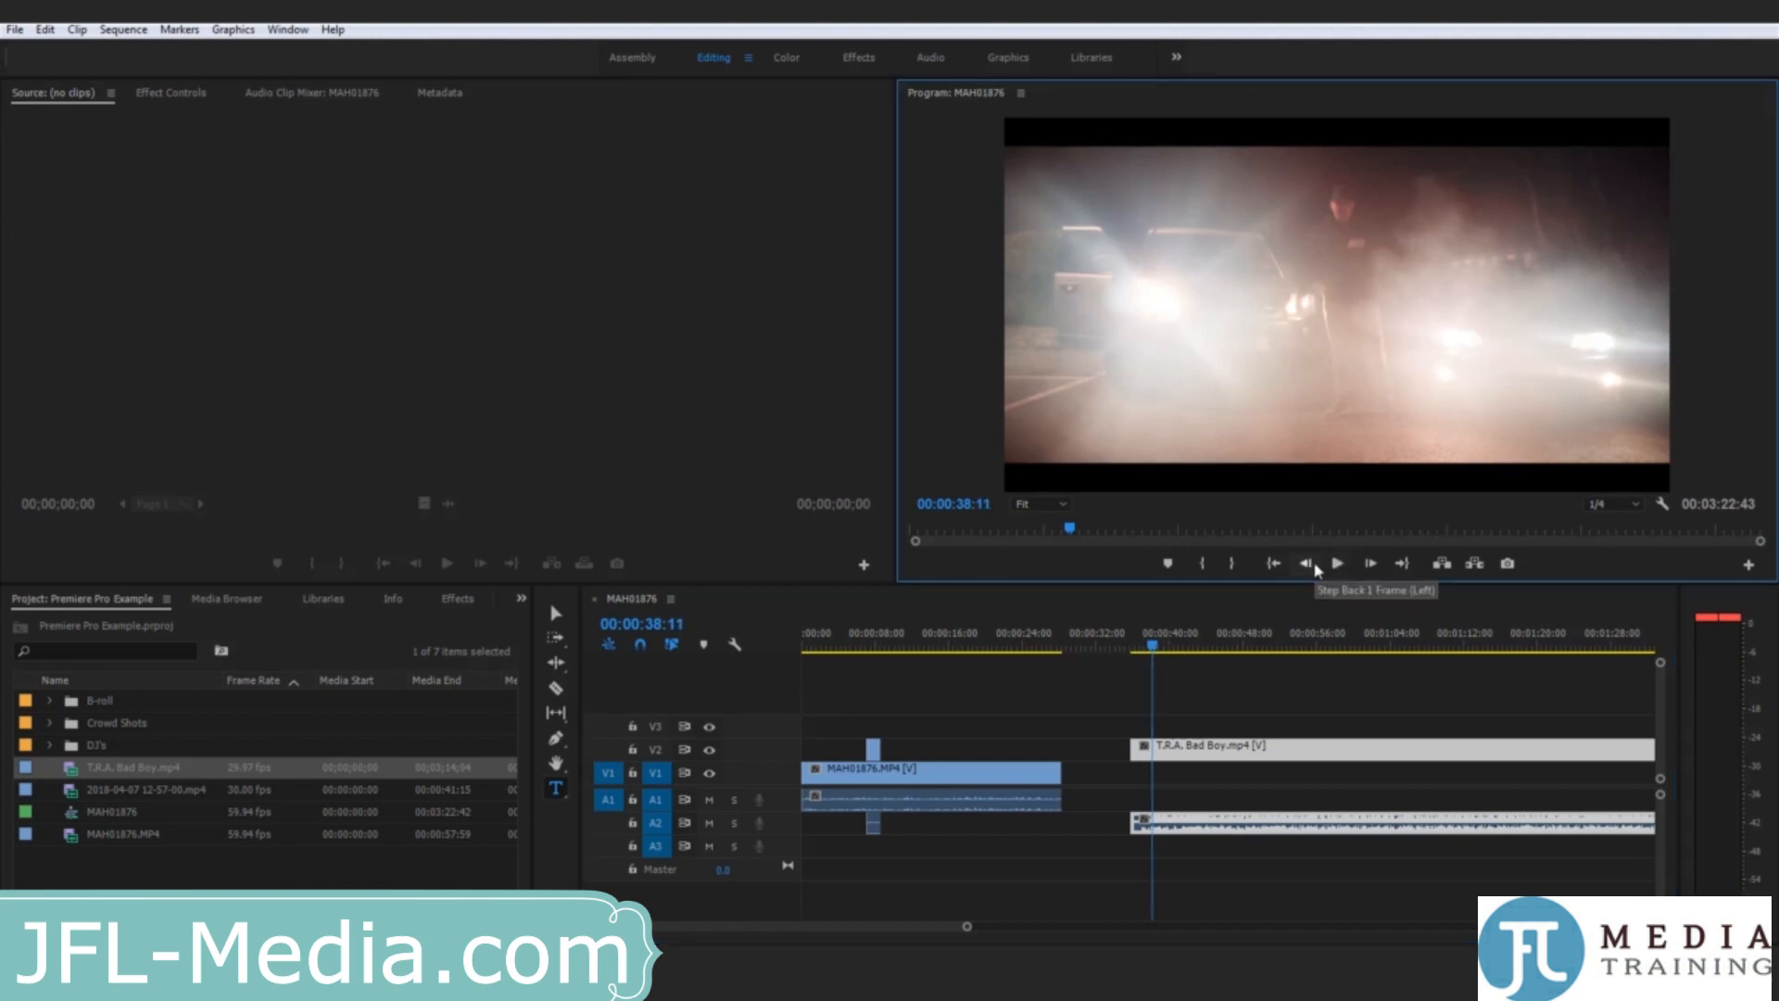
pyautogui.click(1307, 564)
pyautogui.click(1308, 564)
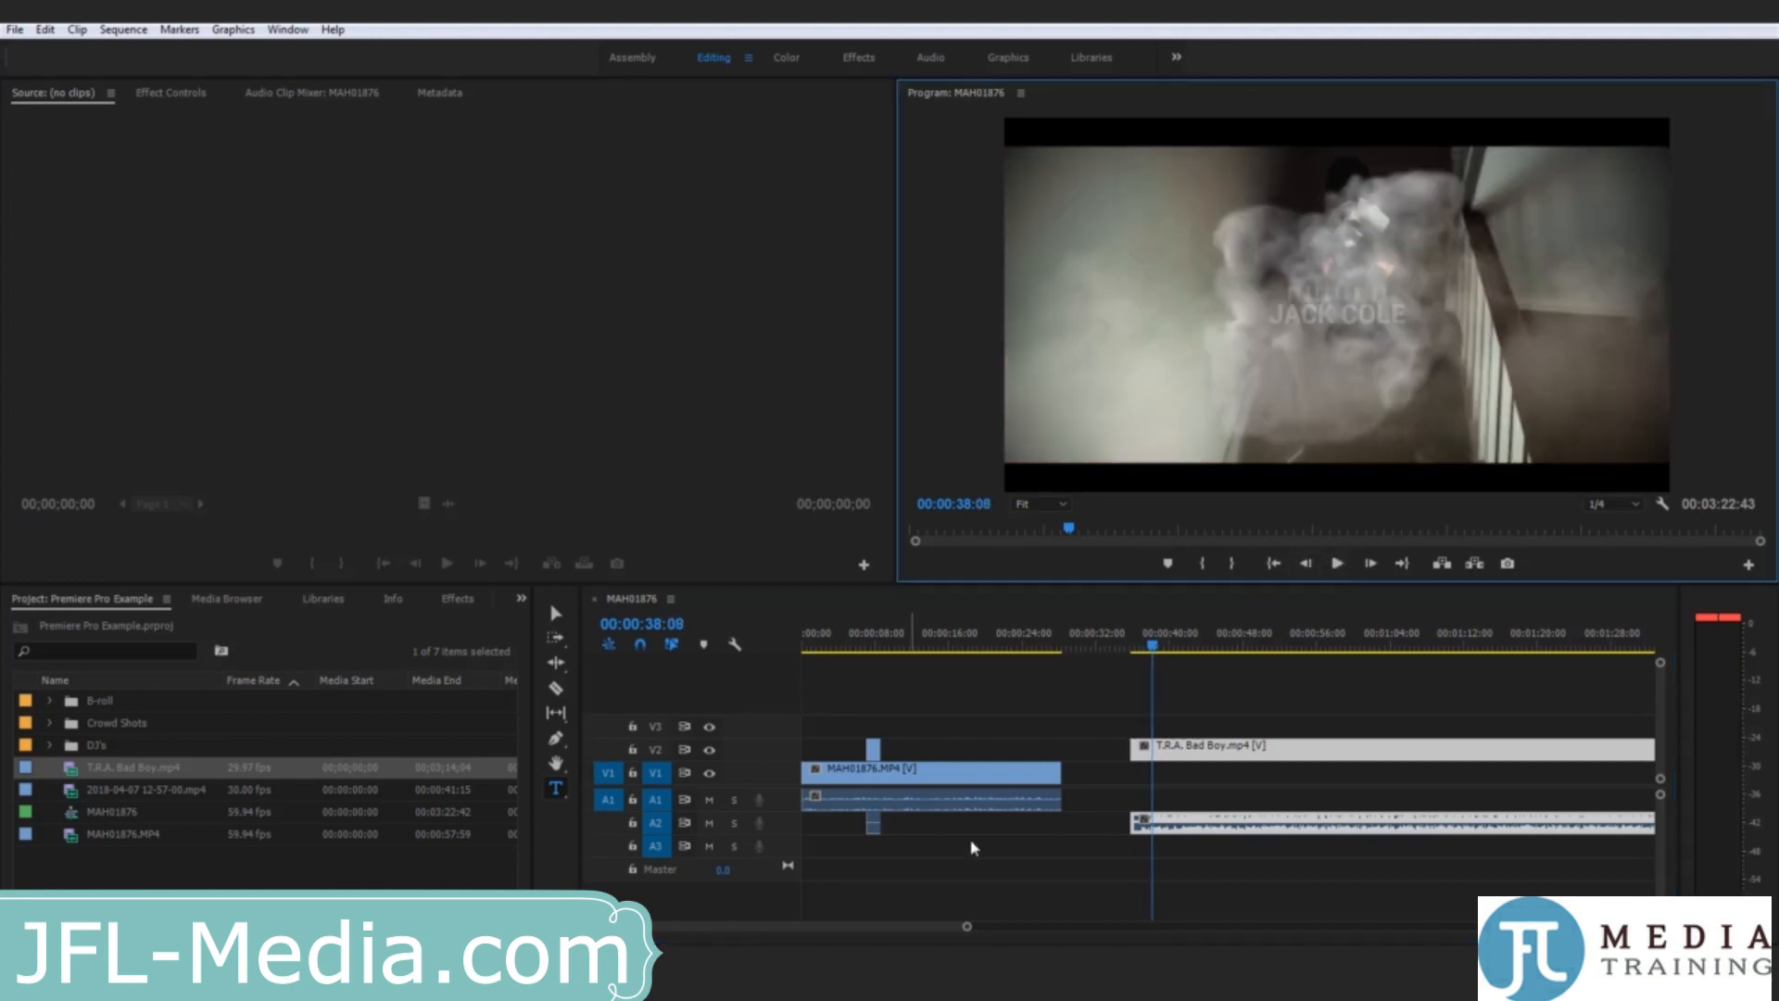
pyautogui.moveTo(968, 927); pyautogui.dragTo(1284, 926)
pyautogui.moveTo(1432, 886); pyautogui.dragTo(1704, 861)
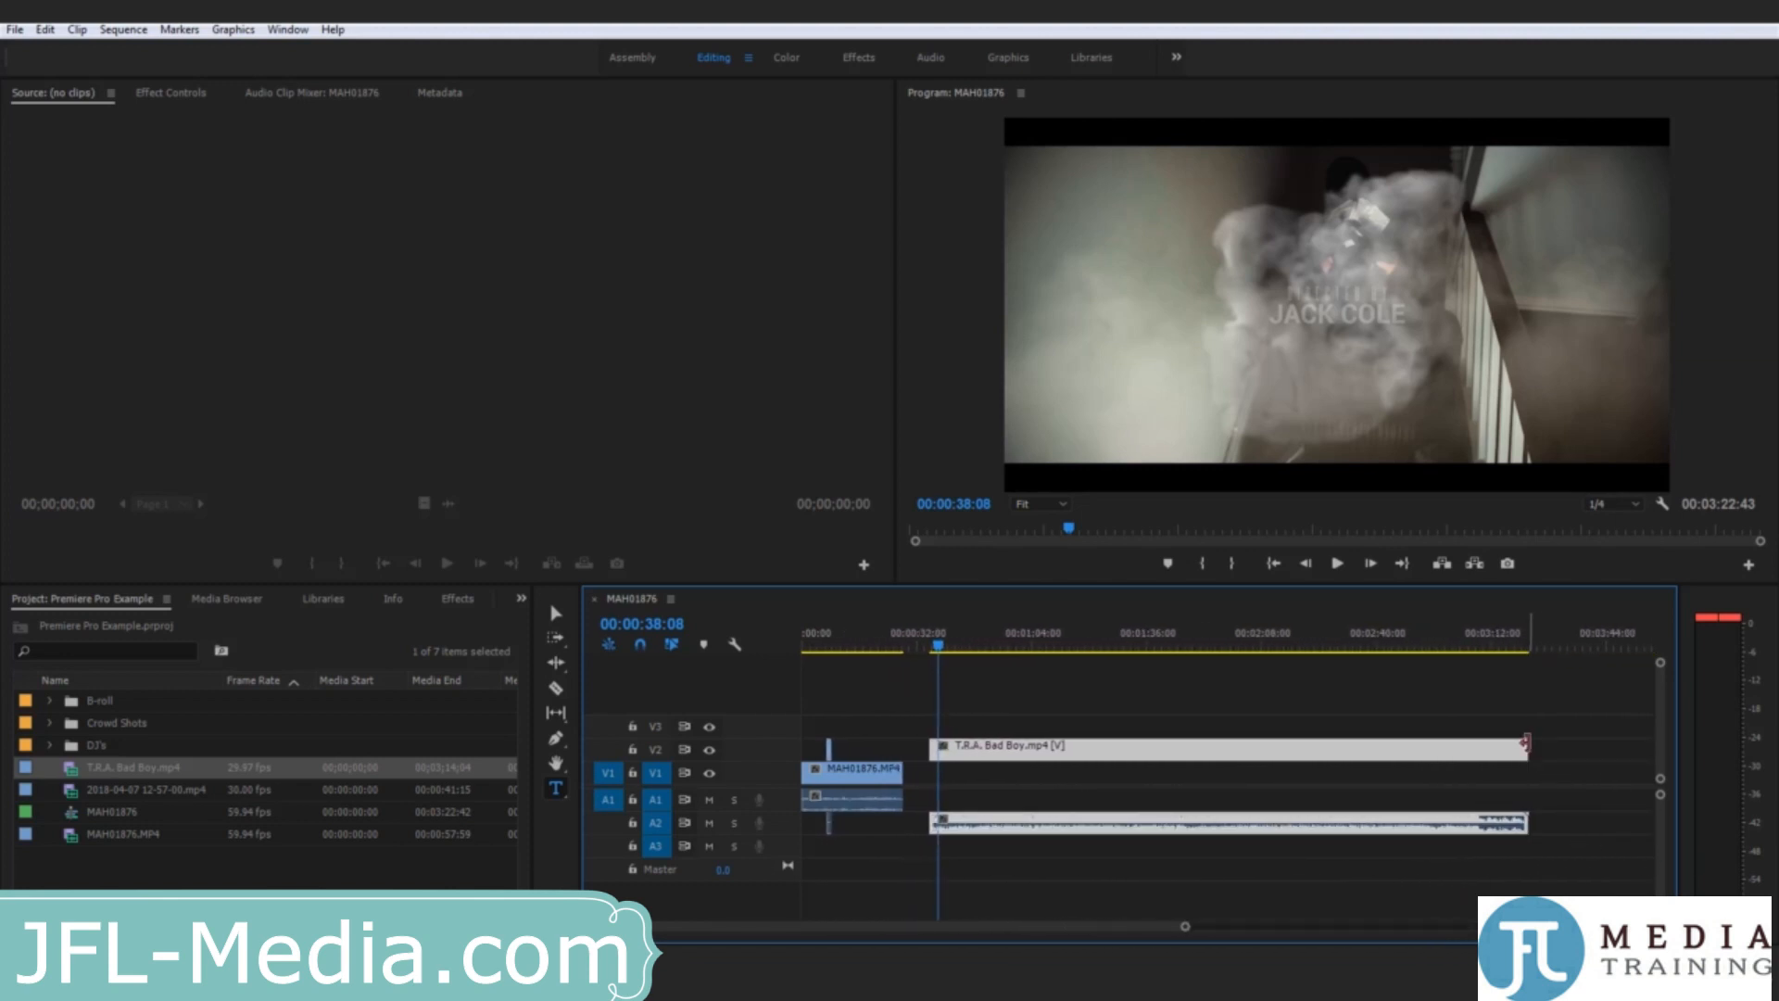
pyautogui.moveTo(1524, 742); pyautogui.dragTo(944, 740)
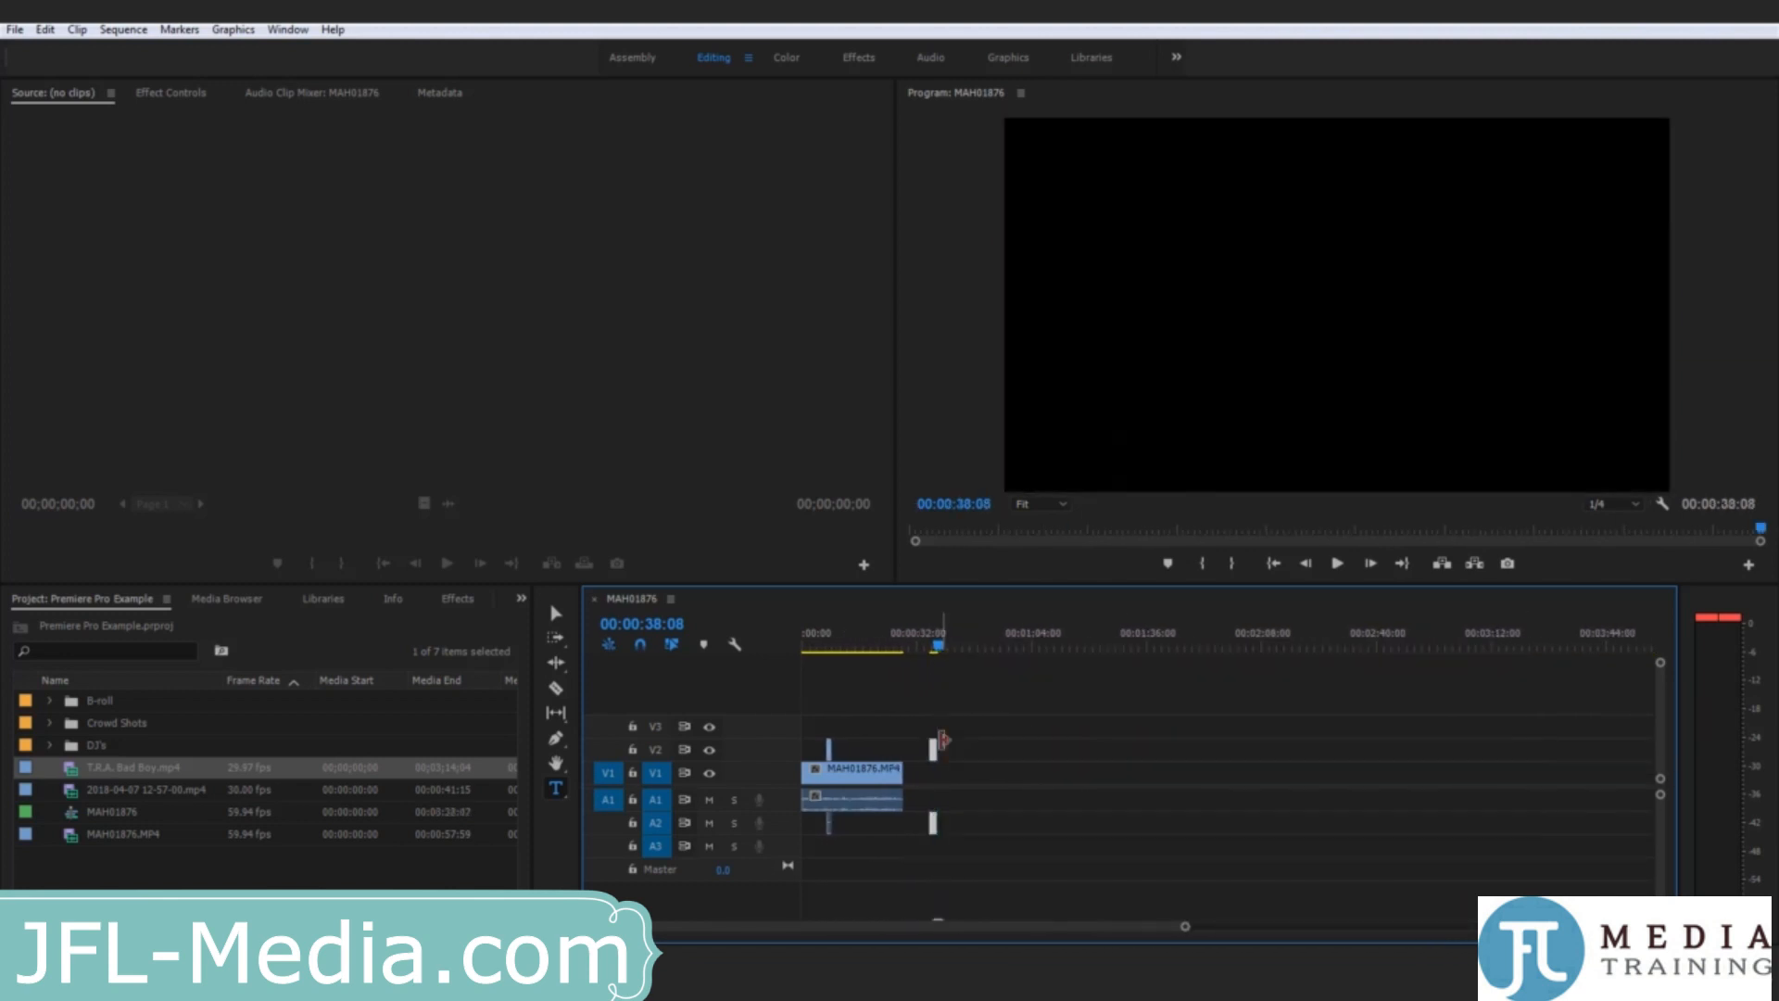
# Step: Move the trimmed T.R.A. Bad Boy clip back along V2 so it sits directly after the short overlay clip
pyautogui.click(931, 640)
pyautogui.moveTo(1181, 920); pyautogui.dragTo(917, 926)
pyautogui.moveTo(1257, 758); pyautogui.dragTo(924, 758)
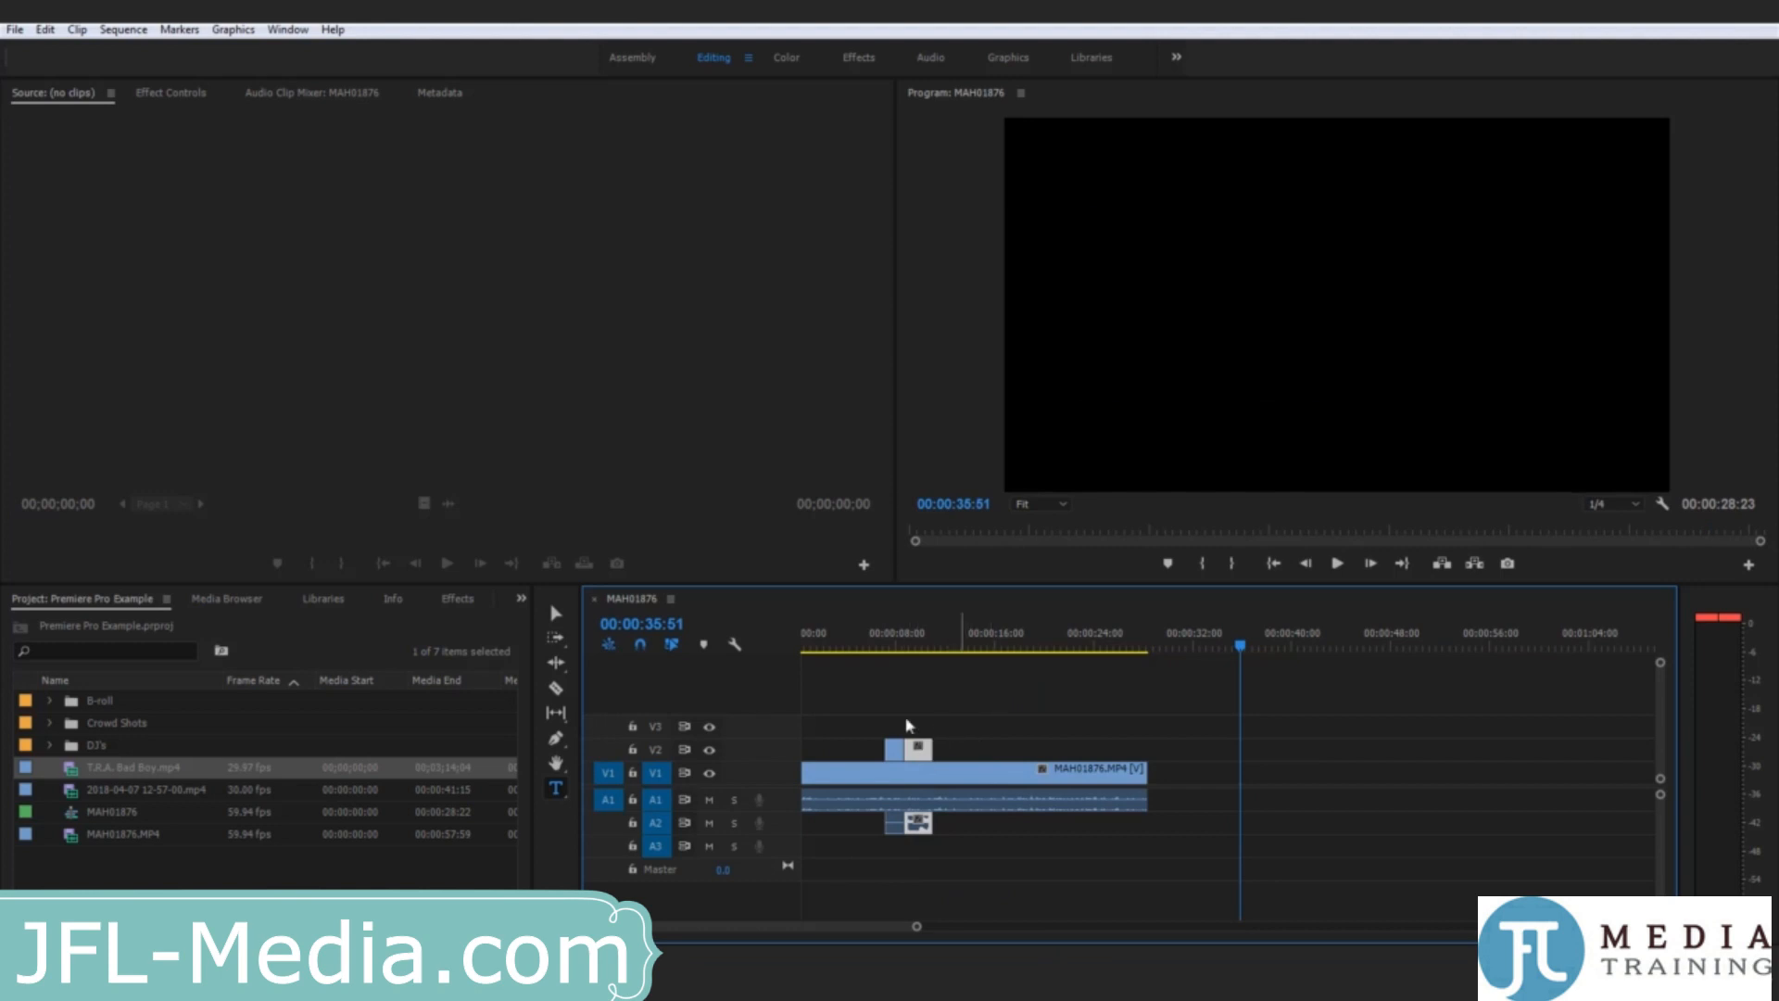
# Step: Play the sequence from 00:00:06:01 through both V2 overlay clips to check their timing and sound
pyautogui.click(874, 642)
pyautogui.click(884, 640)
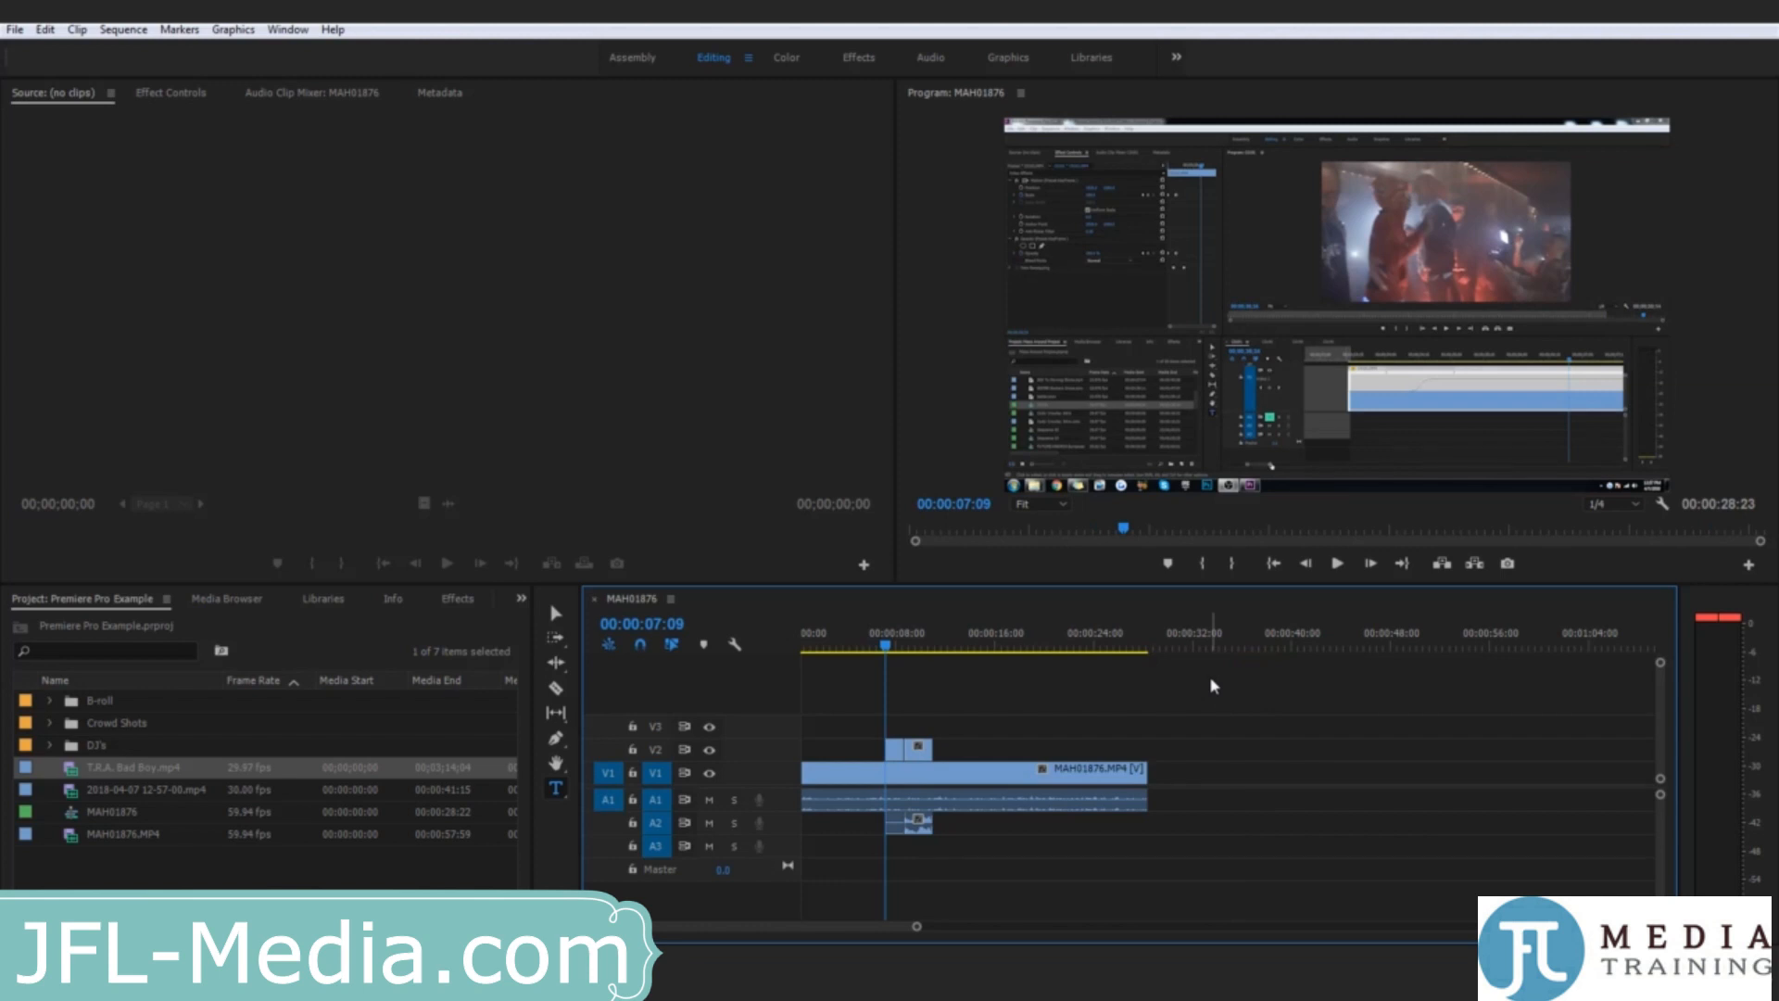
pyautogui.click(876, 646)
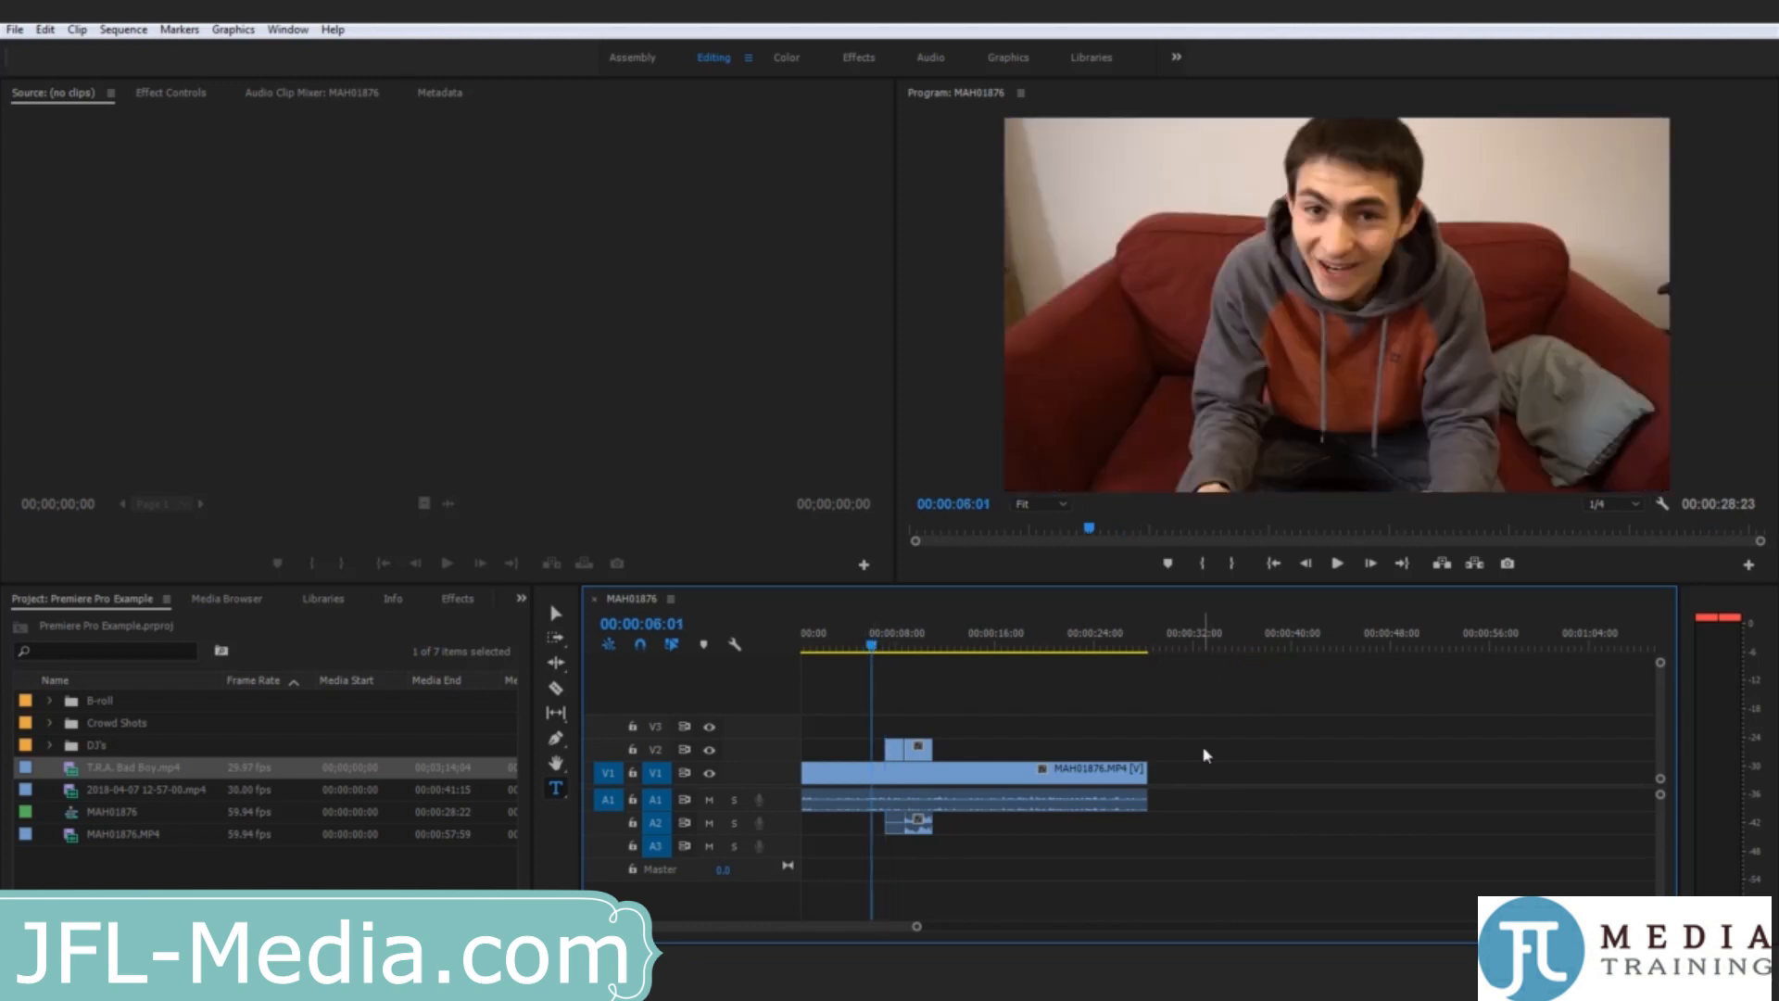
pyautogui.press('space')
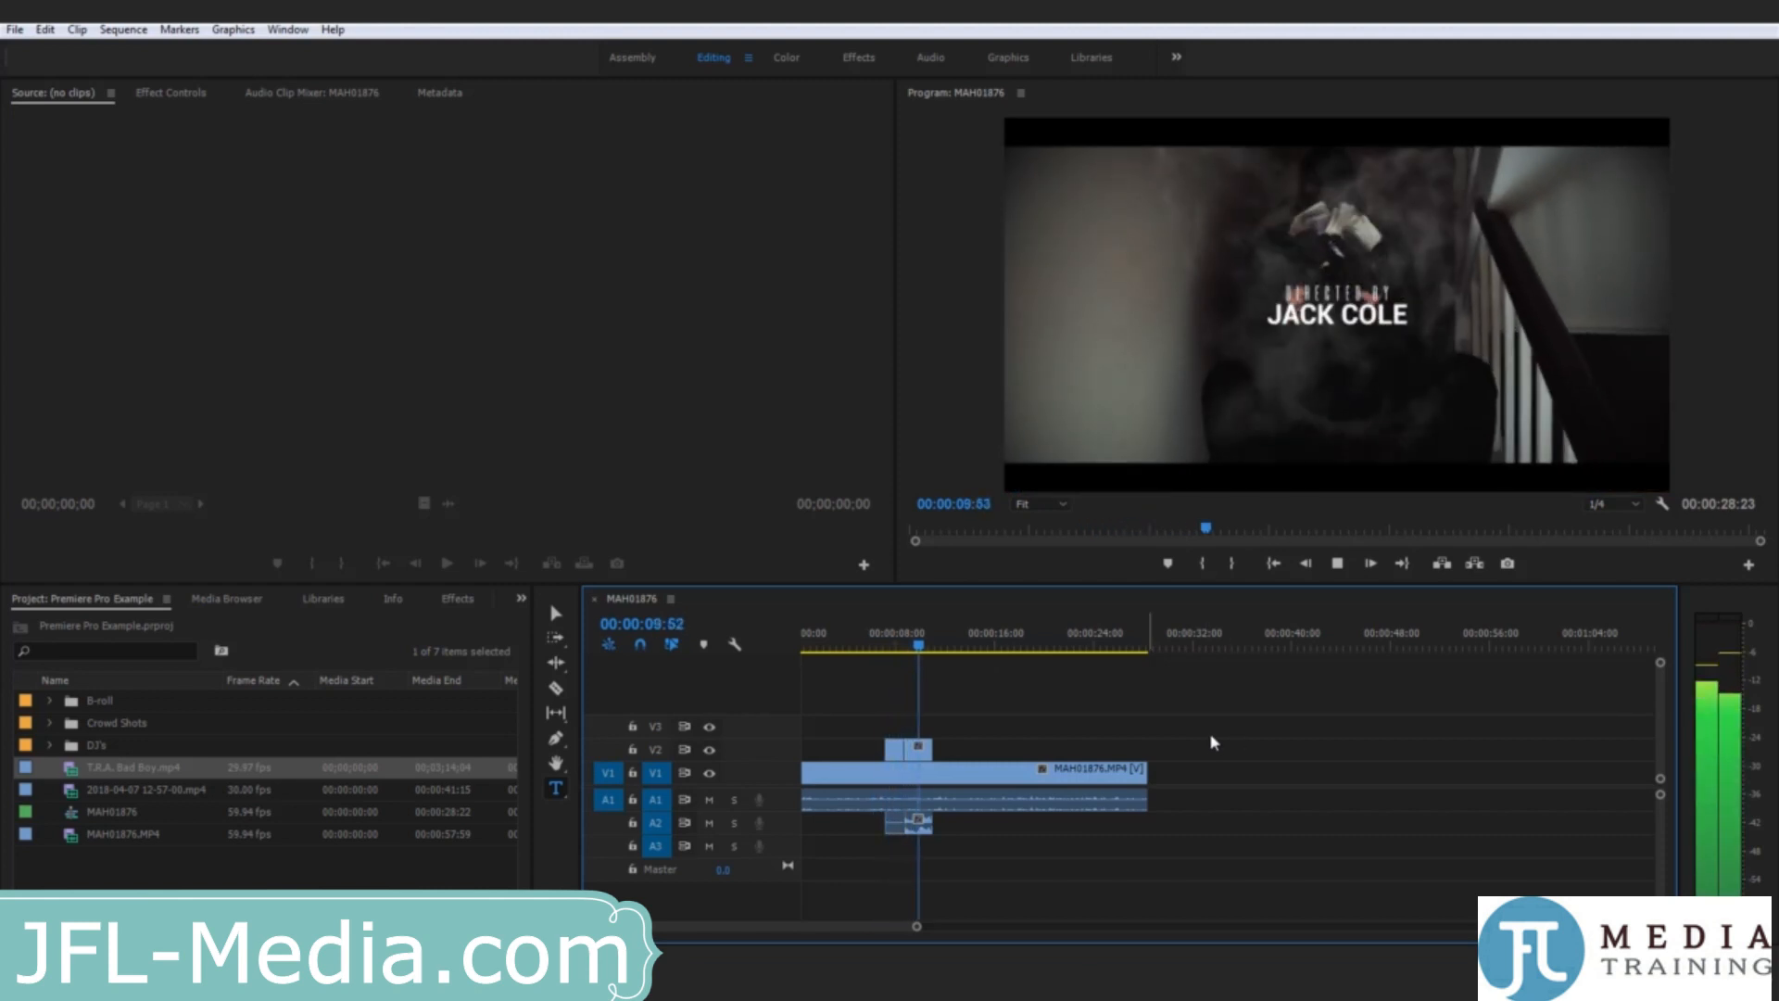
pyautogui.press('space')
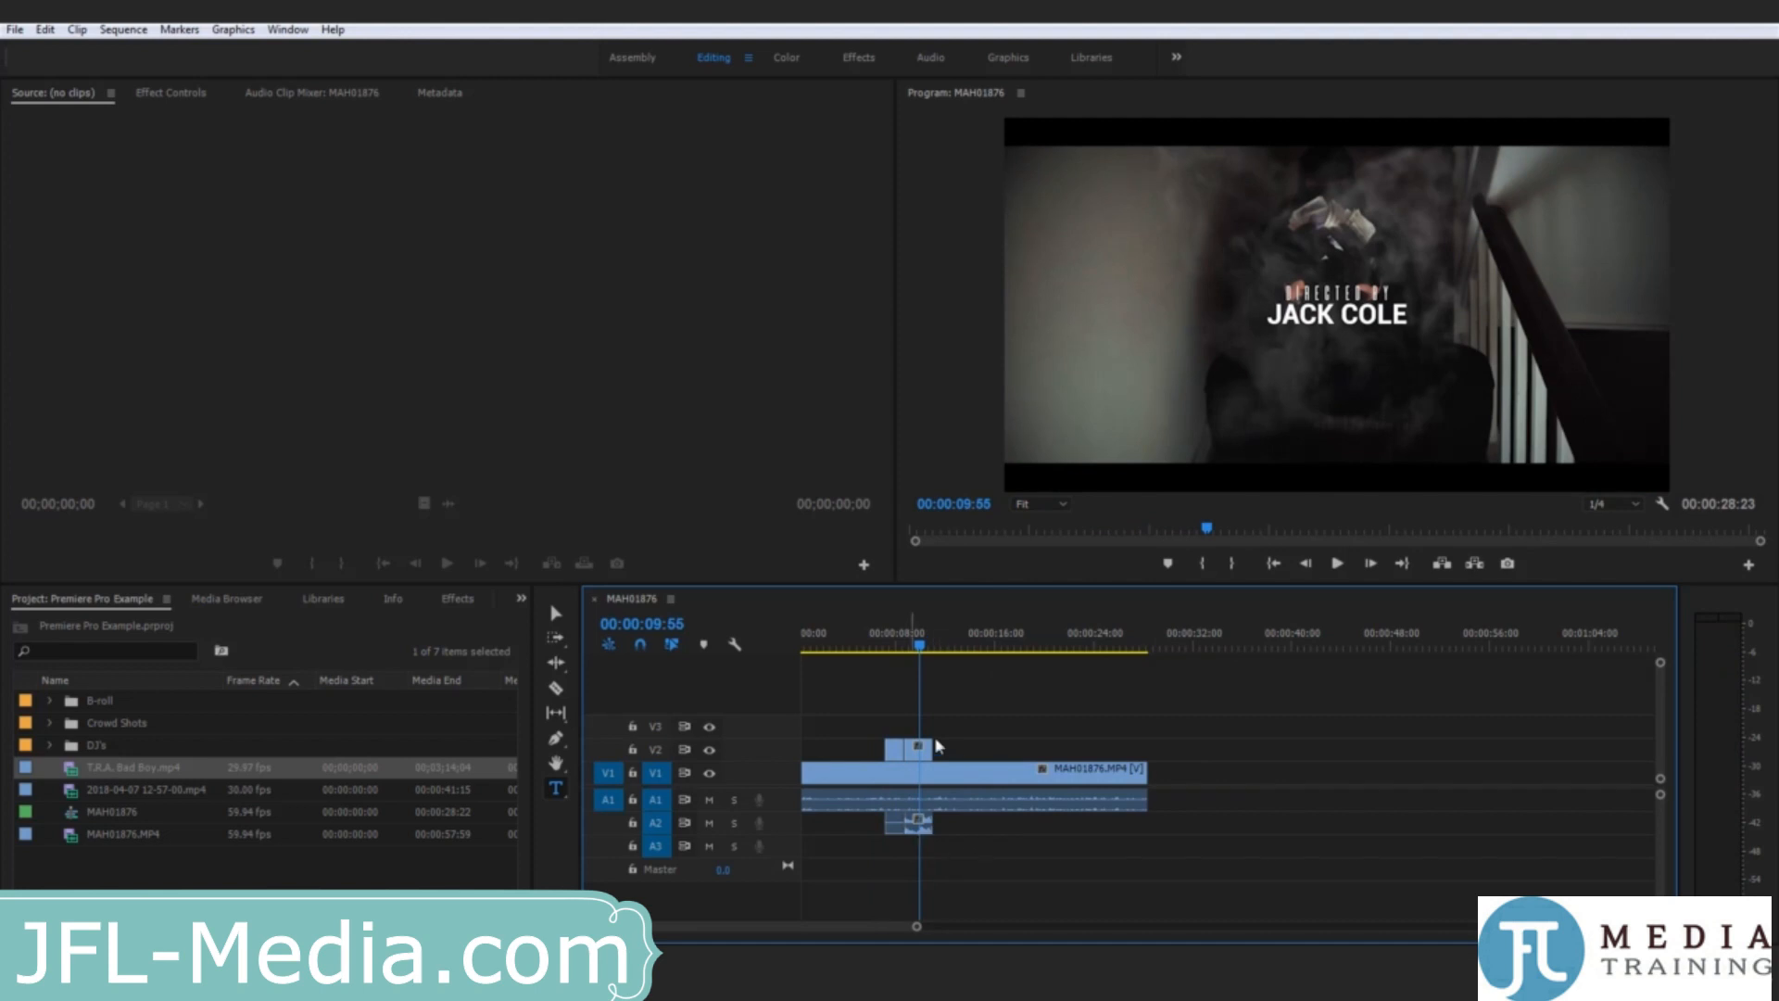
# Step: Mute audio track A2 and replay the overlay section from 00:00:05:43 to hear only the speech
pyautogui.click(710, 824)
pyautogui.click(871, 640)
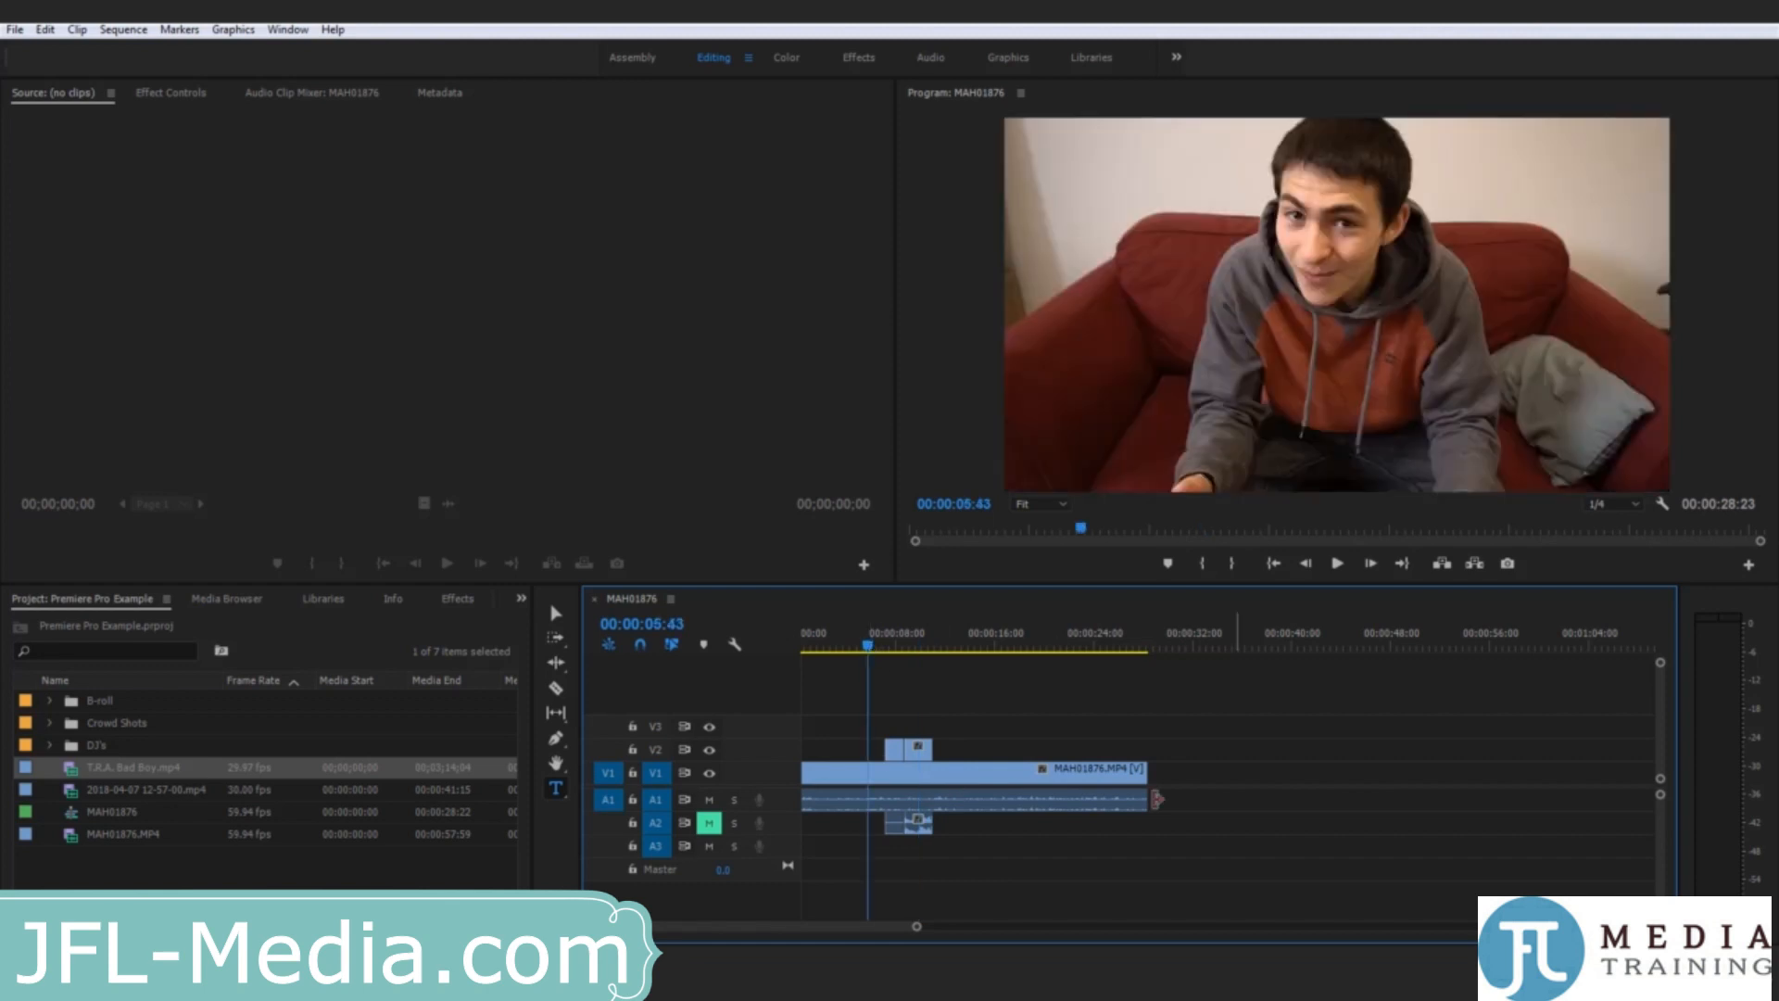
pyautogui.press('space')
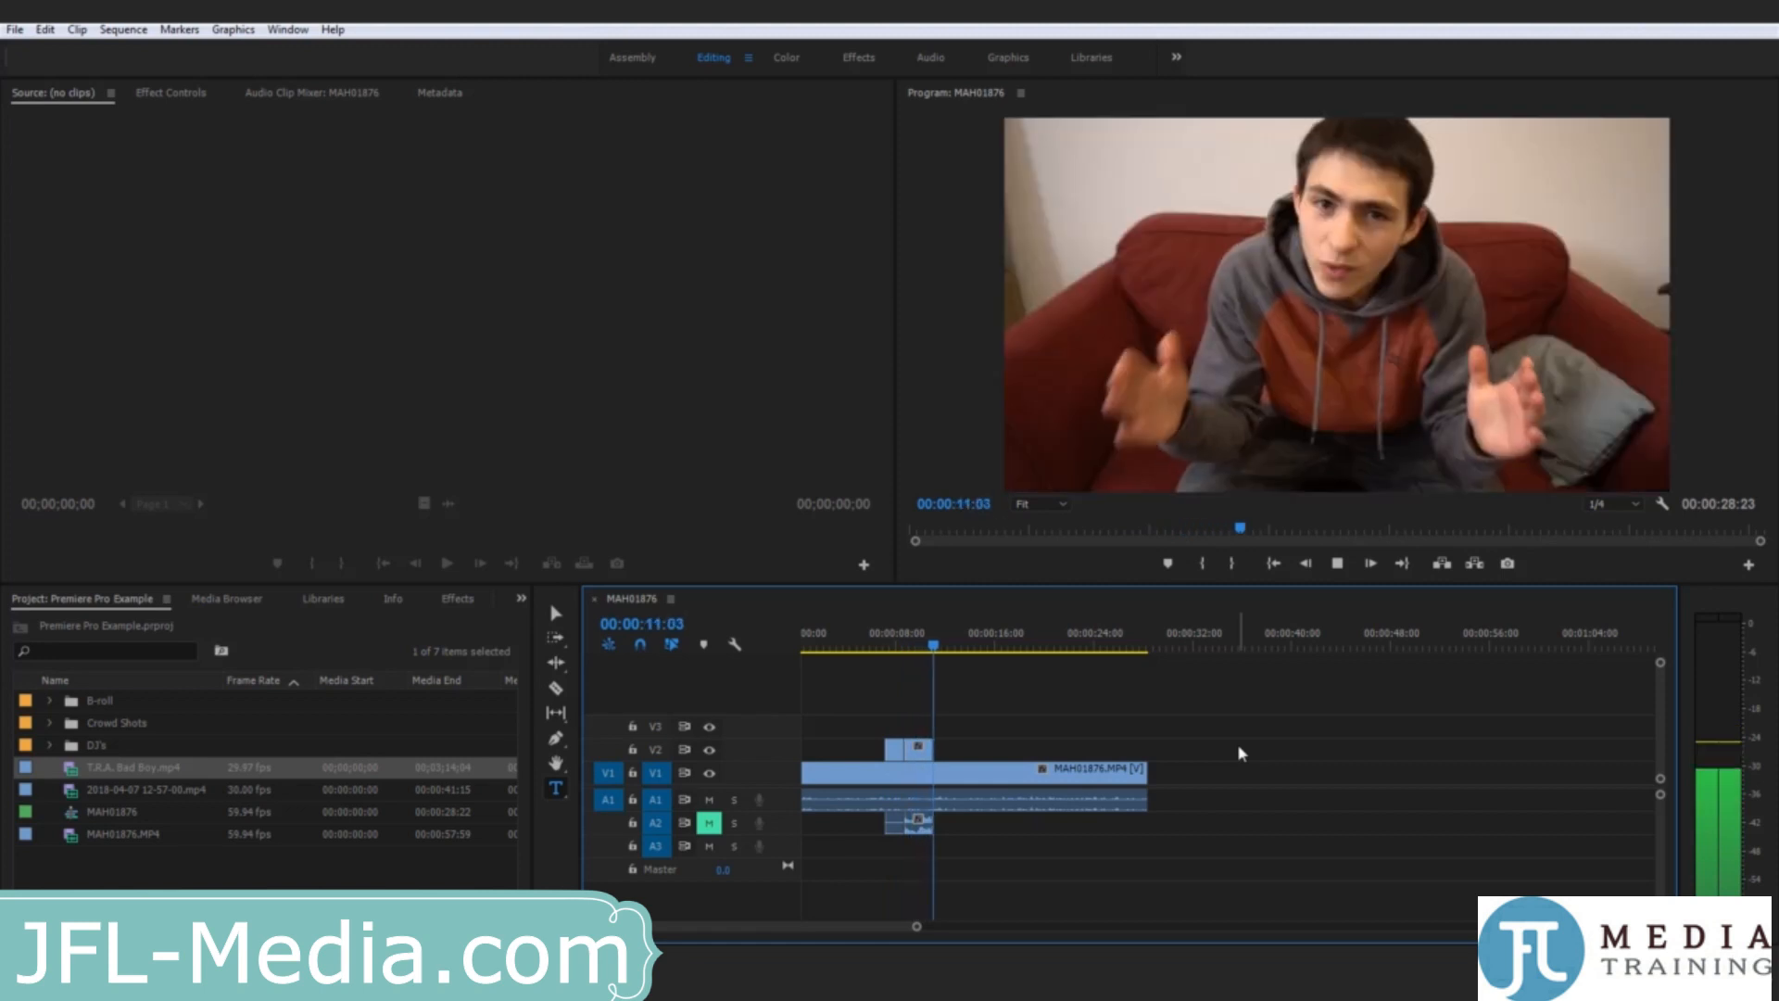
pyautogui.press('space')
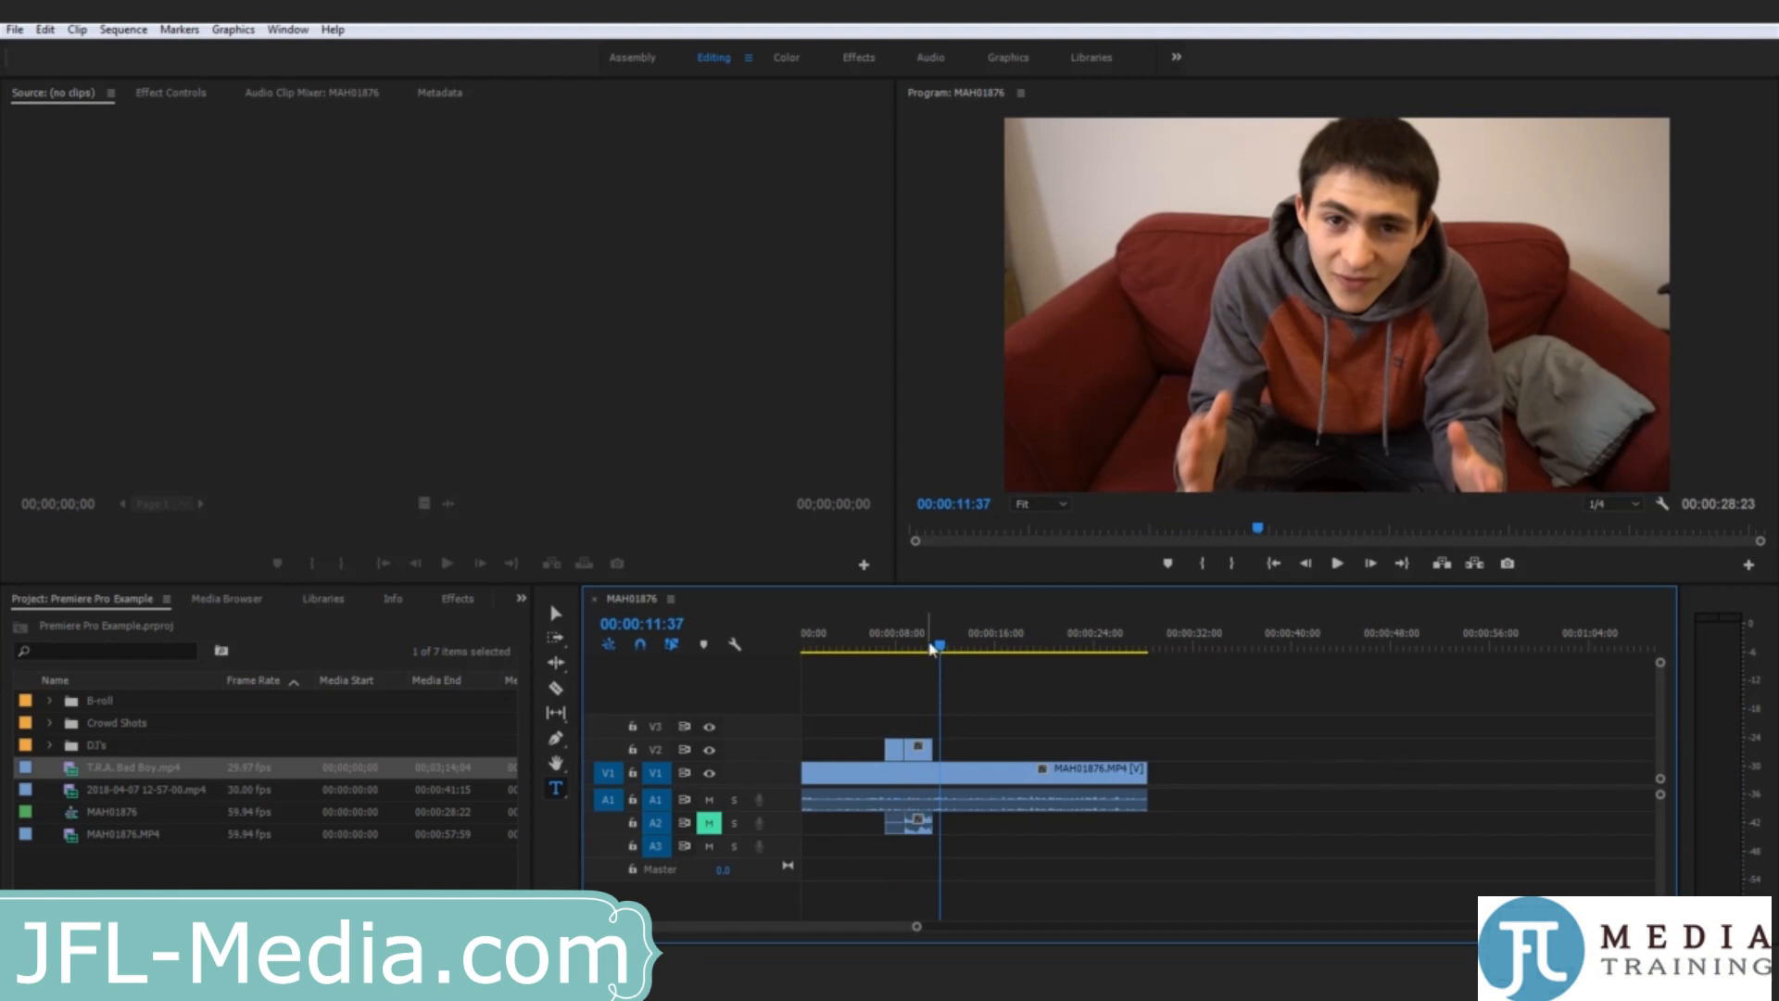
# Step: Import the channel-page screenshot image into the project and place it on V2 directly after the T.R.A. Bad Boy clip
pyautogui.click(921, 647)
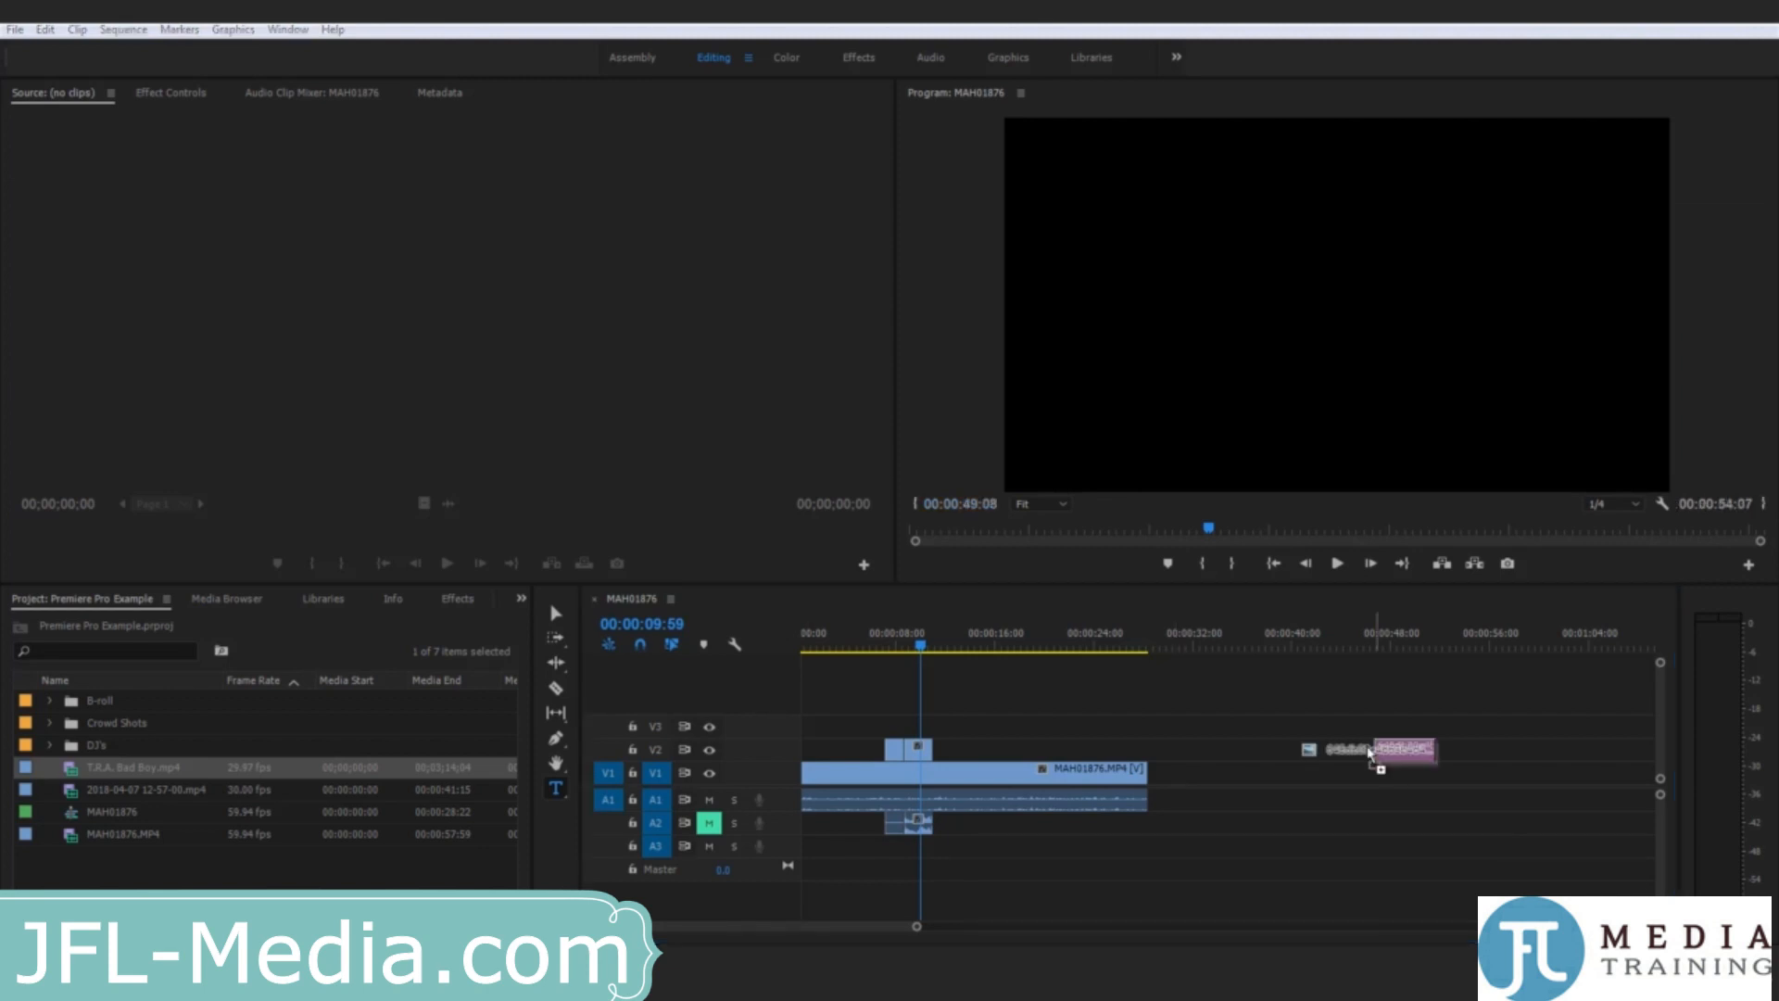
pyautogui.moveTo(1374, 753); pyautogui.dragTo(364, 871)
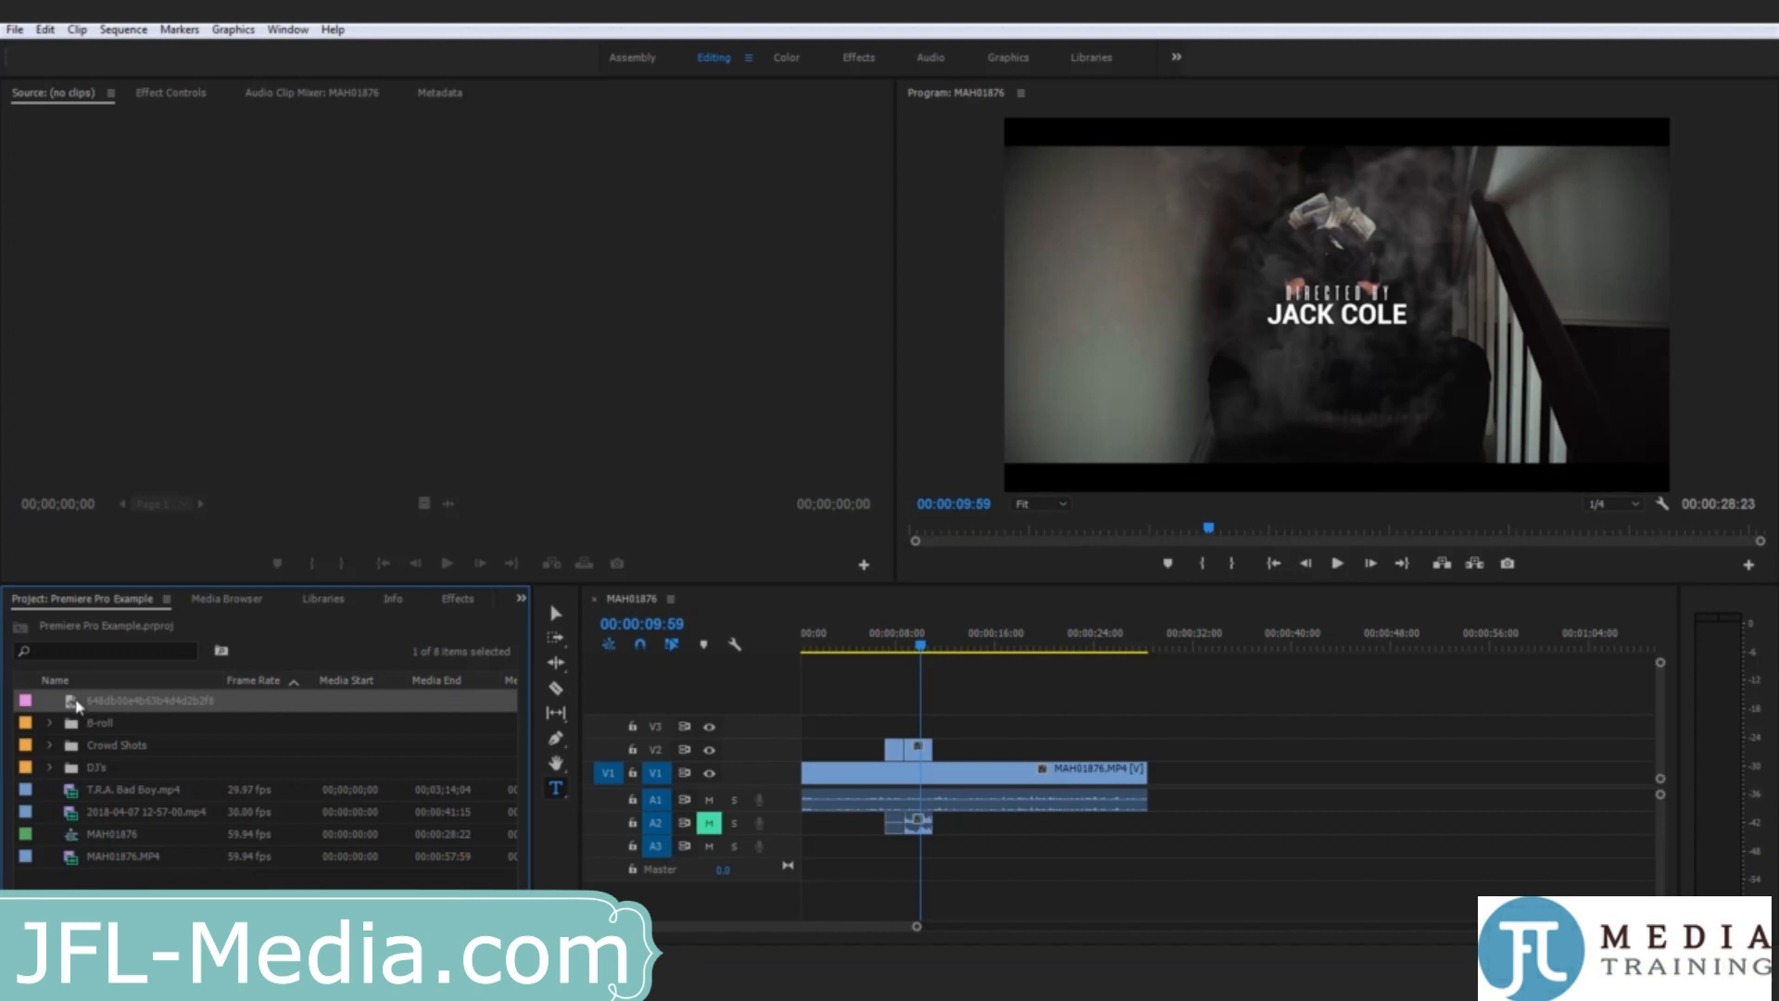
pyautogui.moveTo(76, 706); pyautogui.dragTo(942, 737)
# Step: Set the channel-page image on V2 to frame size and change its Scale to 120
pyautogui.click(938, 649)
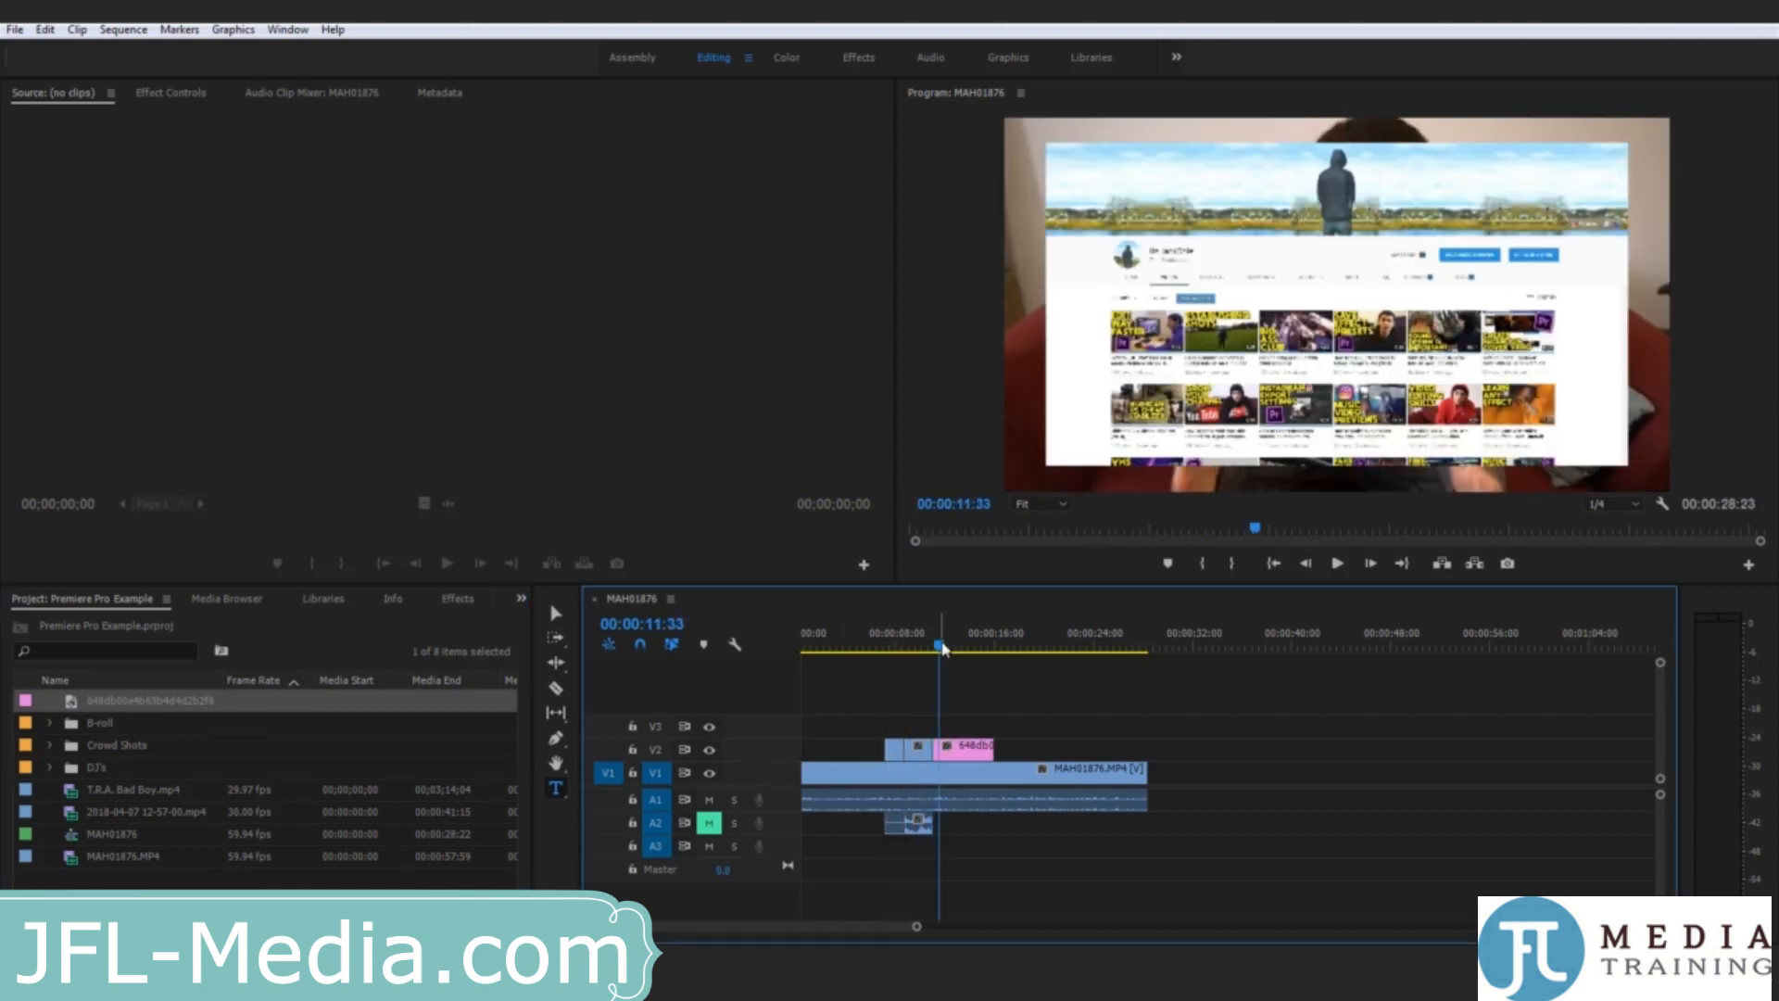
pyautogui.click(965, 750)
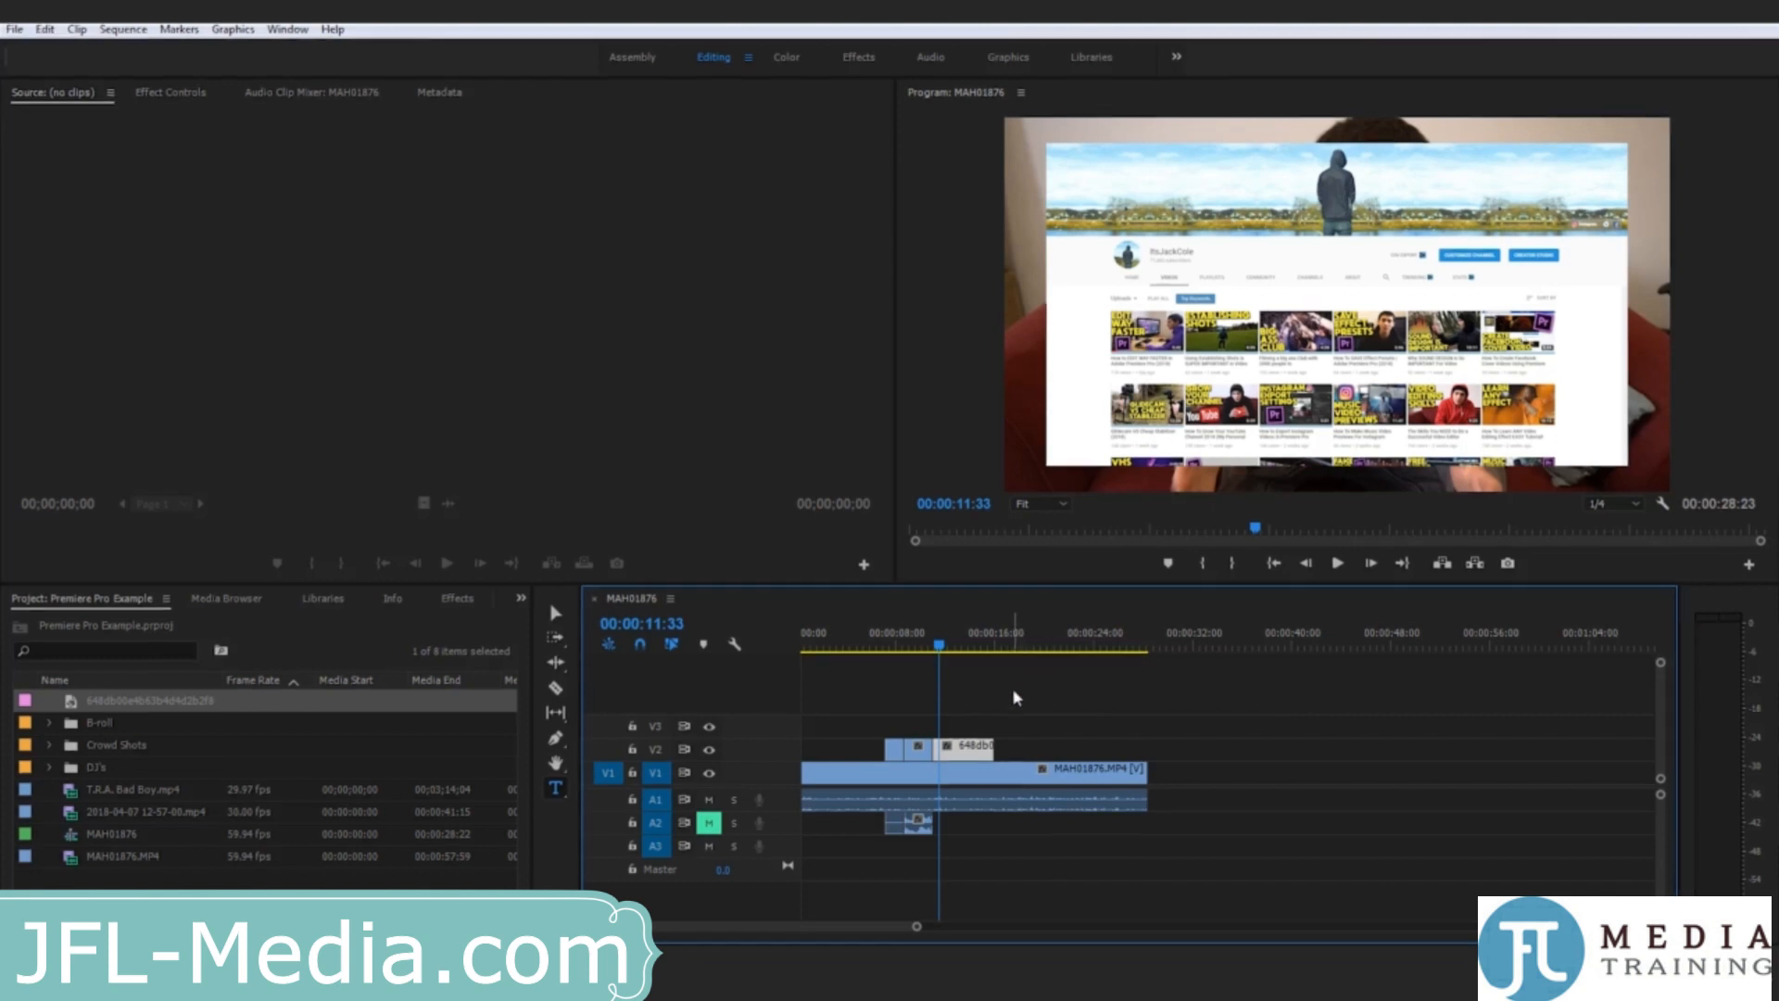
pyautogui.rightClick(976, 746)
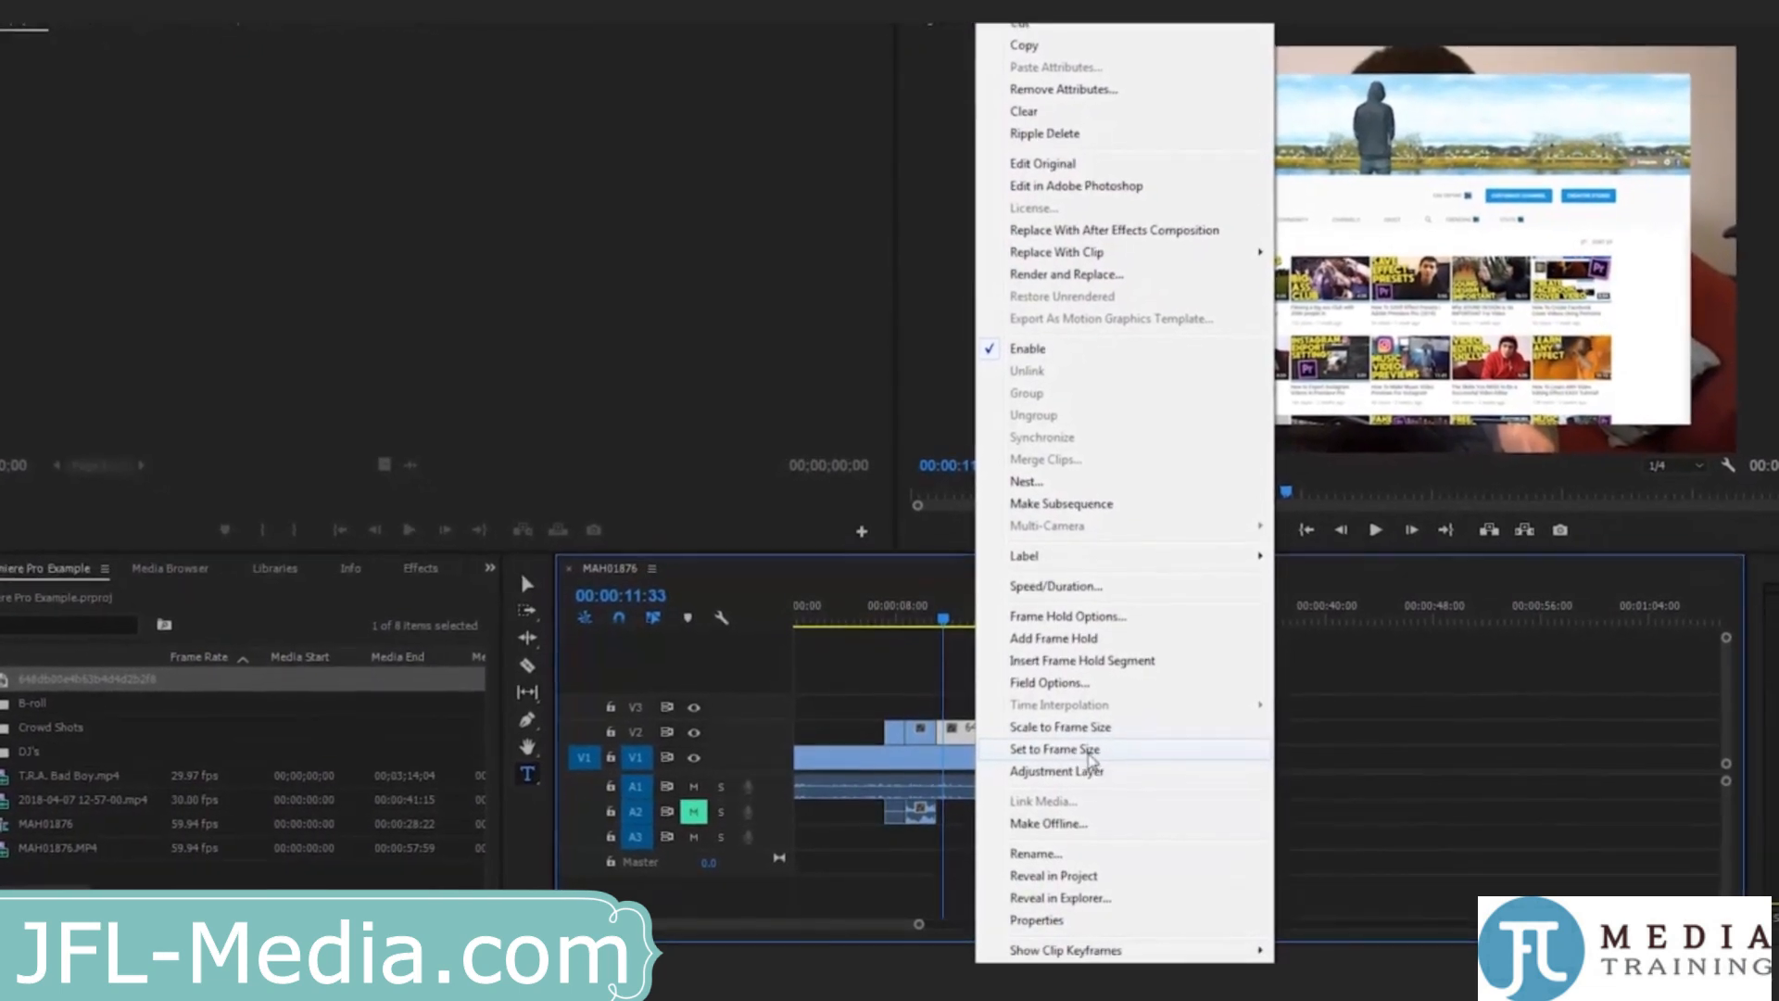
pyautogui.click(1052, 752)
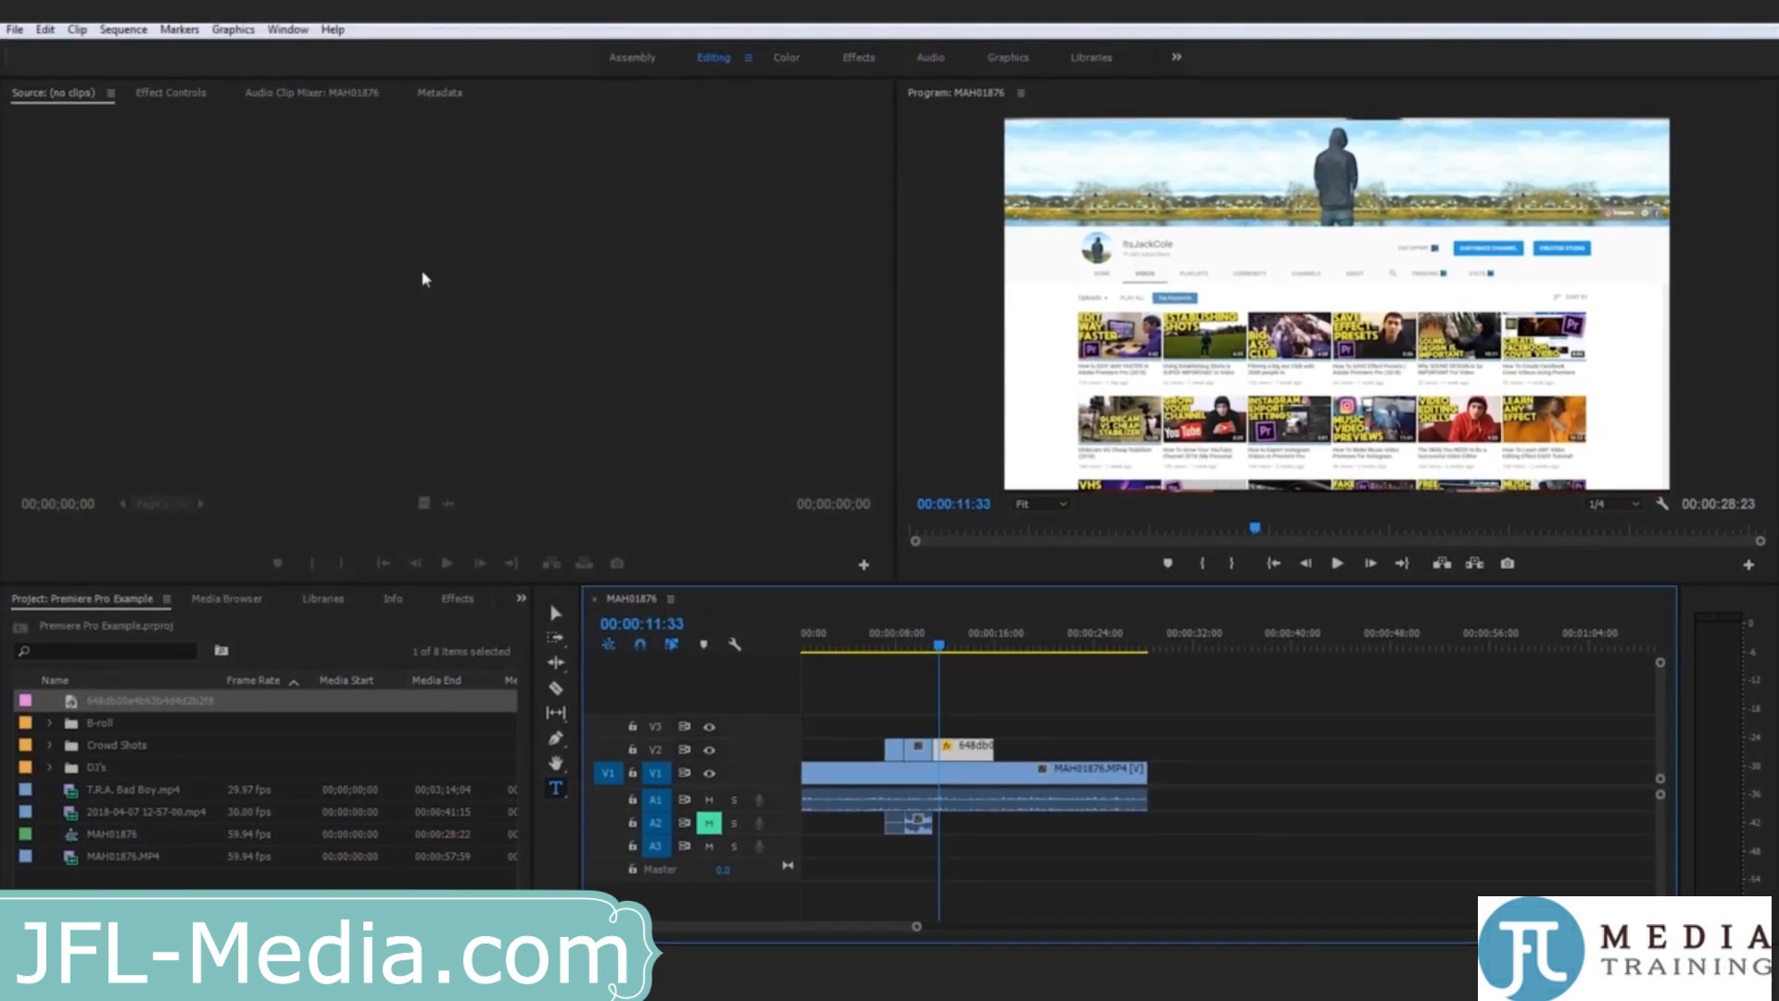
pyautogui.click(173, 93)
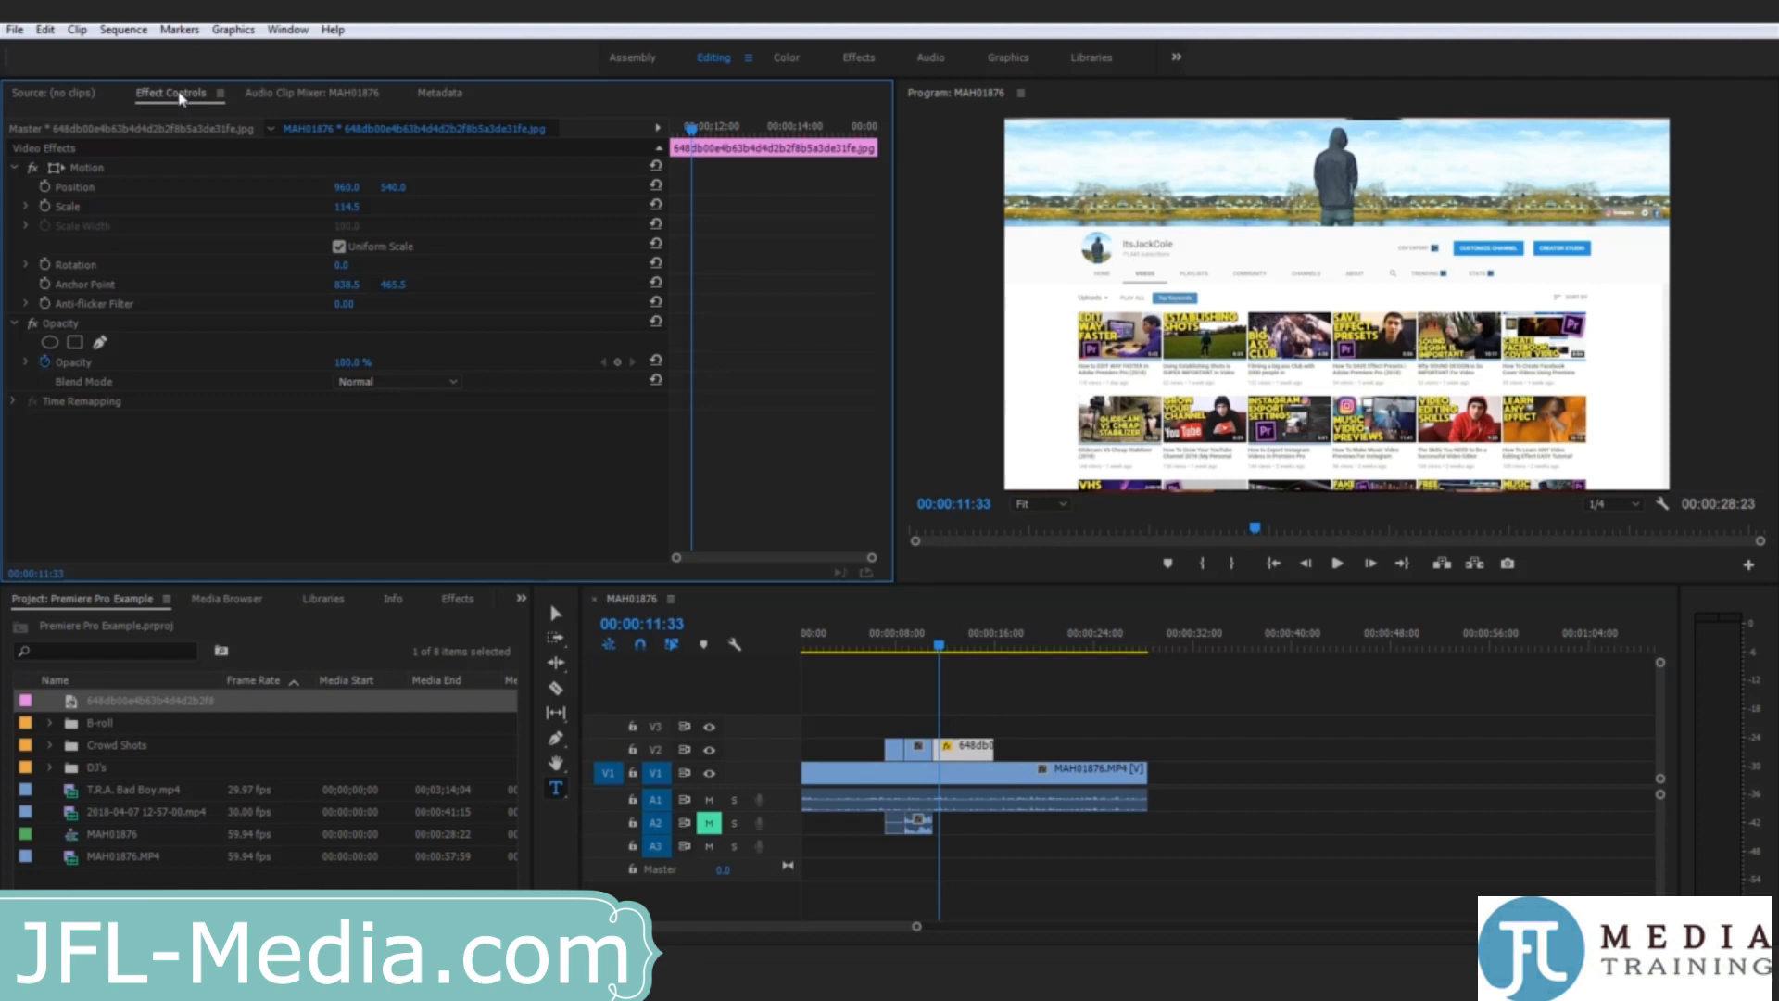
pyautogui.click(357, 206)
pyautogui.press('Return')
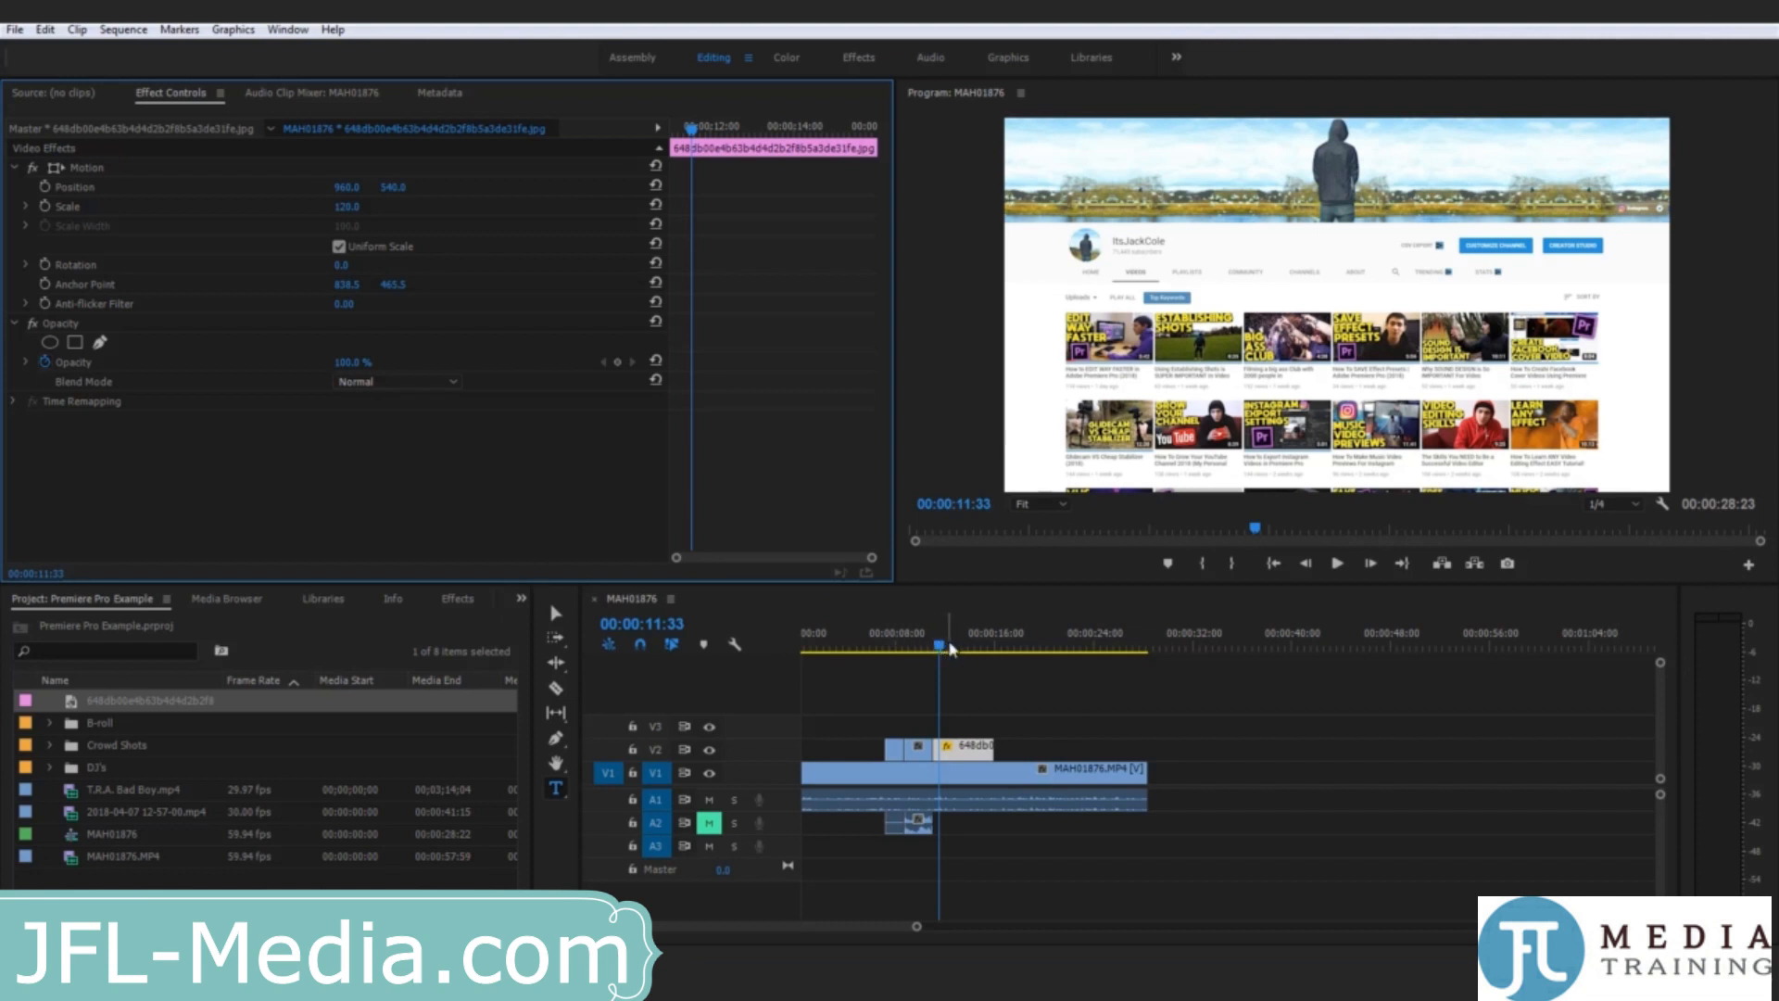
# Step: Play from the image's start at 00:00:11:02, stop at 00:00:14:11 and trim the end of the image clip to that point
pyautogui.click(935, 649)
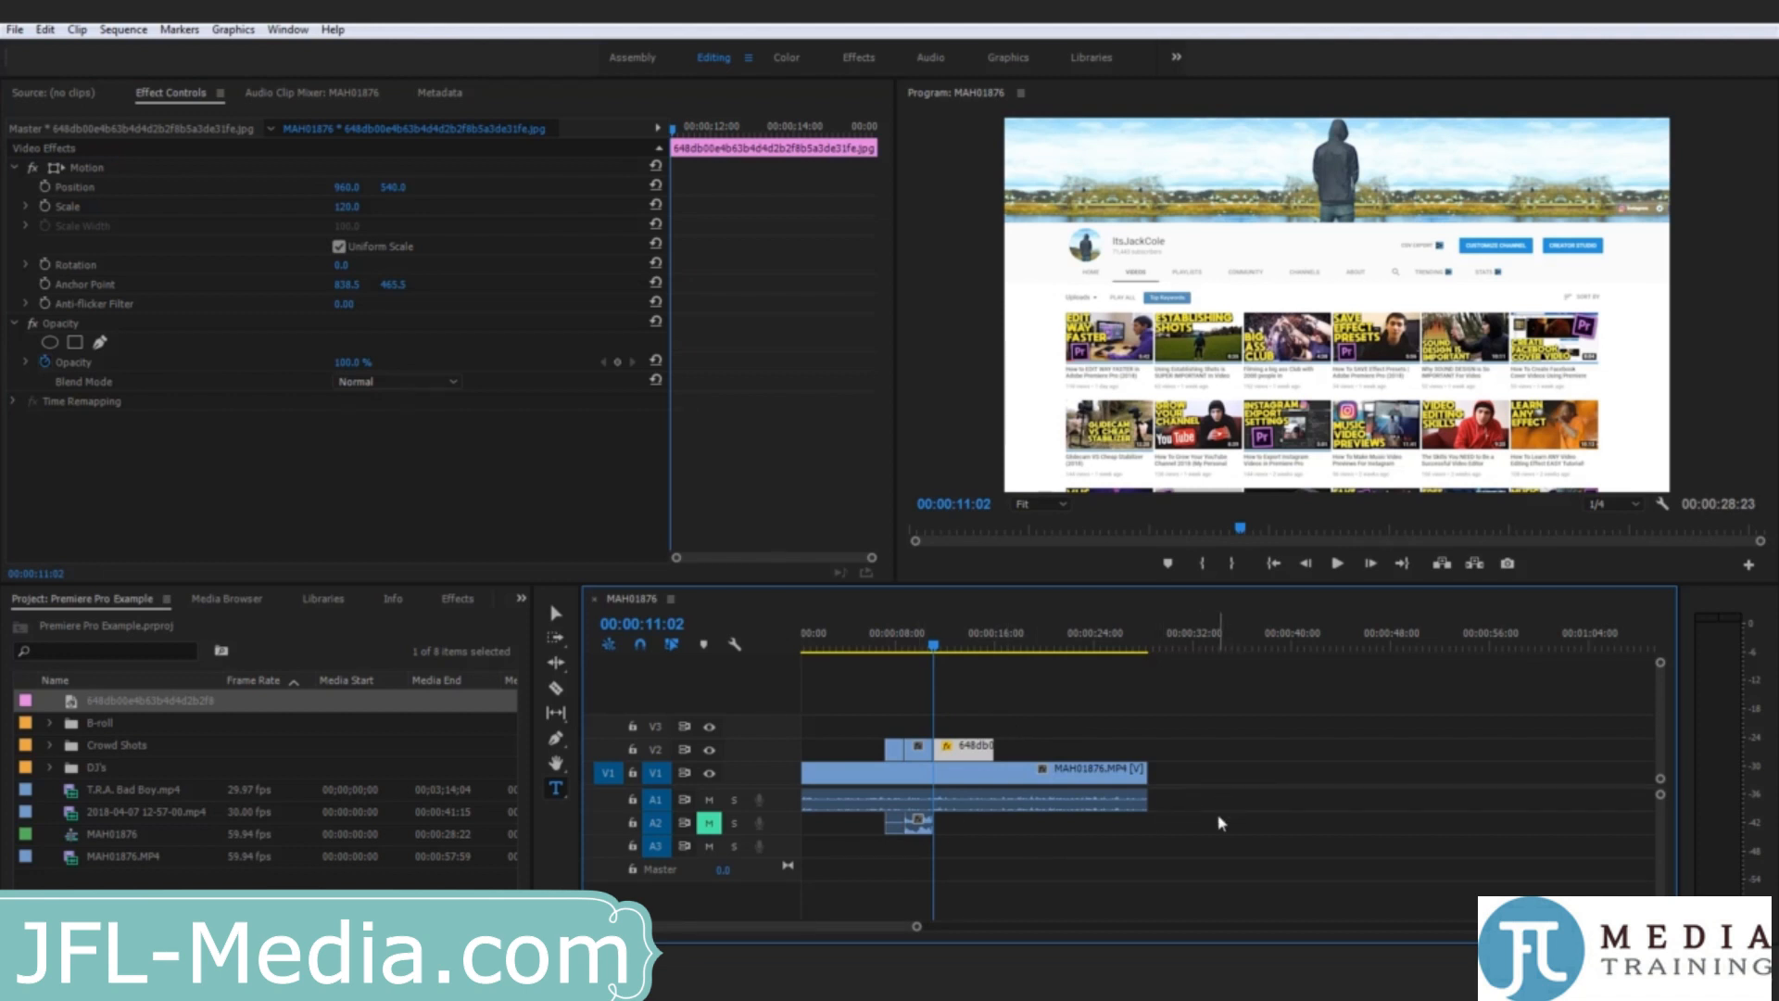
pyautogui.click(1008, 896)
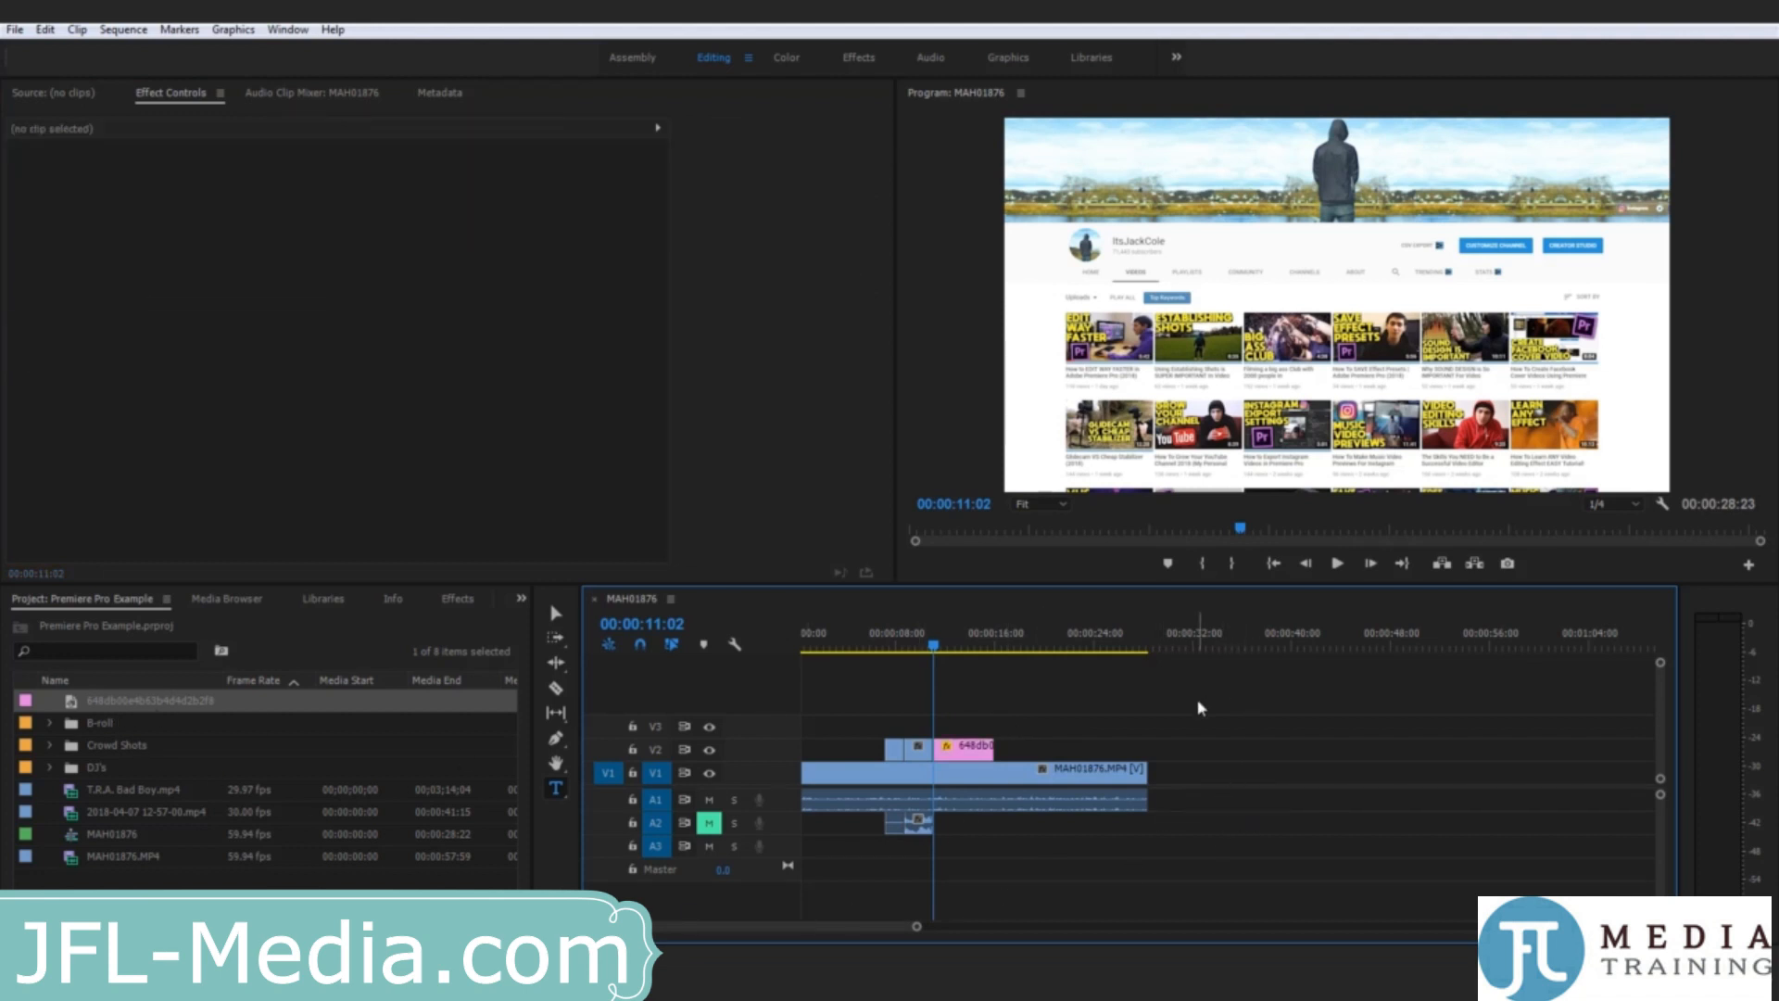
pyautogui.press('space')
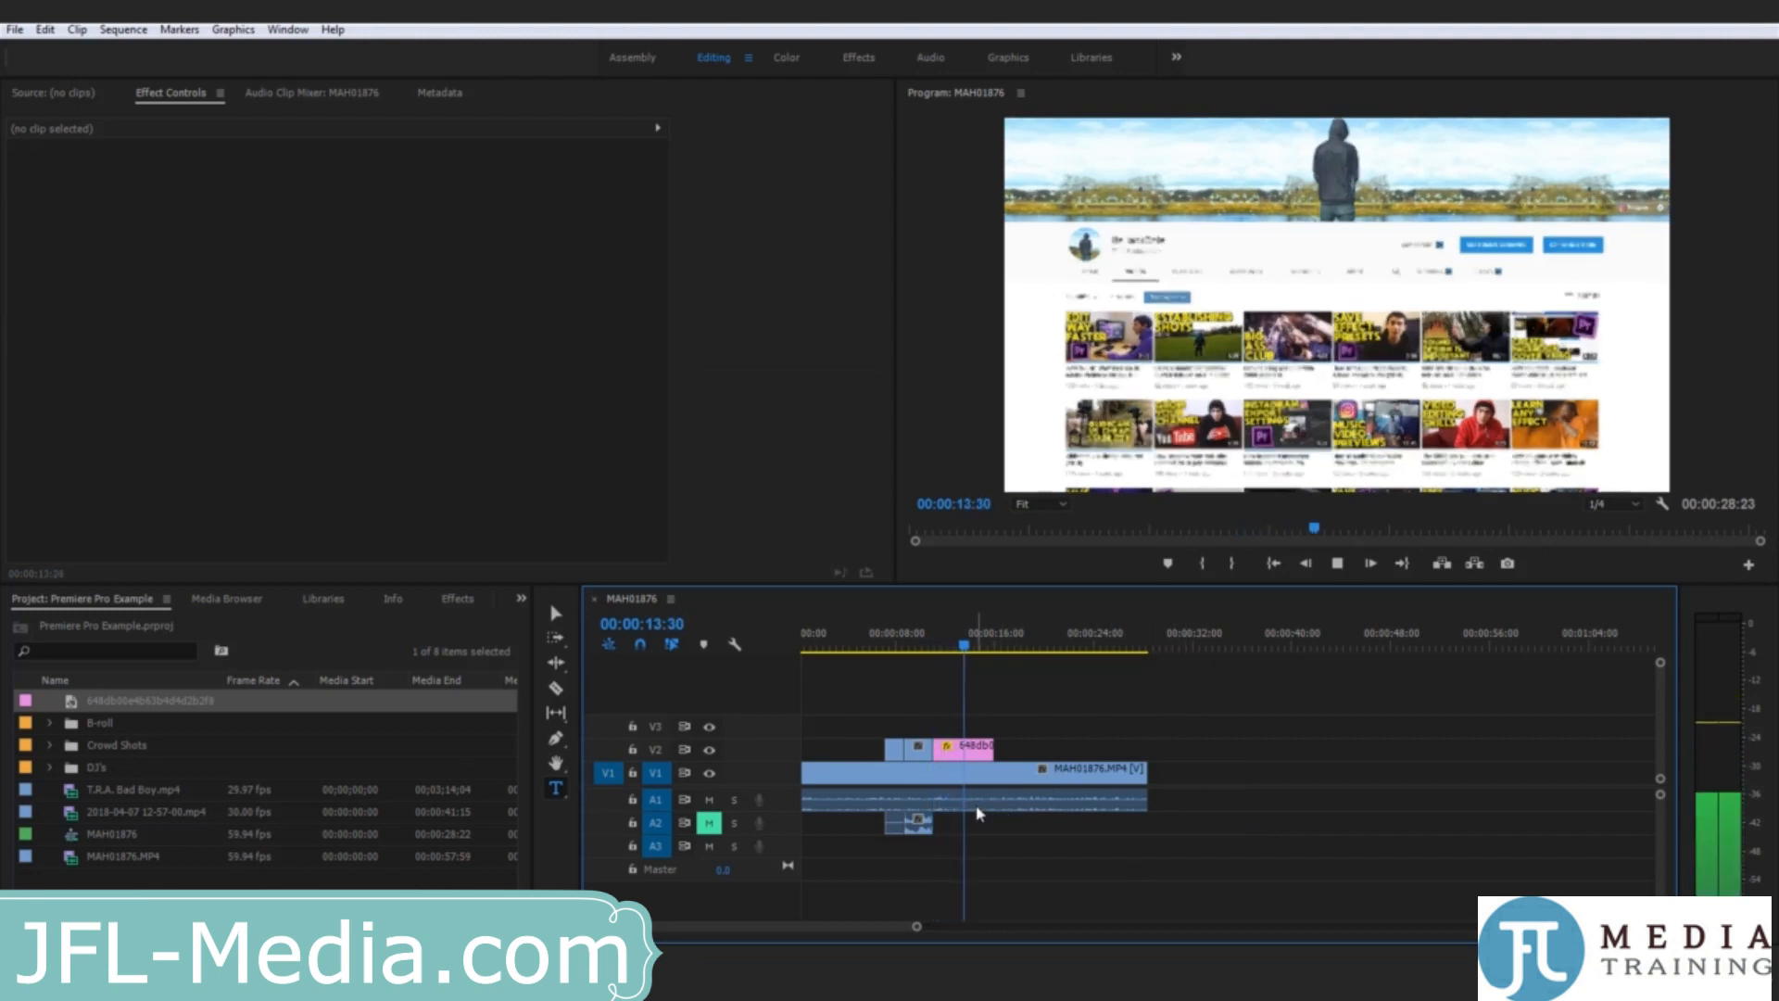
pyautogui.press('space')
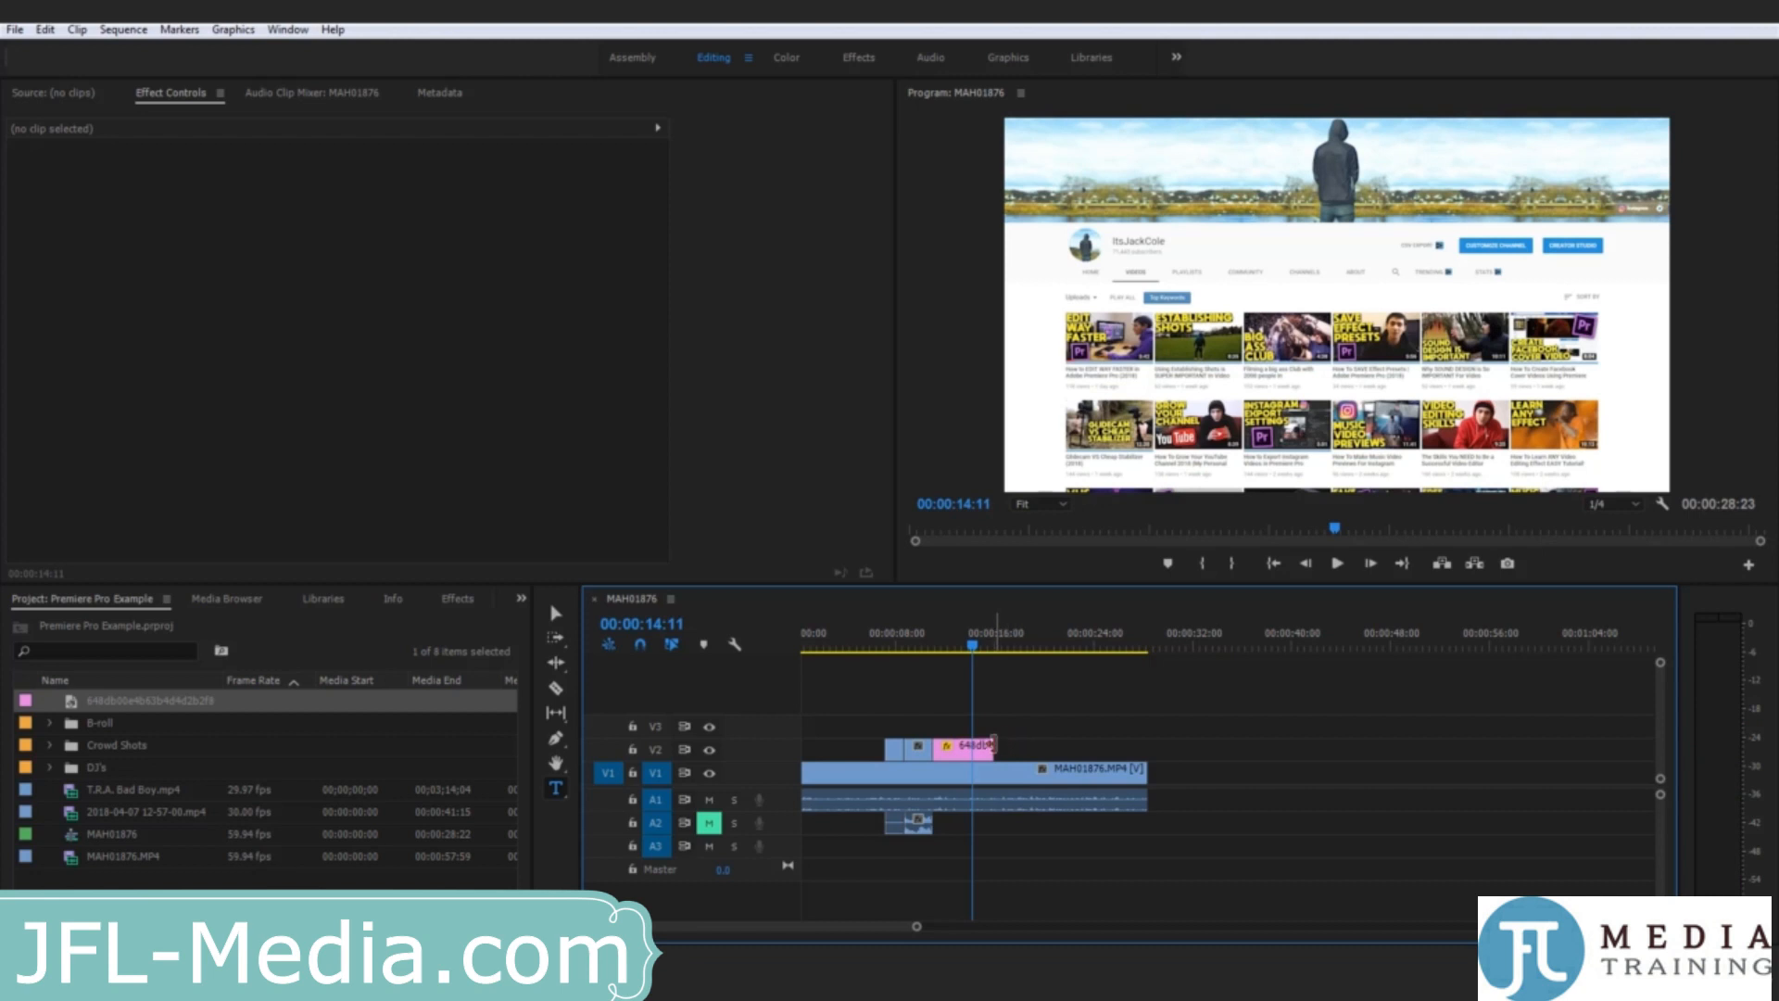
pyautogui.moveTo(993, 744); pyautogui.dragTo(973, 747)
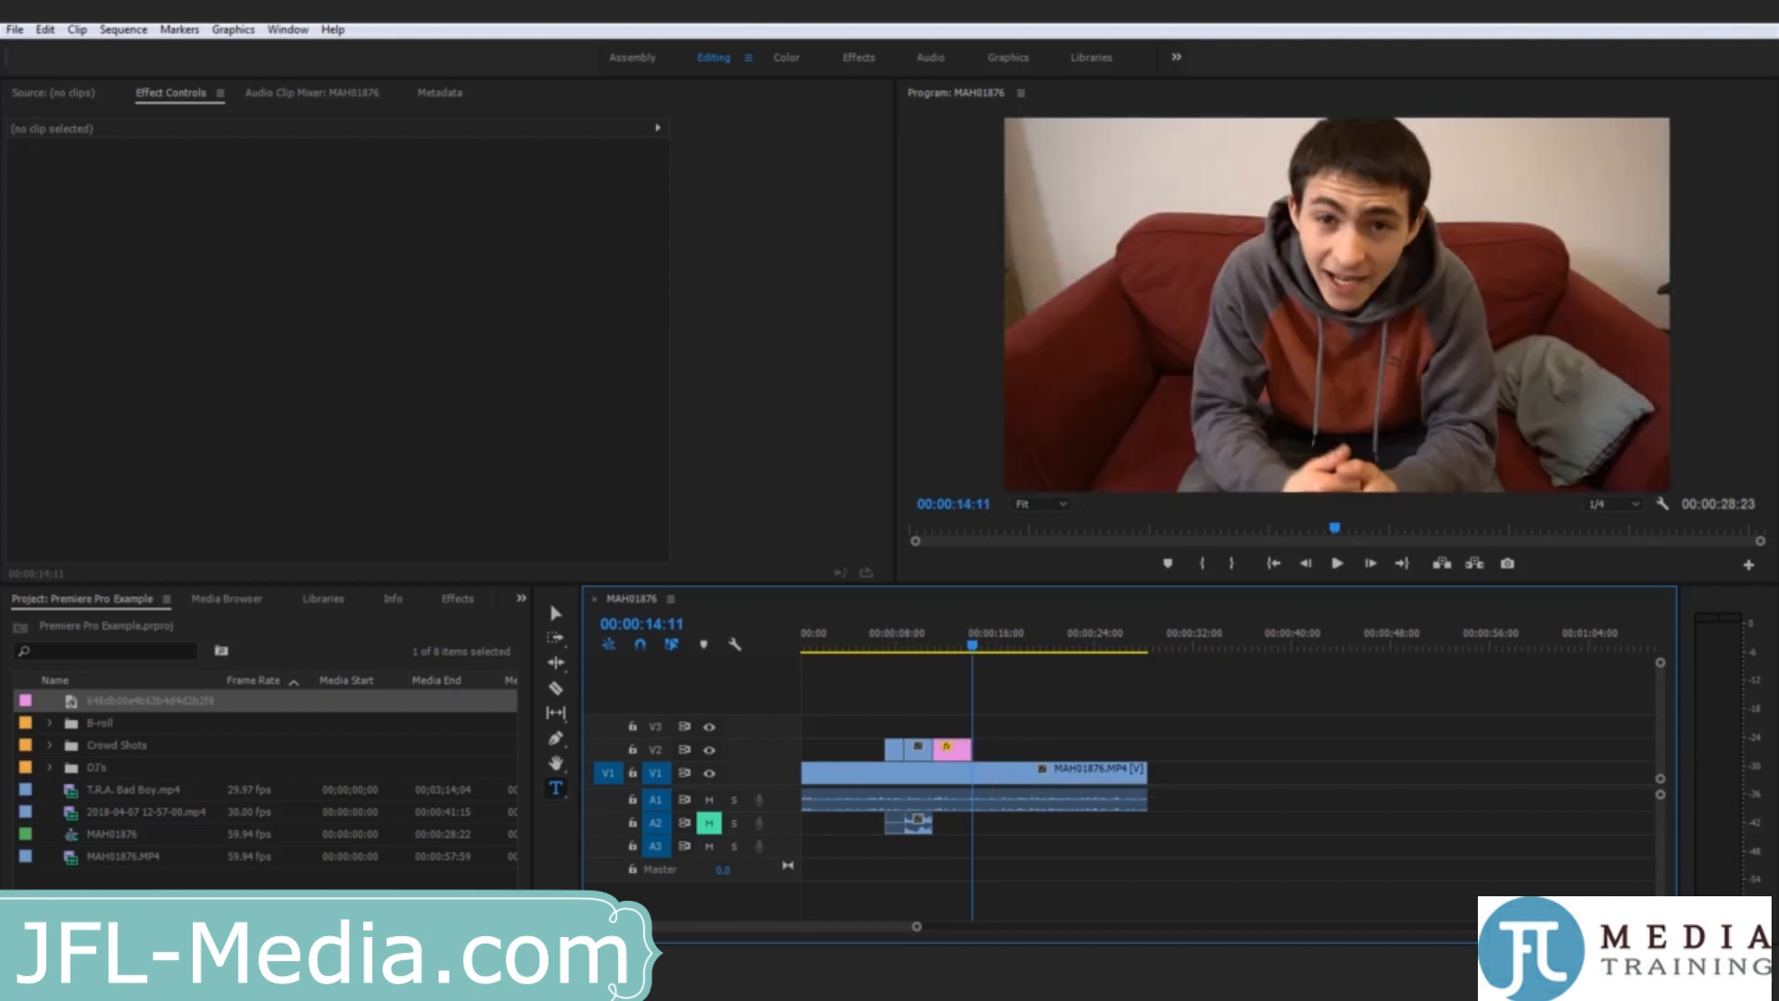
# Step: Play the sequence from the start through the V2 overlays, and replay from 00:00:06:26 to review their timing
pyautogui.press('-')
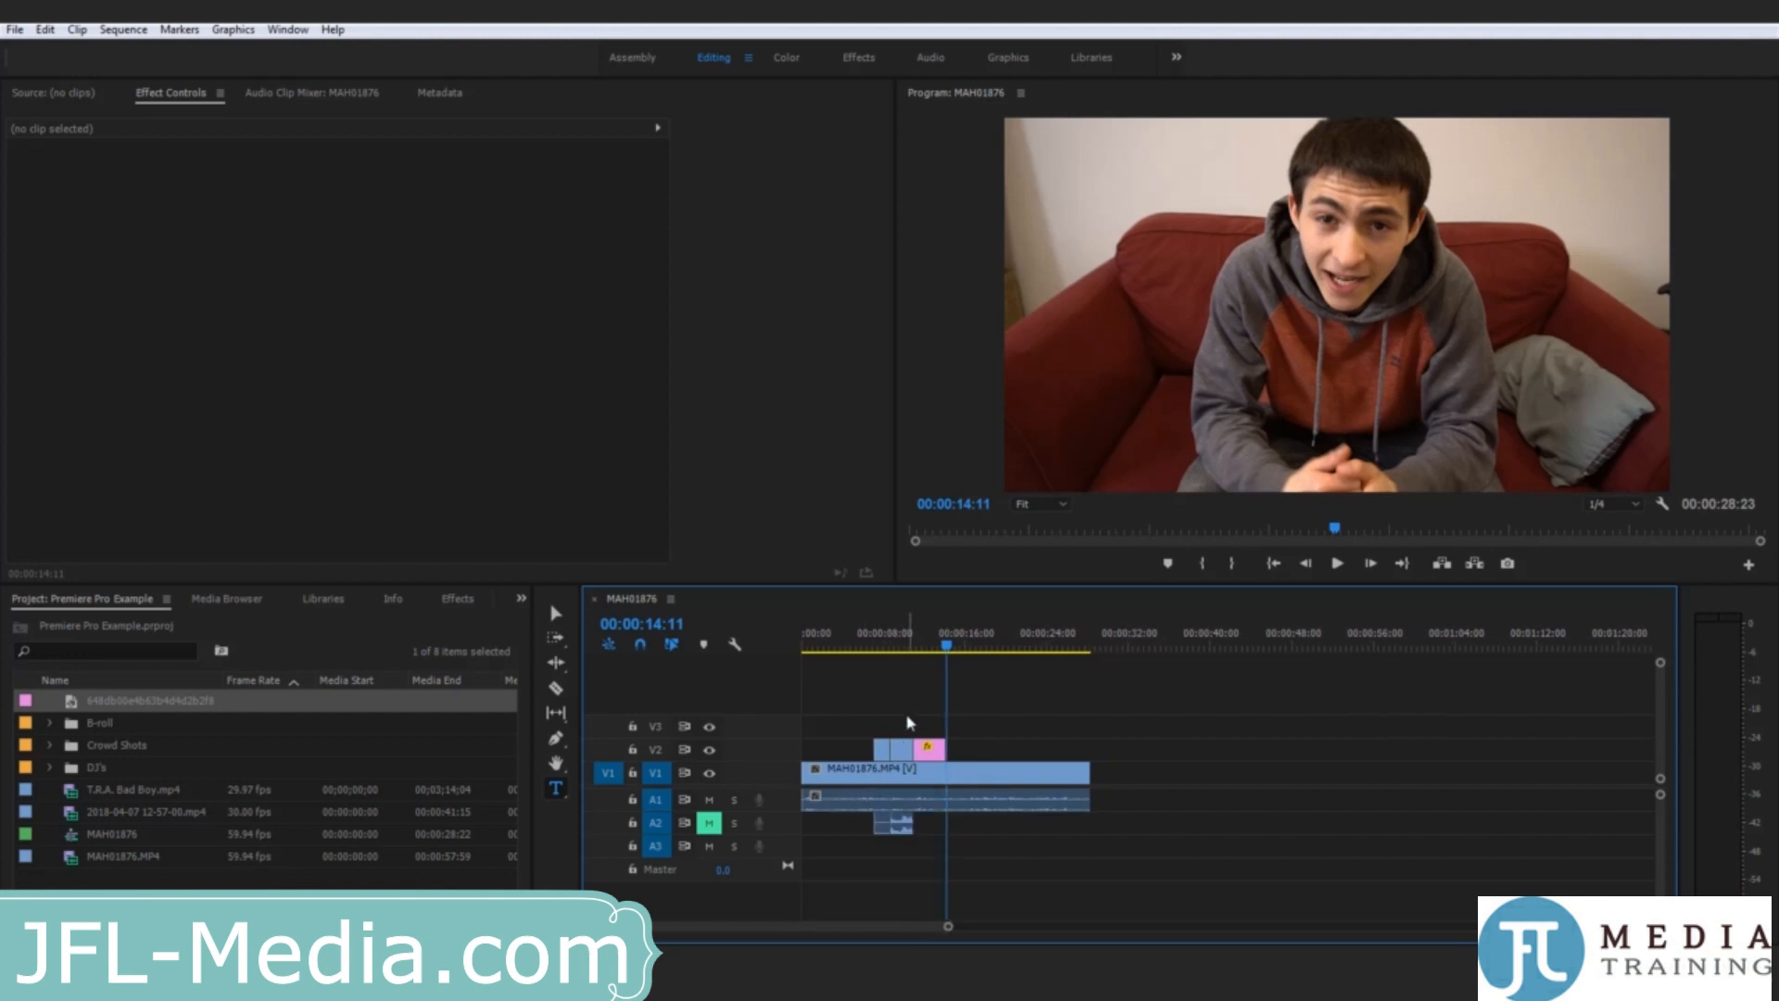
pyautogui.moveTo(855, 646); pyautogui.dragTo(794, 664)
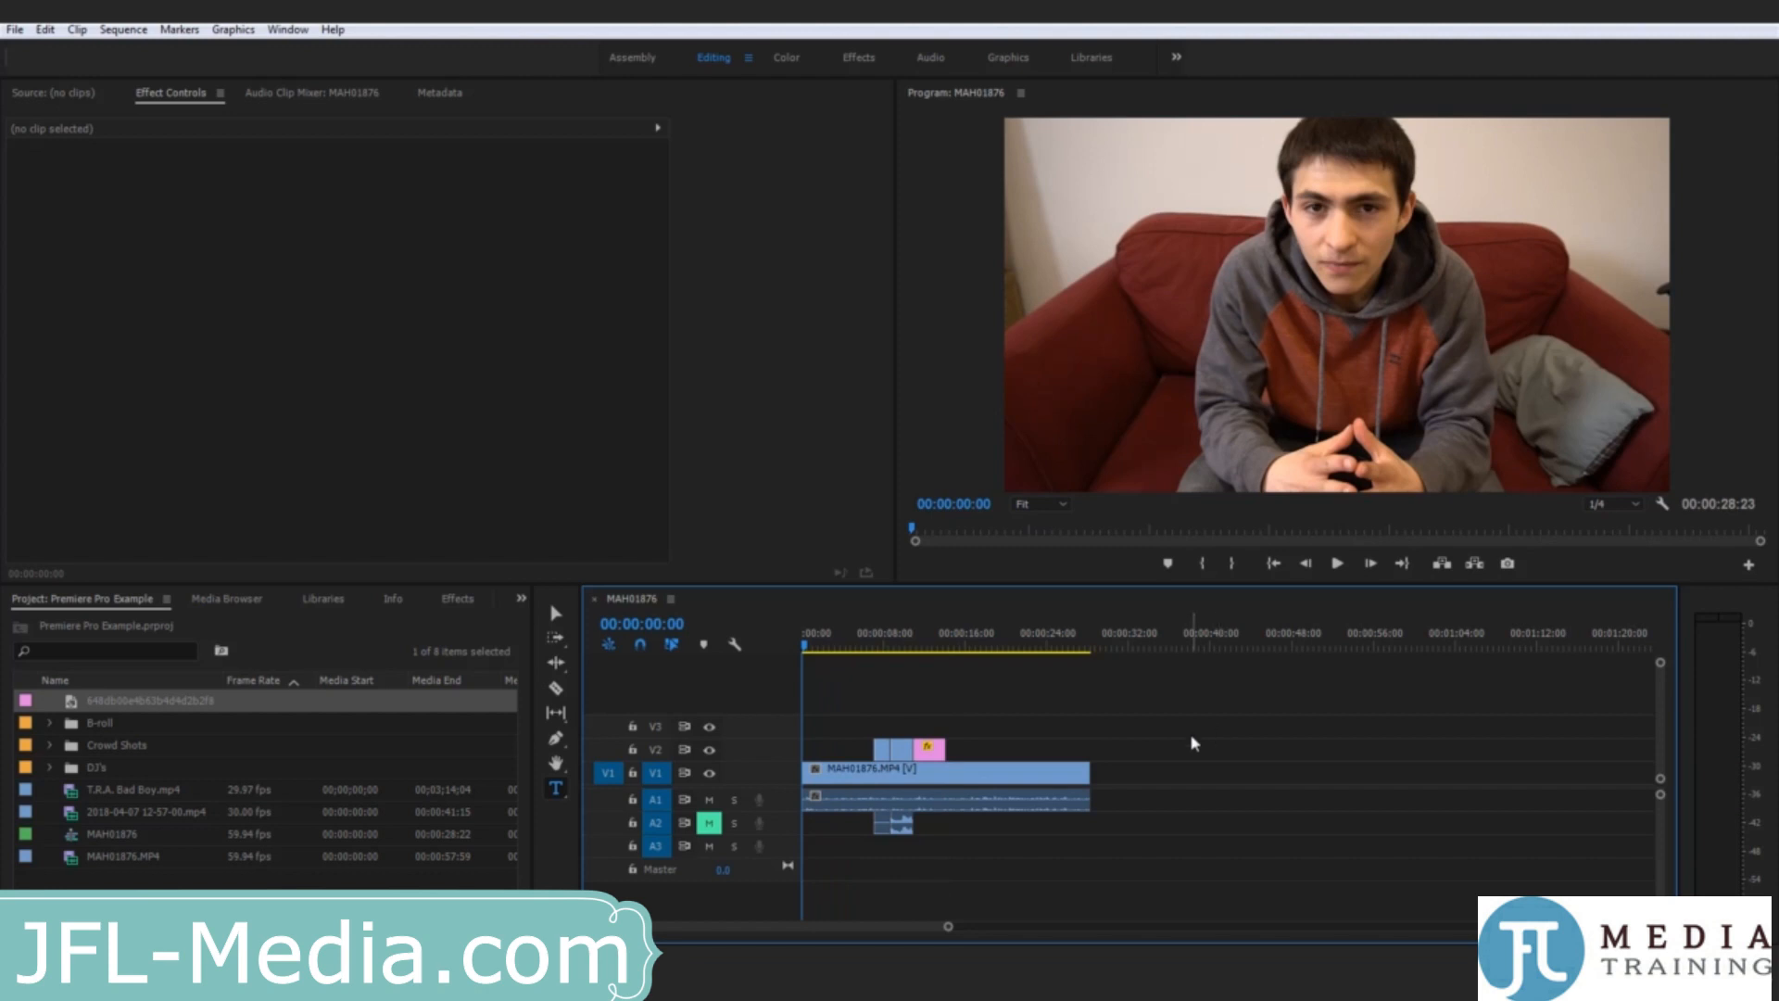
pyautogui.press('space')
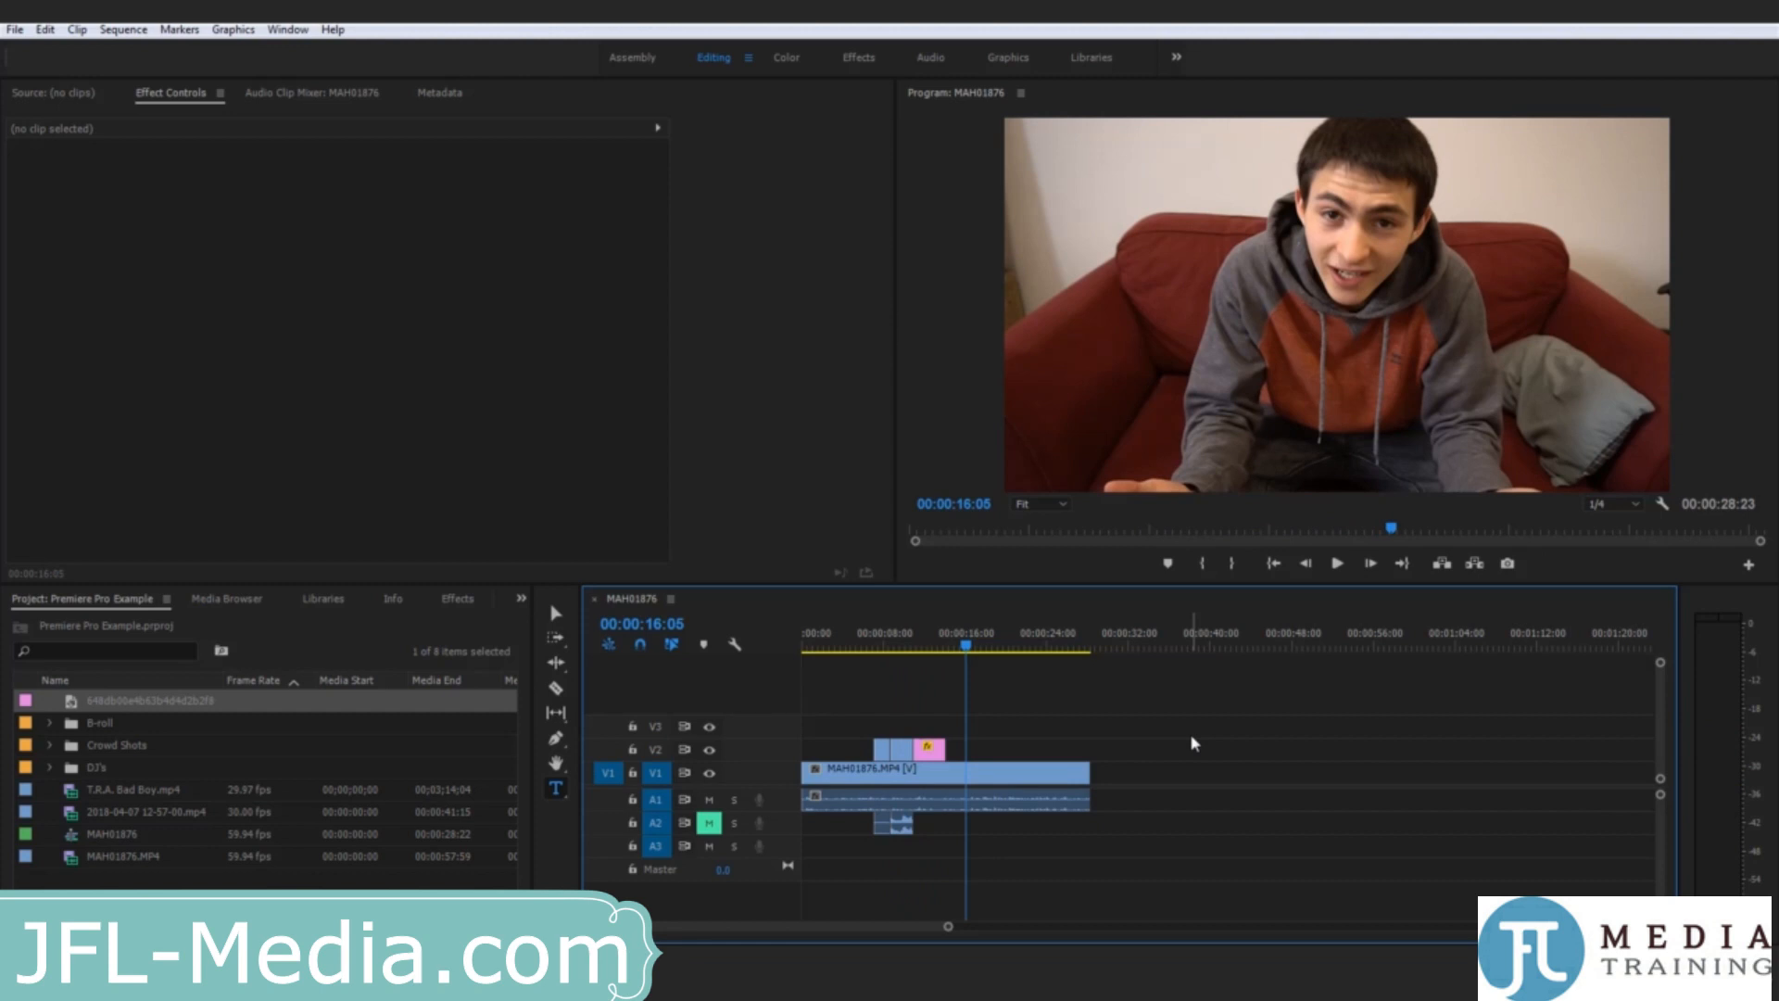
pyautogui.moveTo(891, 649); pyautogui.dragTo(871, 649)
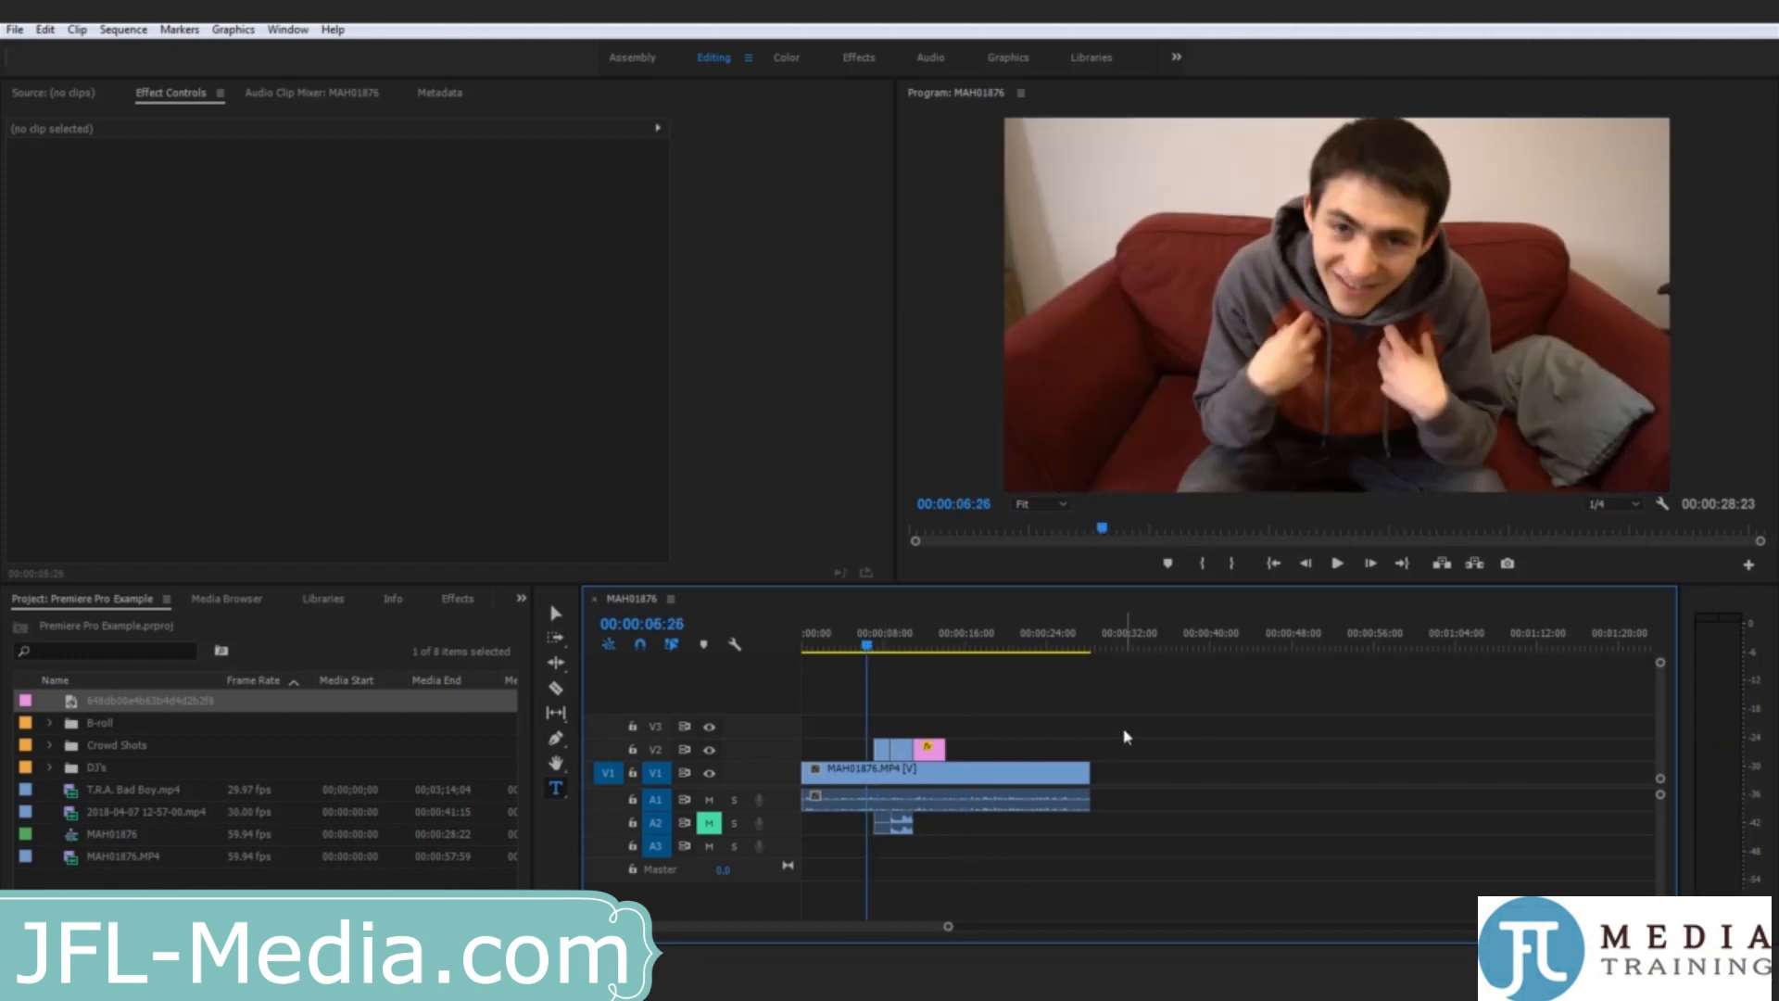
pyautogui.press('space')
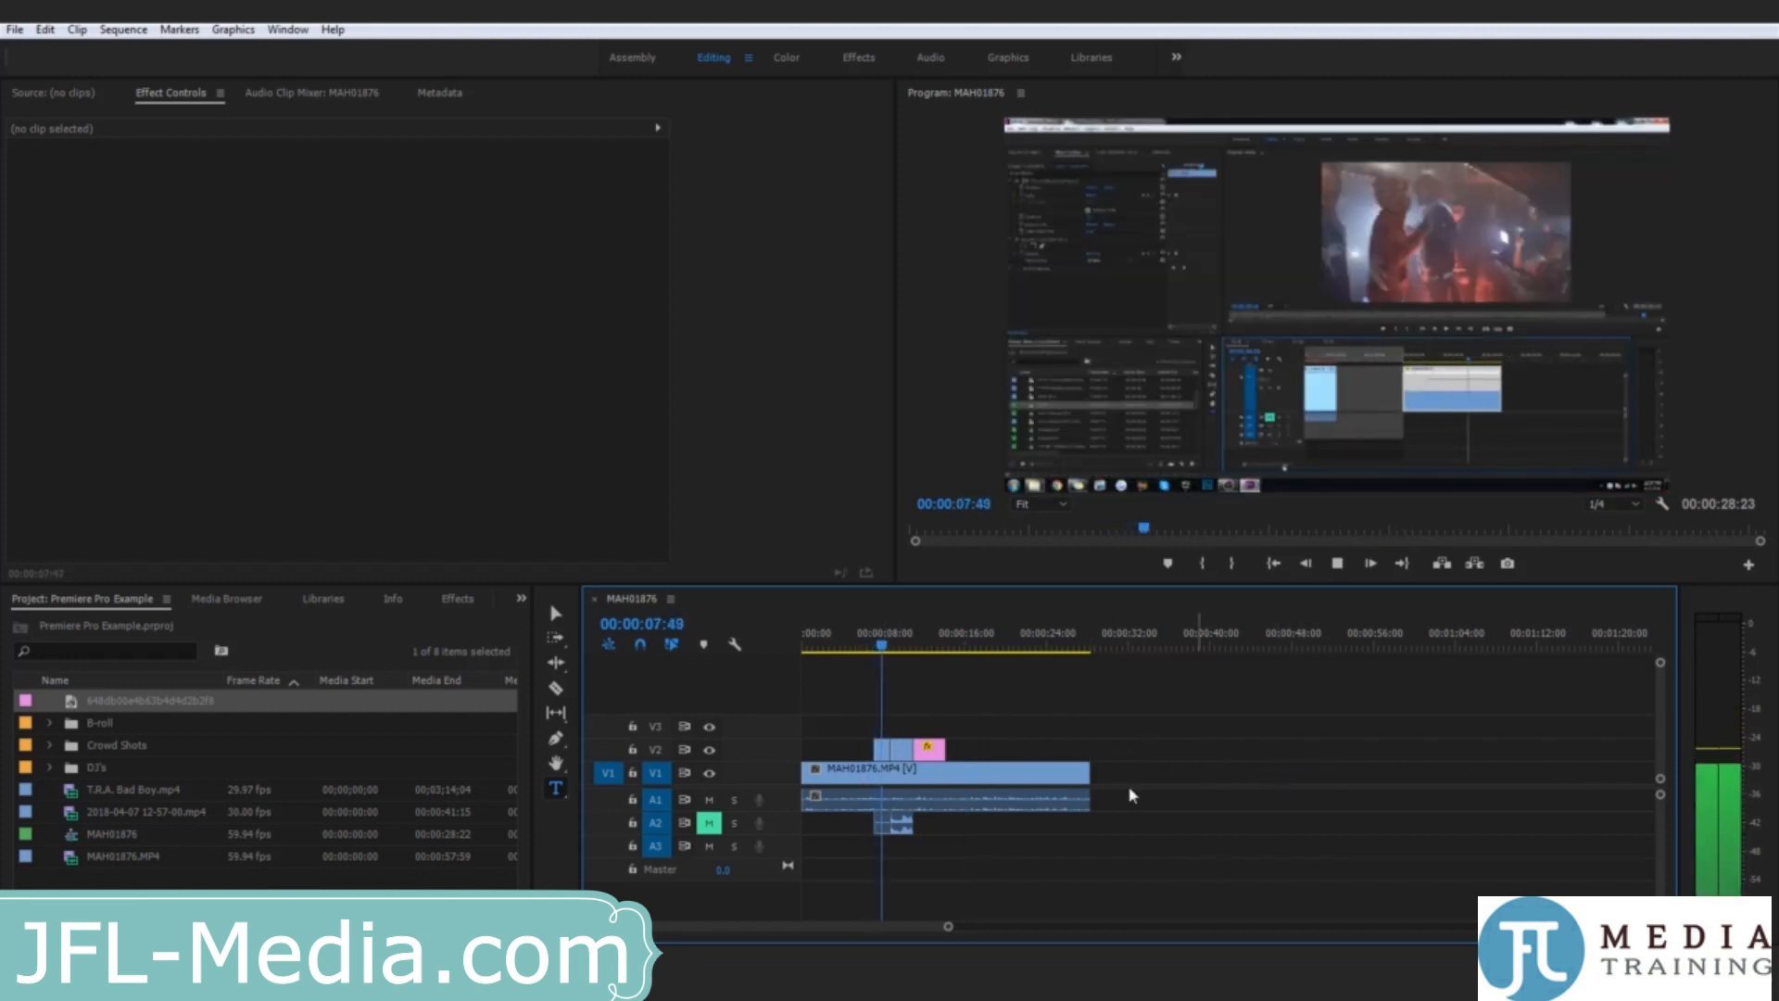
pyautogui.press('space')
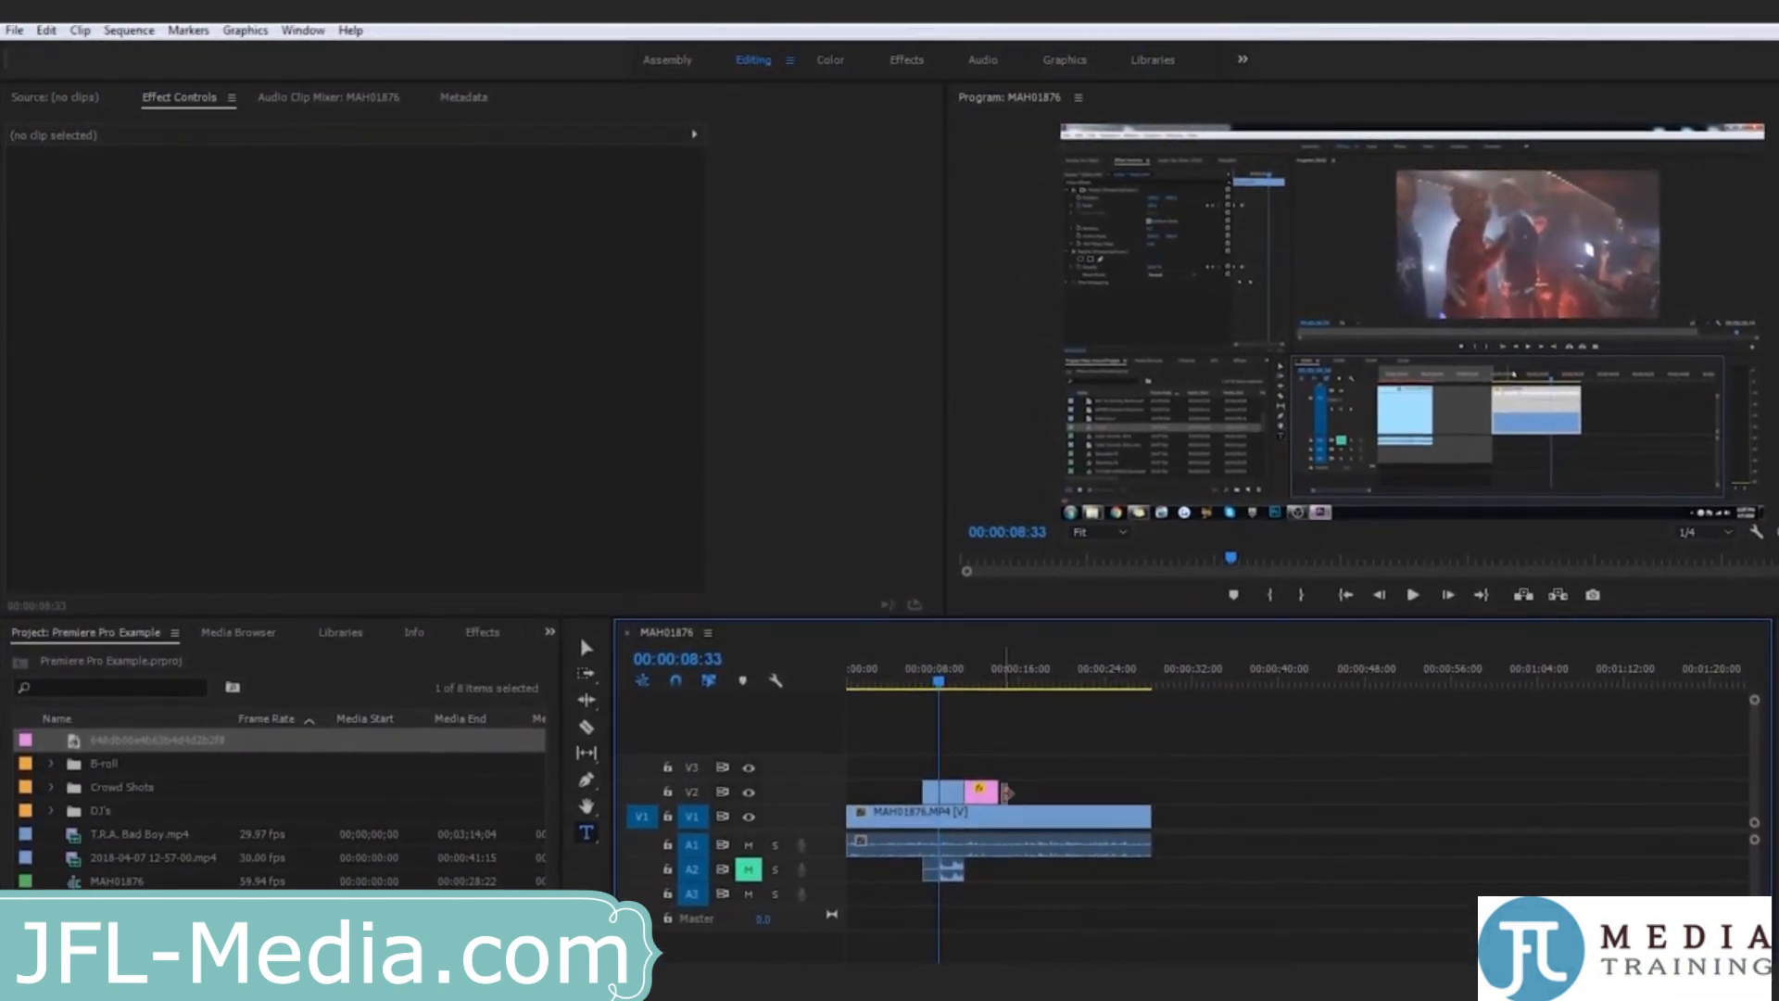
pyautogui.click(930, 680)
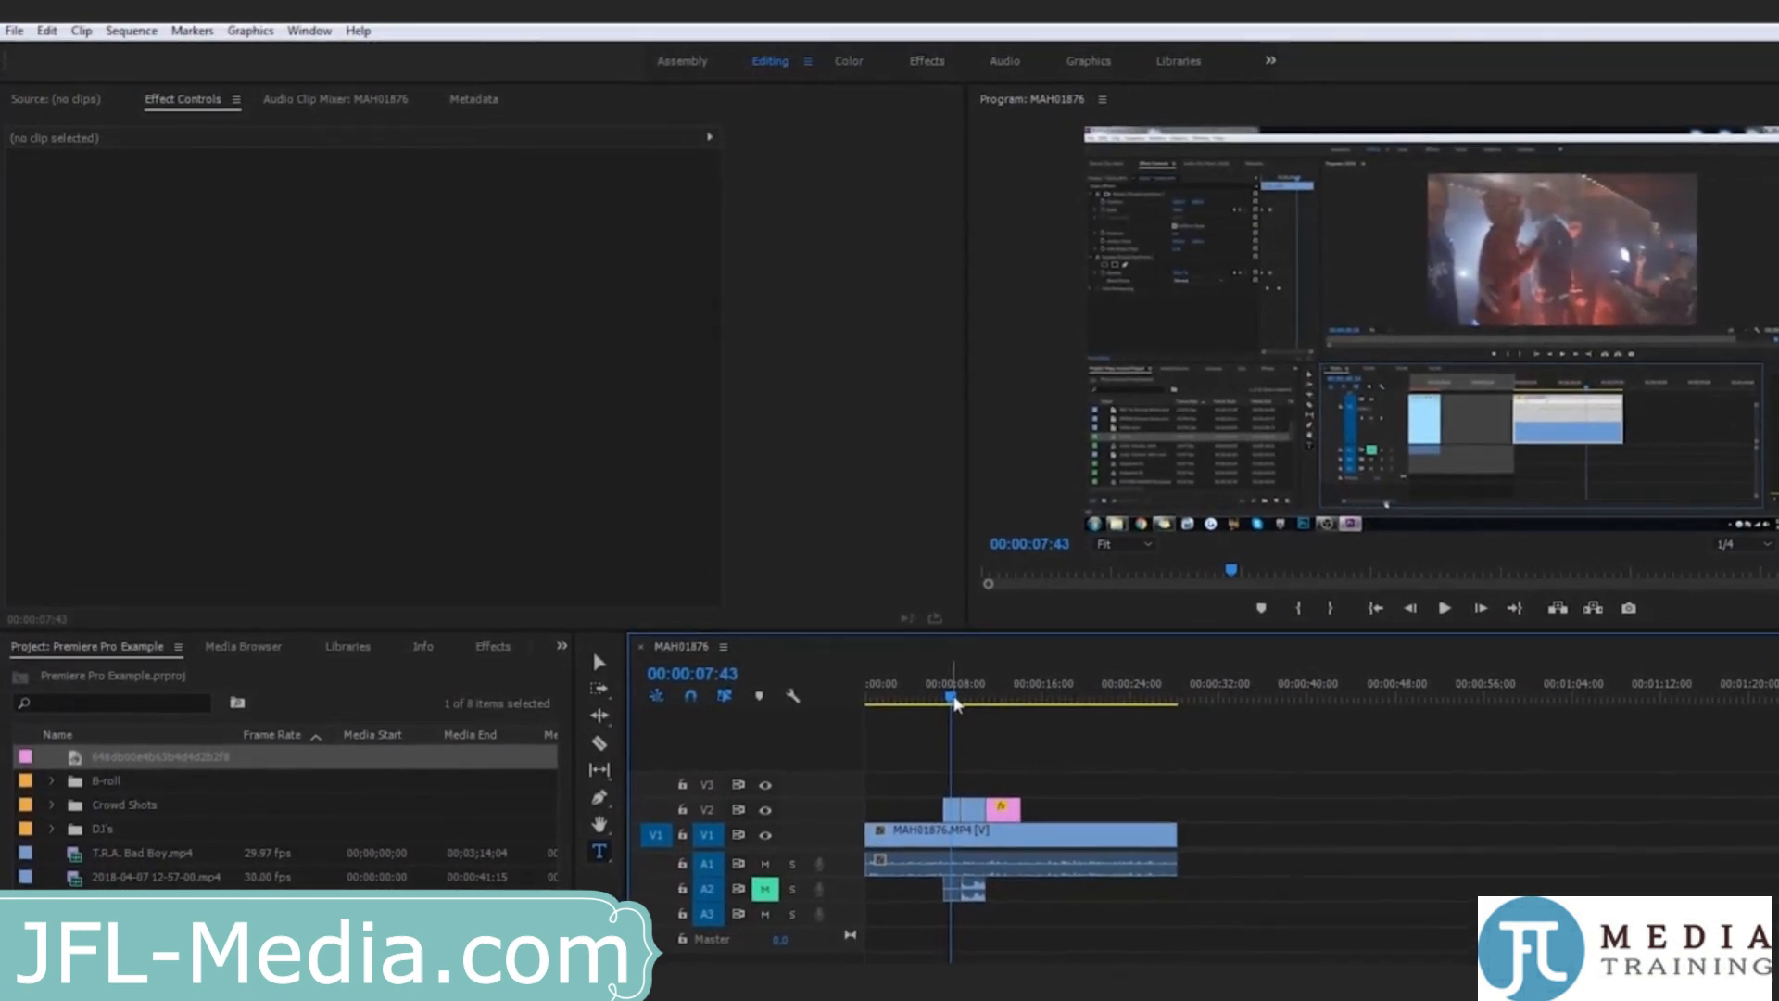
pyautogui.click(997, 804)
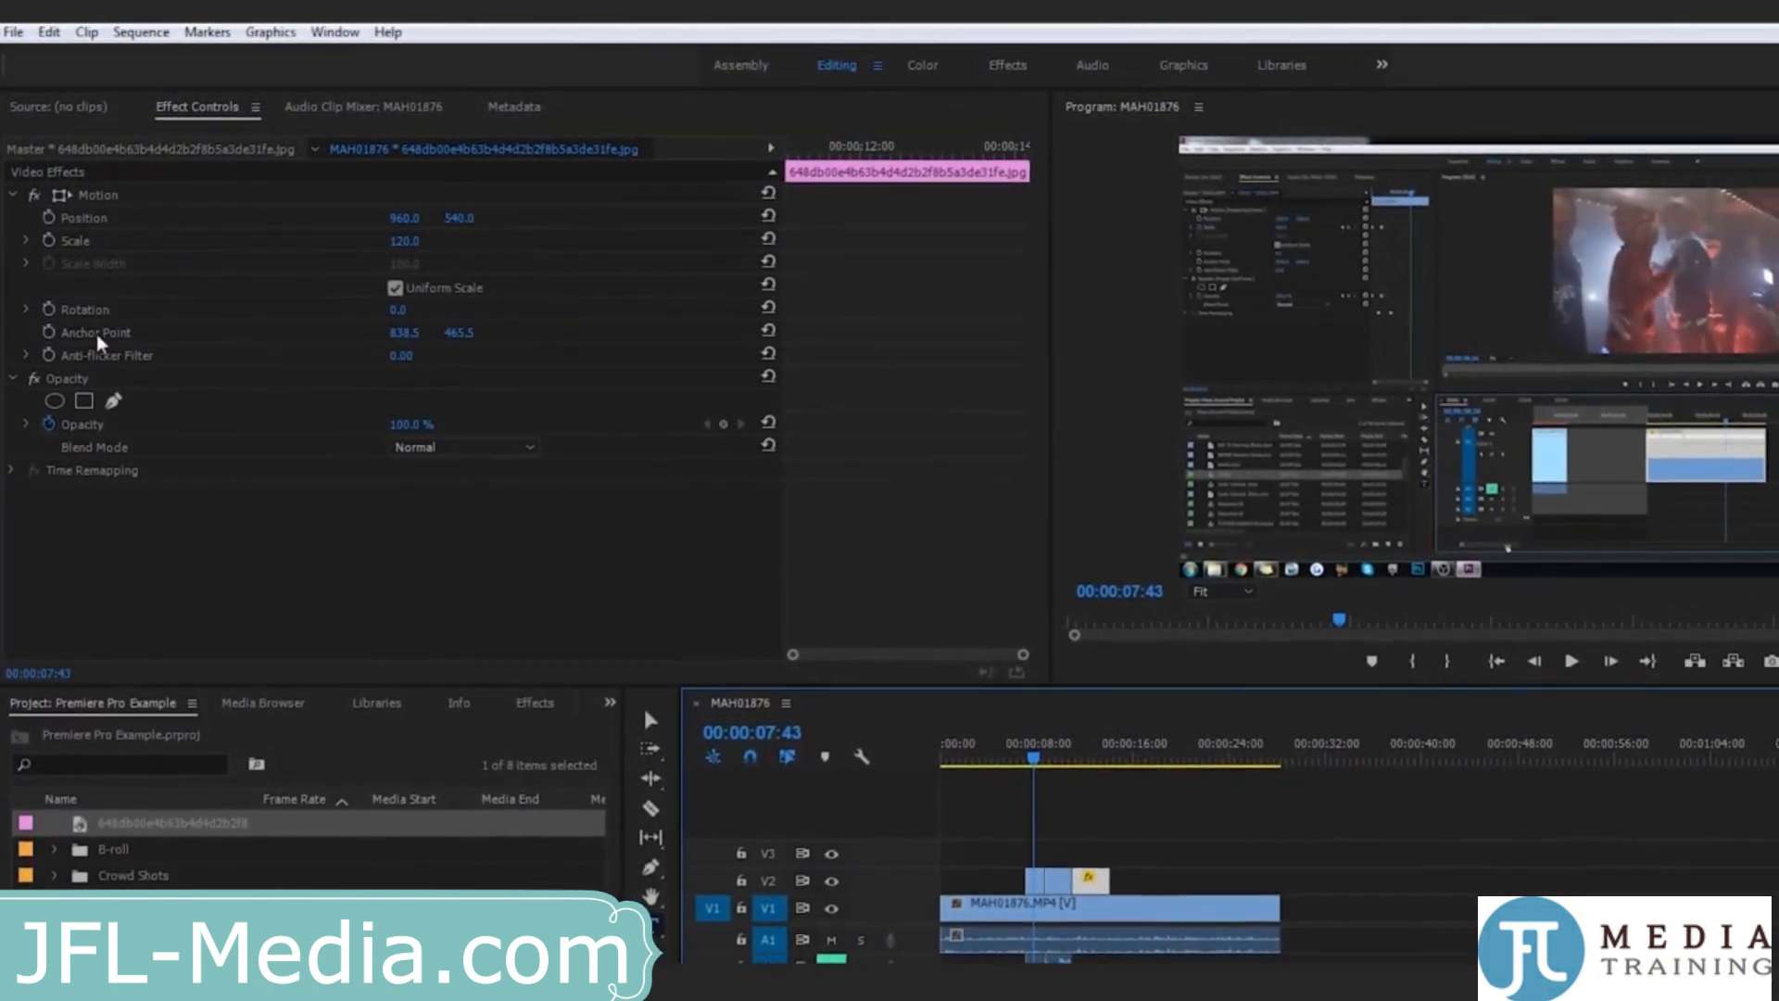
pyautogui.click(1247, 846)
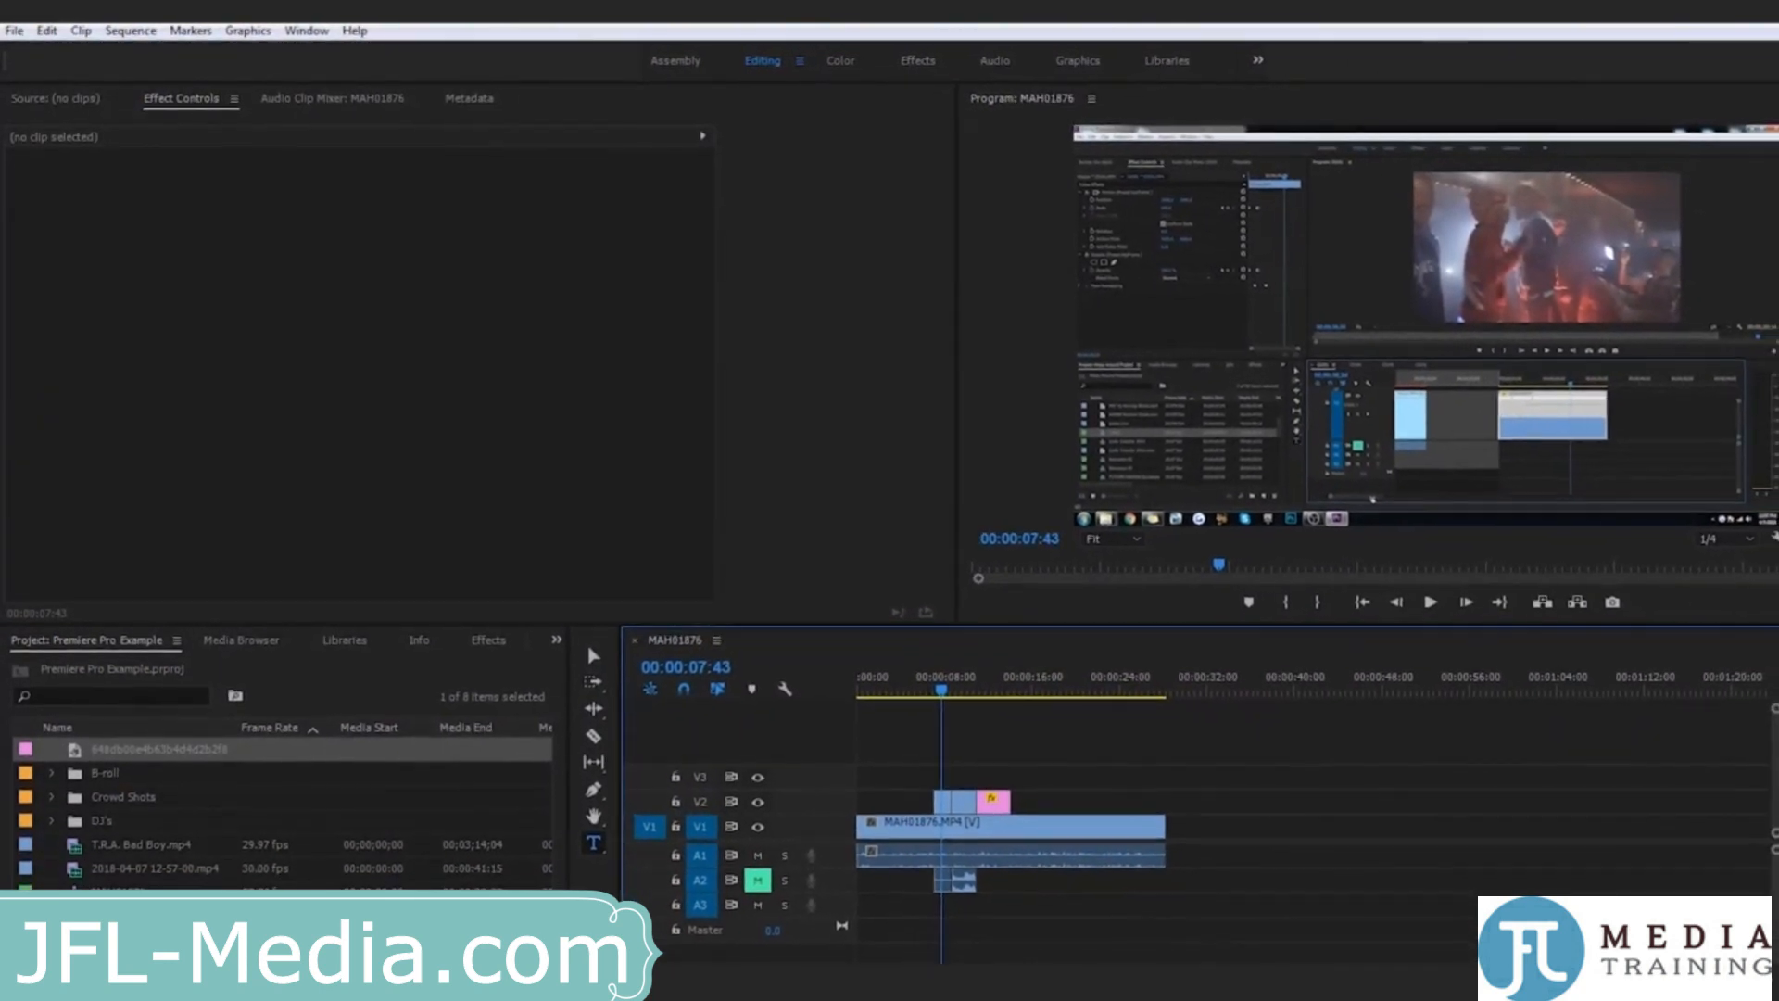
# Step: Rename the MAH01876 sequence in the project as Talking Head
pyautogui.click(120, 900)
pyautogui.click(118, 867)
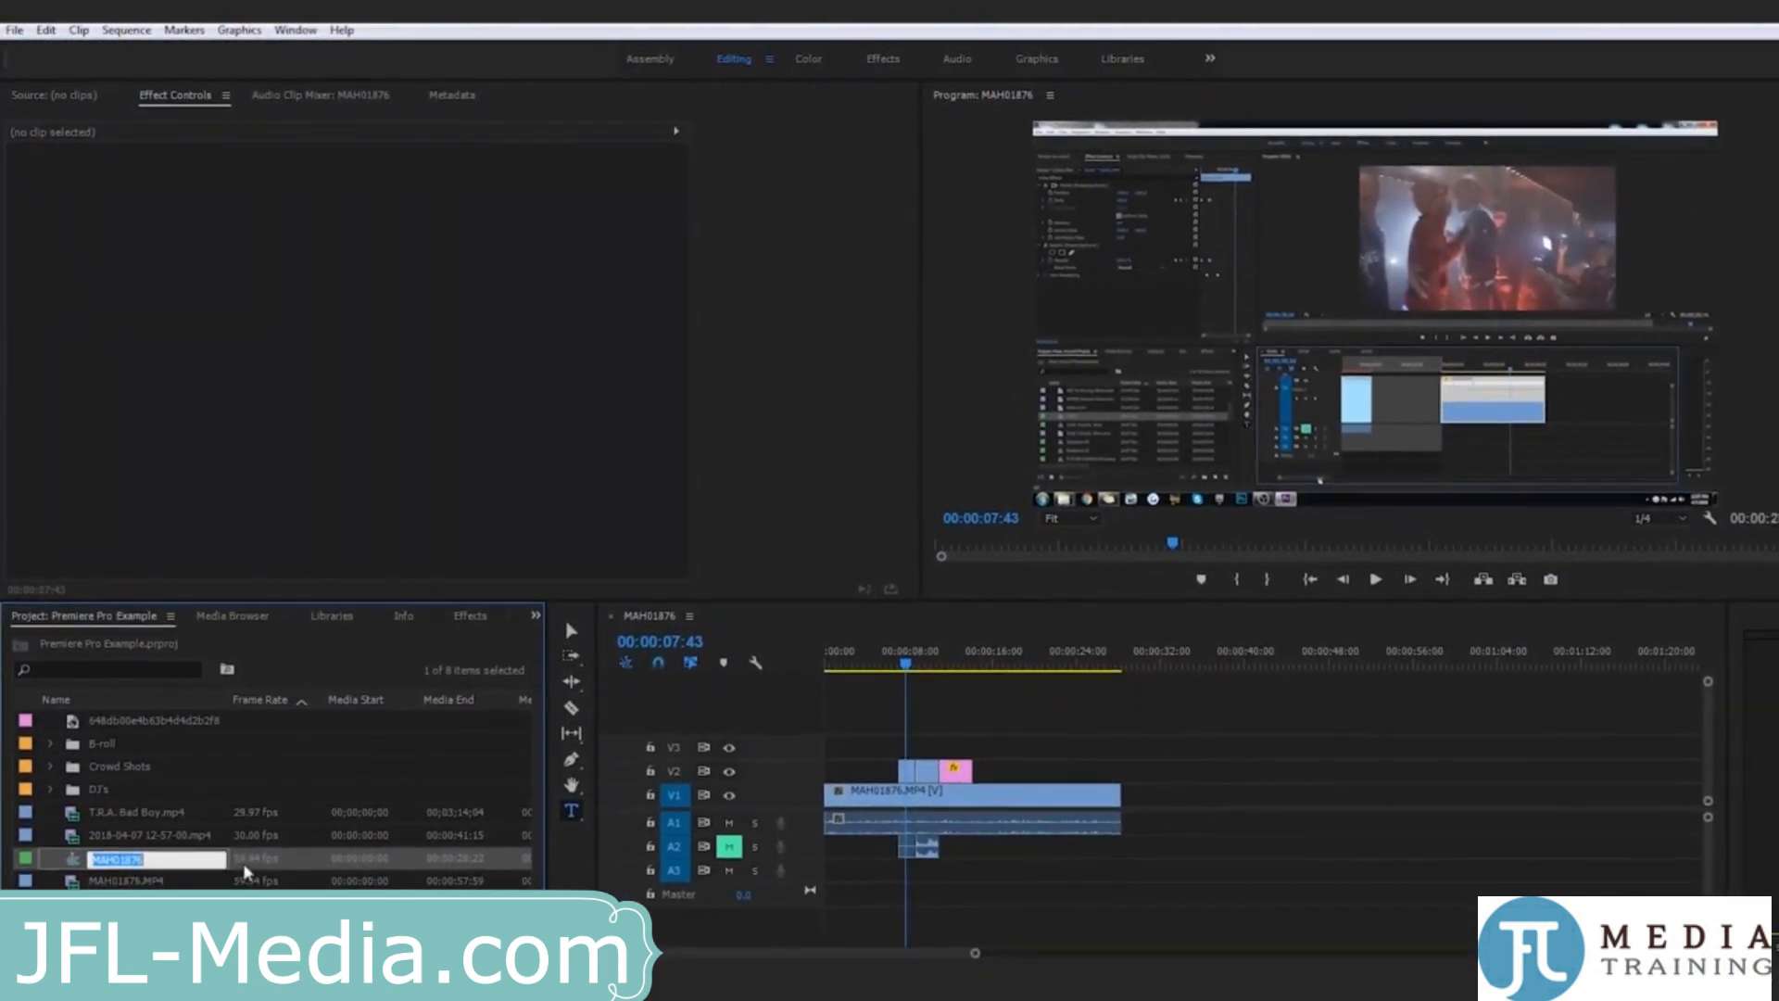
pyautogui.write('T')
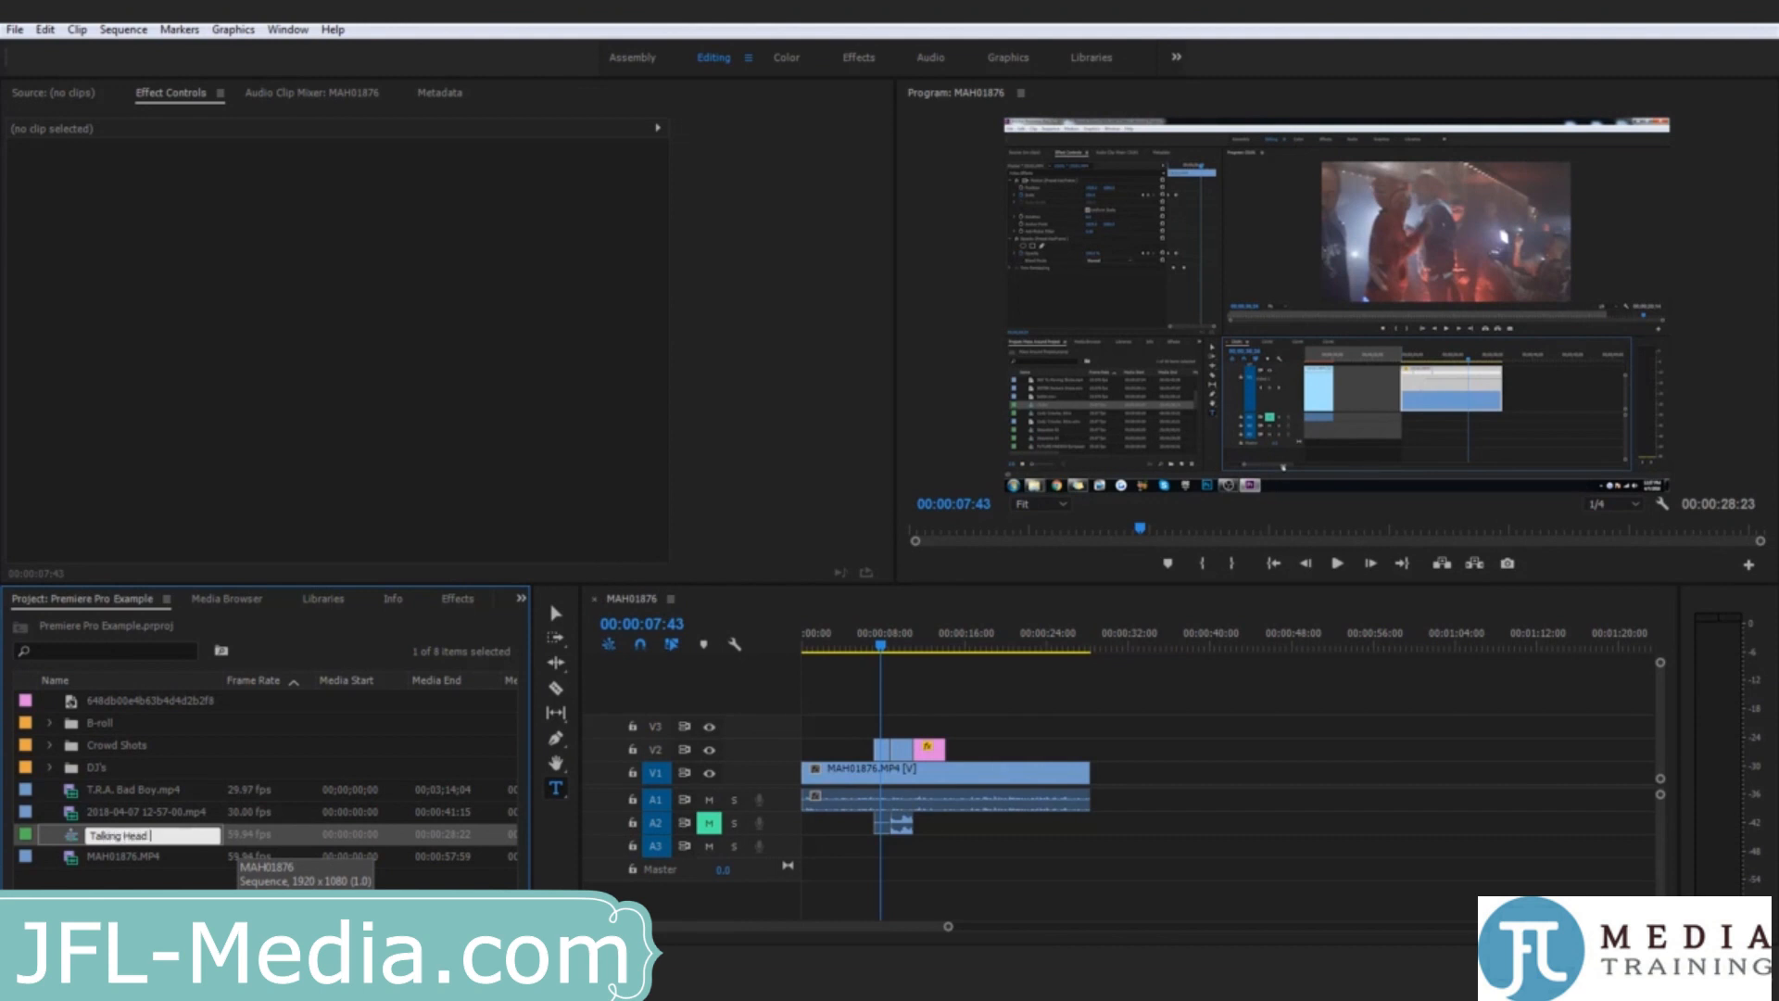
pyautogui.write('alking Head')
pyautogui.press('Return')
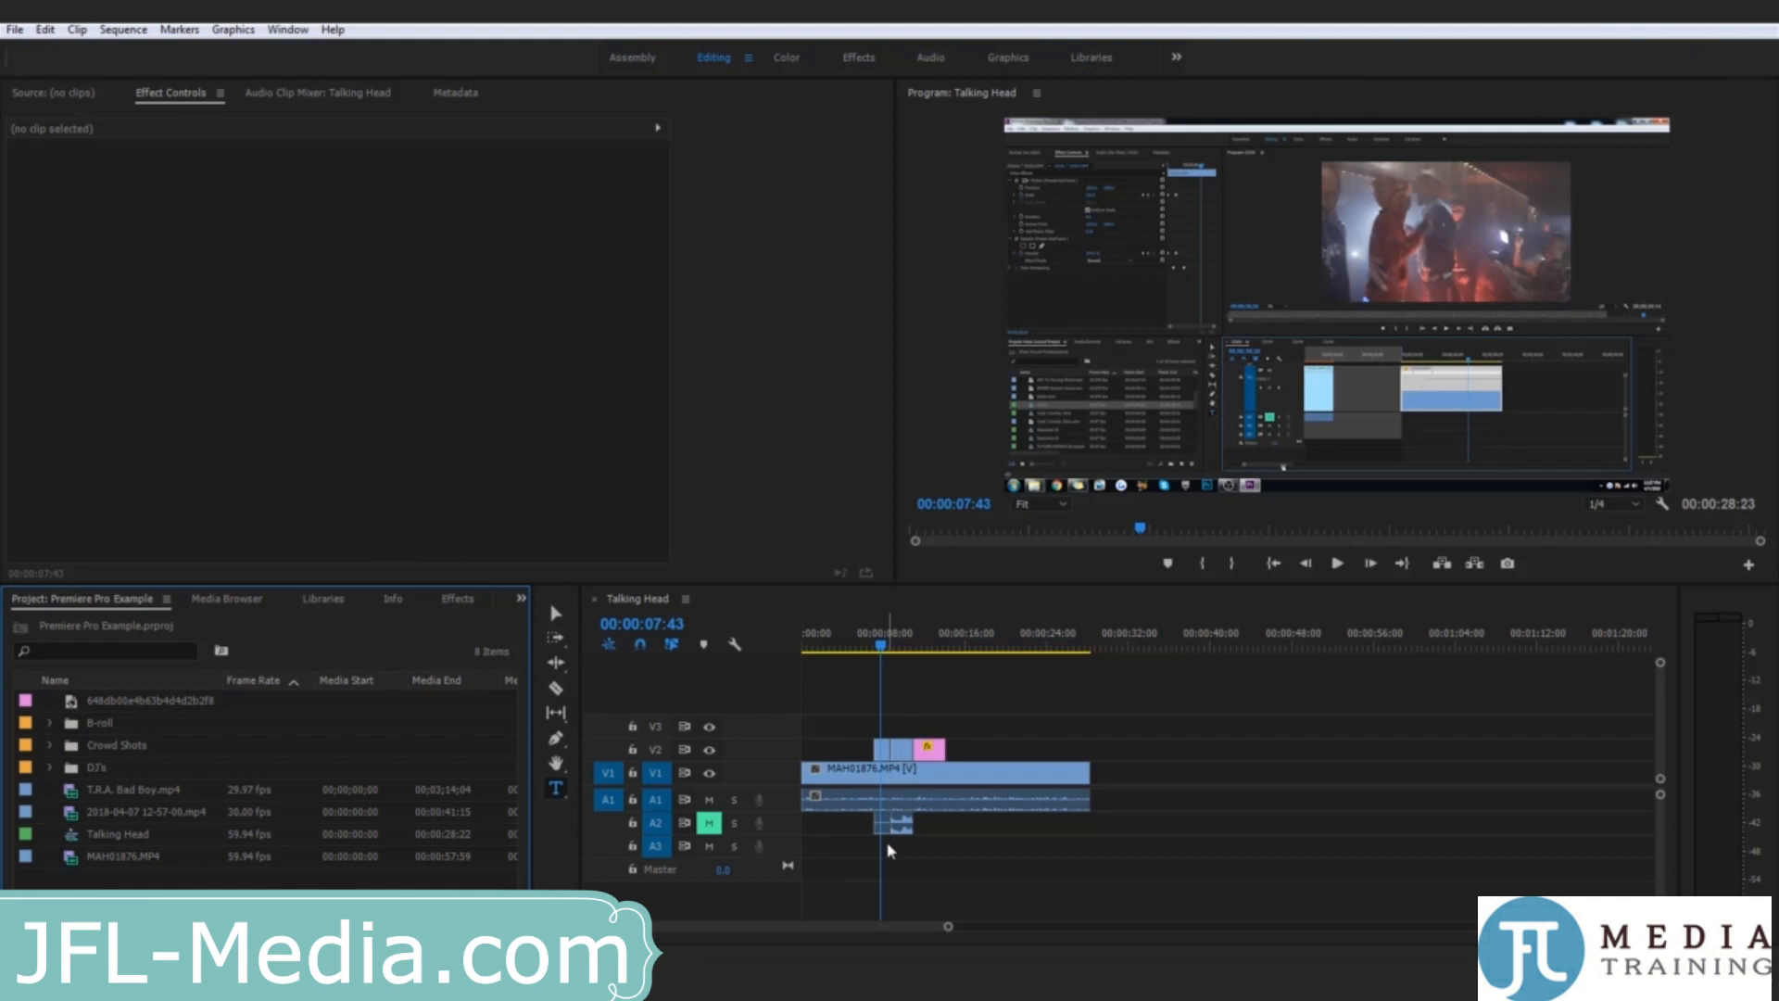
# Step: Import the Otis McDonald - Not For Nothing track from the Desktop's TQ9 folder and place it on A3 at the sequence start
pyautogui.click(81, 981)
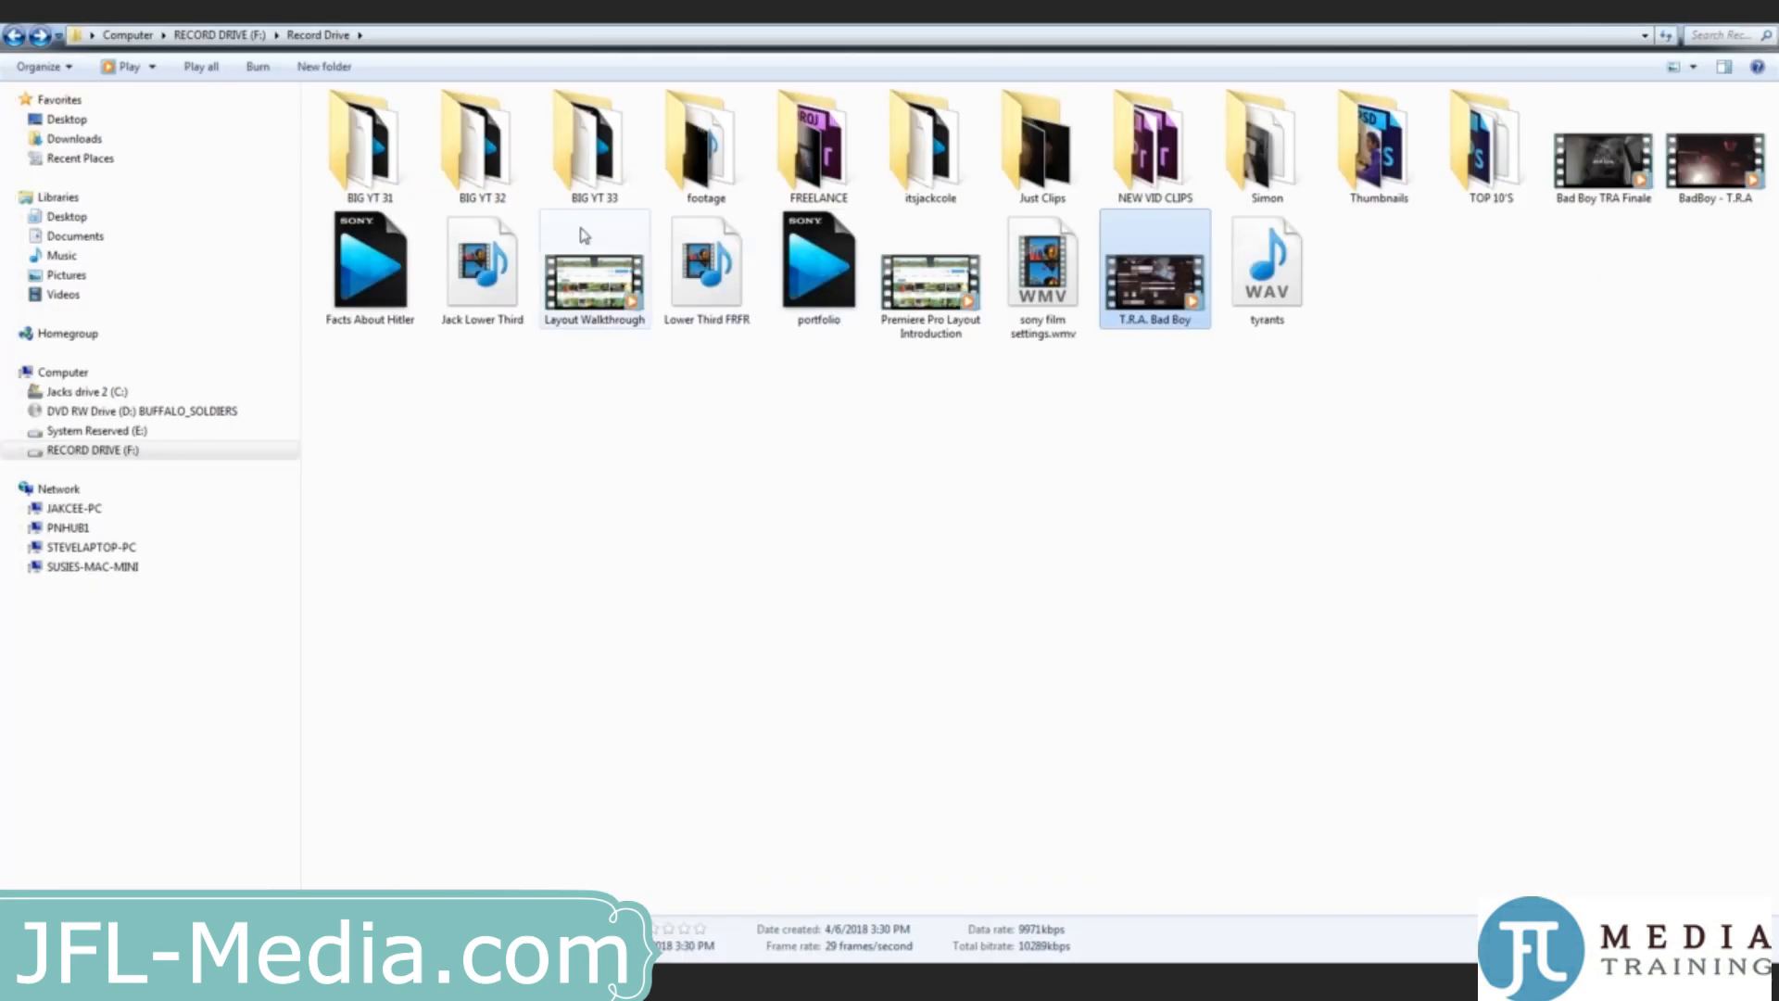
pyautogui.click(118, 122)
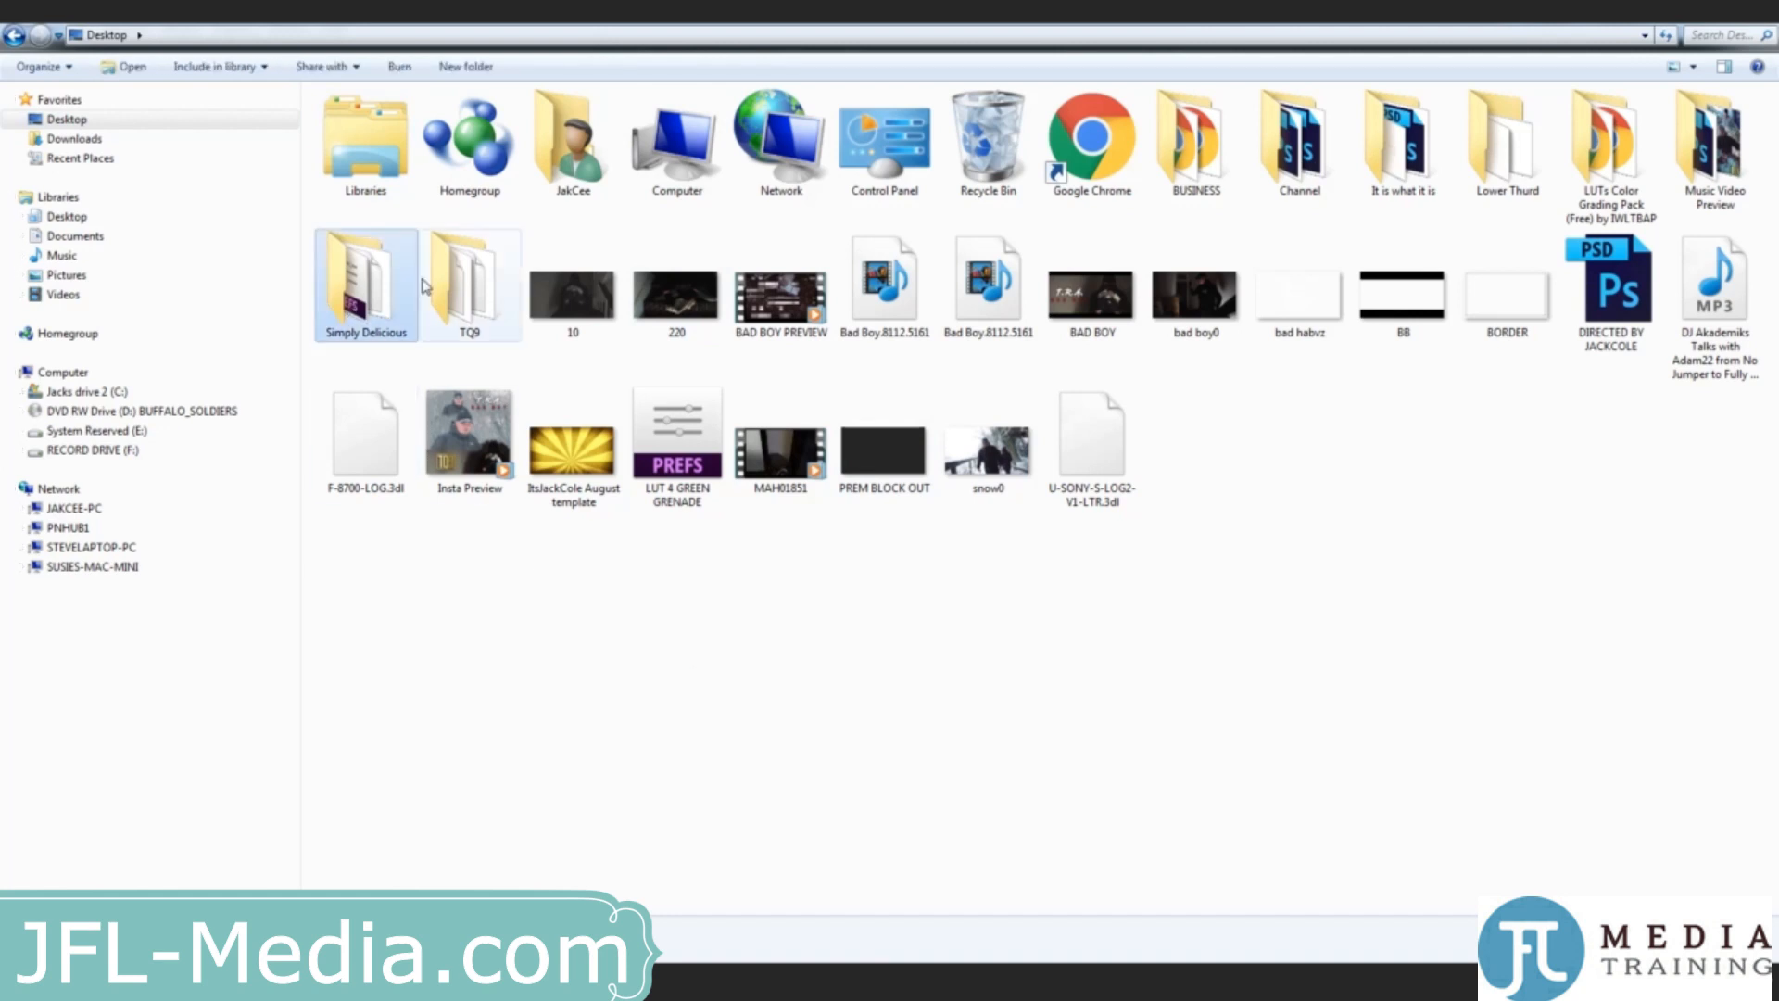
pyautogui.doubleClick(480, 274)
pyautogui.click(747, 432)
pyautogui.moveTo(747, 431); pyautogui.dragTo(298, 872)
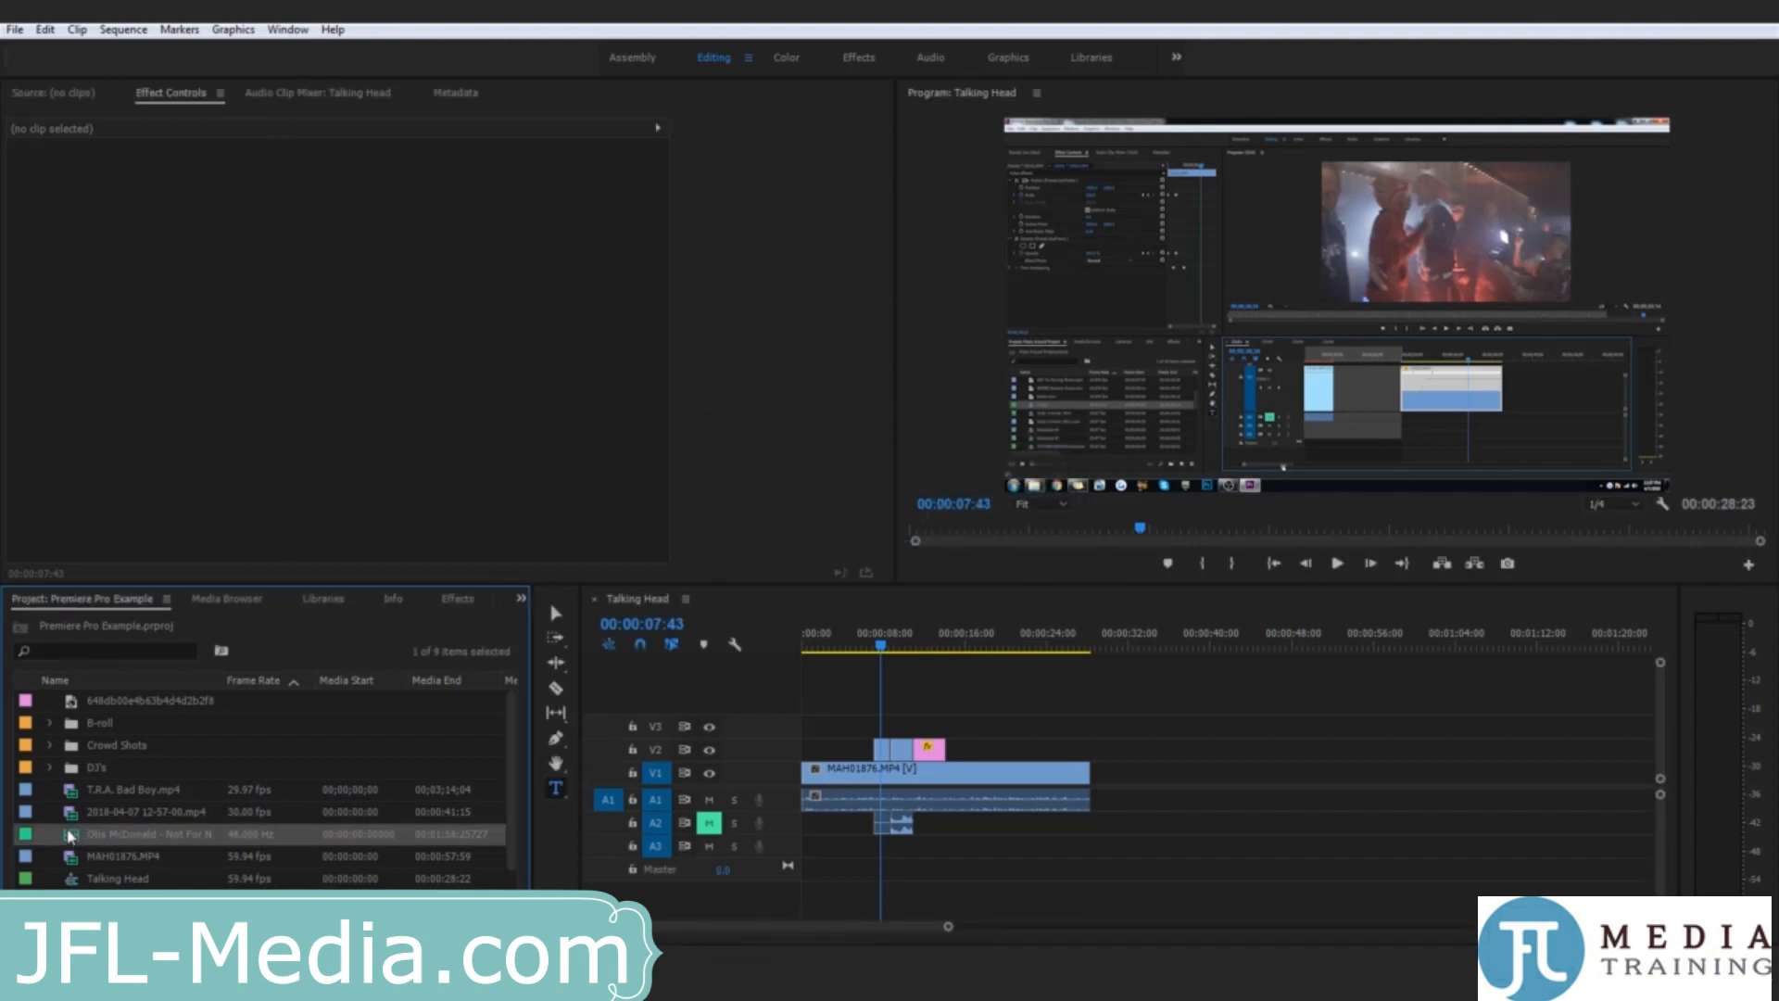
pyautogui.moveTo(69, 837); pyautogui.dragTo(790, 864)
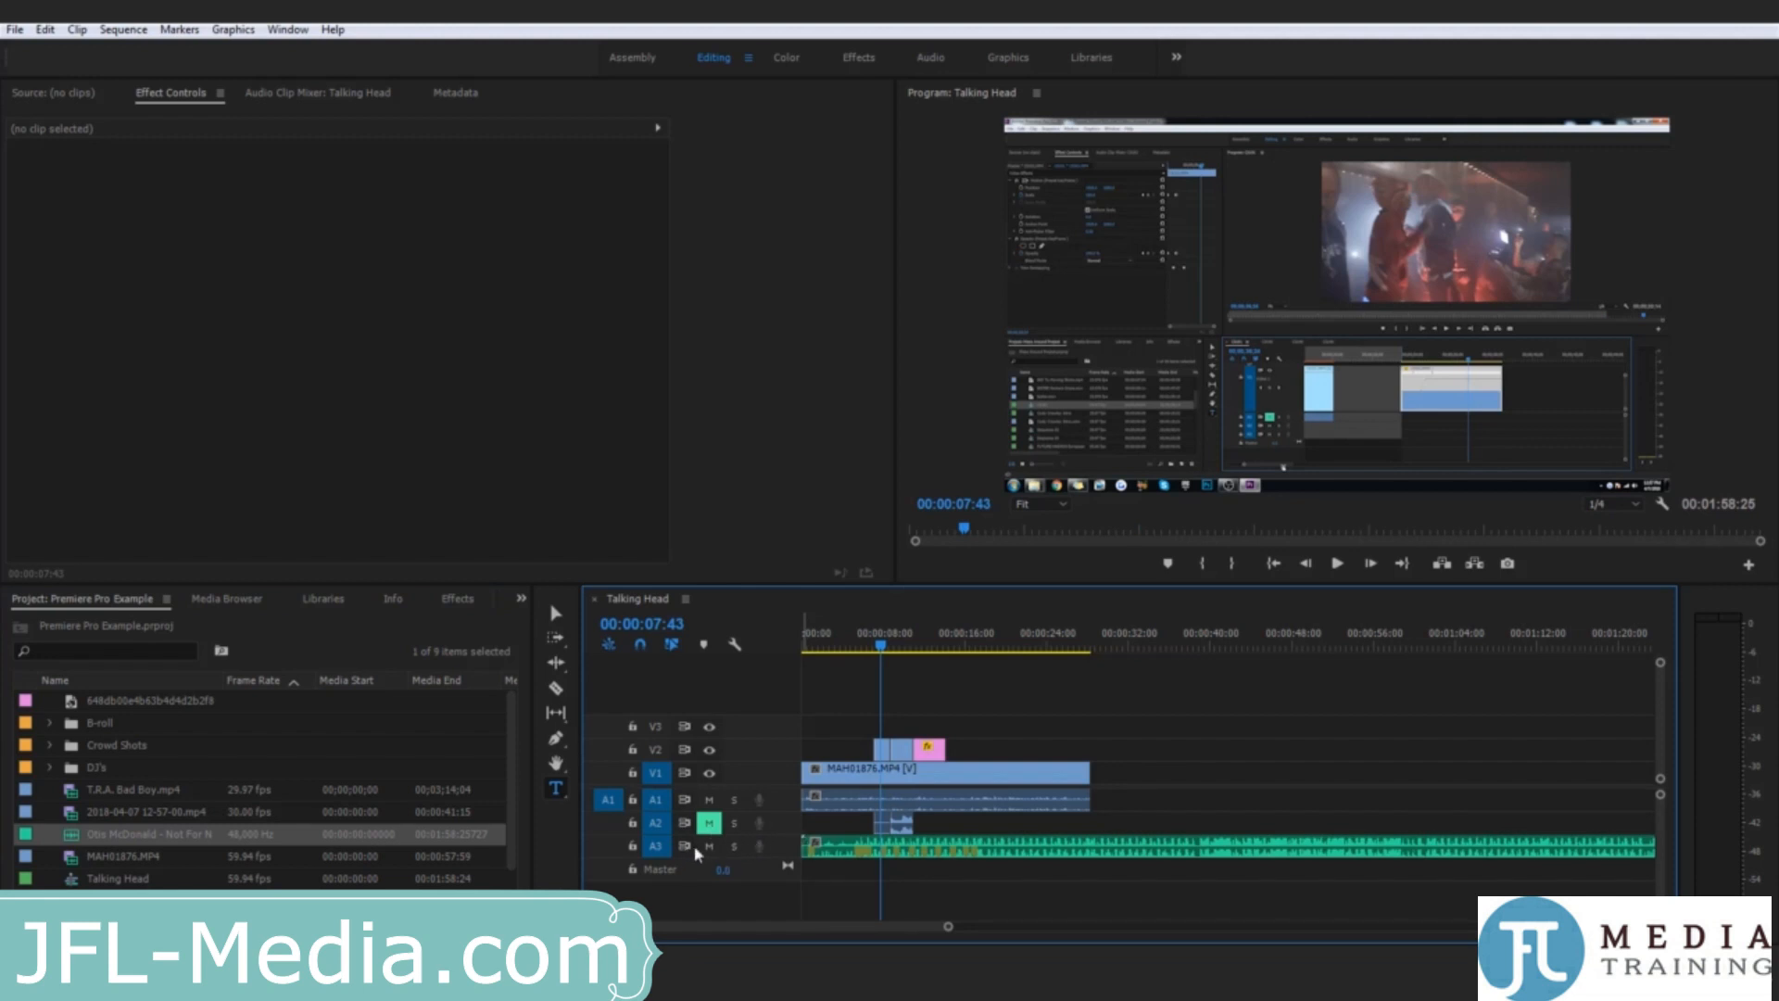
# Step: Examine the Volume settings of the music clip on A3 and the effect settings of the MAH01876 clip
pyautogui.click(847, 853)
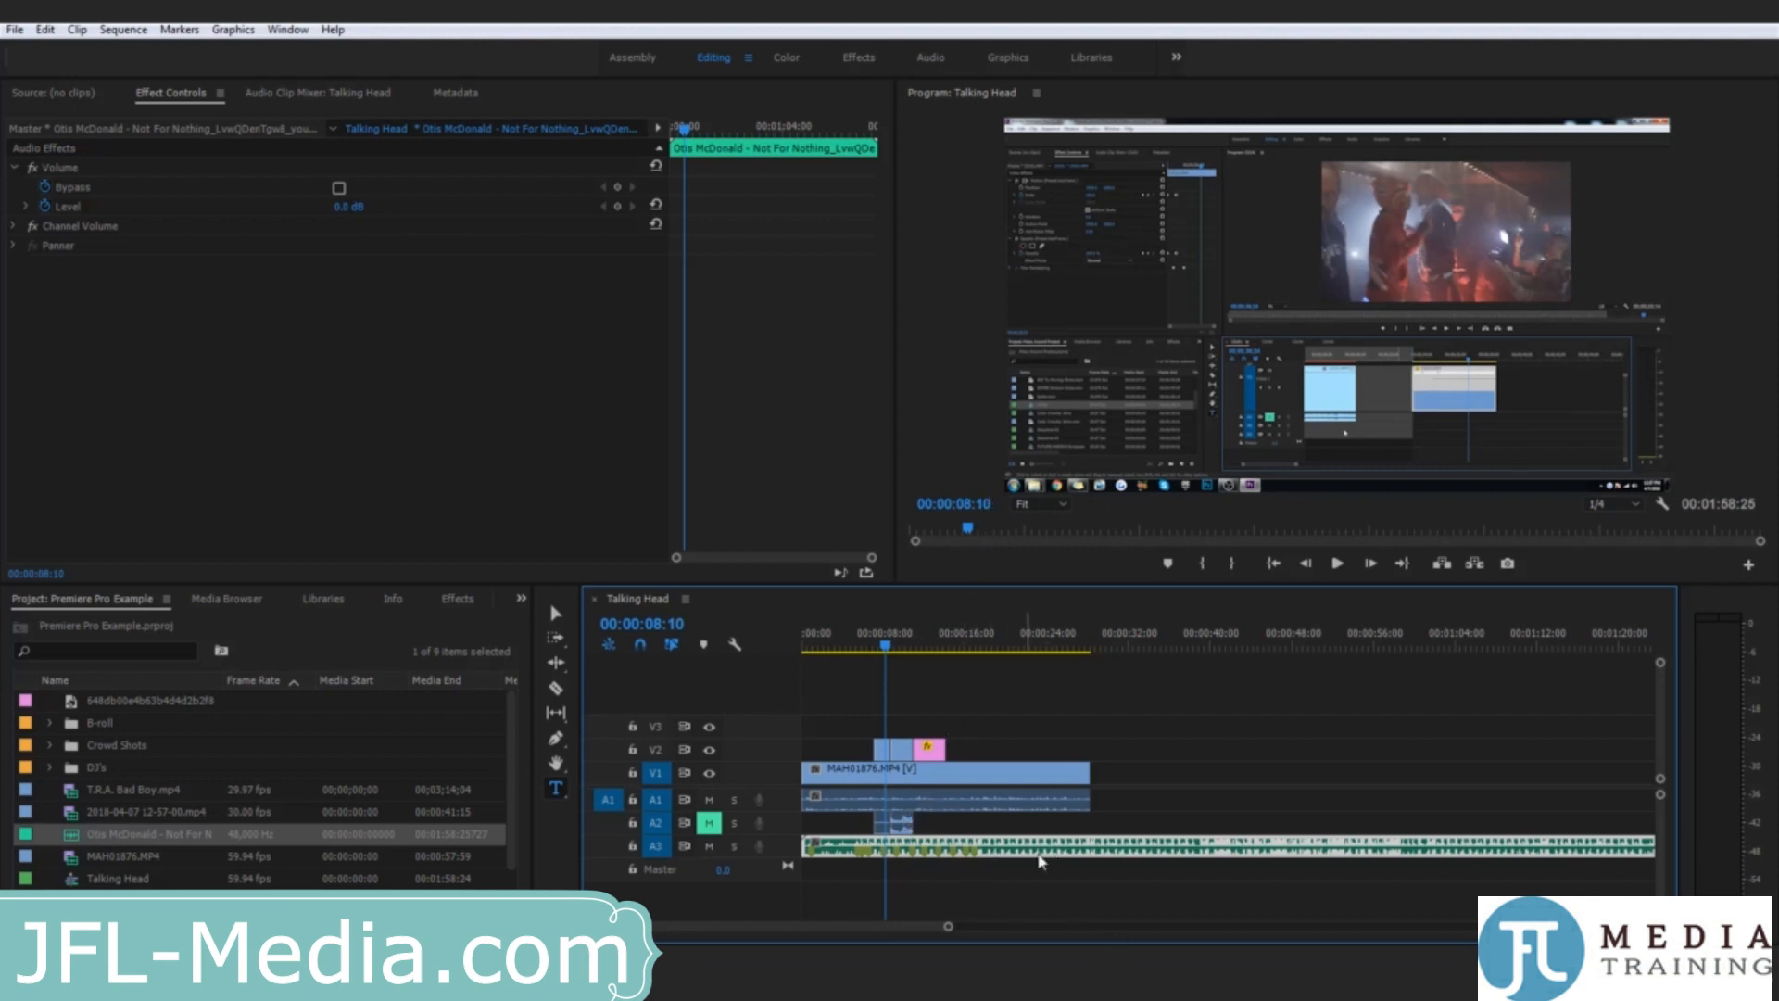
pyautogui.click(1179, 776)
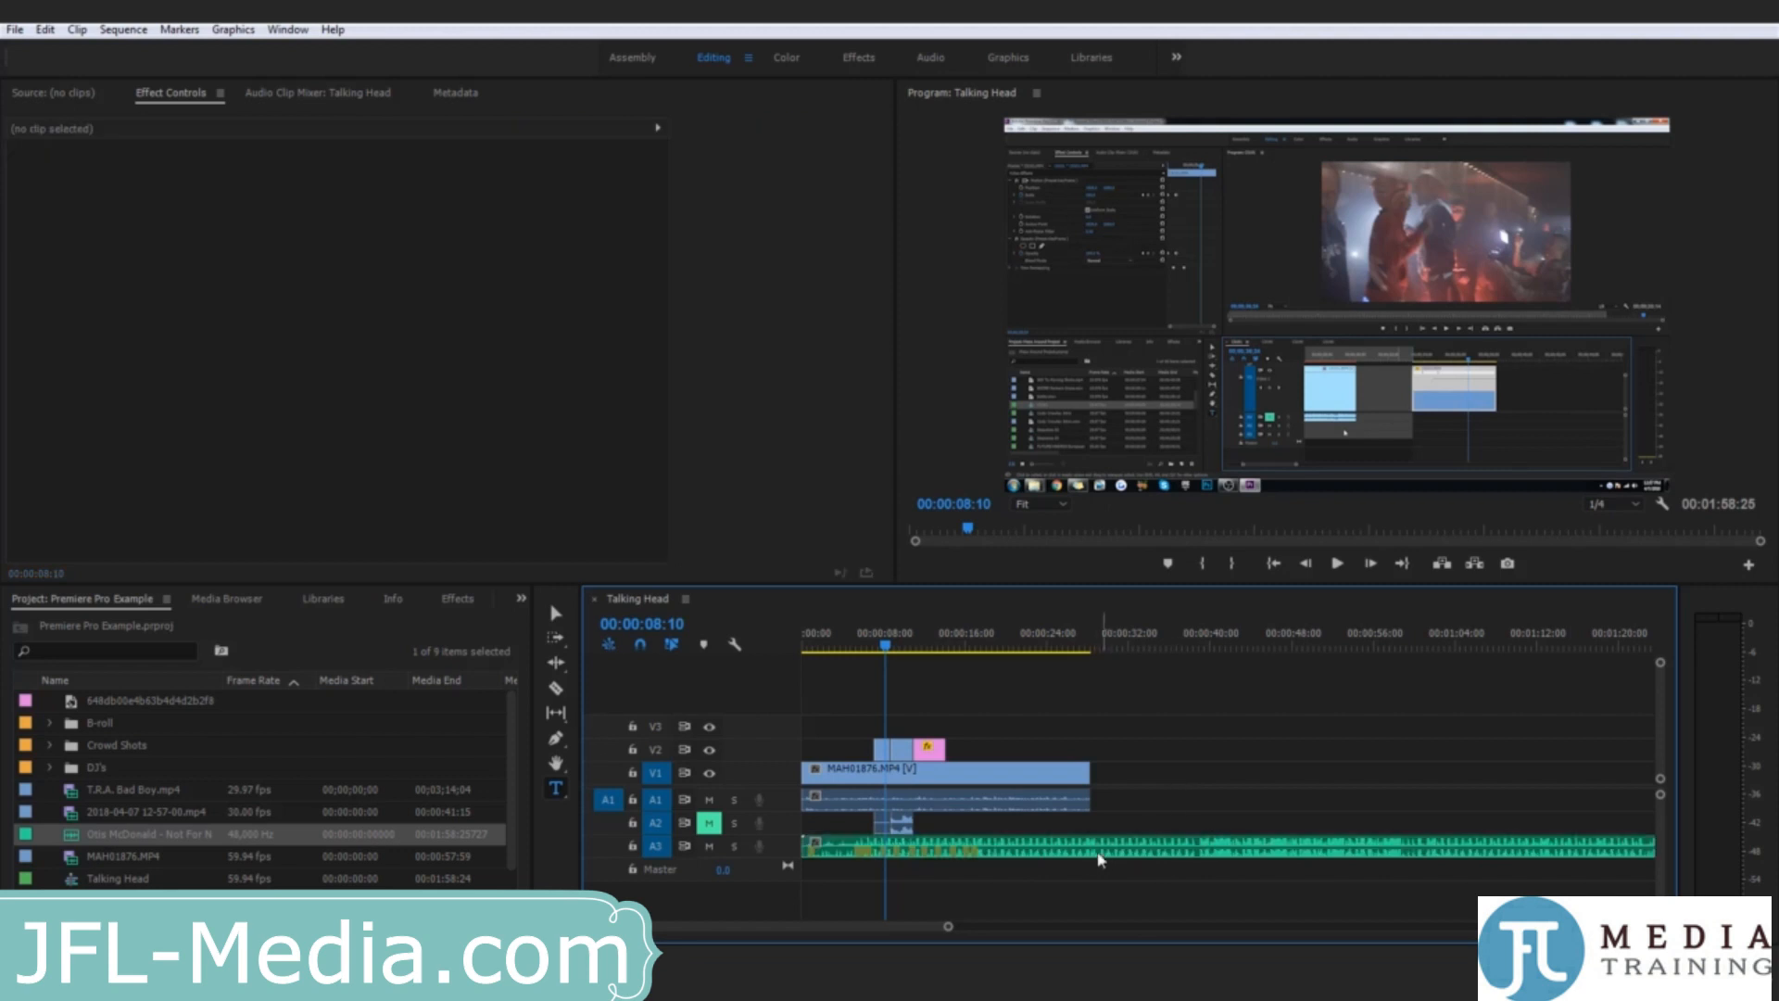
pyautogui.click(1101, 848)
pyautogui.click(178, 97)
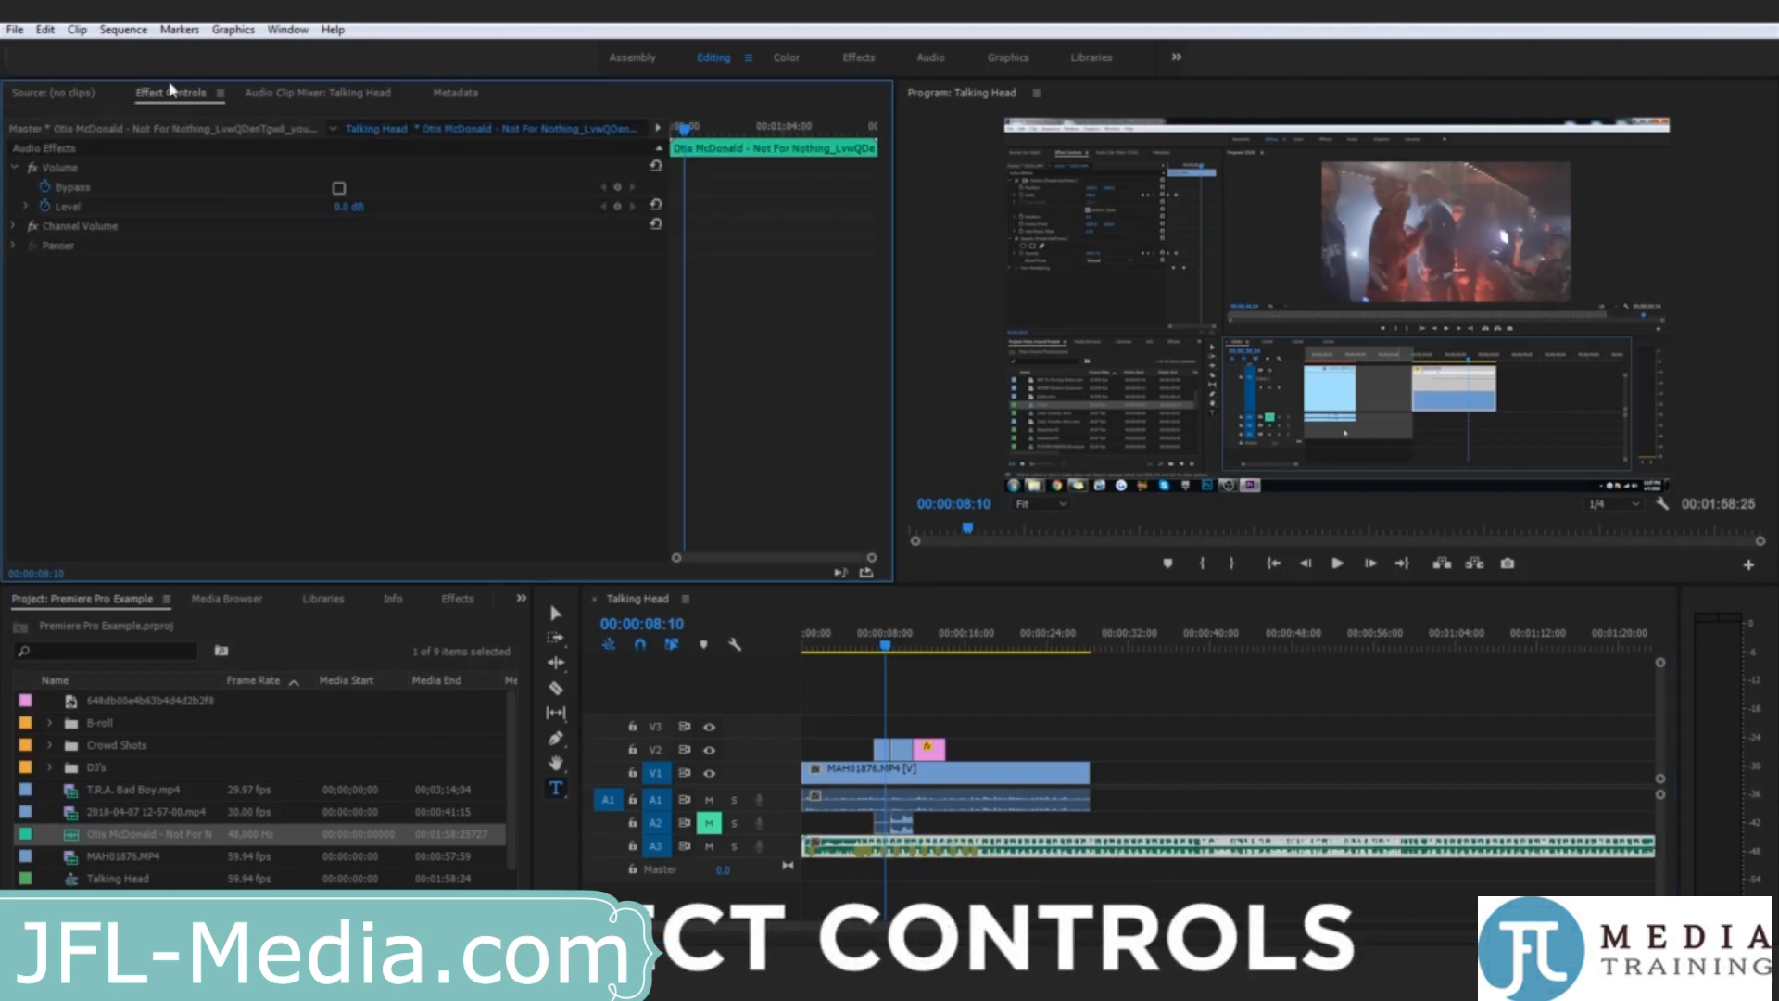
pyautogui.click(1154, 815)
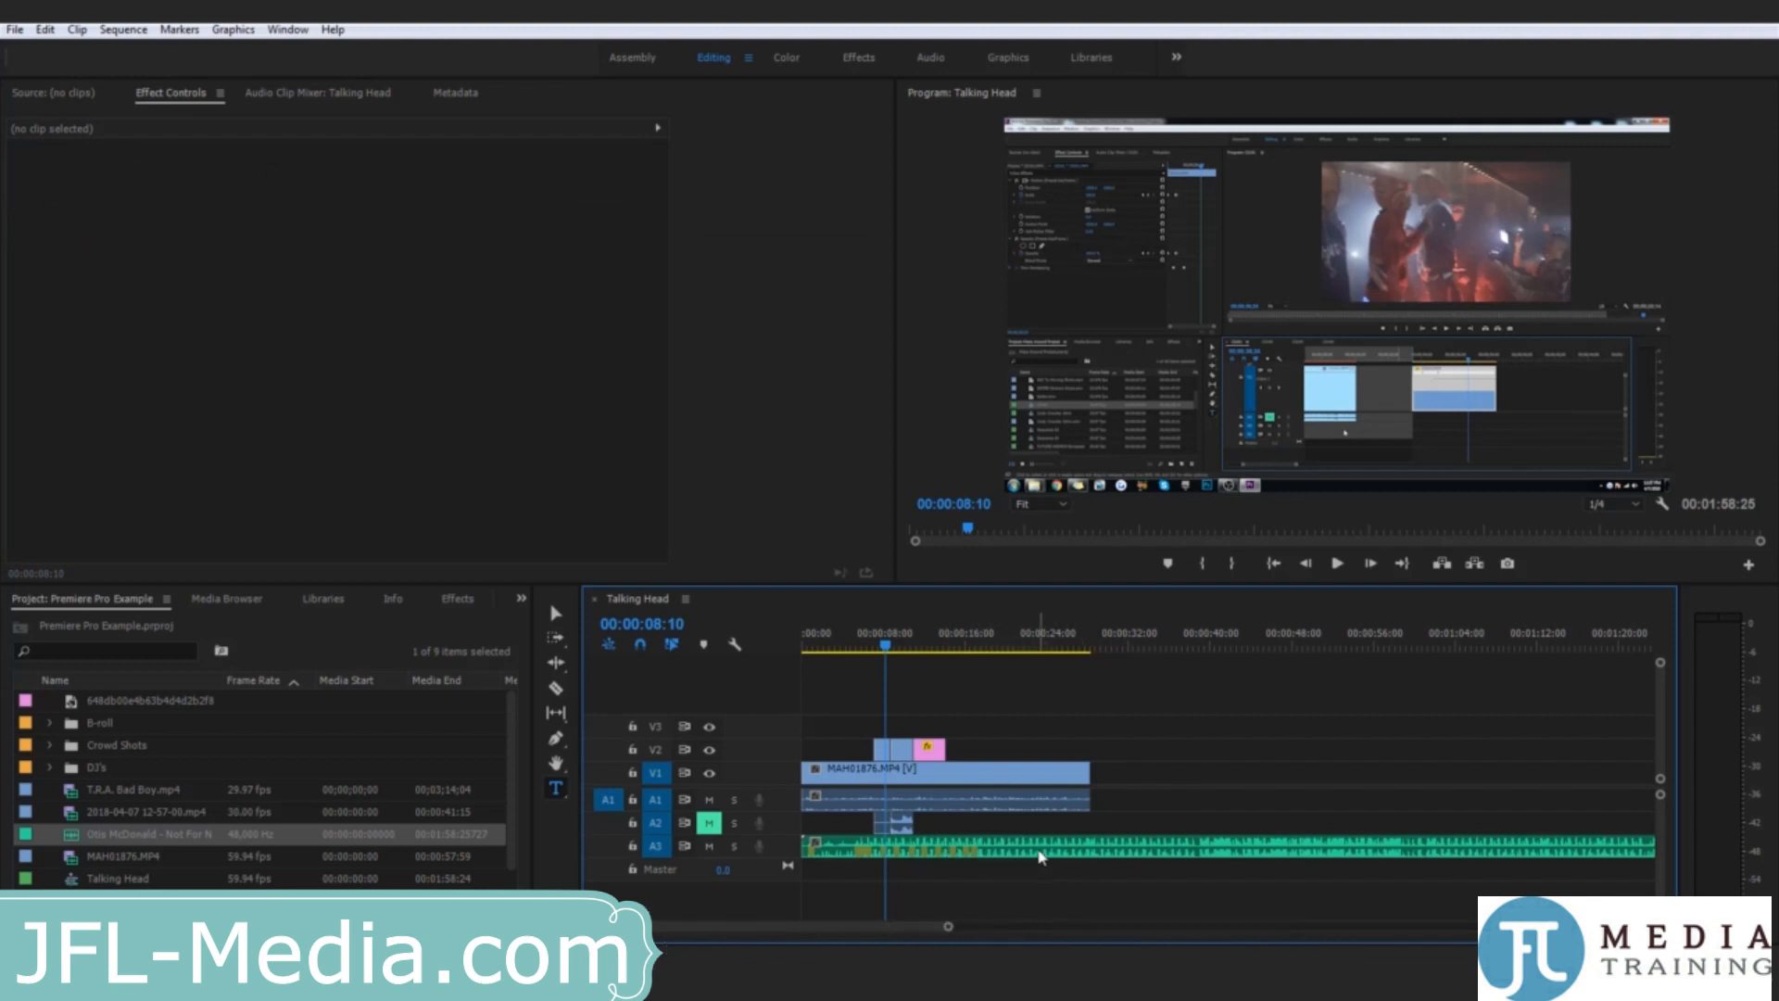
pyautogui.click(960, 776)
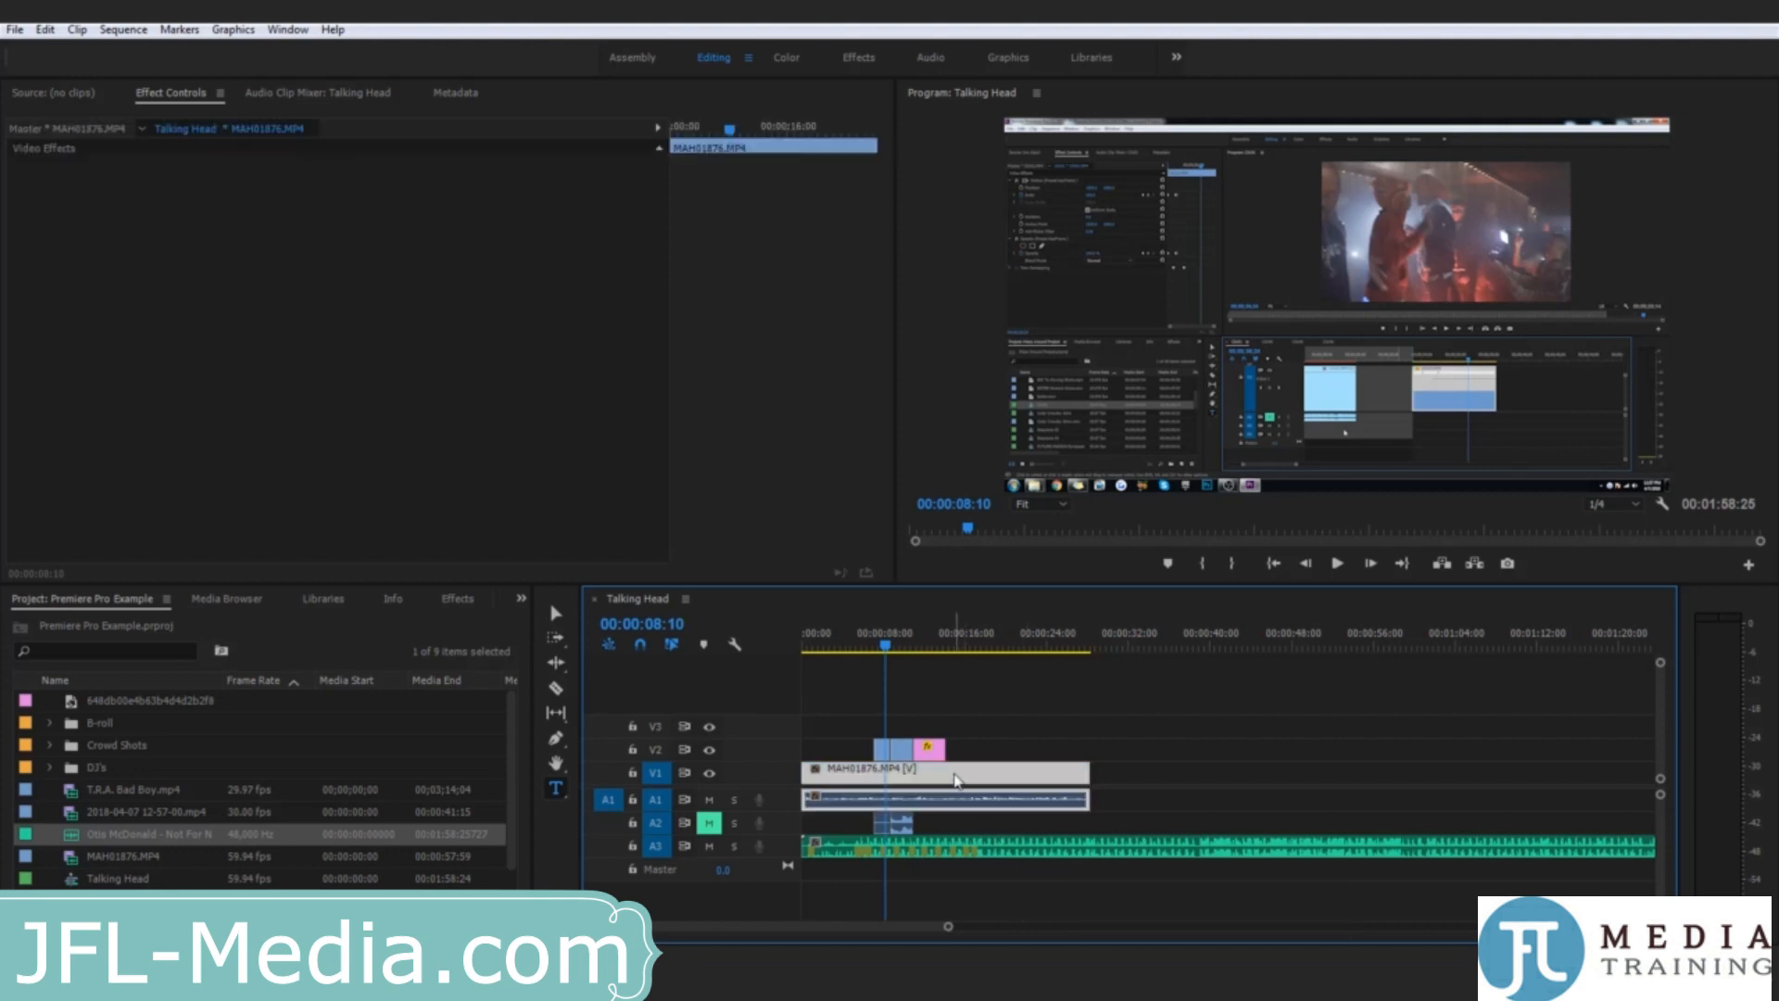
pyautogui.click(1159, 777)
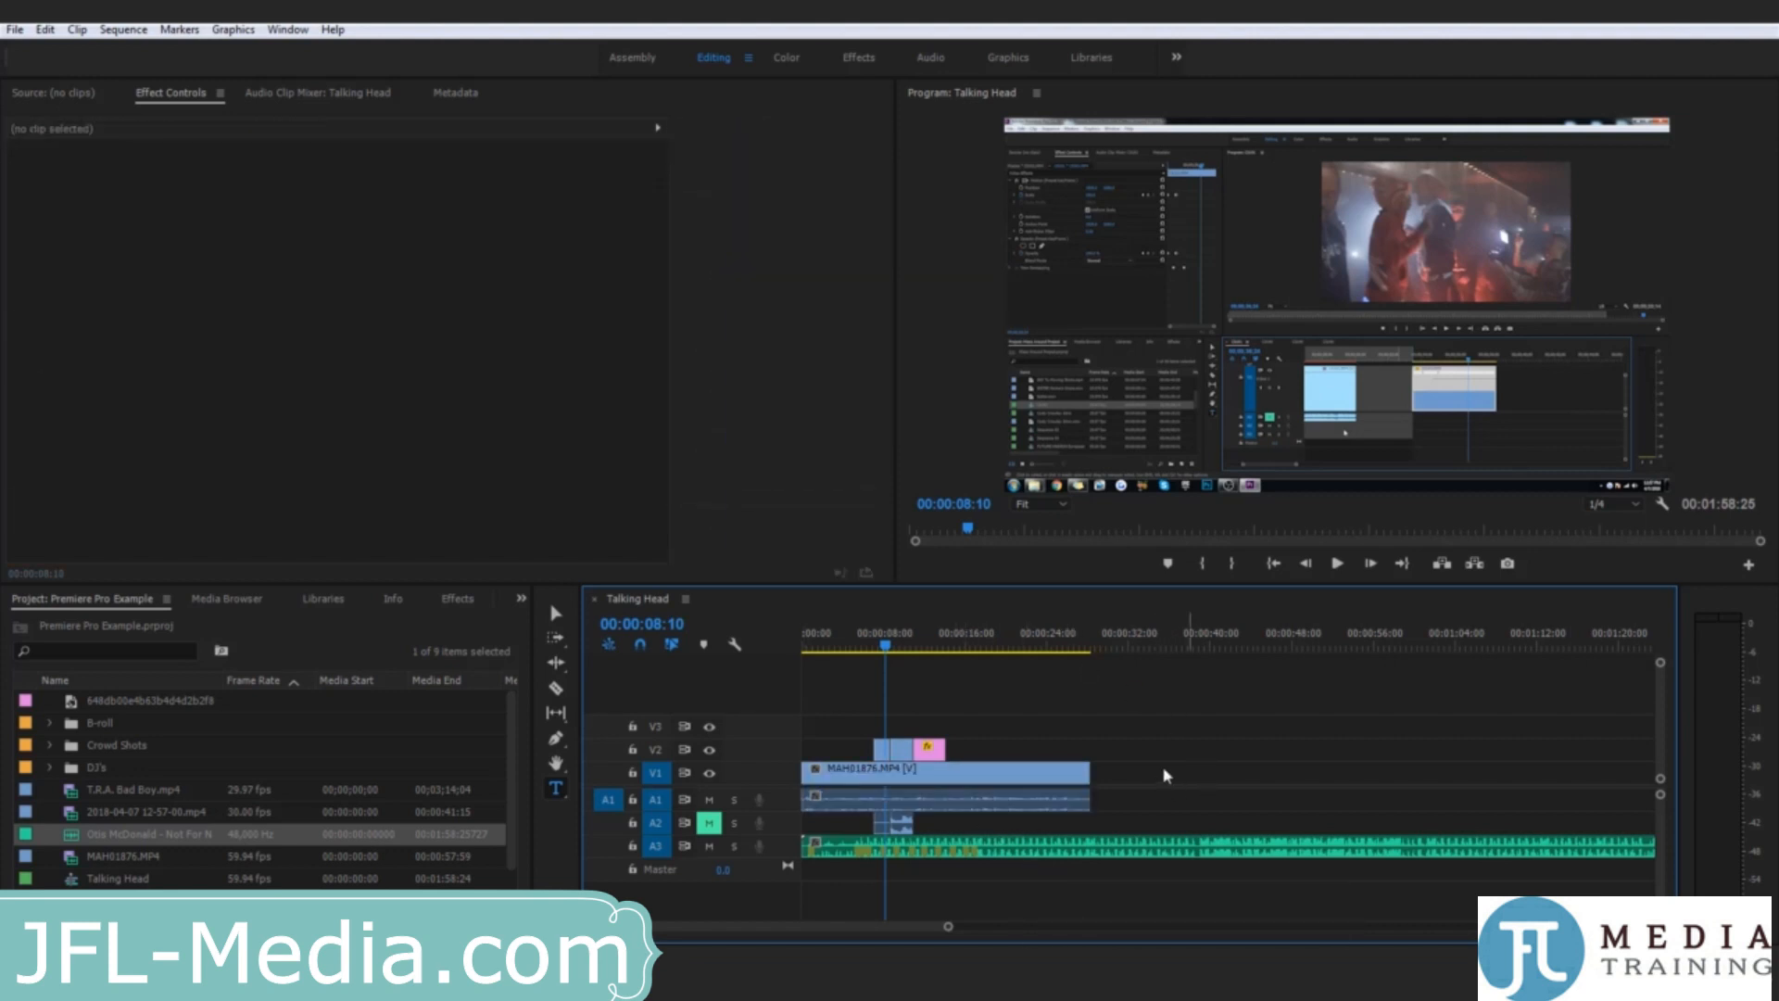
# Step: Turn off Level keyframing for the music clip on A3 and set its volume Level to -20 dB
pyautogui.click(1120, 852)
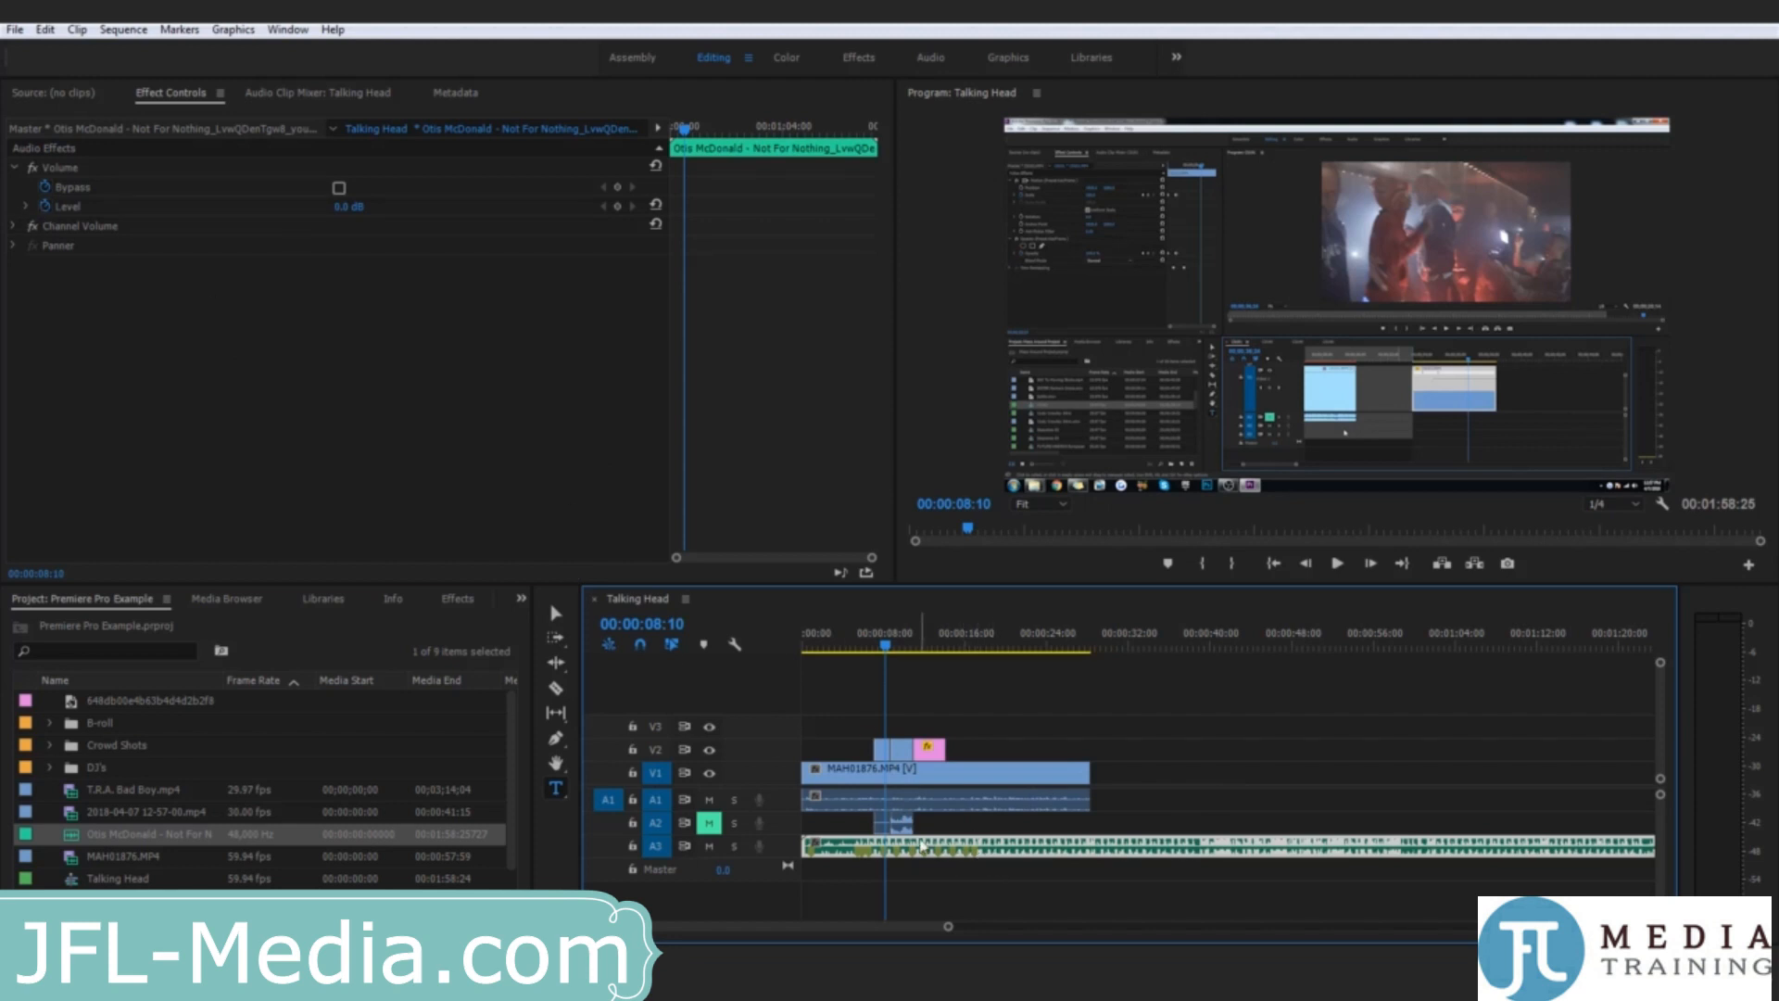
pyautogui.click(54, 211)
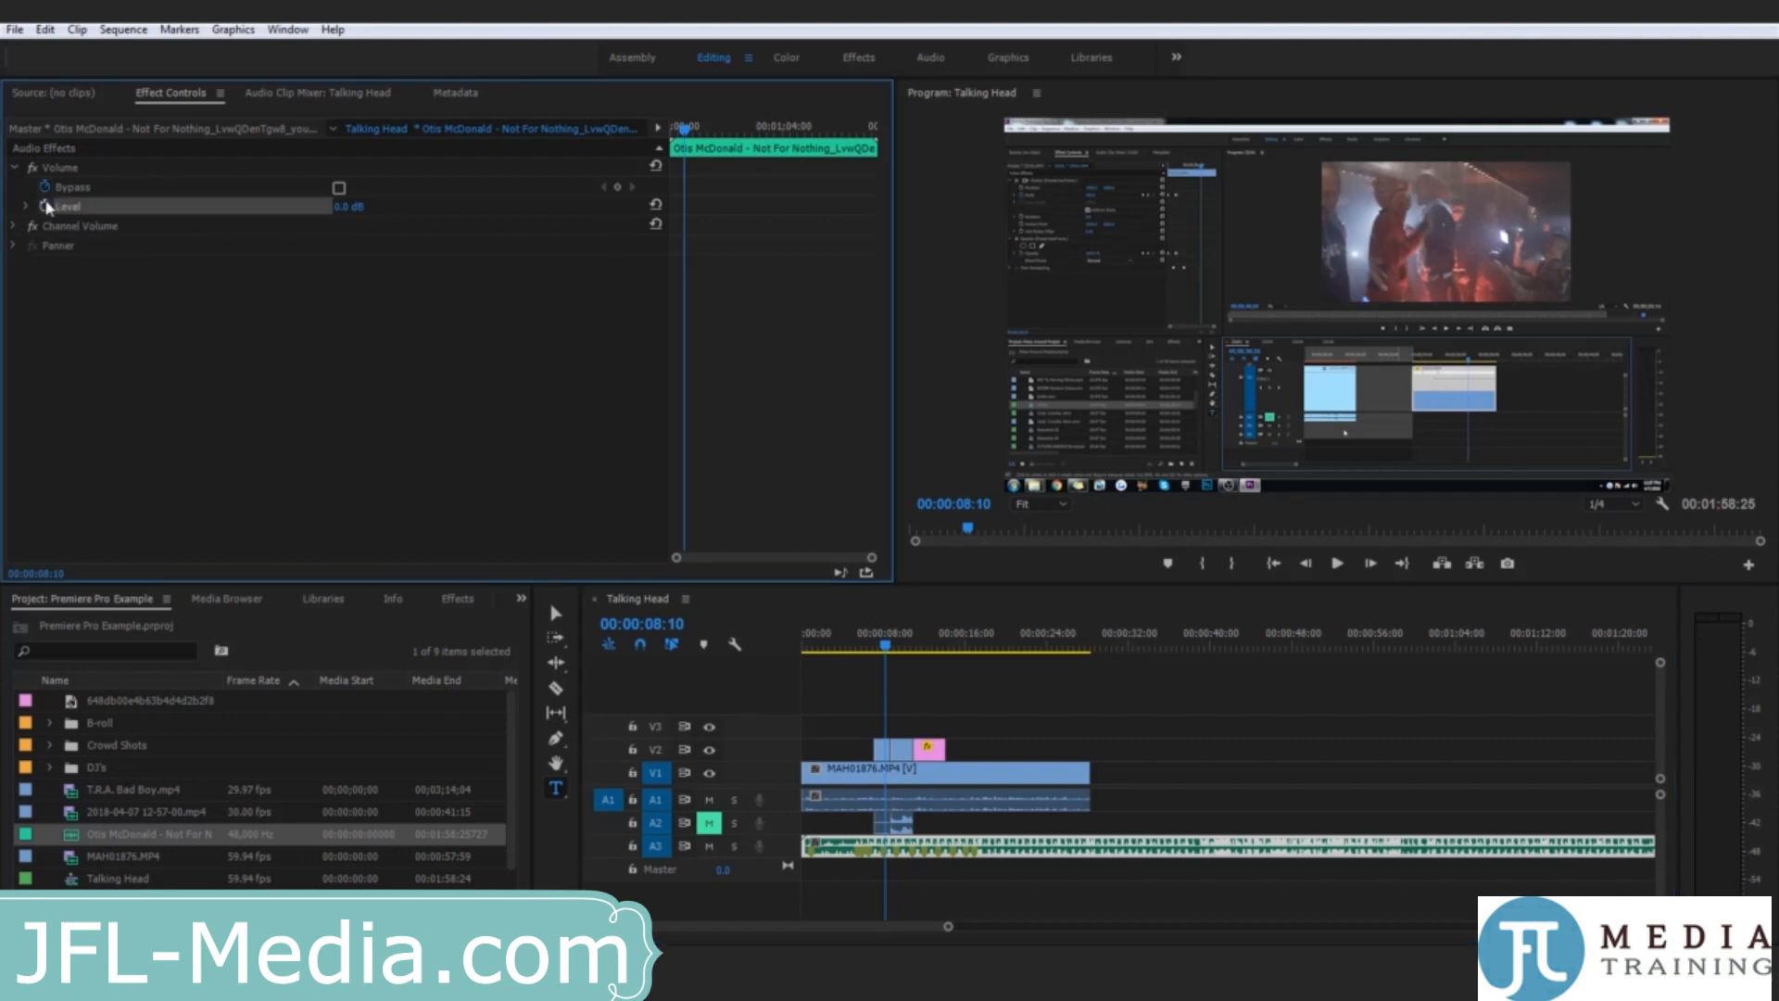
pyautogui.click(358, 210)
pyautogui.write('-20')
pyautogui.press('Return')
pyautogui.click(457, 316)
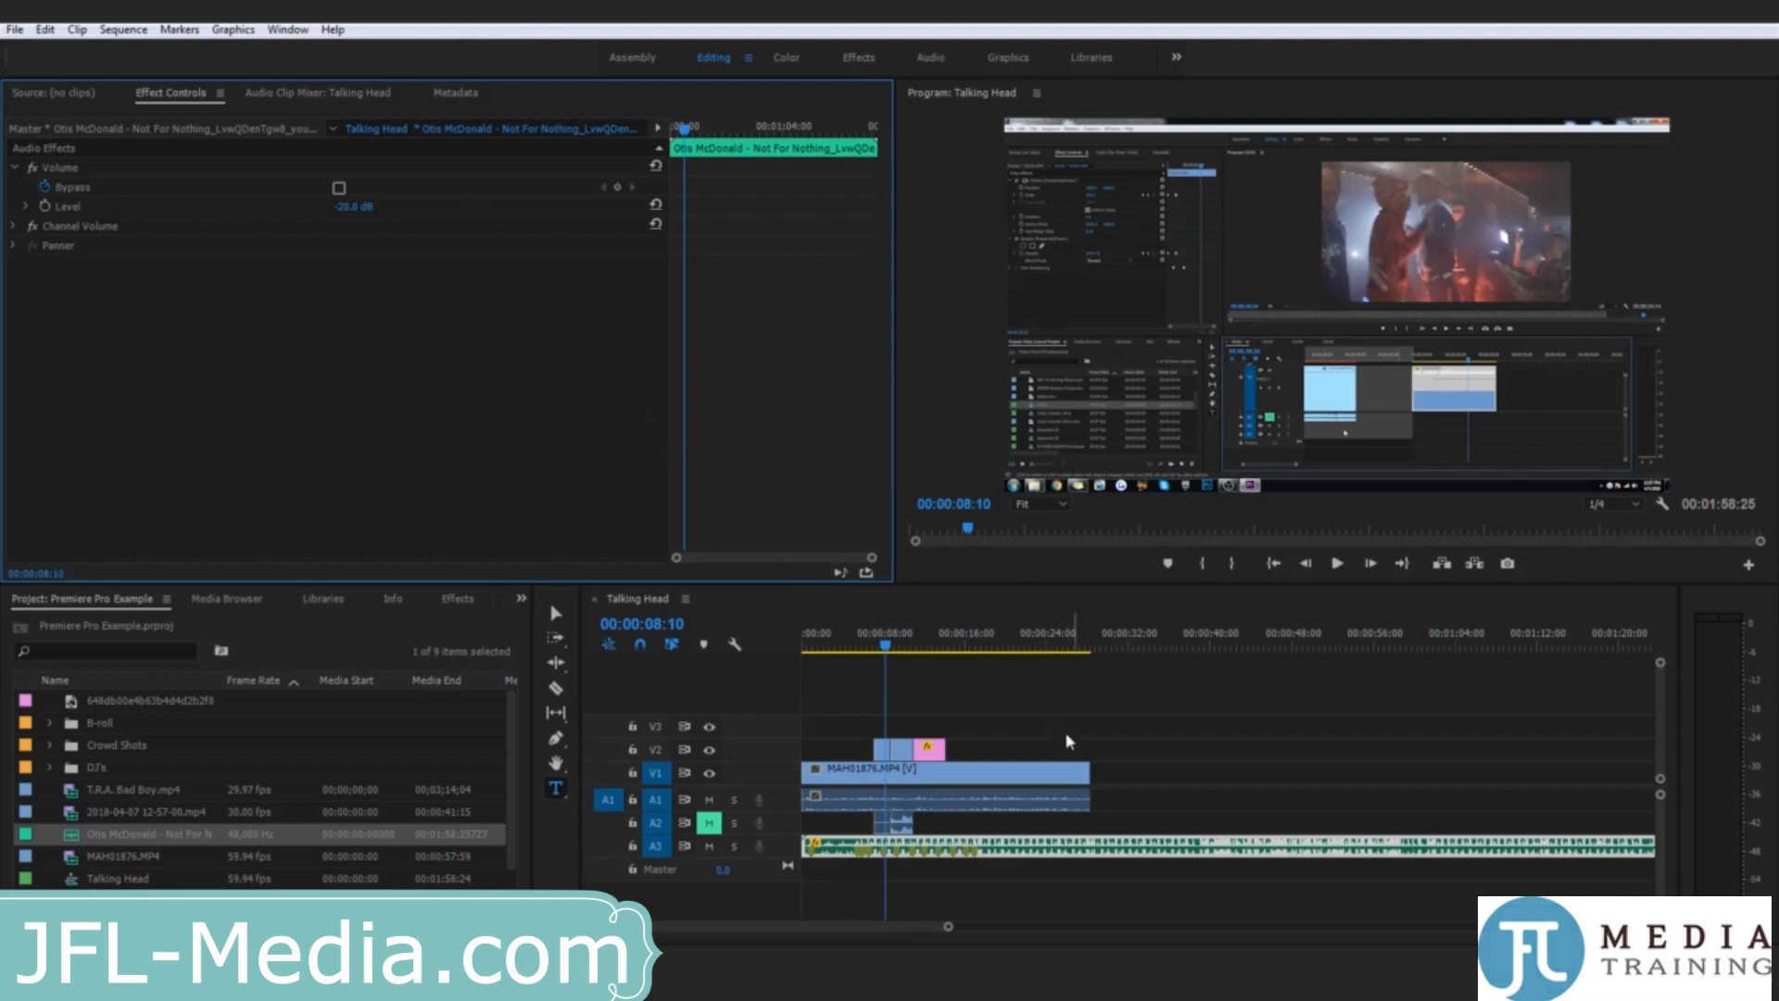
# Step: Trim the end of the A3 music clip to the end of MAH01876.MP4, and play the sequence from the start to 00:00:20:11
pyautogui.moveTo(948, 926); pyautogui.dragTo(1078, 927)
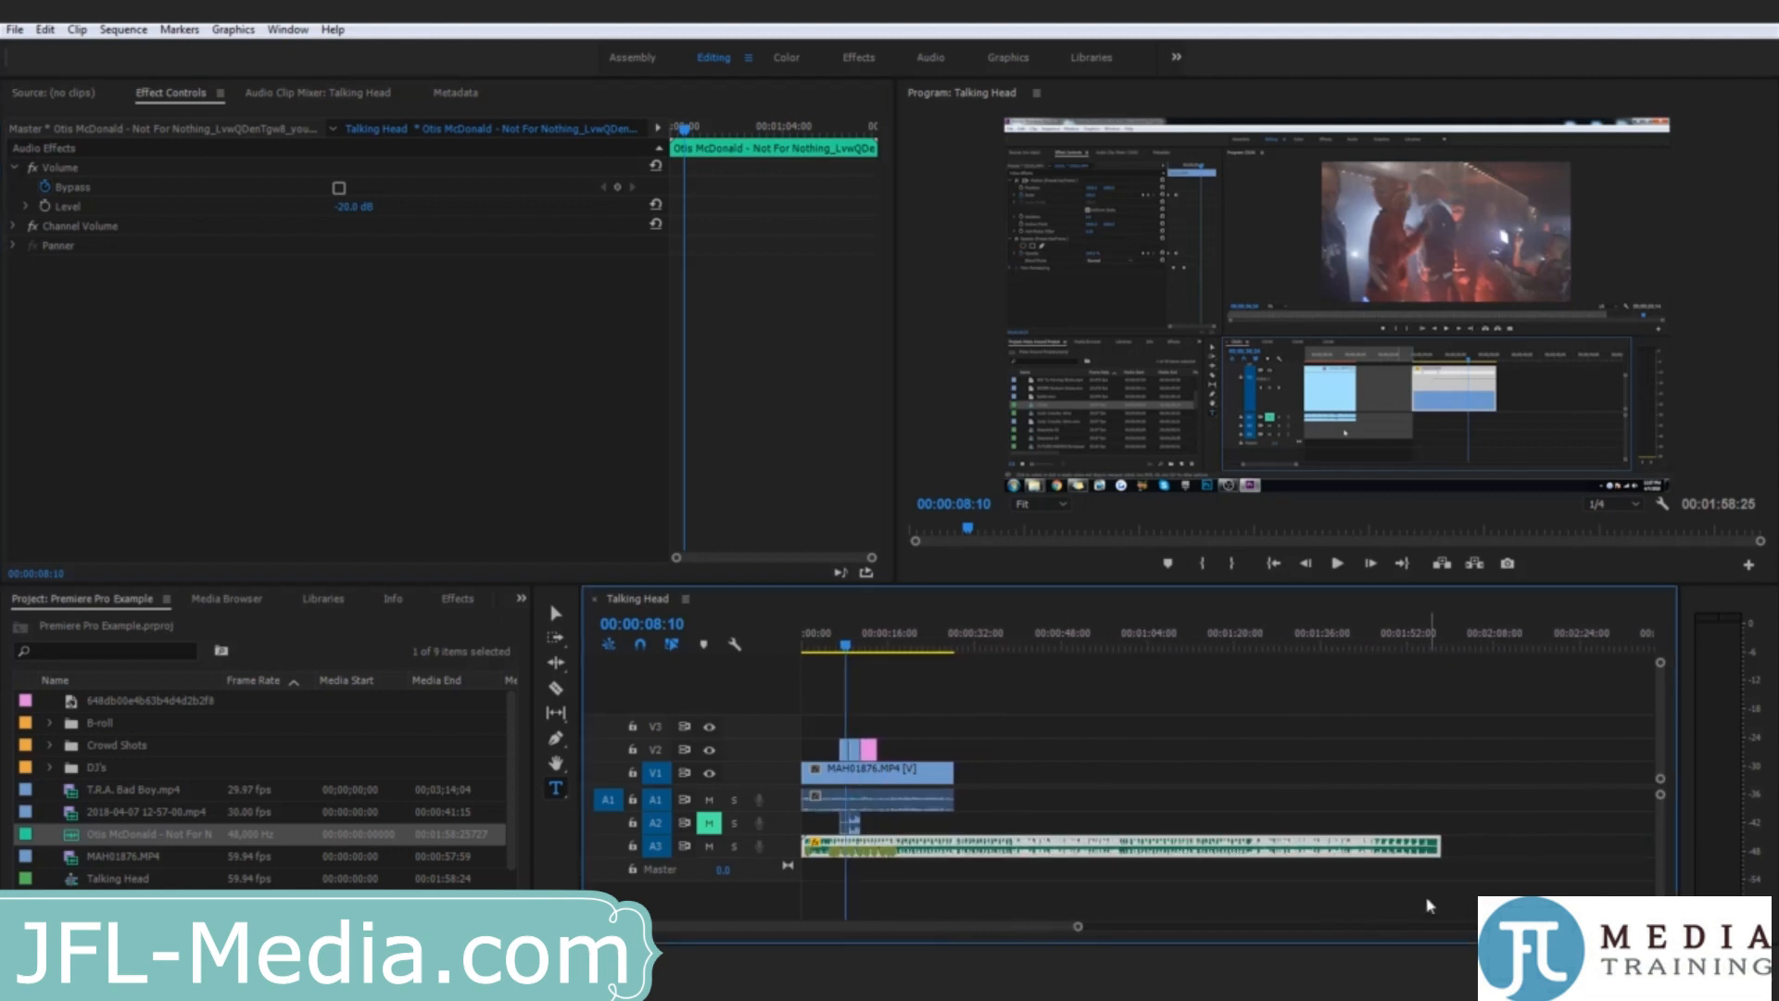
pyautogui.moveTo(1439, 843); pyautogui.dragTo(953, 834)
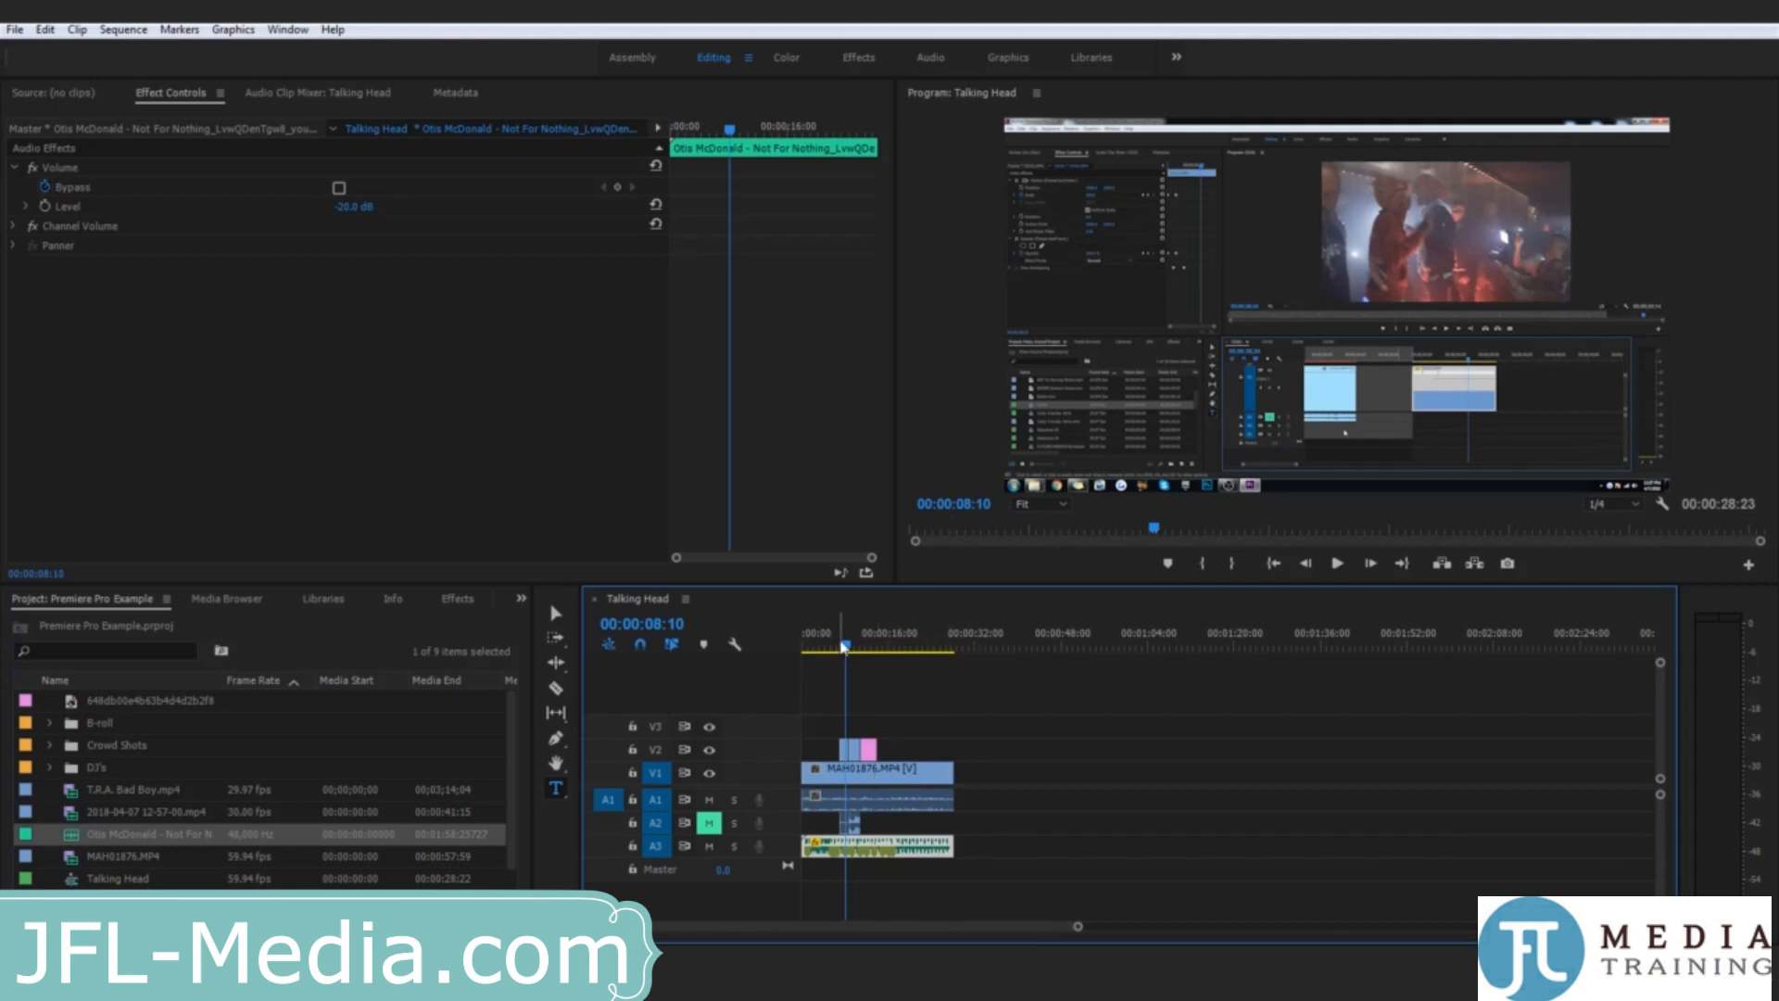
pyautogui.moveTo(845, 646); pyautogui.dragTo(783, 644)
pyautogui.click(1154, 732)
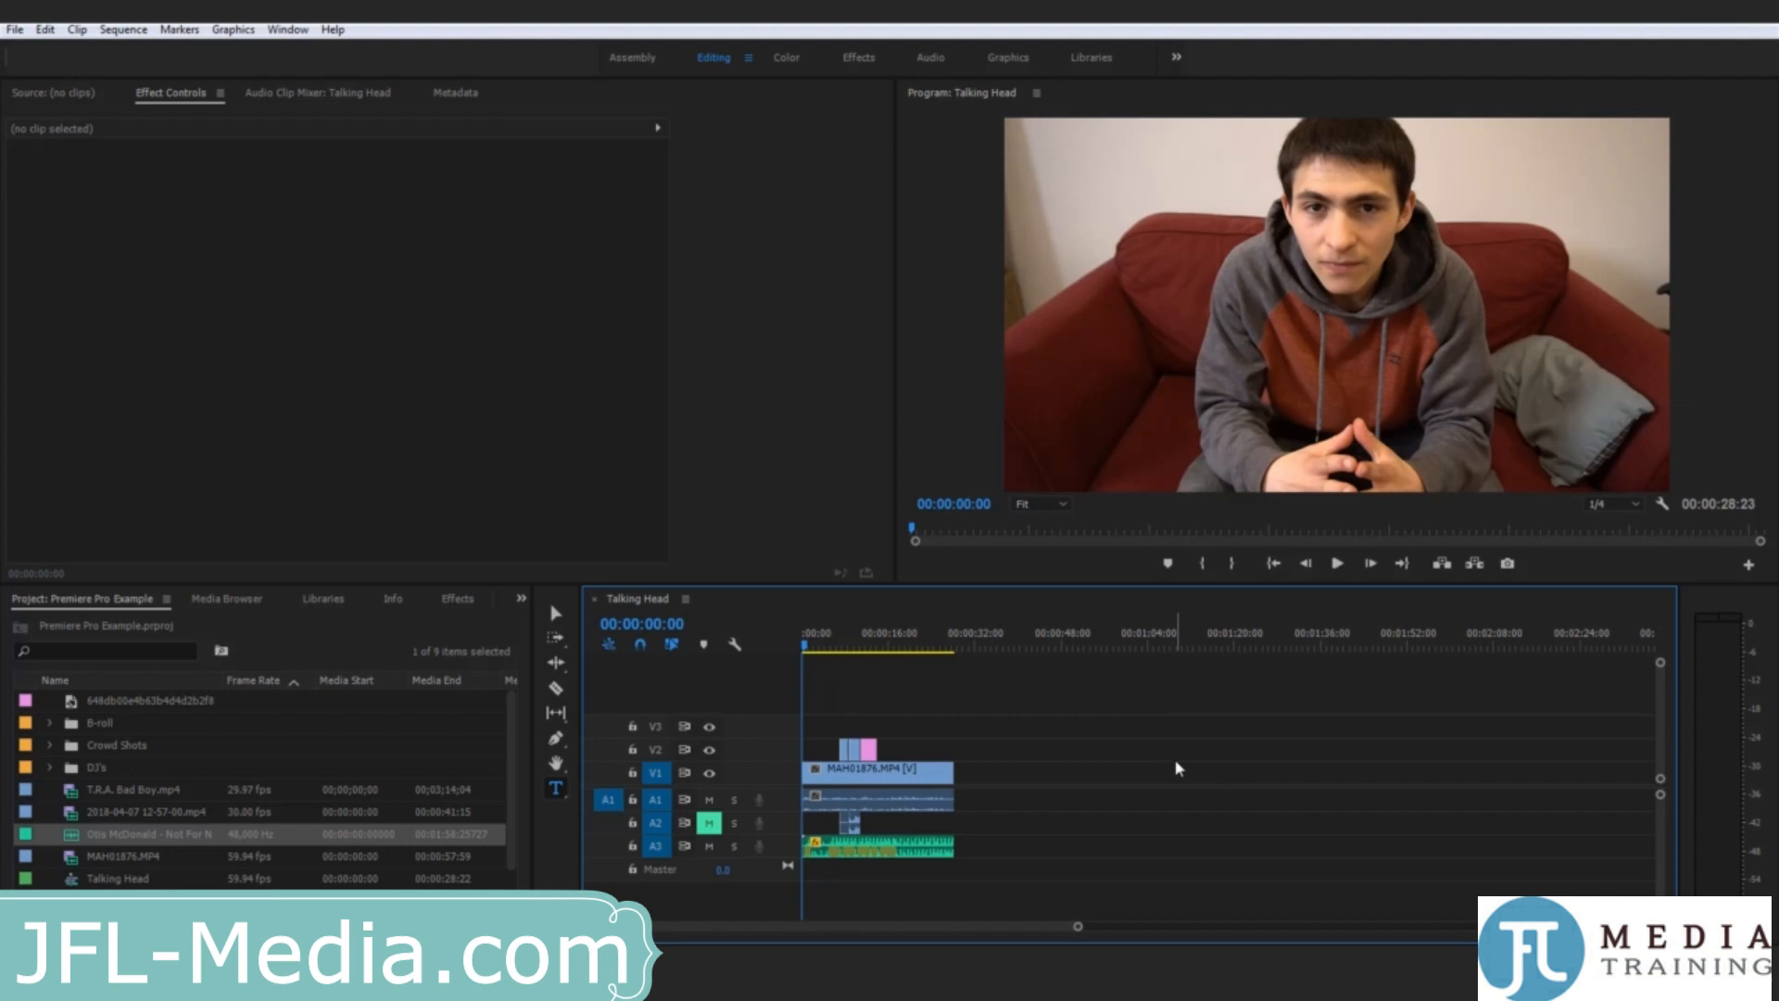
pyautogui.press('space')
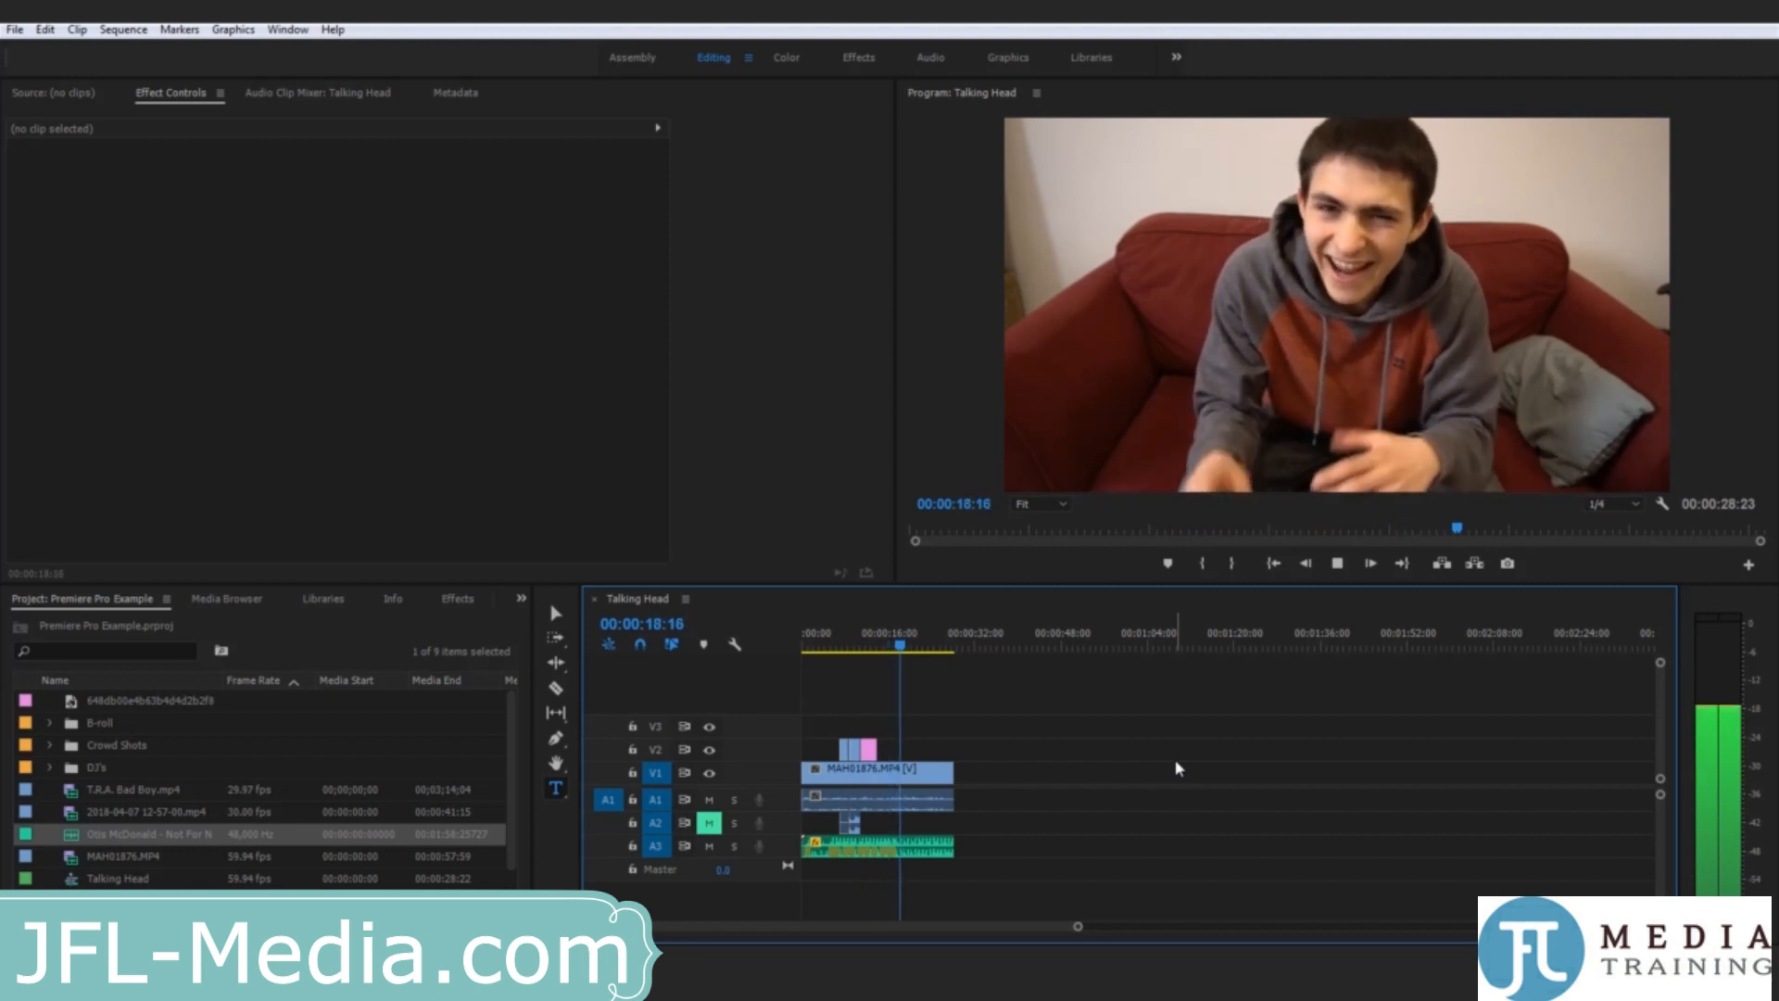
pyautogui.press('space')
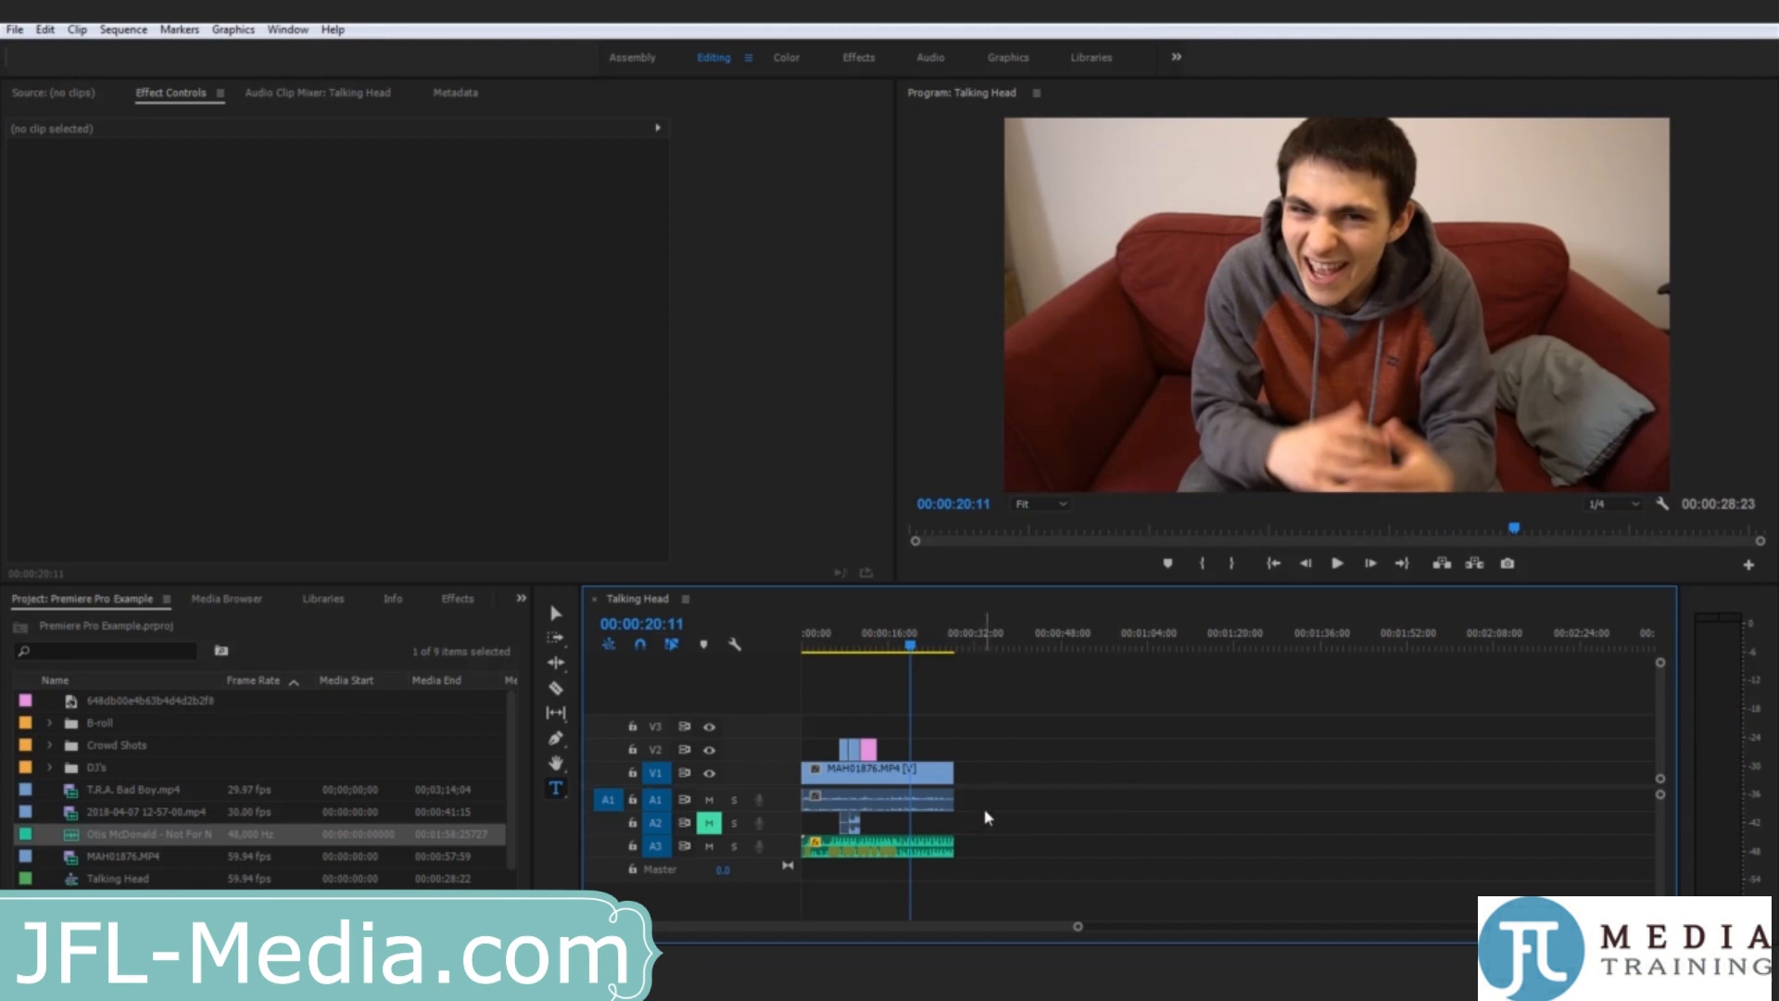
# Step: Select the trimmed music clip on A3 to access its volume Level
pyautogui.click(936, 848)
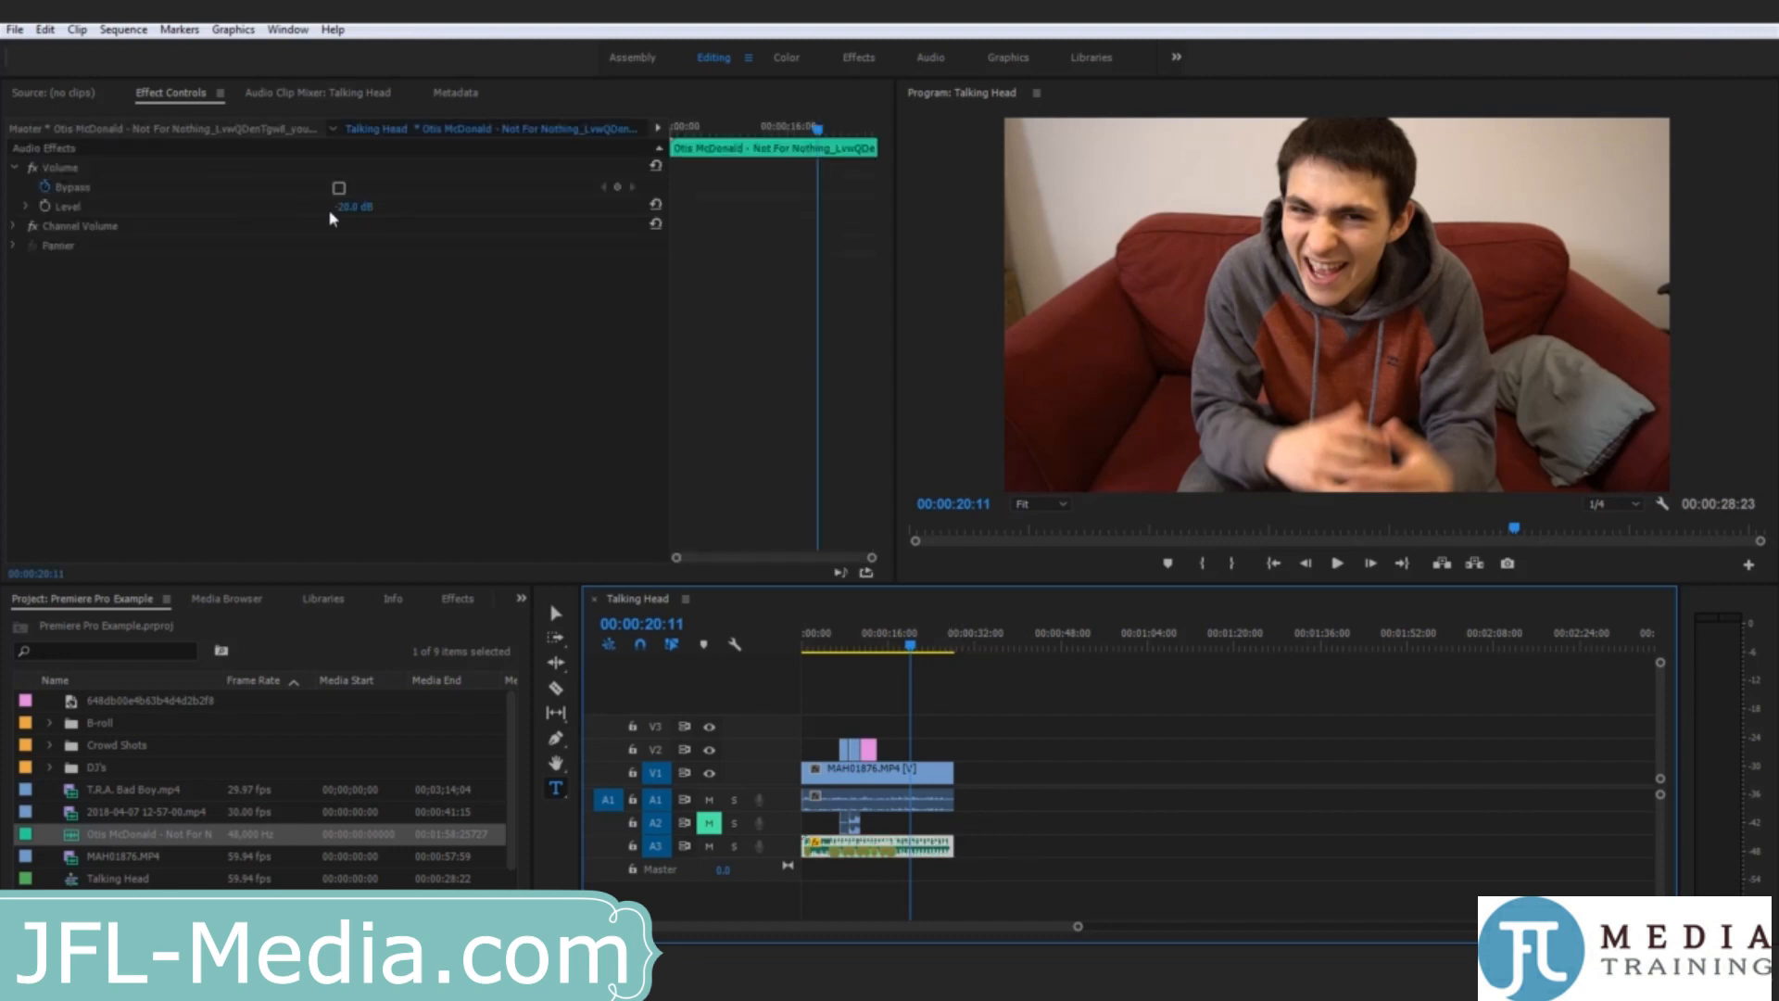